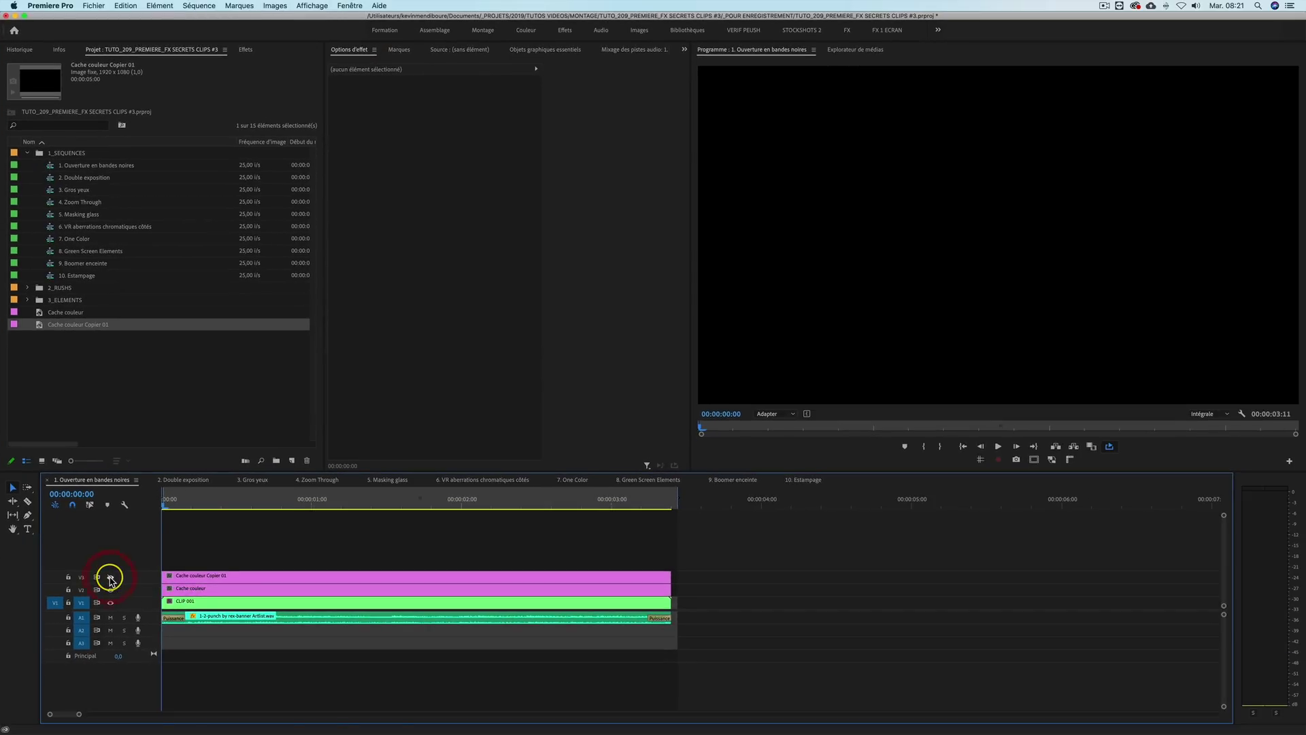
Step: Try shifting the Cache couleur clip's vertical position
click(187, 588)
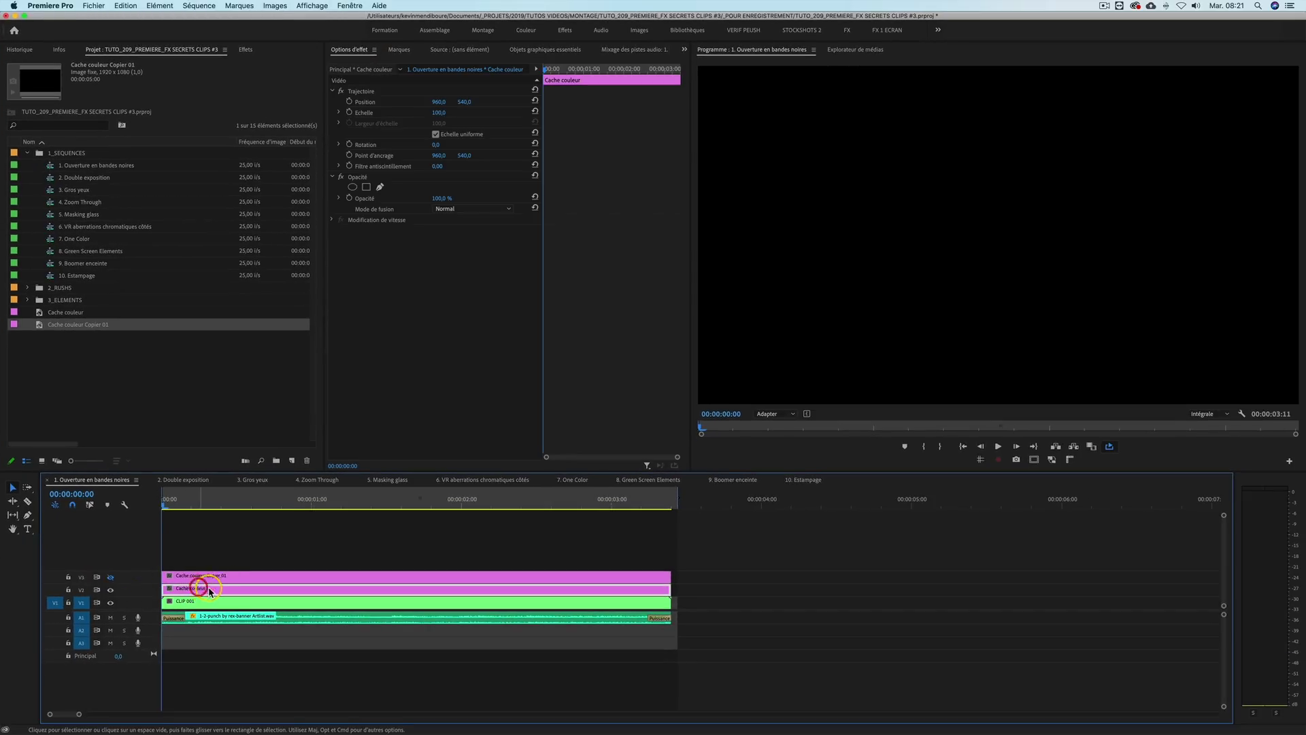
drag(470, 103, 464, 101)
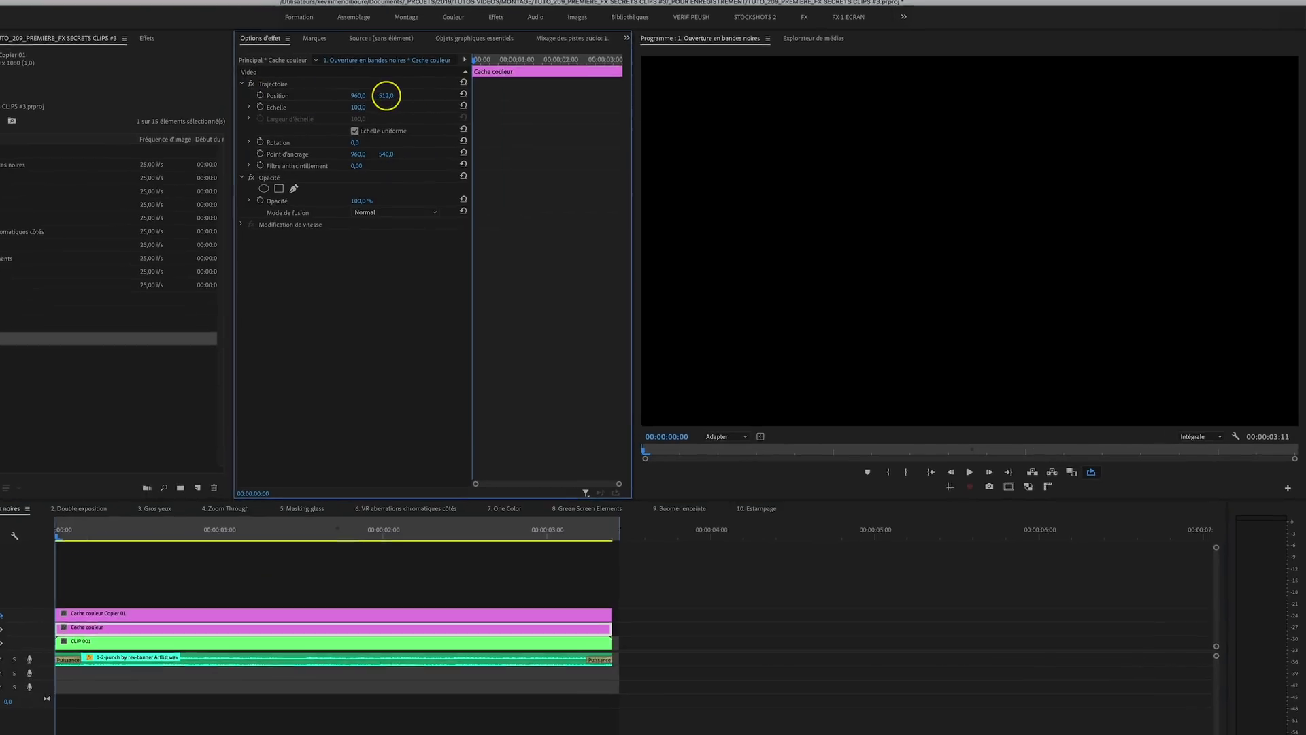
drag(204, 80, 204, 80)
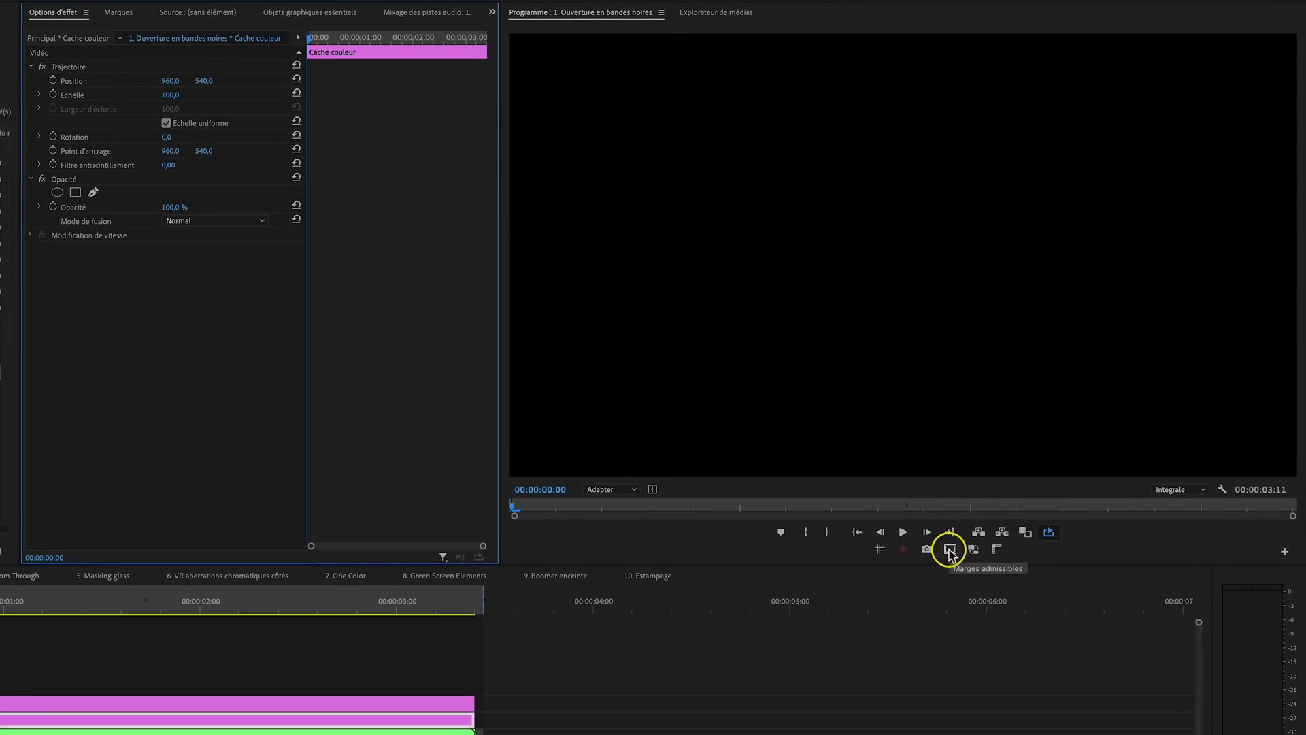
Step: Check the safe margins control in the program monitor's button editor and display the safe margins over the preview
click(1283, 549)
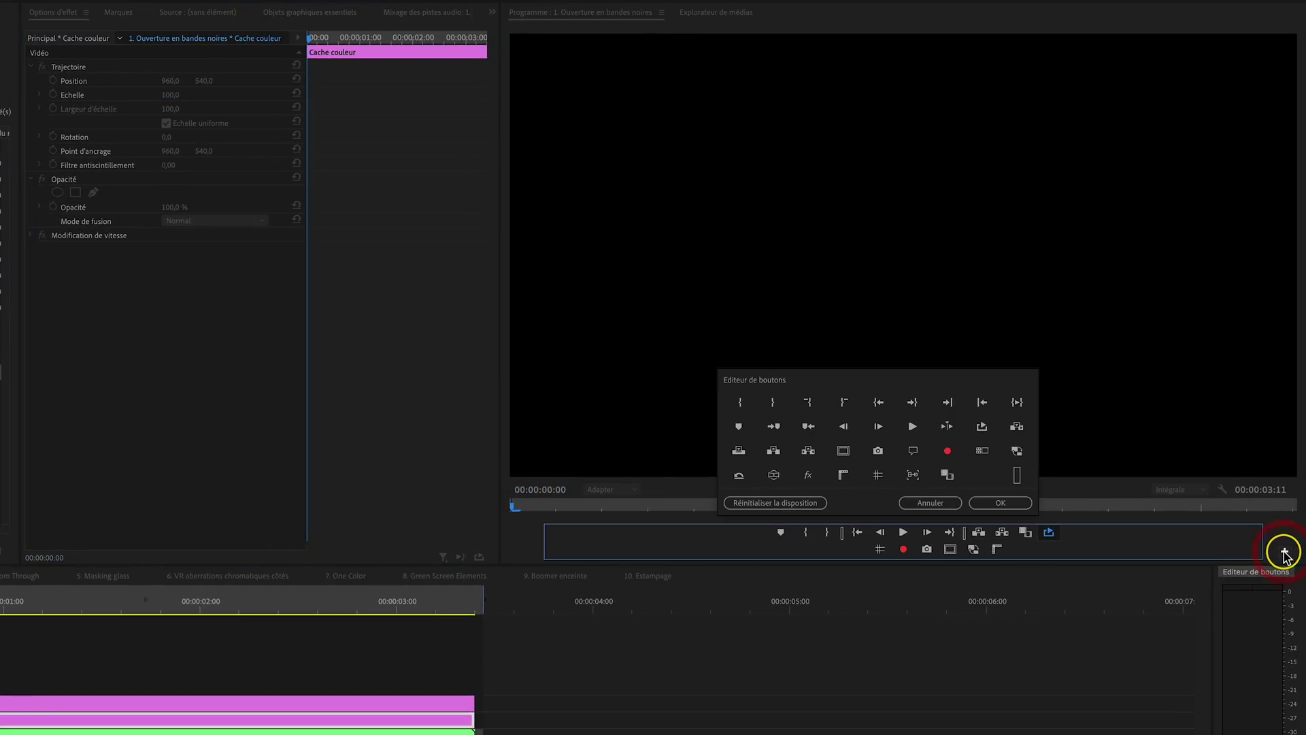
click(842, 456)
click(1014, 505)
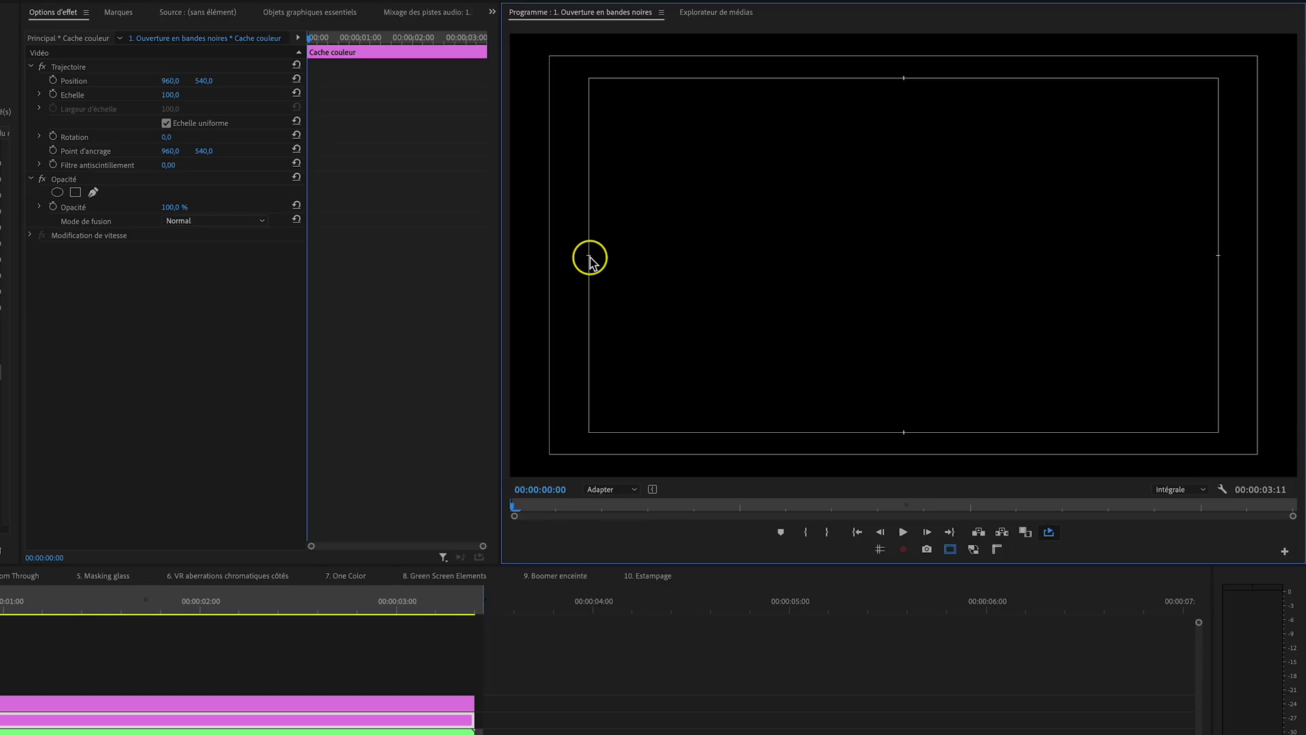
Step: Turn on guides and rulers, place a horizontal guide at the frame's vertical centre, and hide the safe margins
click(879, 550)
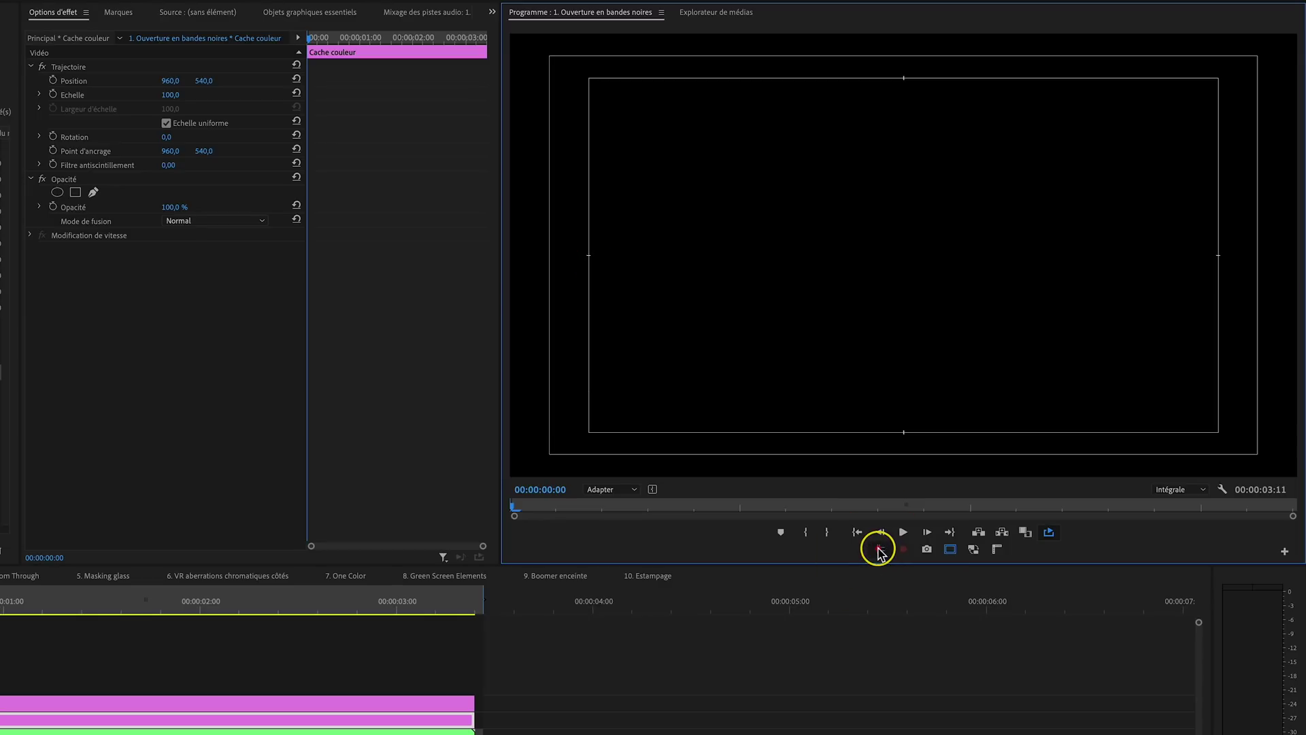
click(997, 549)
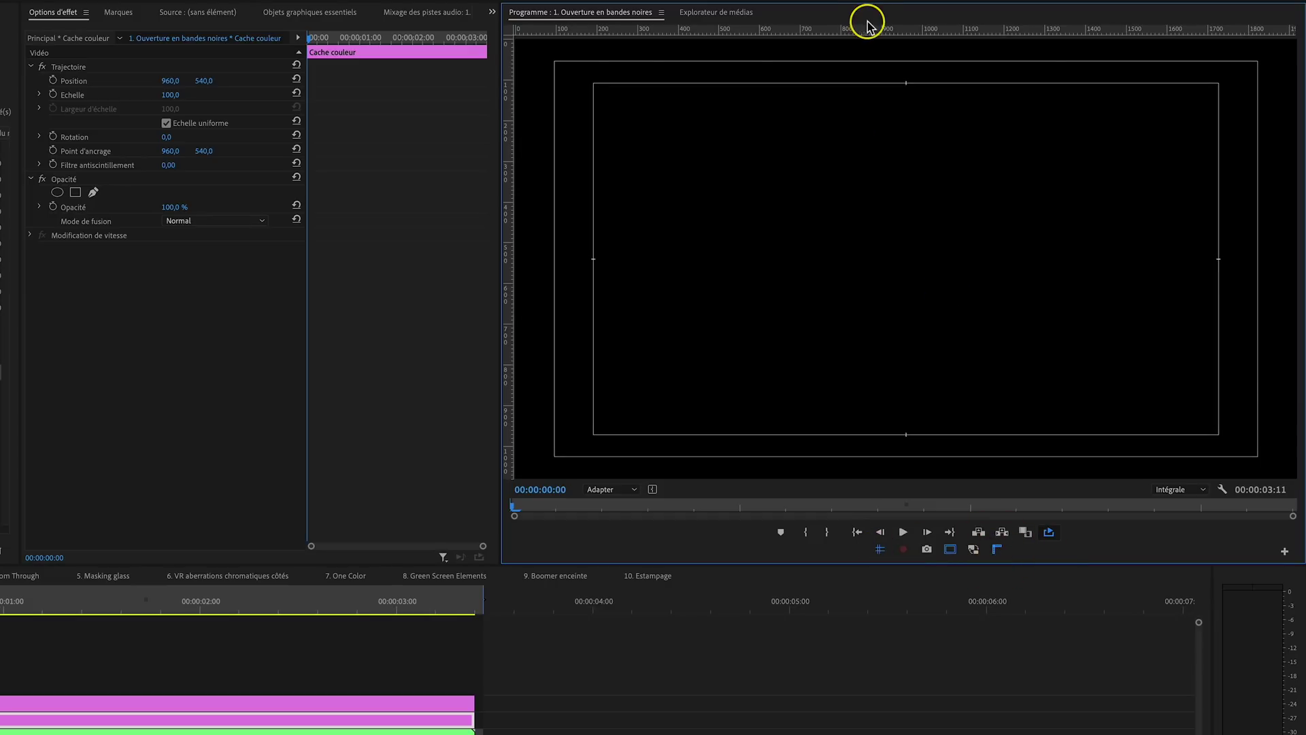
drag(882, 27, 875, 258)
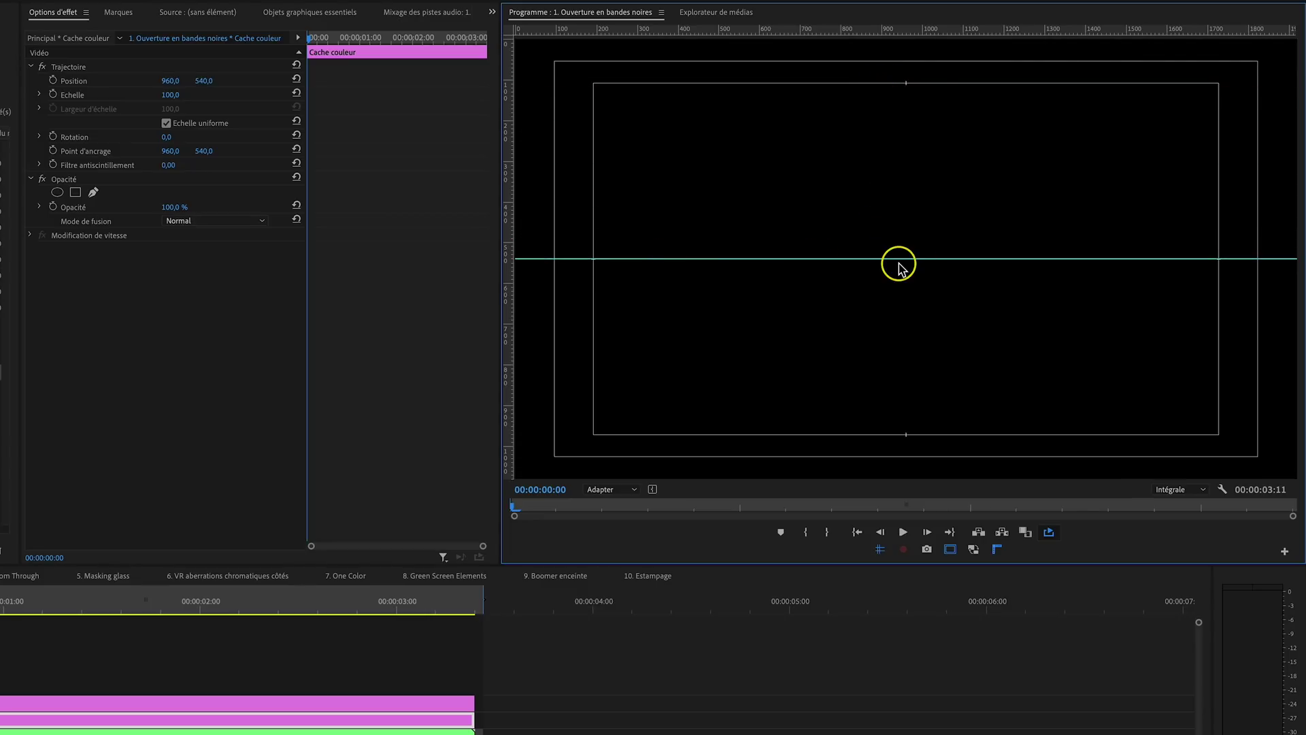
click(951, 549)
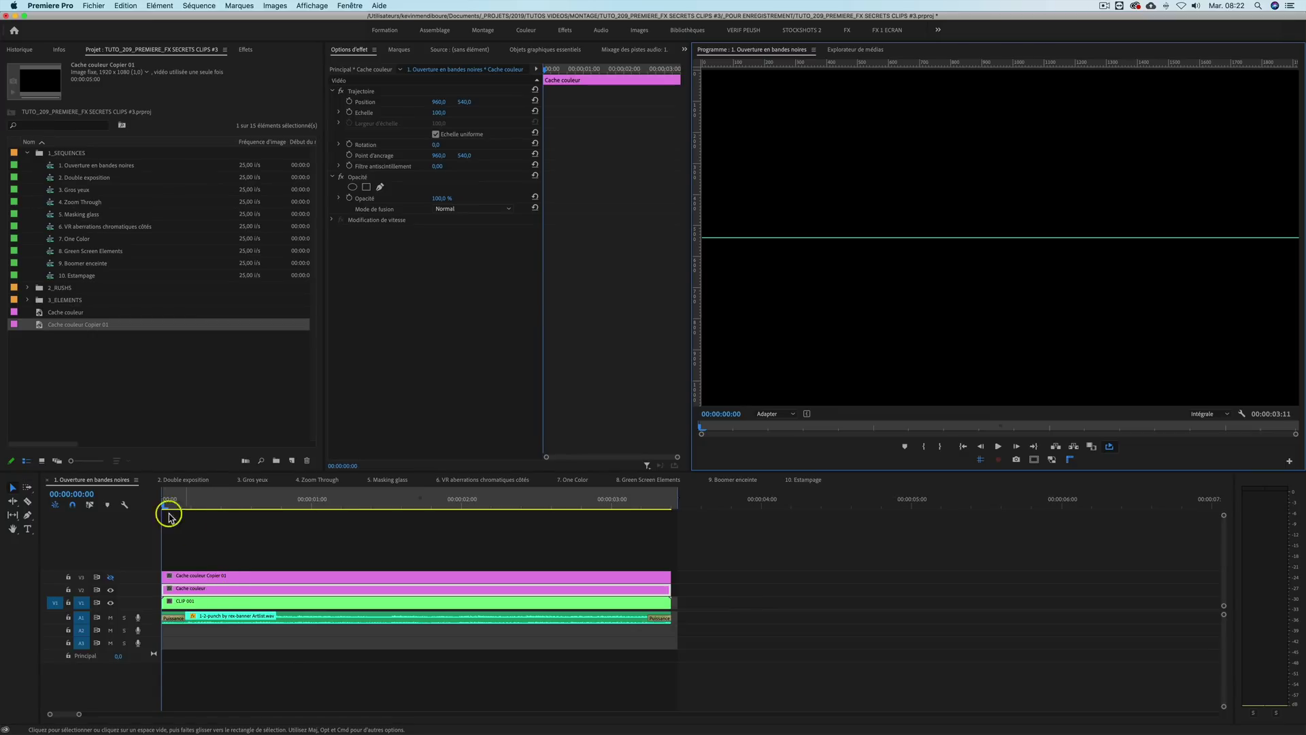
Step: Enable position keyframing on the Cache couleur clip at 00:00:00:00 and set its vertical position to 1079
click(398, 104)
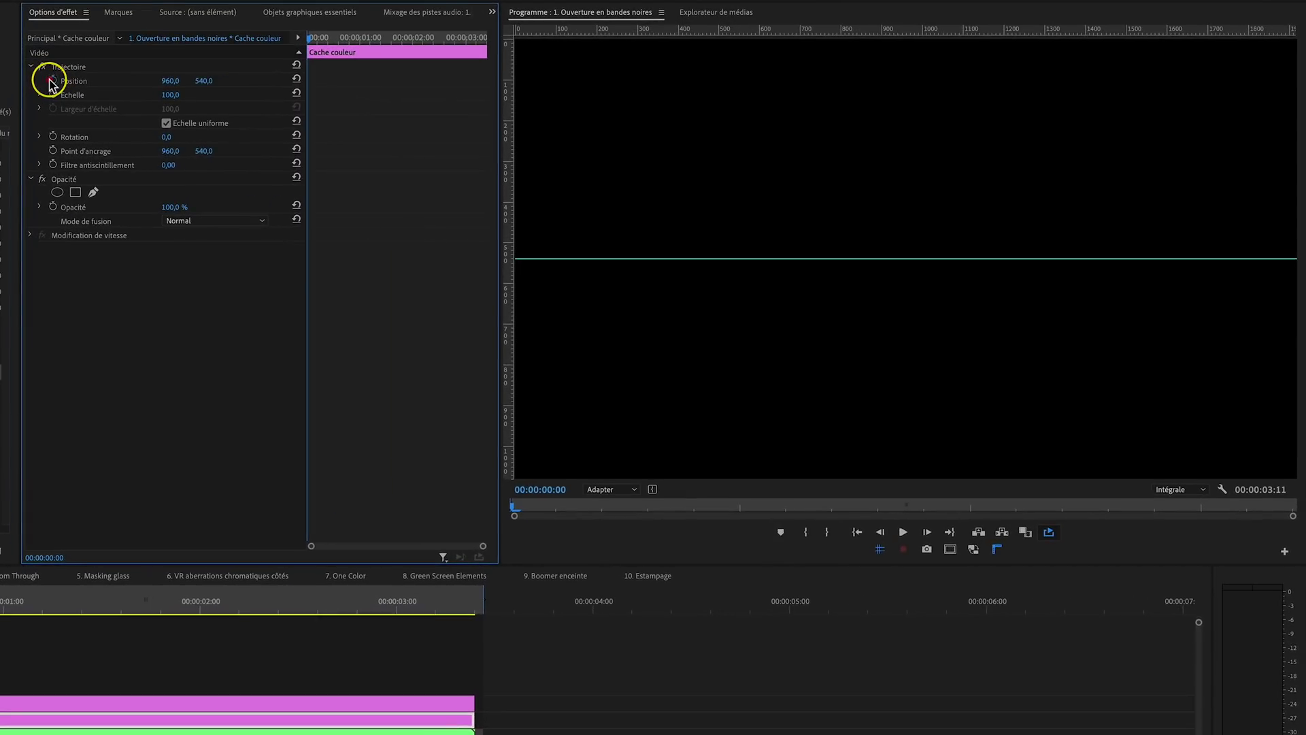
click(49, 82)
drag(198, 81, 199, 80)
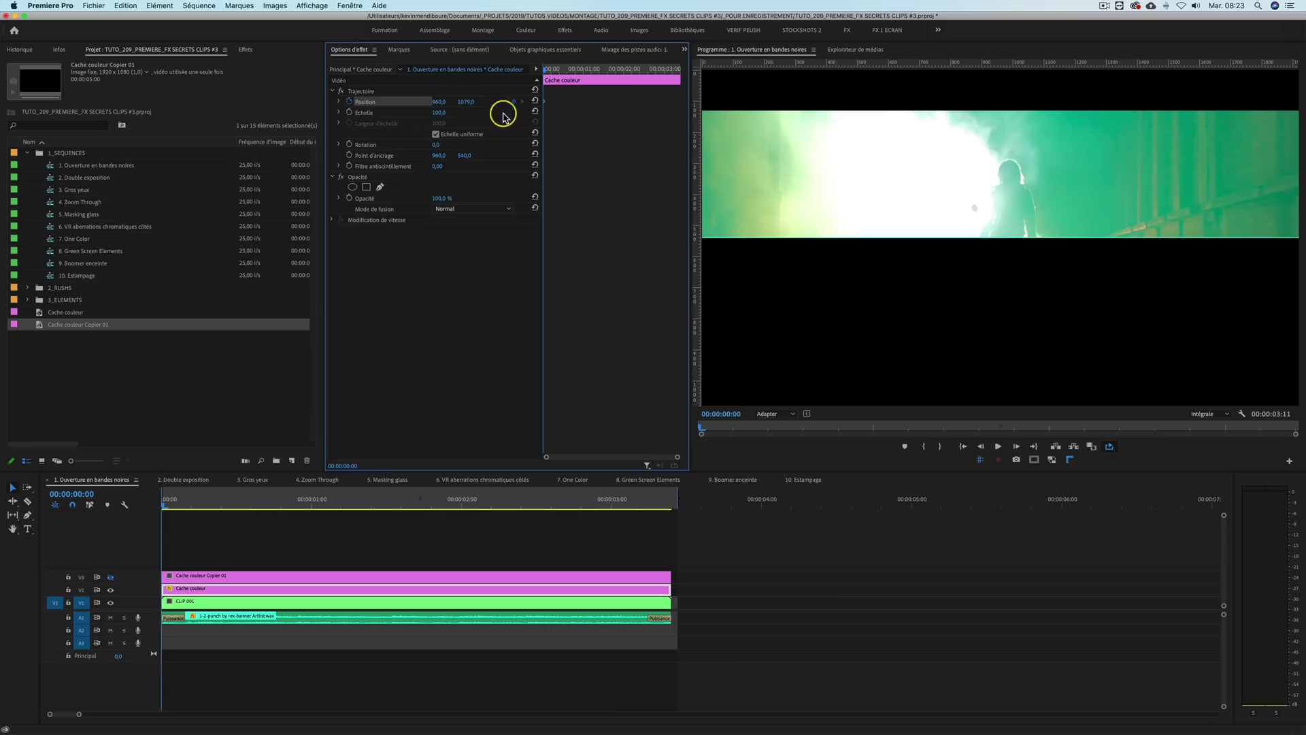
Step: At 00:00:01:00, keyframe the Cache couleur clip's vertical position at 1497 and display its motion outline
click(78, 494)
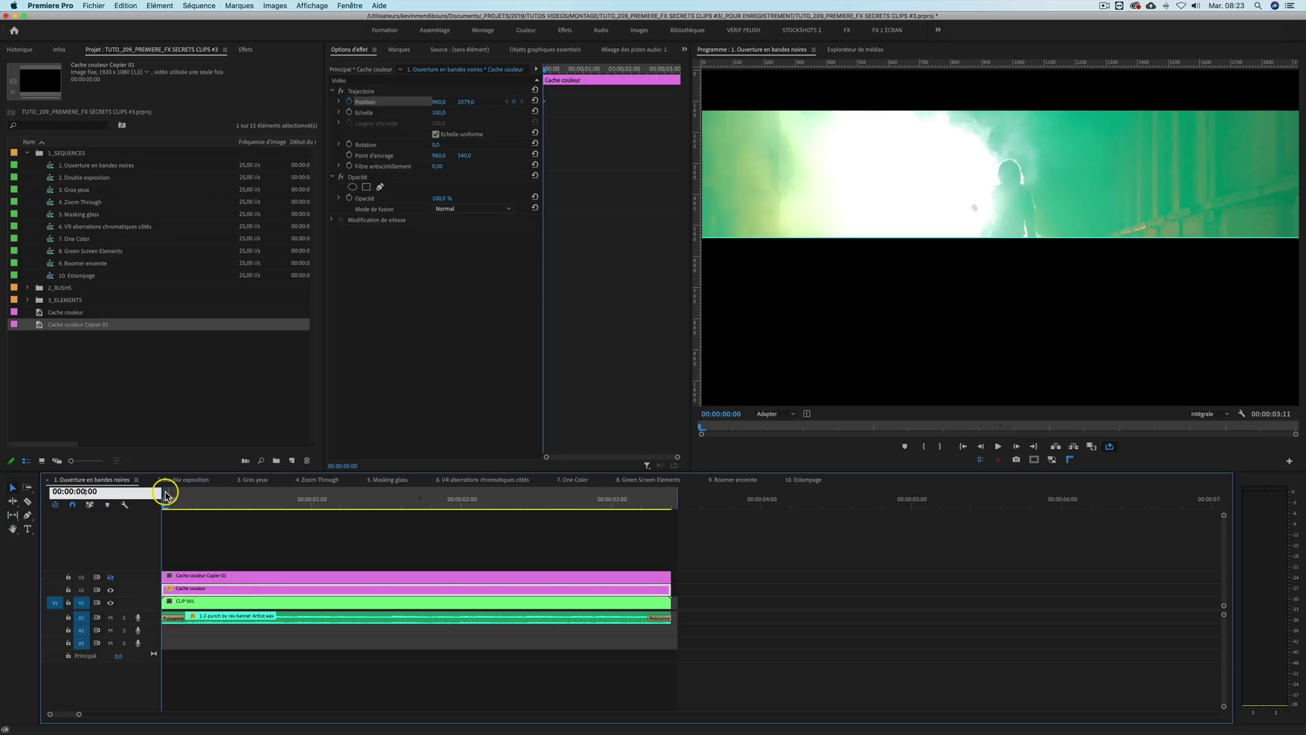
key(BackSpace)
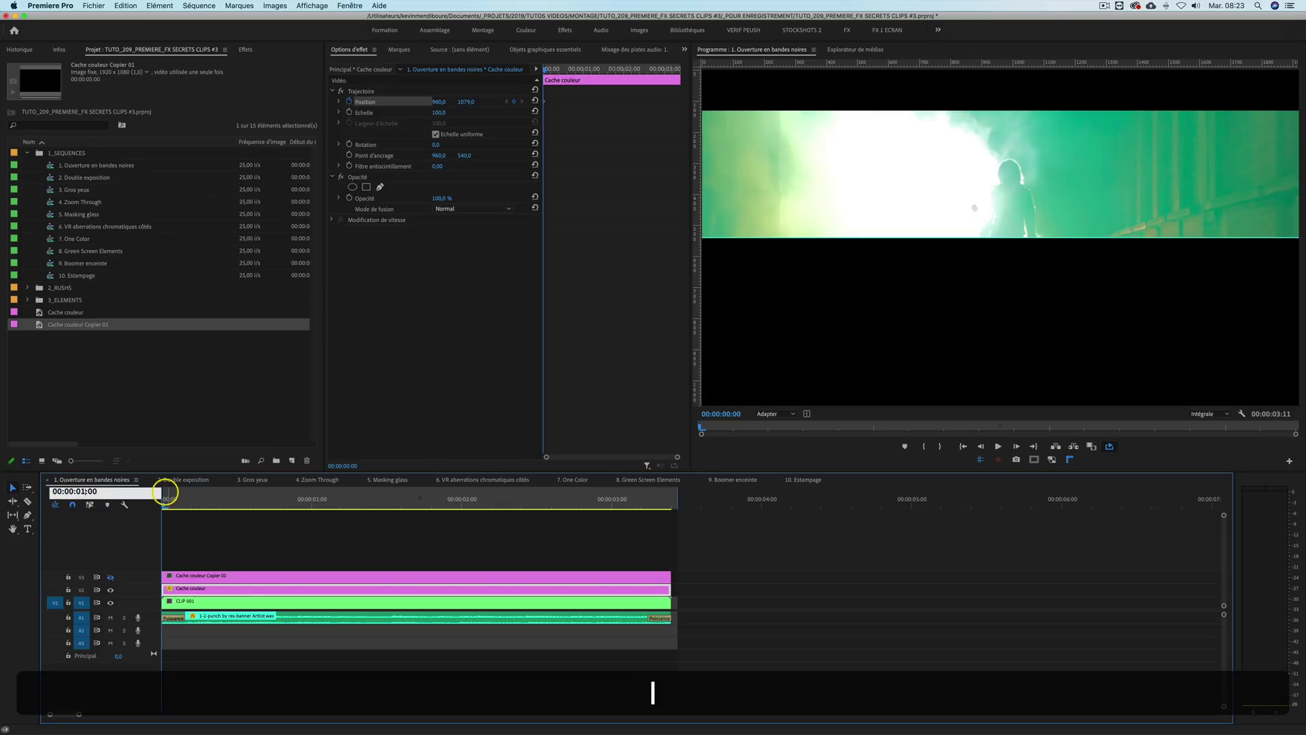
key(Return)
drag(207, 87, 235, 81)
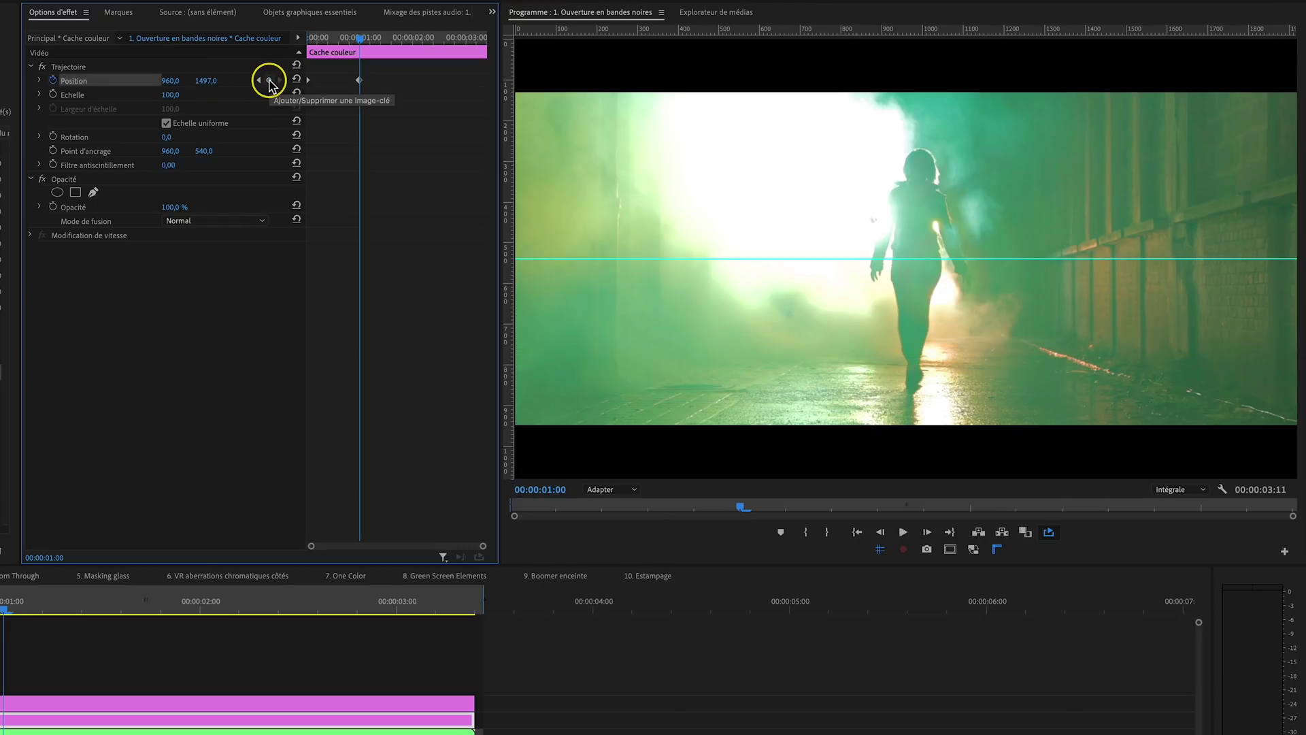
click(70, 67)
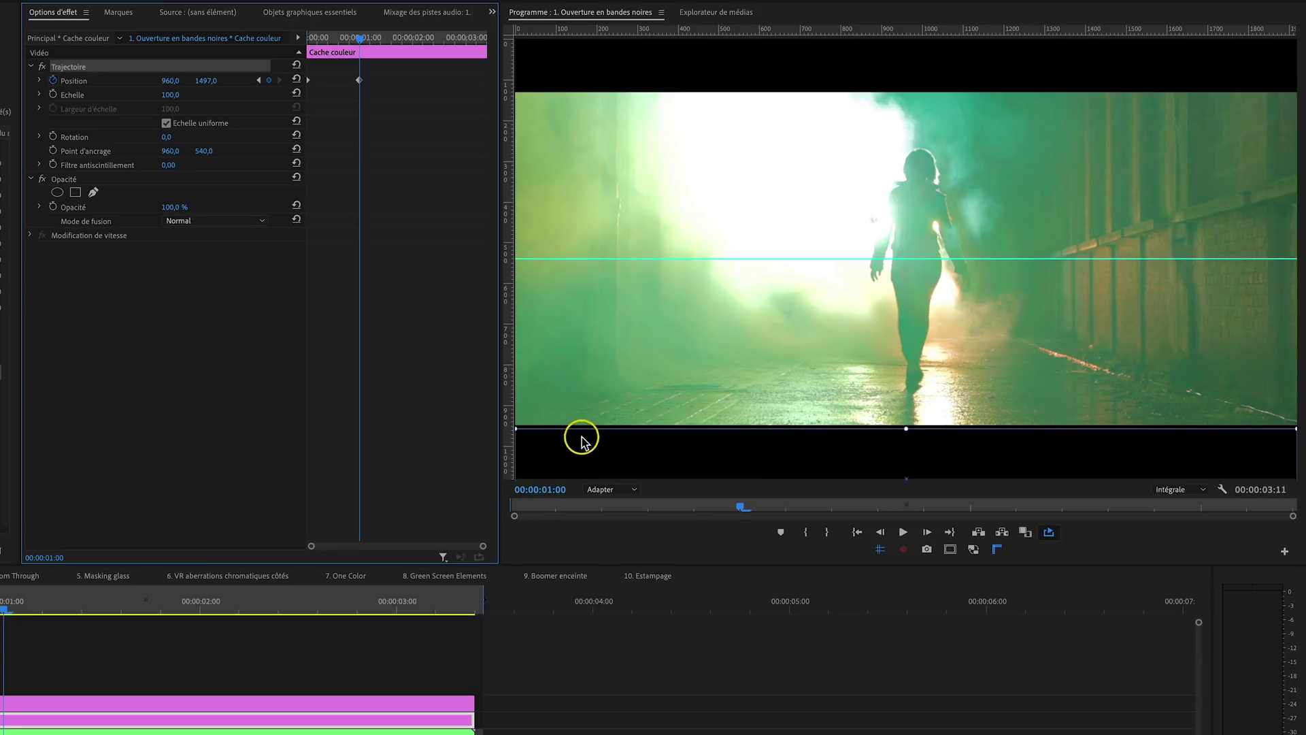
Step: Preview the lower band's movement and shift its second position keyframe to 00:00:01:14
drag(4, 605, 0, 603)
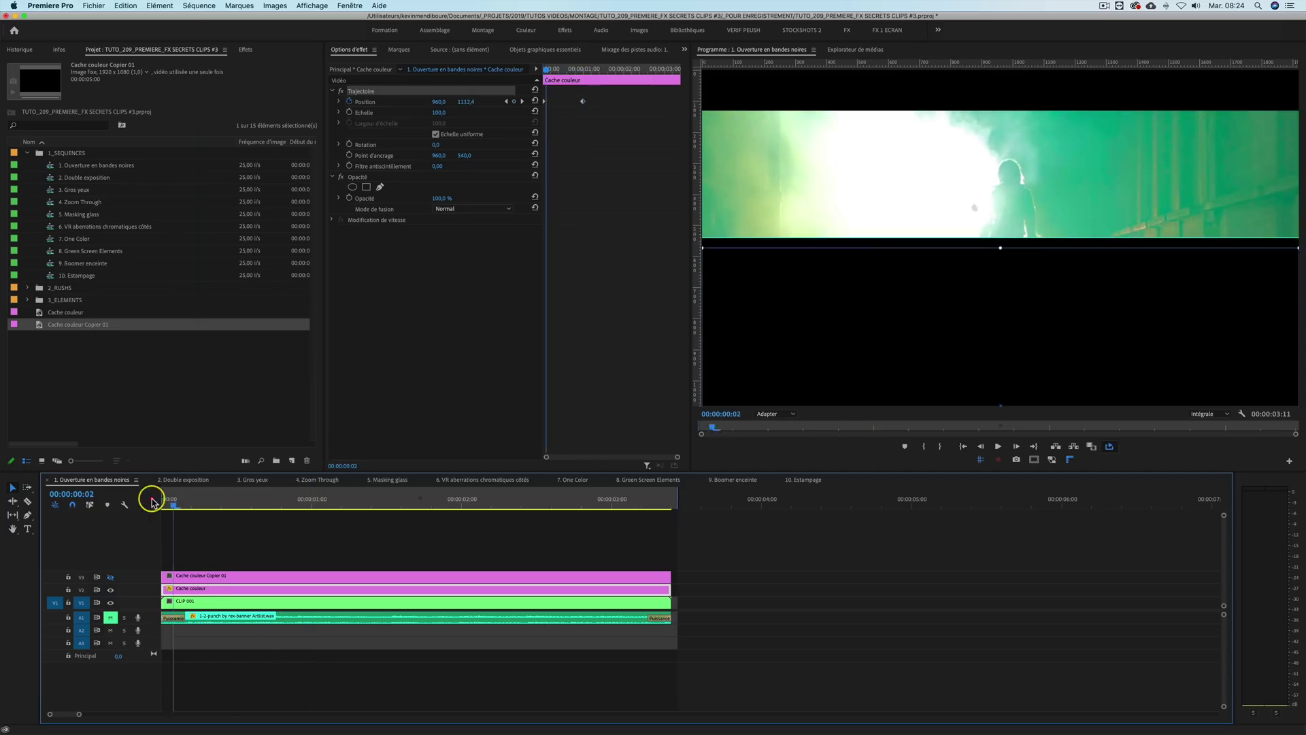
drag(290, 500, 245, 500)
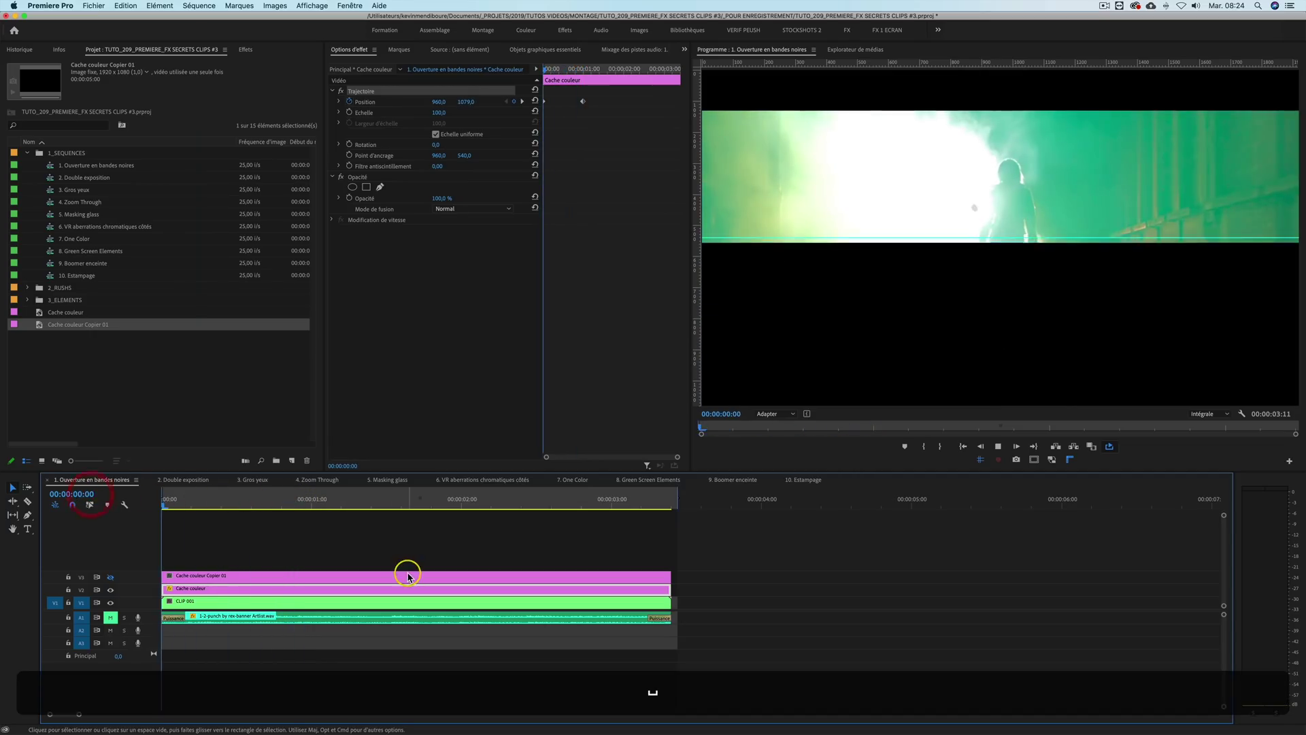
drag(583, 102, 608, 104)
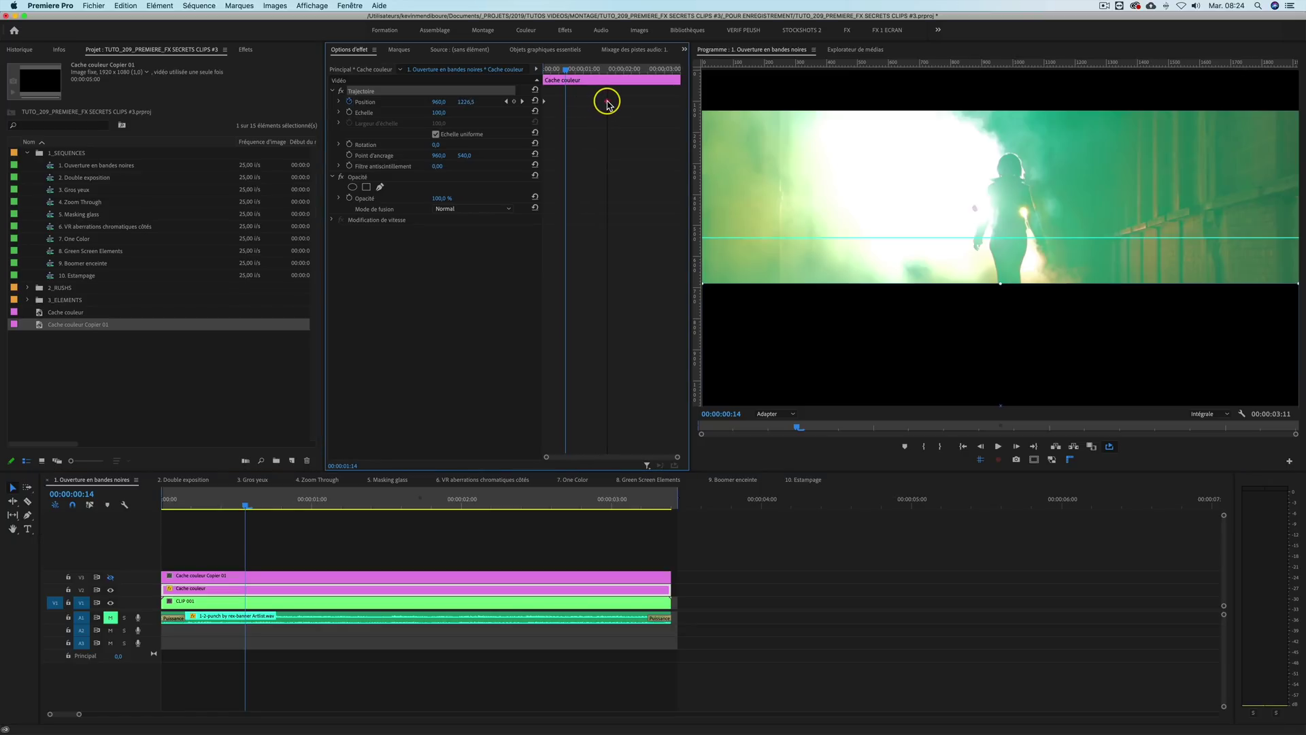
click(444, 503)
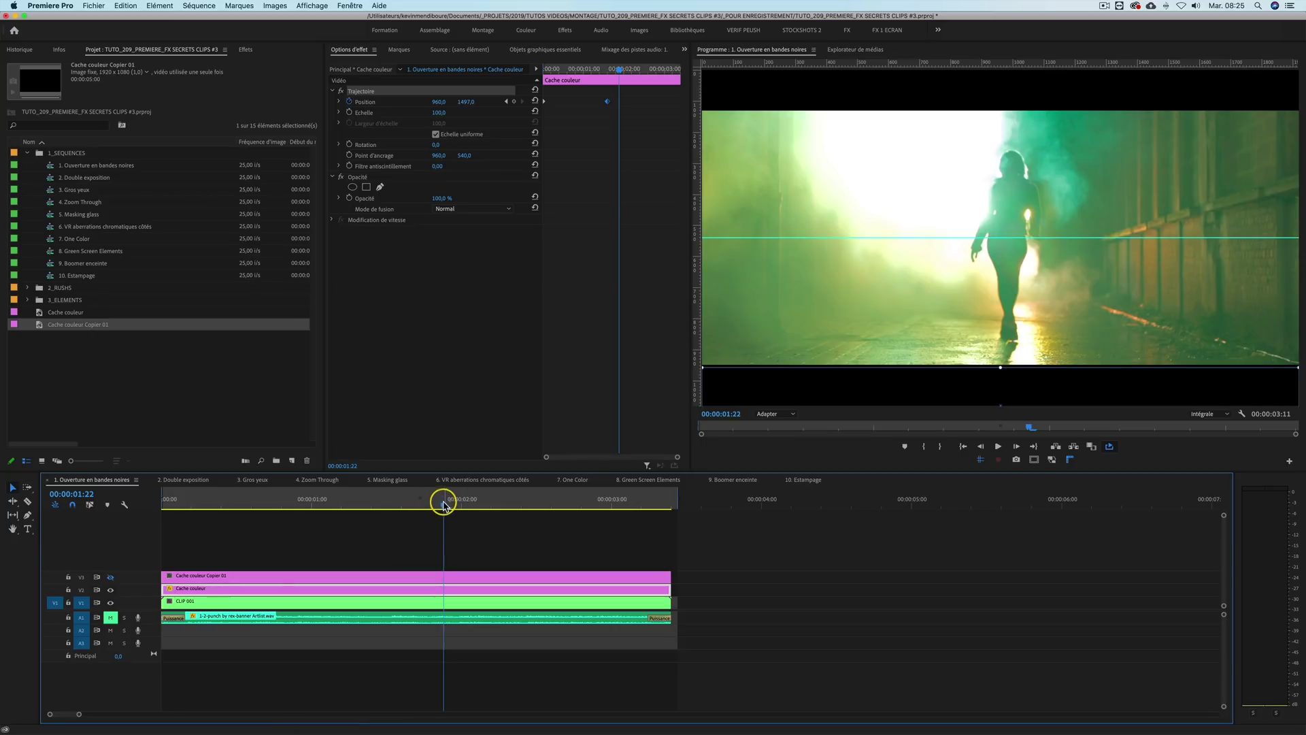
Step: Make track V3 visible and keyframe the Cache couleur Copier 01 clip's vertical position at 0 at the sequence start
drag(446, 504, 51, 496)
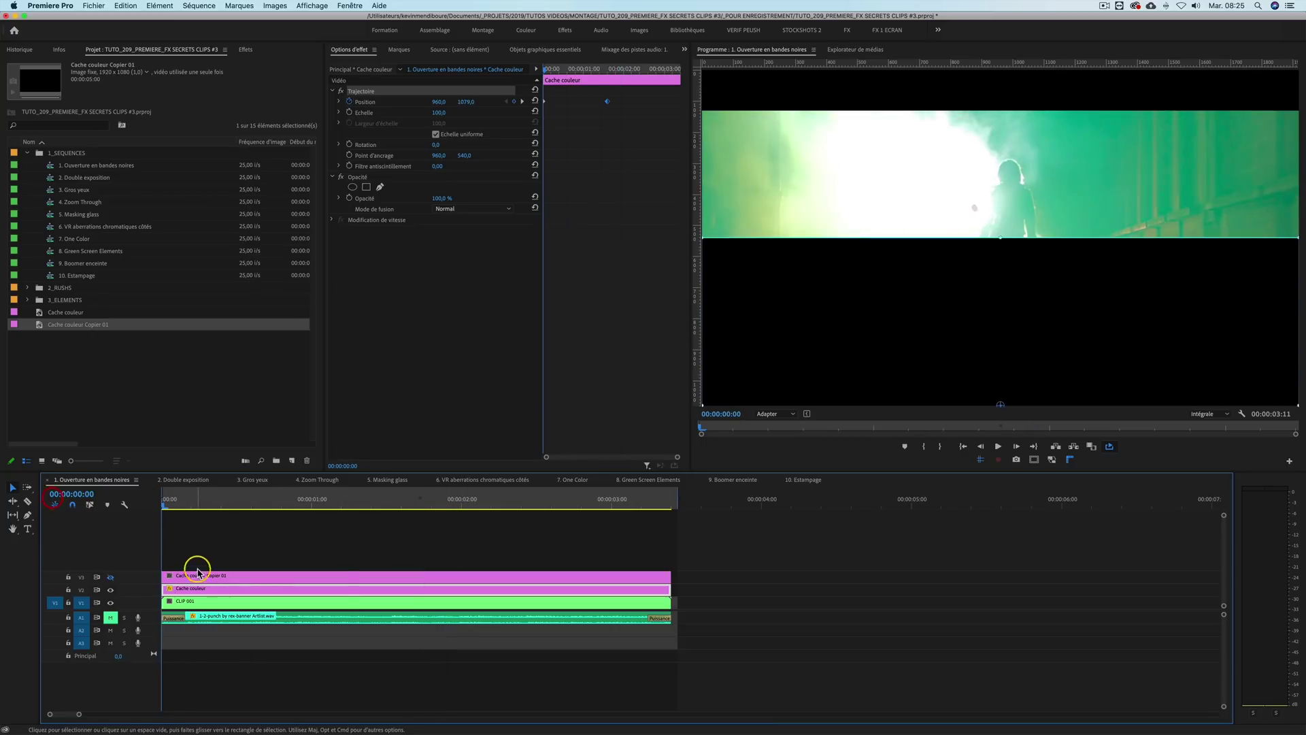
click(110, 577)
click(210, 577)
click(349, 101)
drag(457, 102, 466, 101)
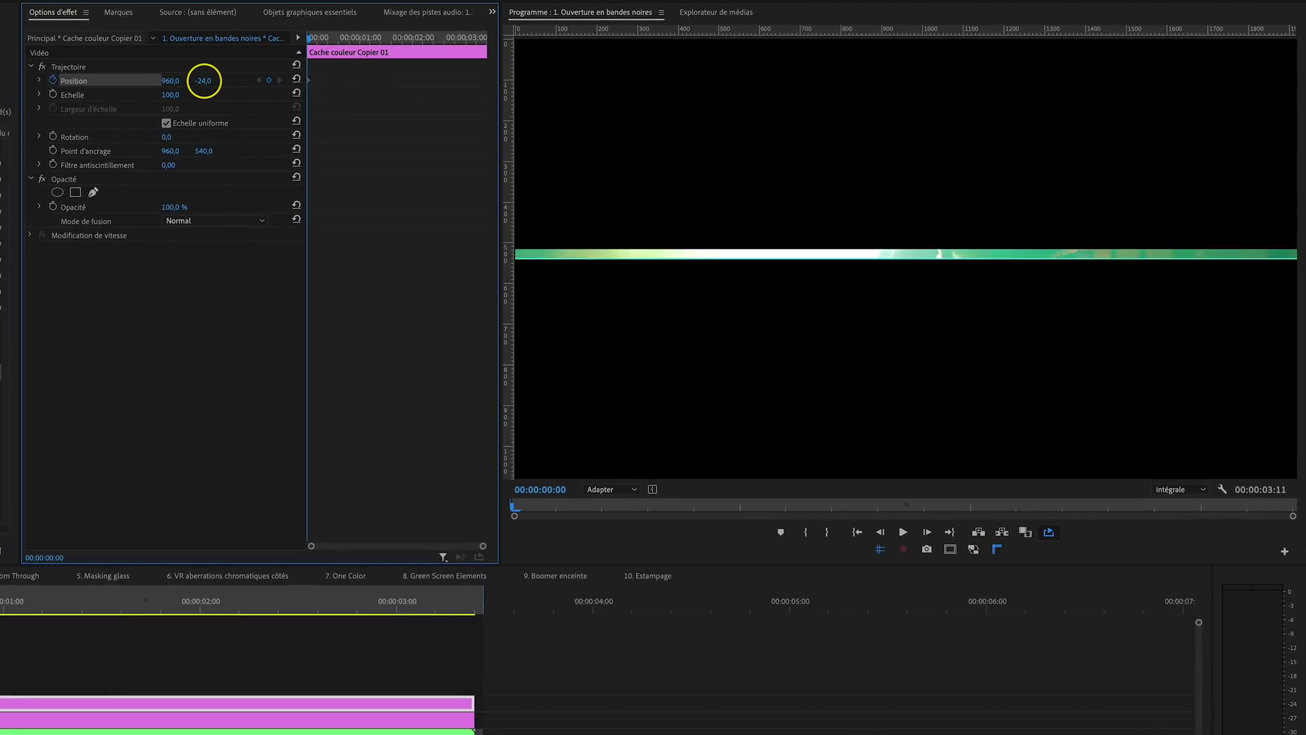
click(66, 66)
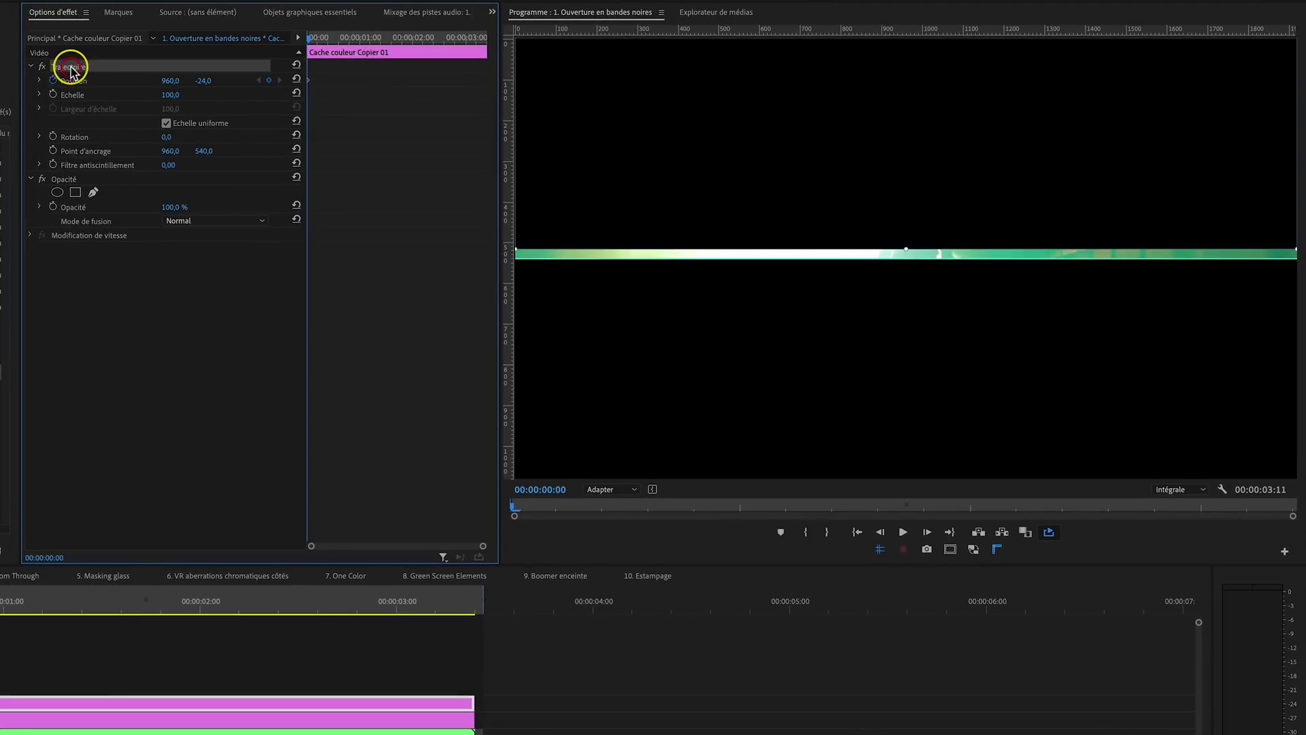
drag(209, 80, 225, 100)
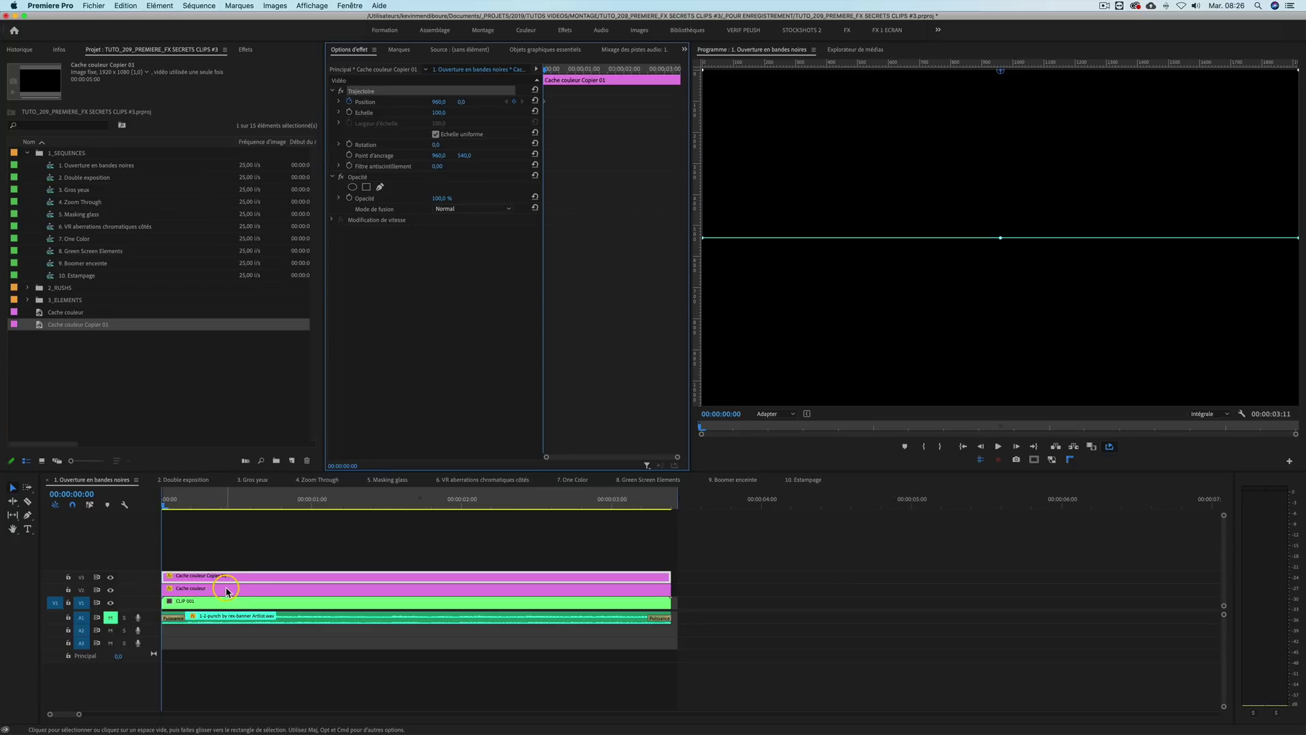
Step: At the Cache couleur clip's second keyframe, add a position keyframe on Cache couleur Copier 01 with a vertical value of about -441
click(227, 591)
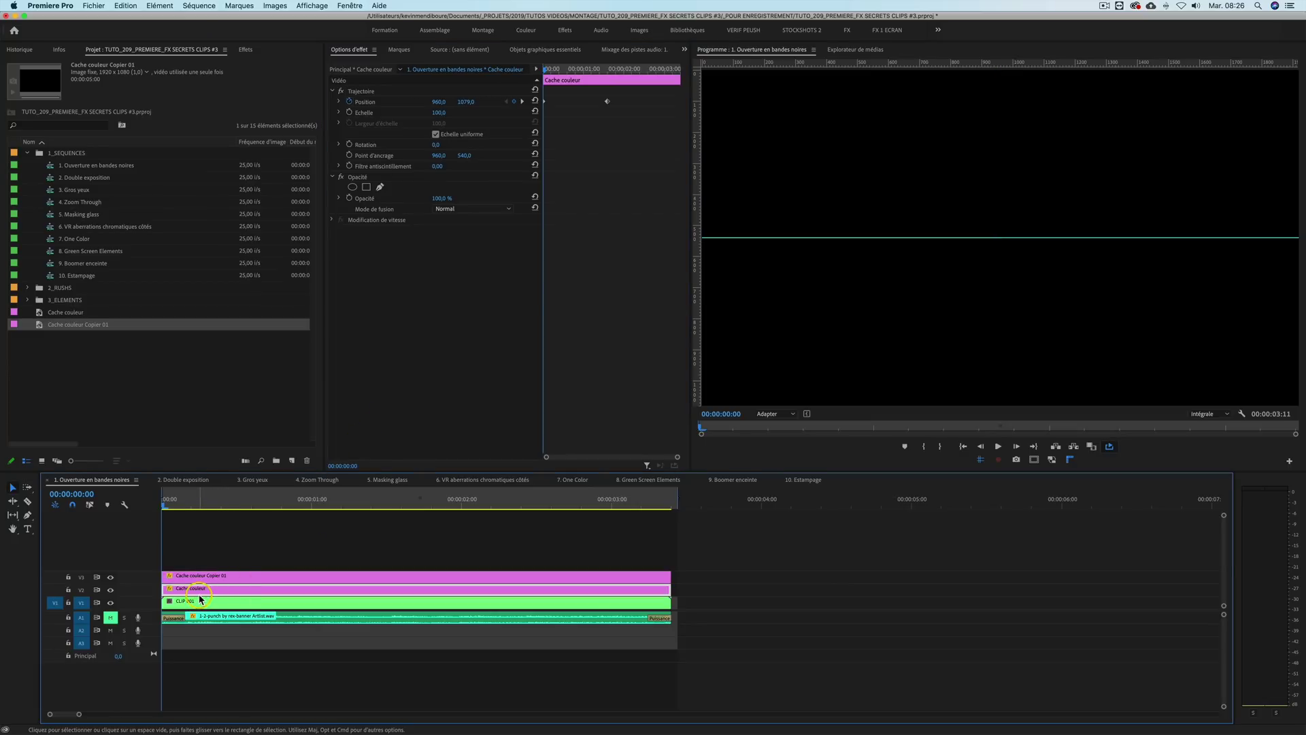
click(522, 102)
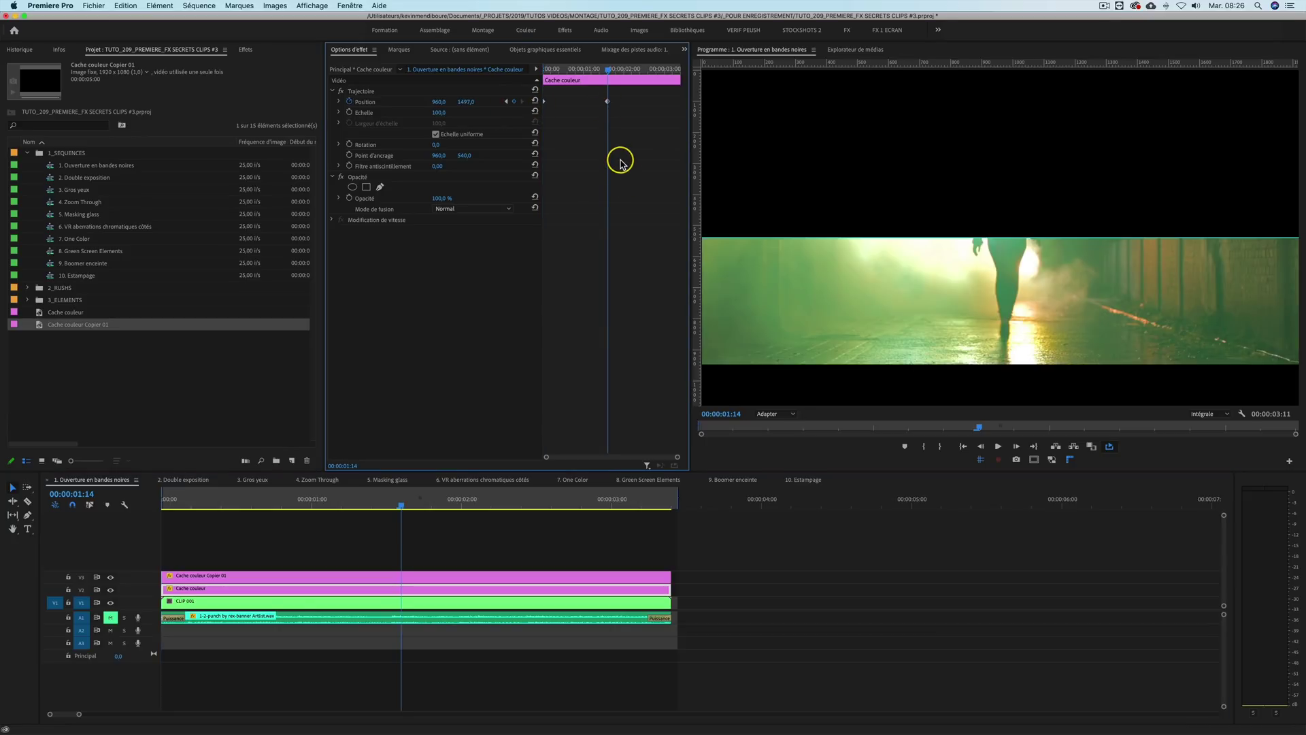
click(418, 578)
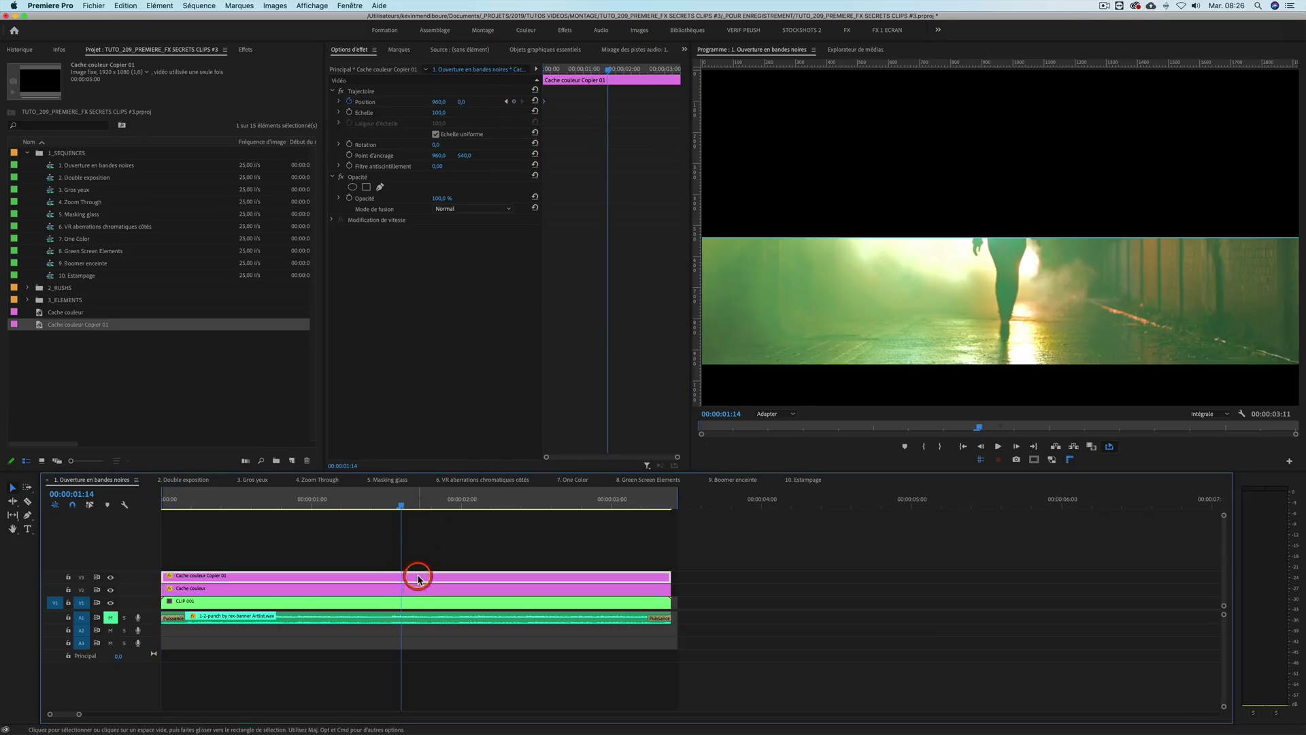
click(514, 103)
drag(459, 106, 470, 101)
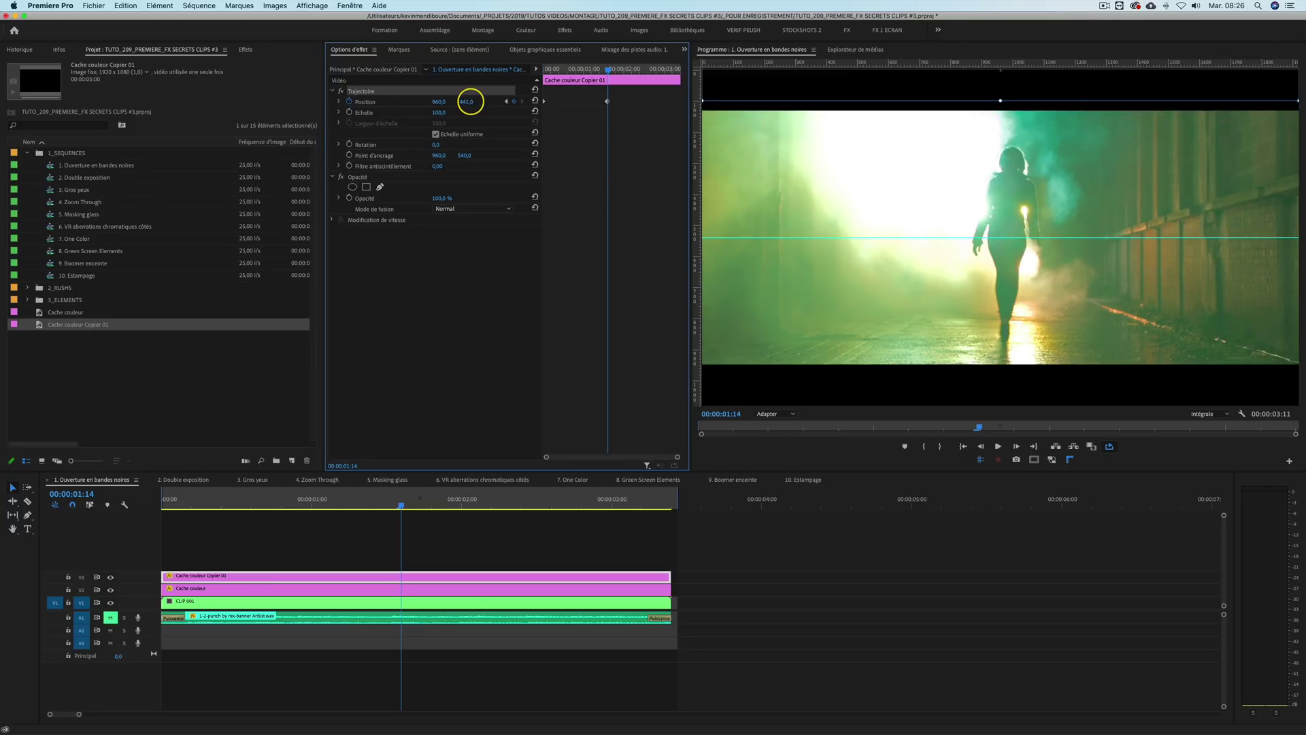
Step: Play back and scrub through the opening of the black bands from the start of the sequence
click(73, 476)
click(198, 500)
drag(207, 490, 422, 502)
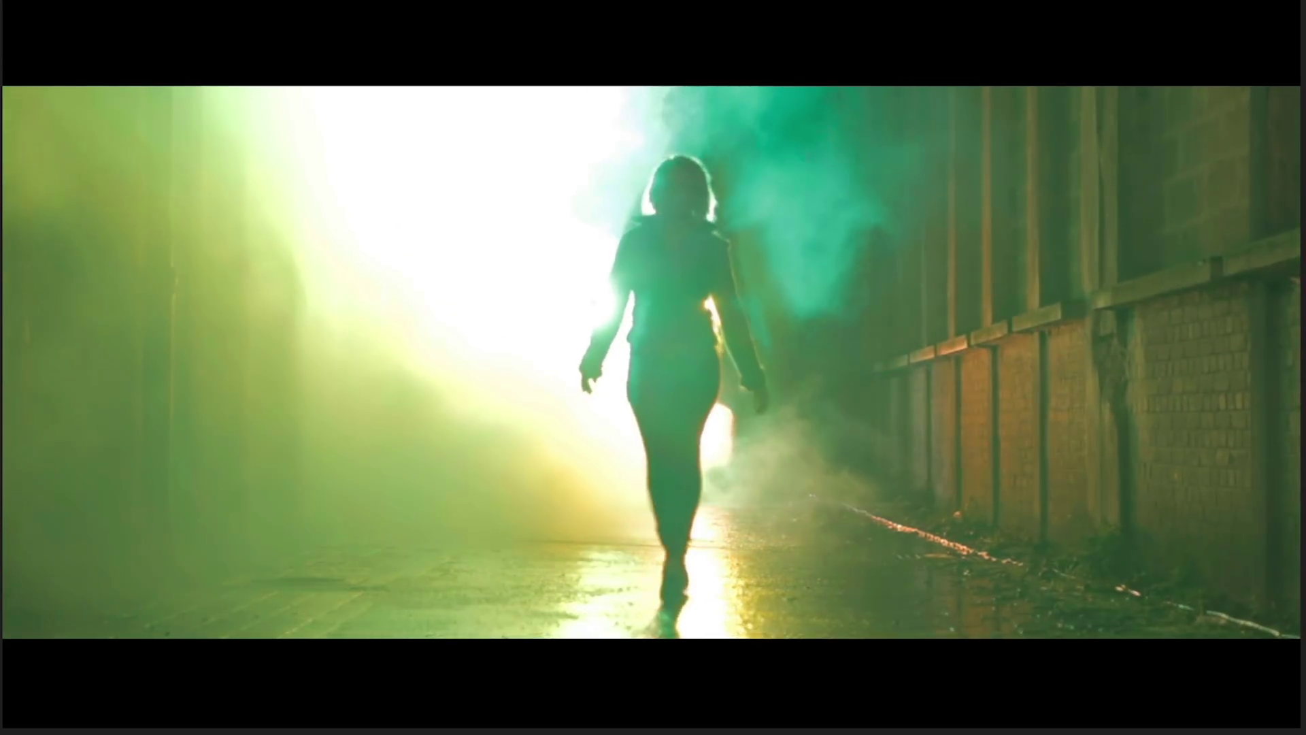
click(197, 589)
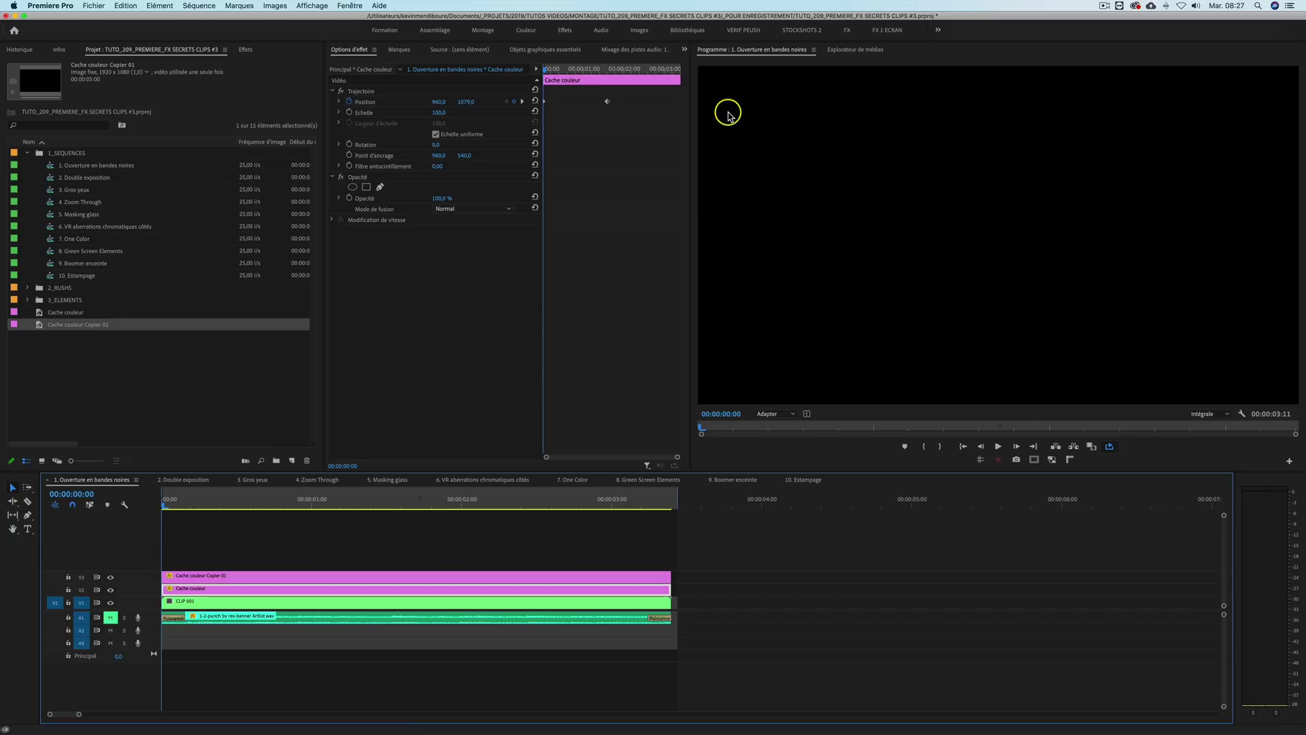
key(space)
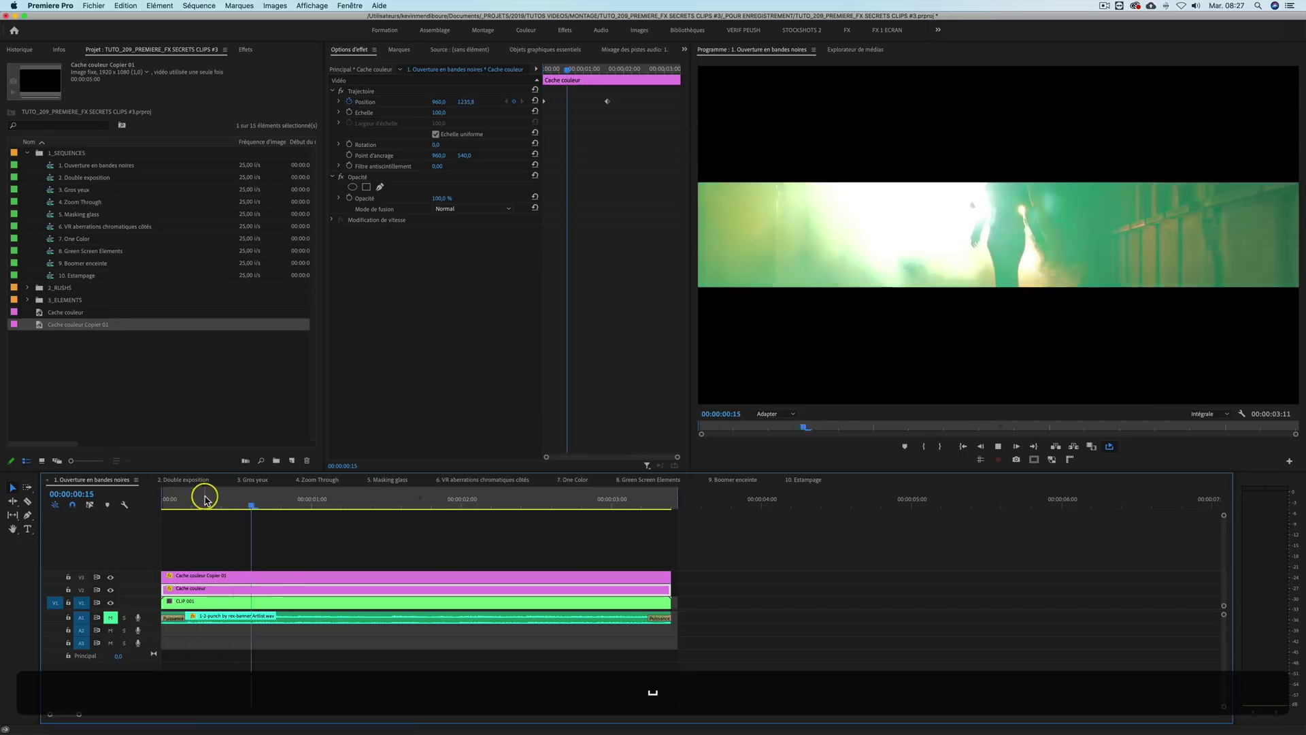
key(space)
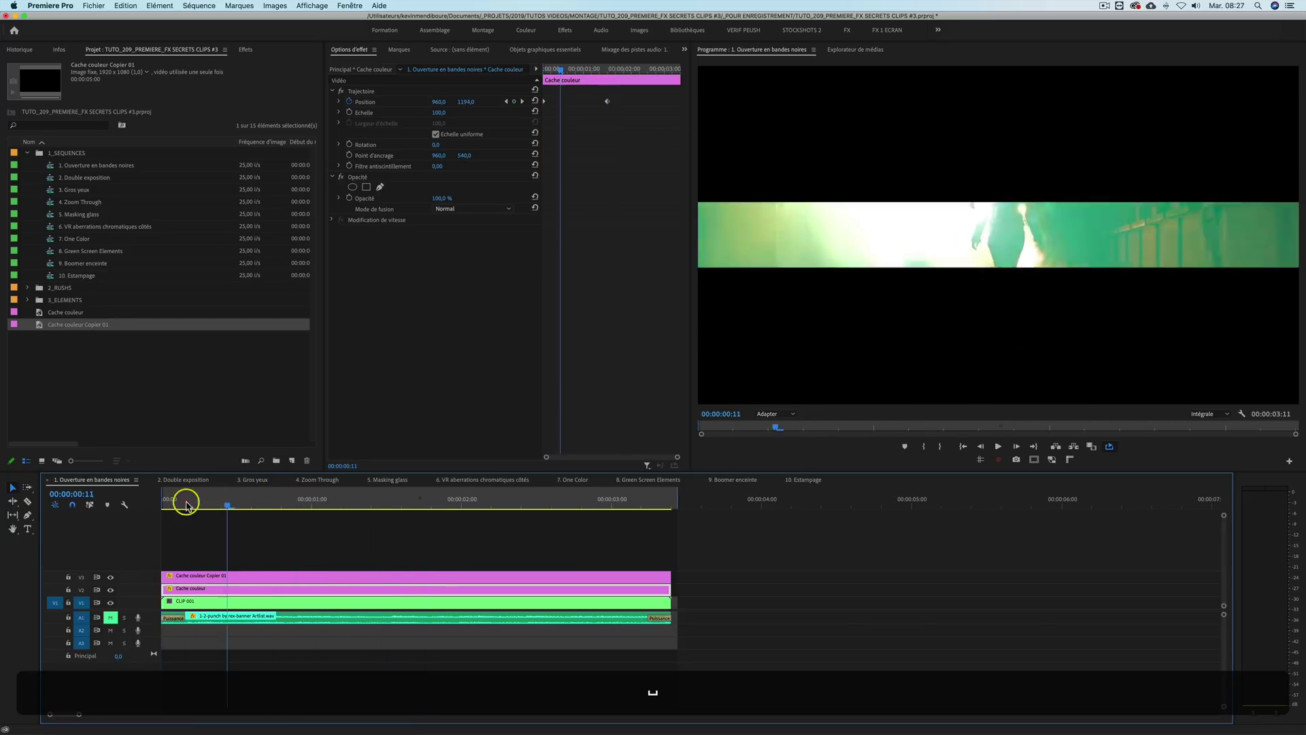
key(space)
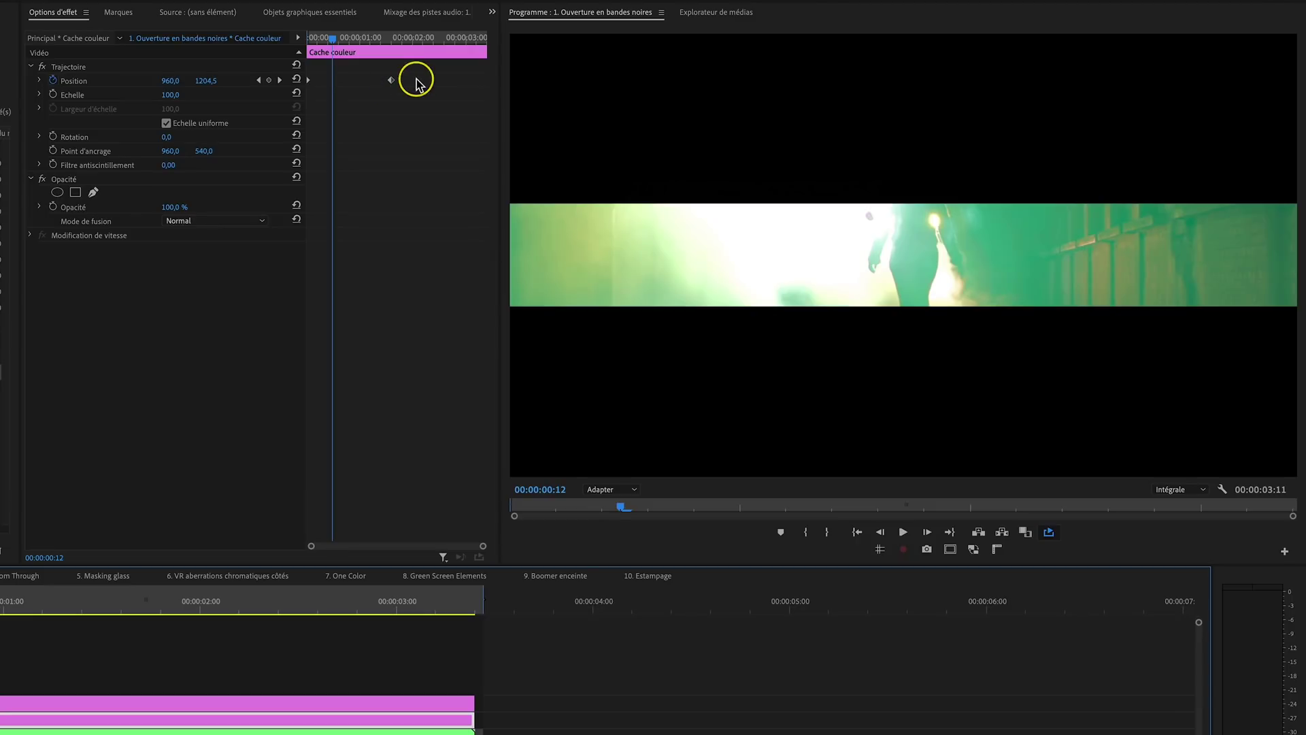
Step: Set the temporal interpolation of both Cache couleur position keyframes to Bézier
drag(630, 98, 532, 116)
drag(293, 99, 295, 100)
right_click(390, 80)
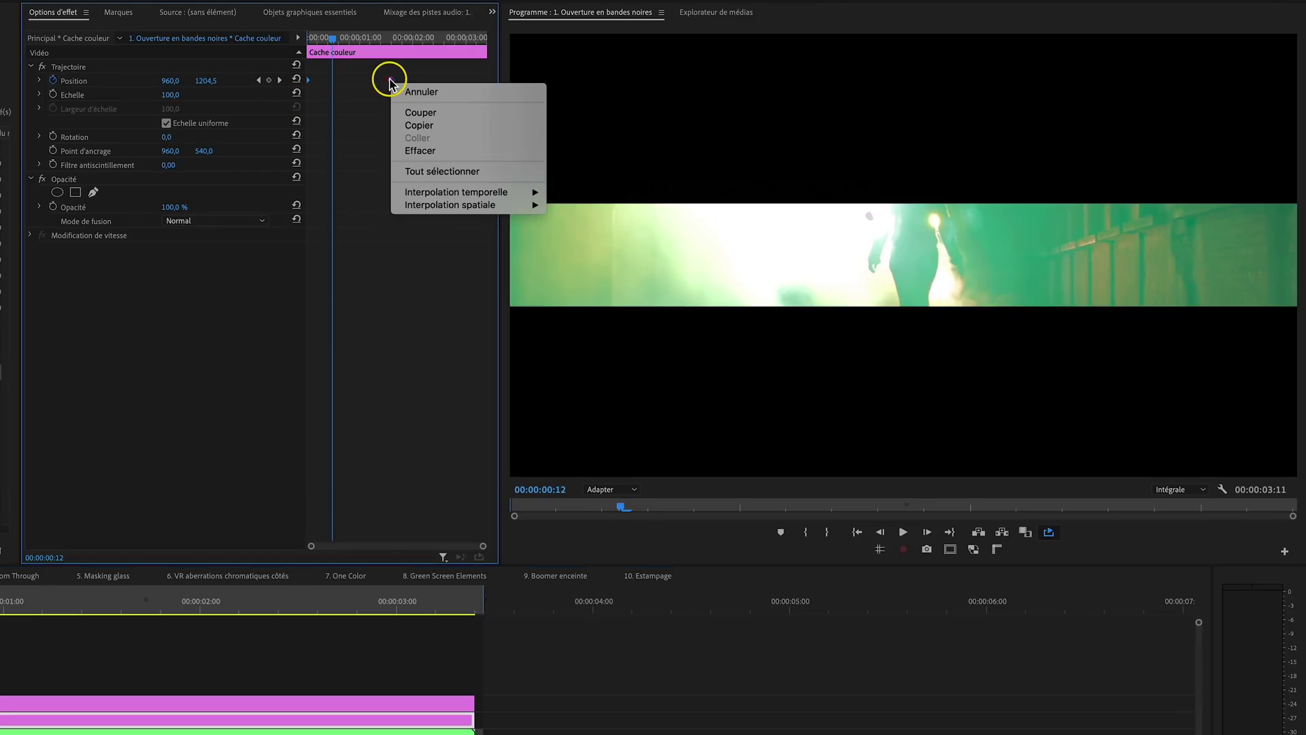
mouse_move(472, 193)
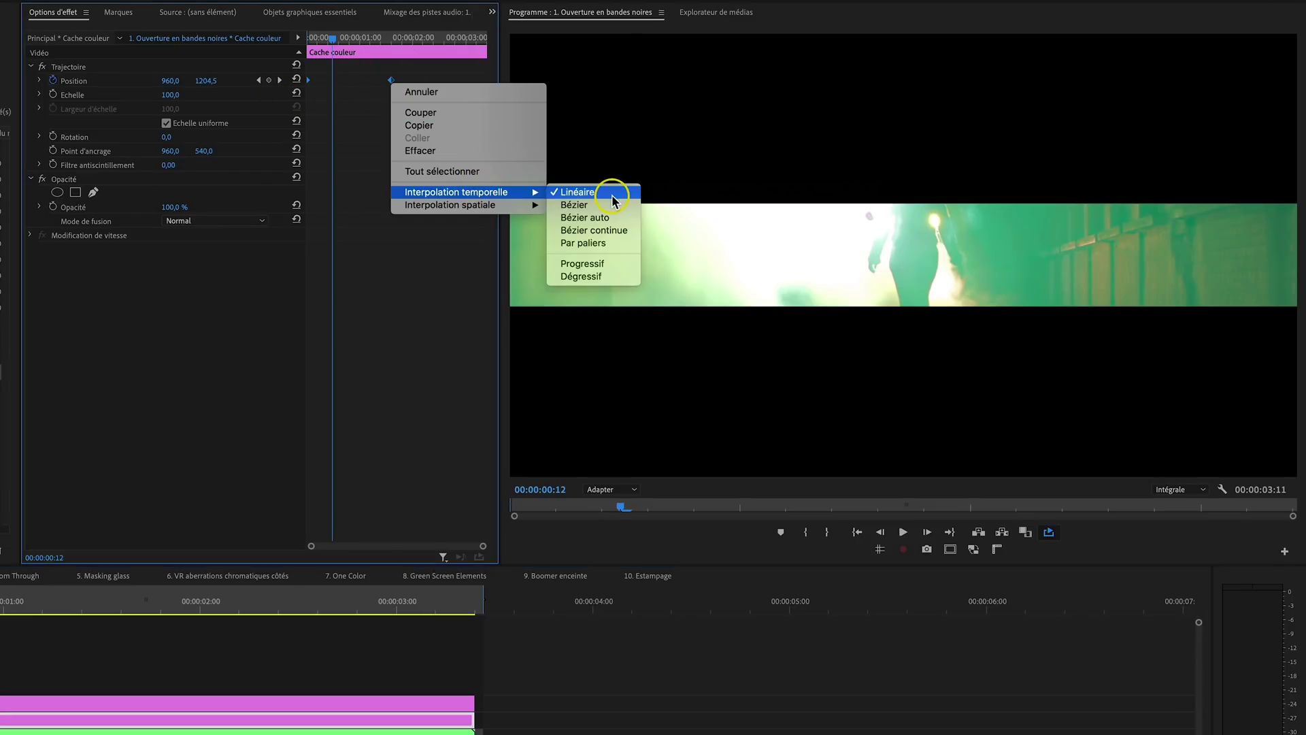
click(584, 204)
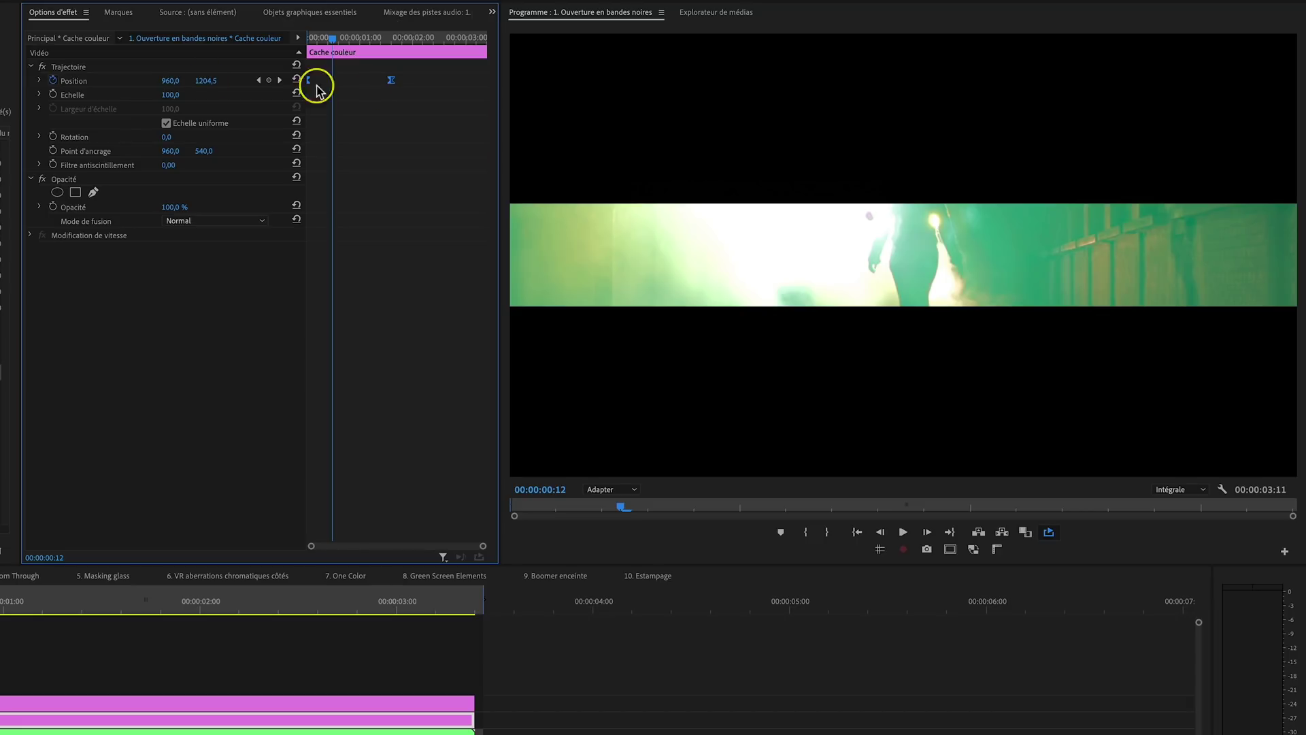
Step: Reshape the Cache couleur position velocity graph by flattening the handles at both keyframes, easing speed in and out
click(40, 80)
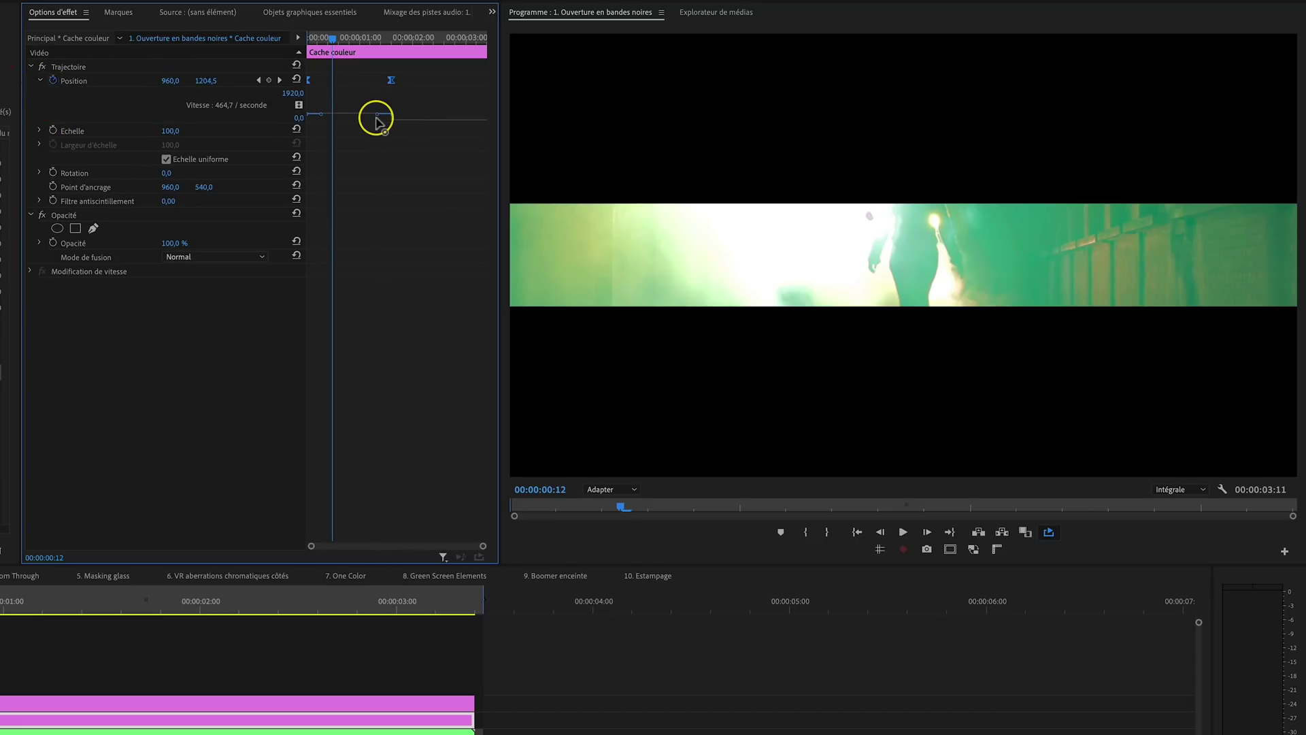
key(Right)
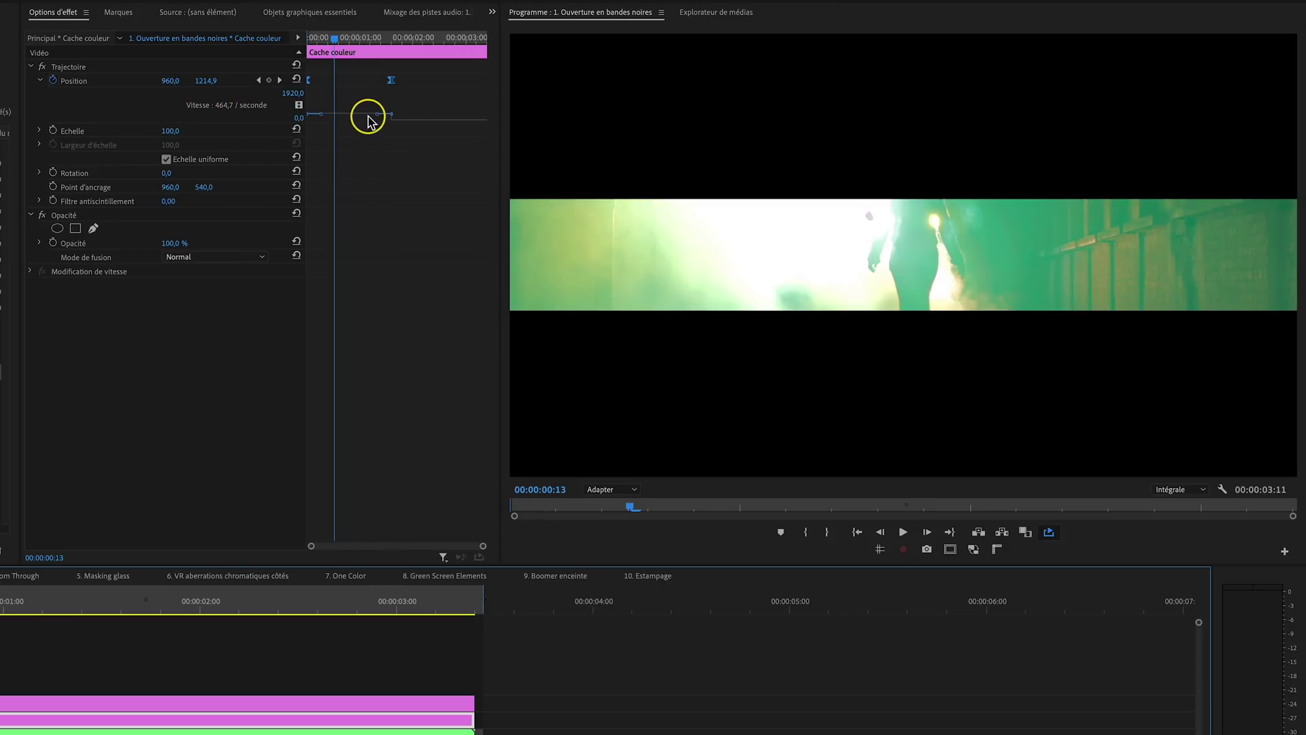
drag(376, 116, 362, 115)
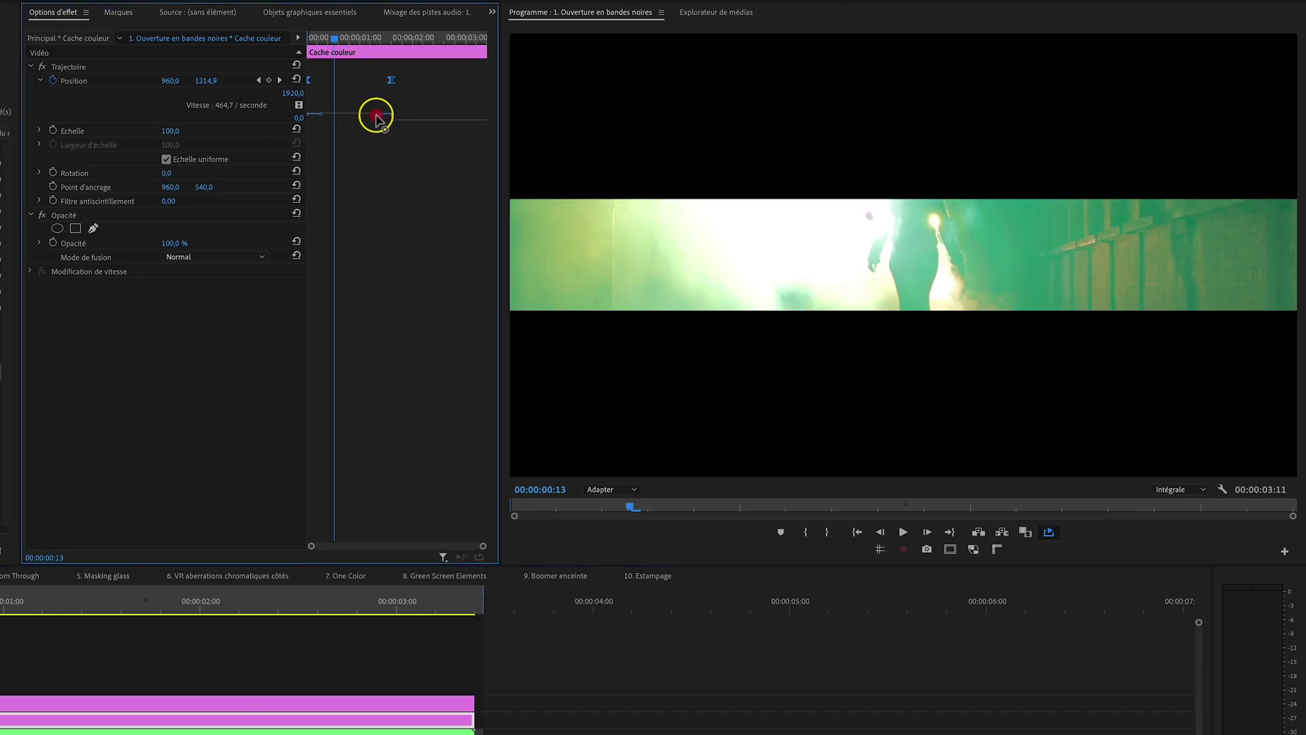
mouse_move(498, 166)
mouse_down()
mouse_move(440, 170)
mouse_move(496, 181)
mouse_up()
click(440, 176)
Step: Step back and scrub through the Cache couleur animation, and play the sequence from its start to check the easing
key(Left)
key(Left)
key(Left)
key(Left)
key(Left)
key(Left)
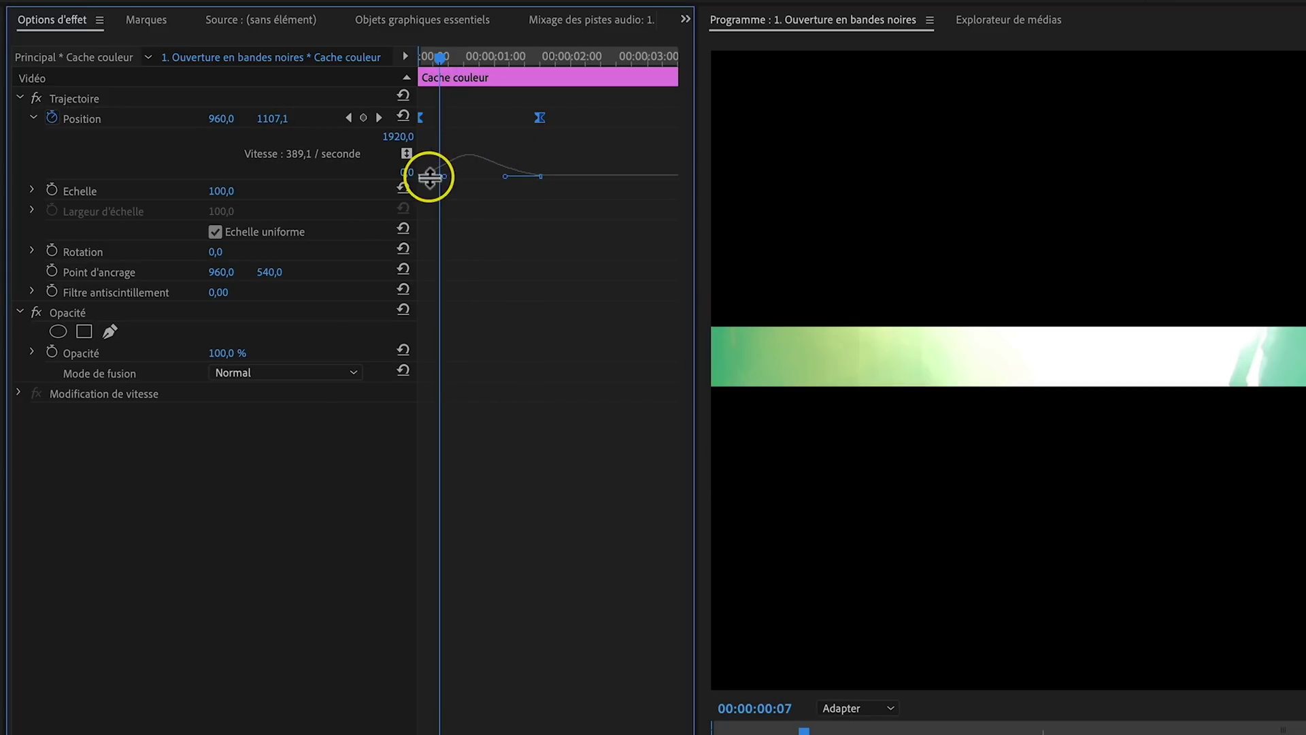
drag(450, 58, 517, 59)
drag(515, 65, 373, 117)
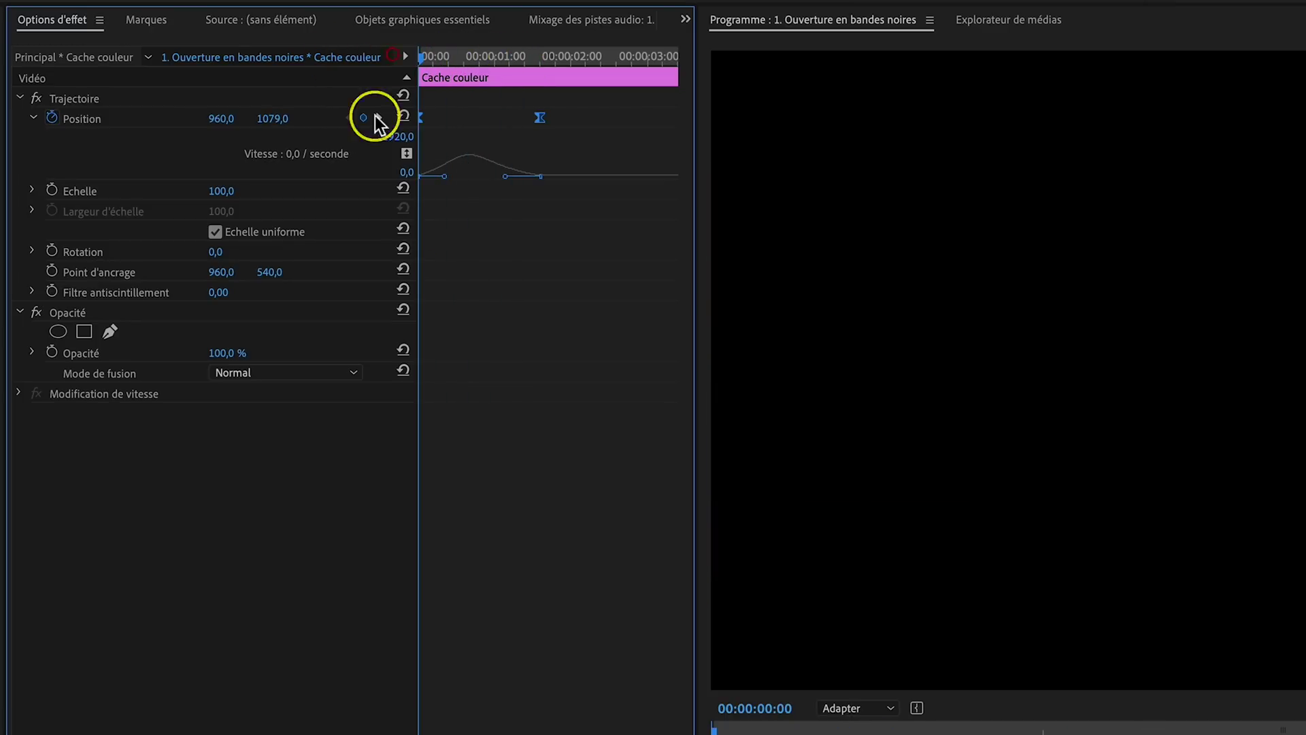
key(space)
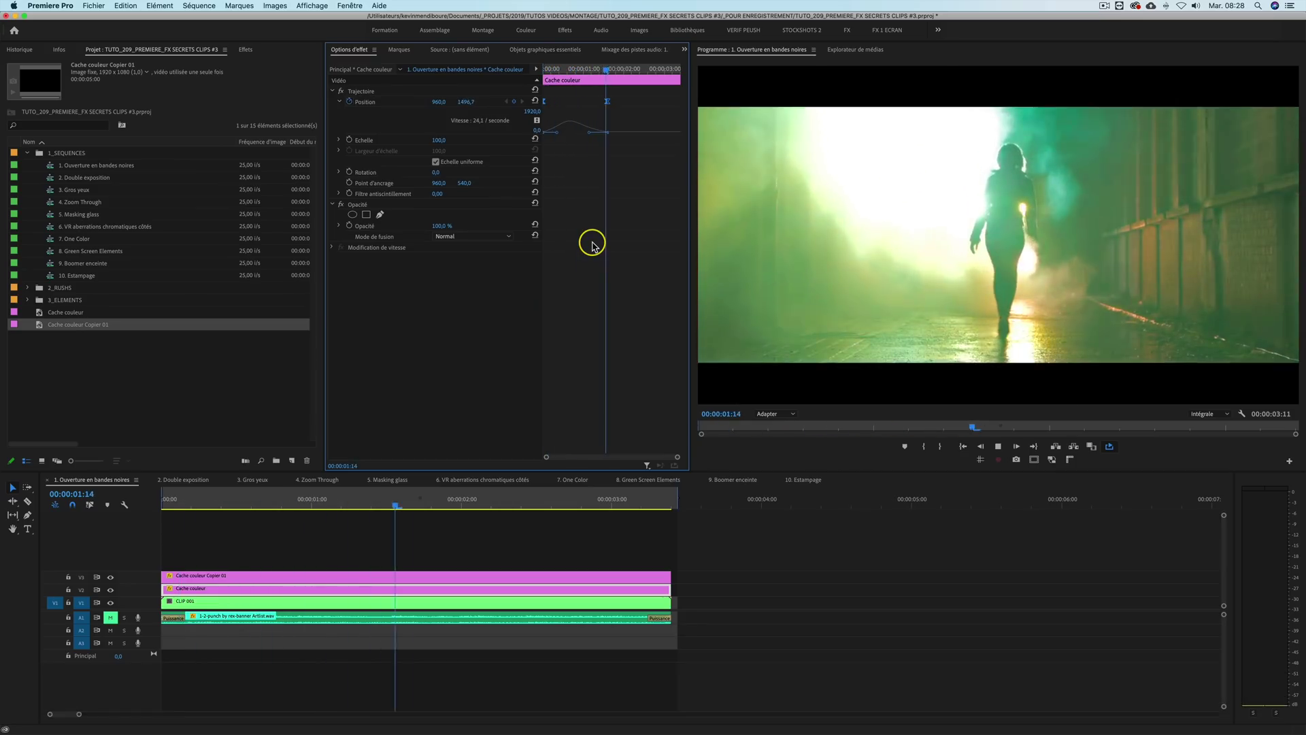
key(space)
Step: Check the position velocity graph of Cache couleur Copier 01 and replay the band opening from the sequence start
click(242, 574)
key(Home)
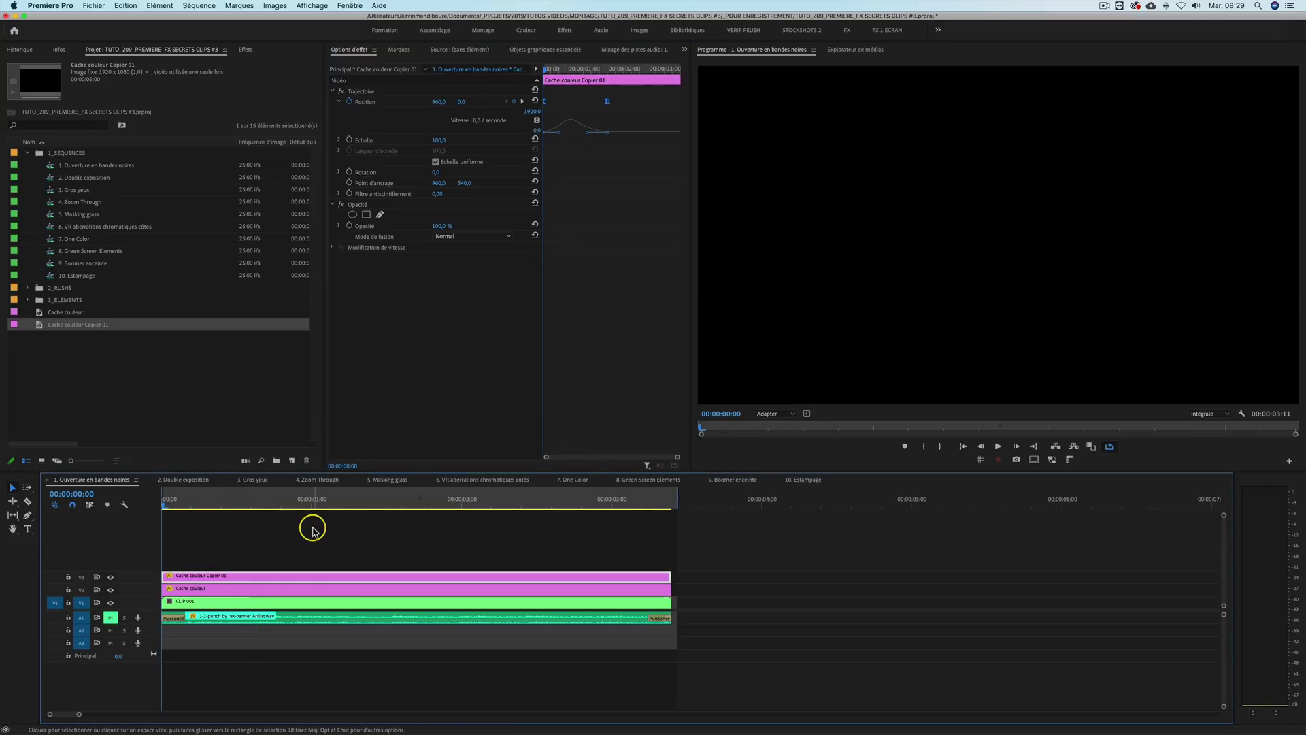
key(space)
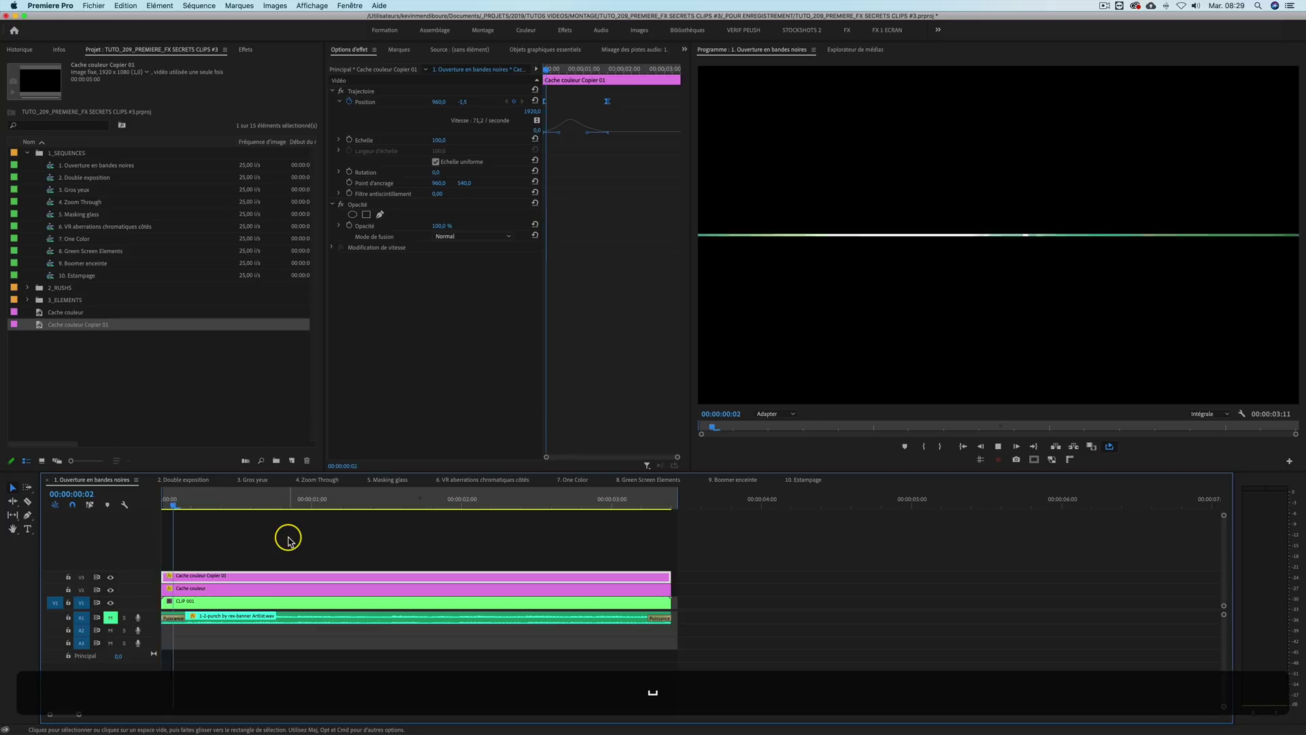
key(space)
key(Home)
click(213, 670)
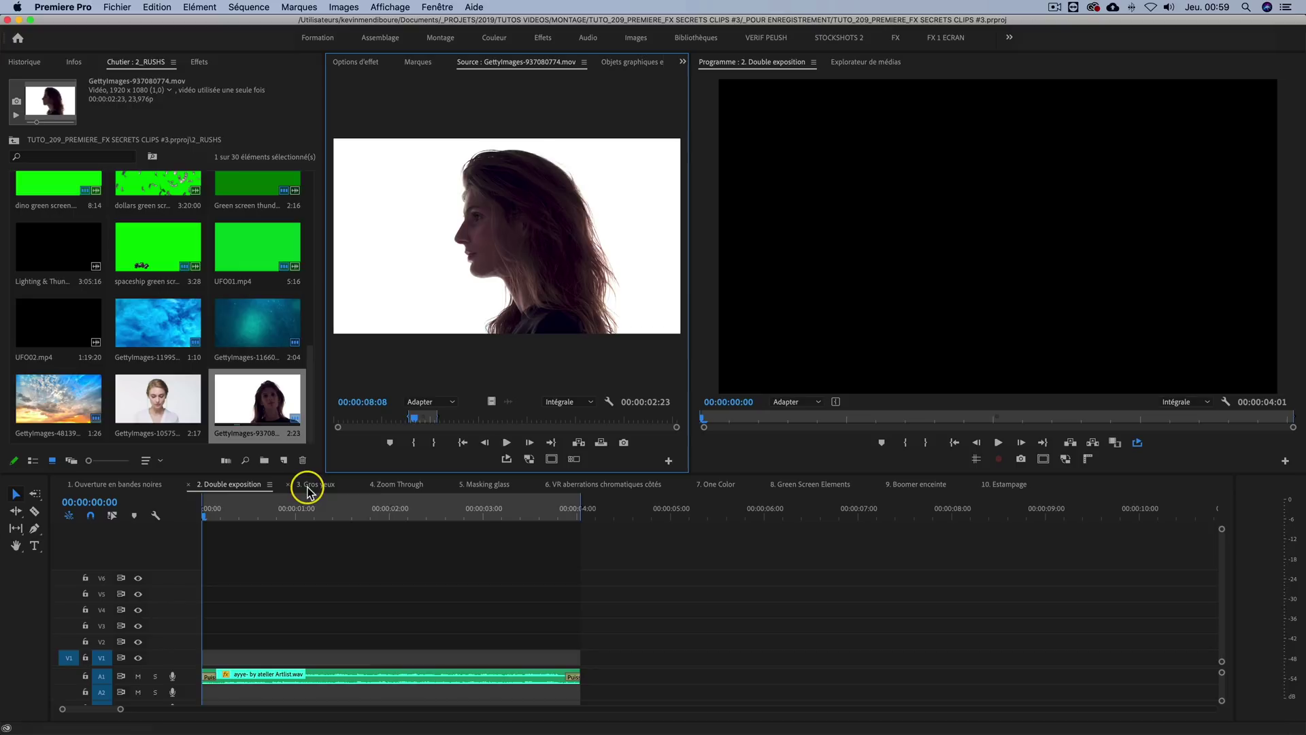
Step: Place GettyImages-937080774.mov on track V6 and GettyImages-1199528709.mov on track V4 at the start of the 2. Double exposition sequence
drag(471, 506, 195, 578)
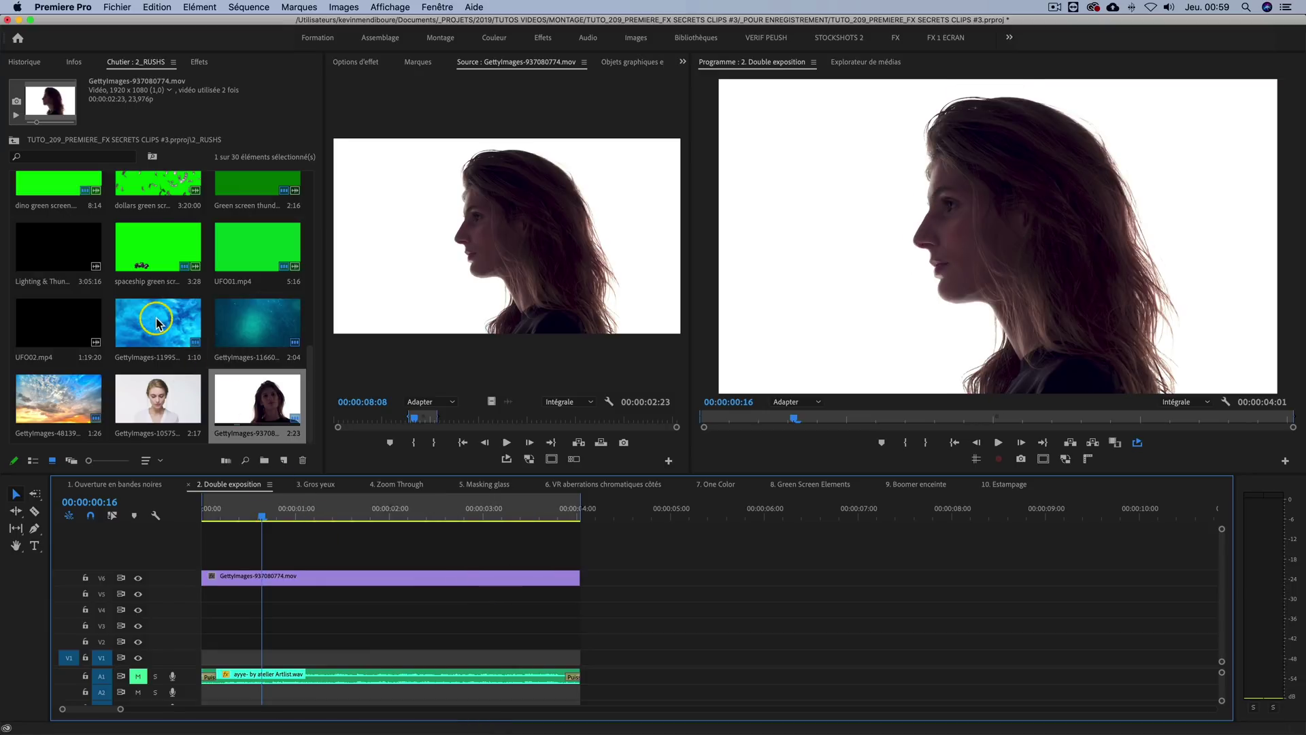
double_click(156, 321)
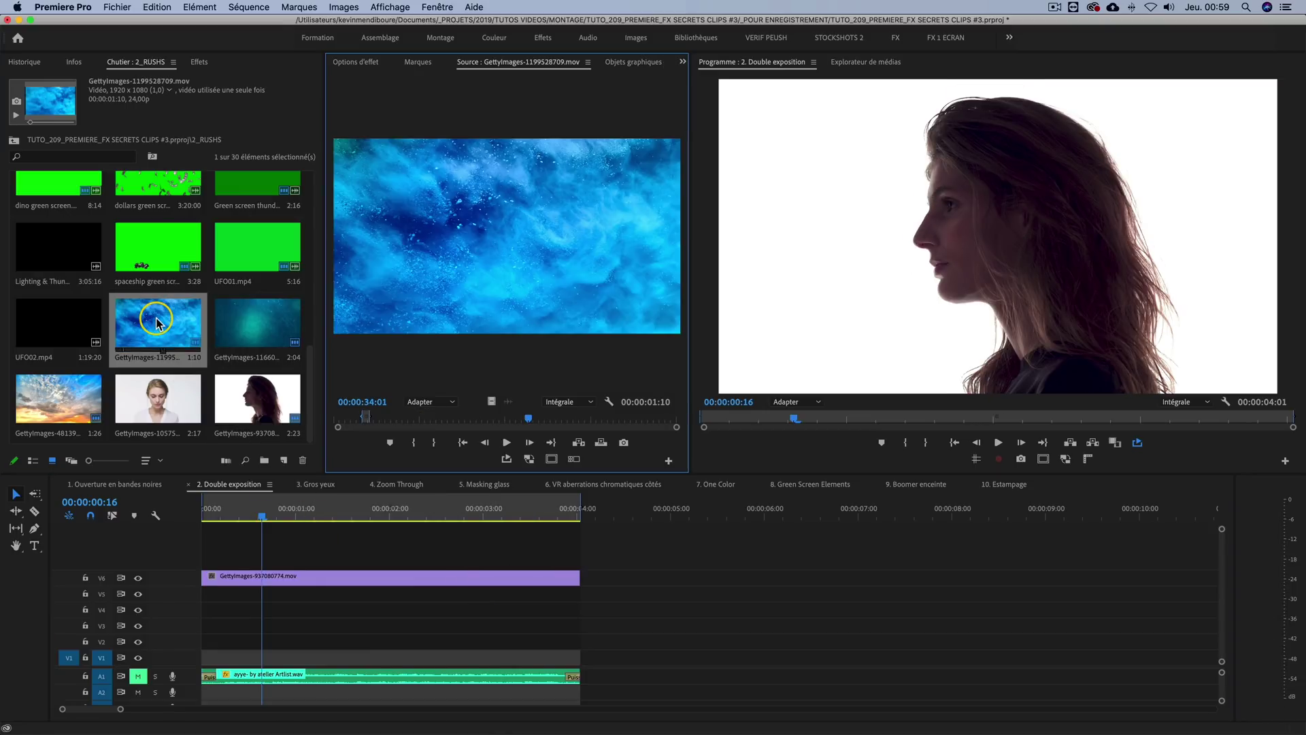
drag(409, 418, 356, 417)
key(space)
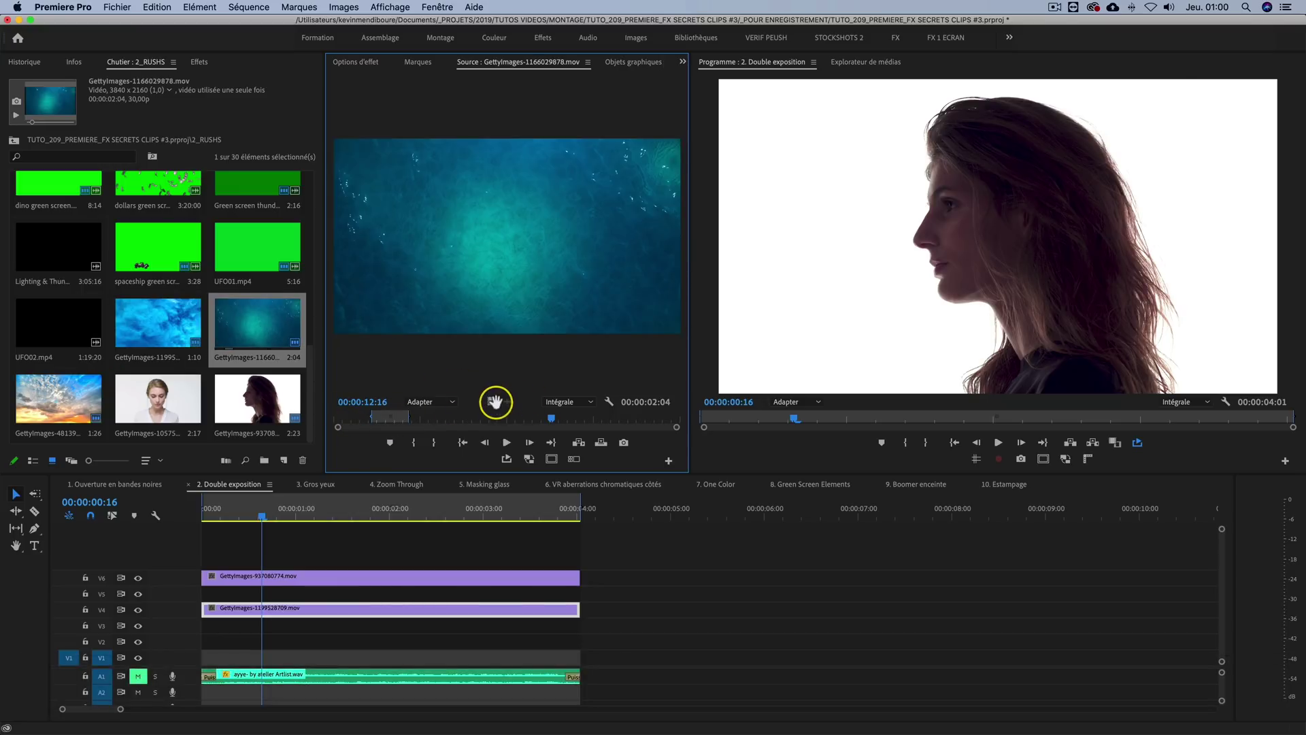
Step: Place GettyImages-1166029878.mov on track V3 and GettyImages-481393138.mov on V2, extending both to the end of the portrait clip
drag(496, 401, 186, 621)
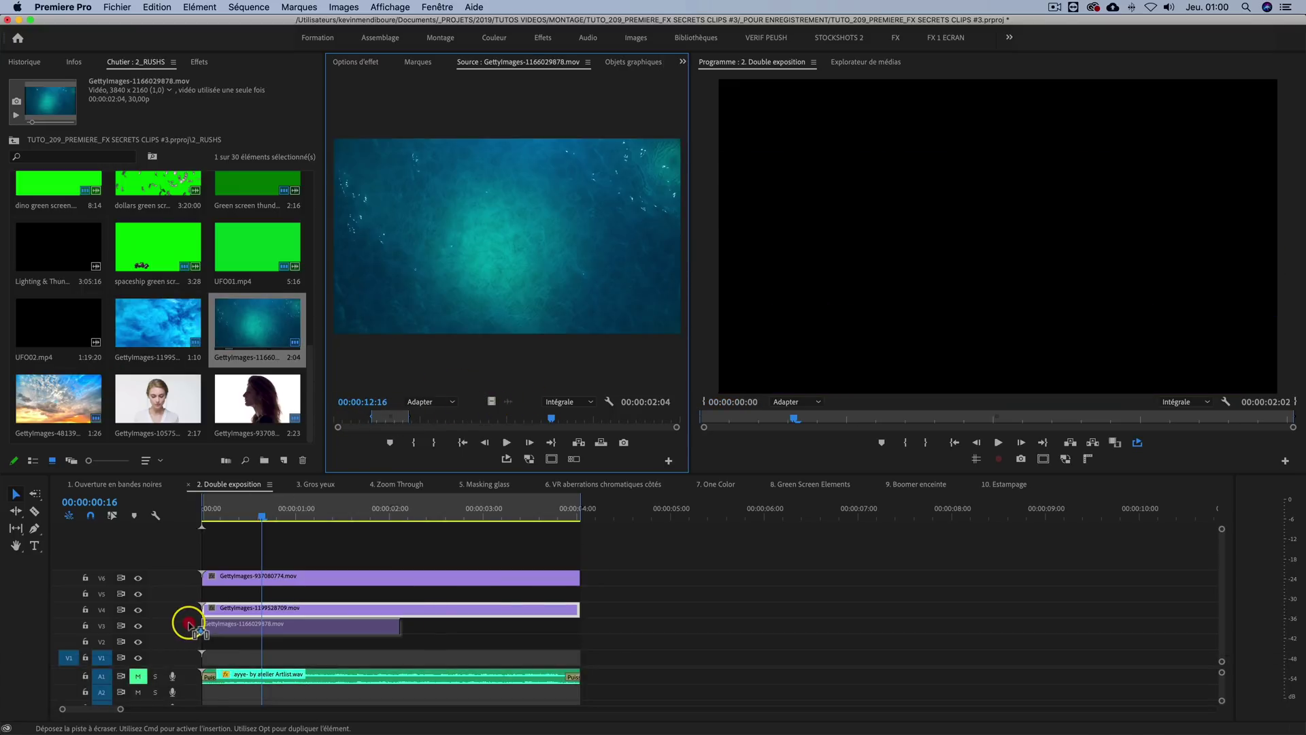
drag(398, 623, 586, 623)
drag(59, 398, 215, 641)
drag(375, 639, 580, 639)
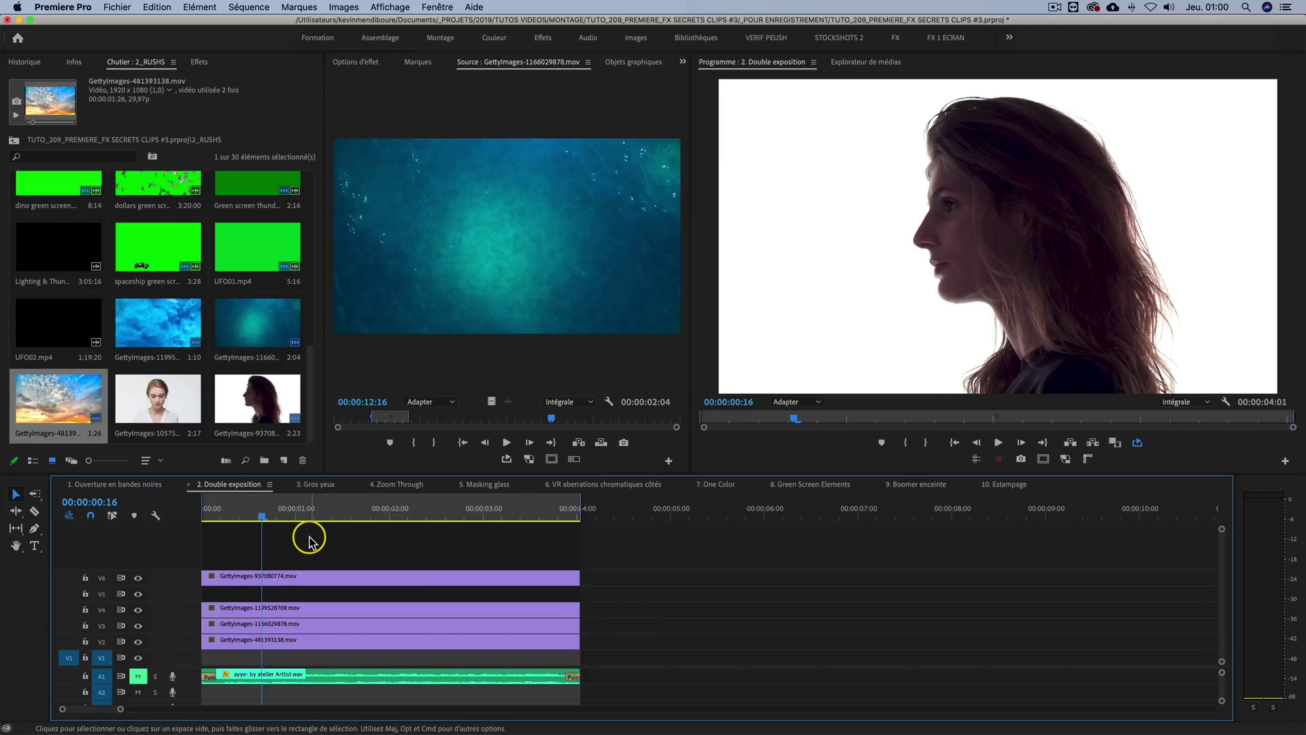
Step: Find the Couleur Lumetri effect and apply it to the GettyImages-937080774.mov clip on track V6
click(297, 577)
key(BackSpace)
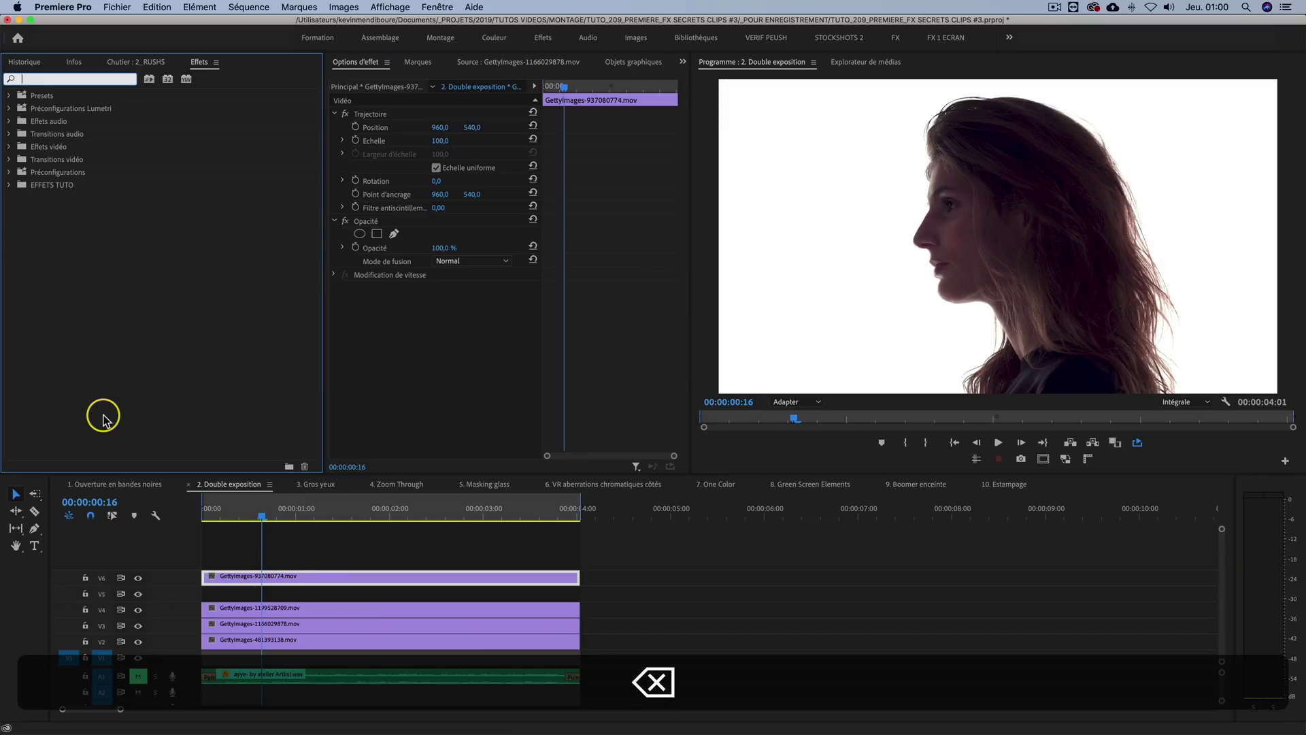
text(couleur lum)
click(90, 222)
drag(90, 222, 379, 335)
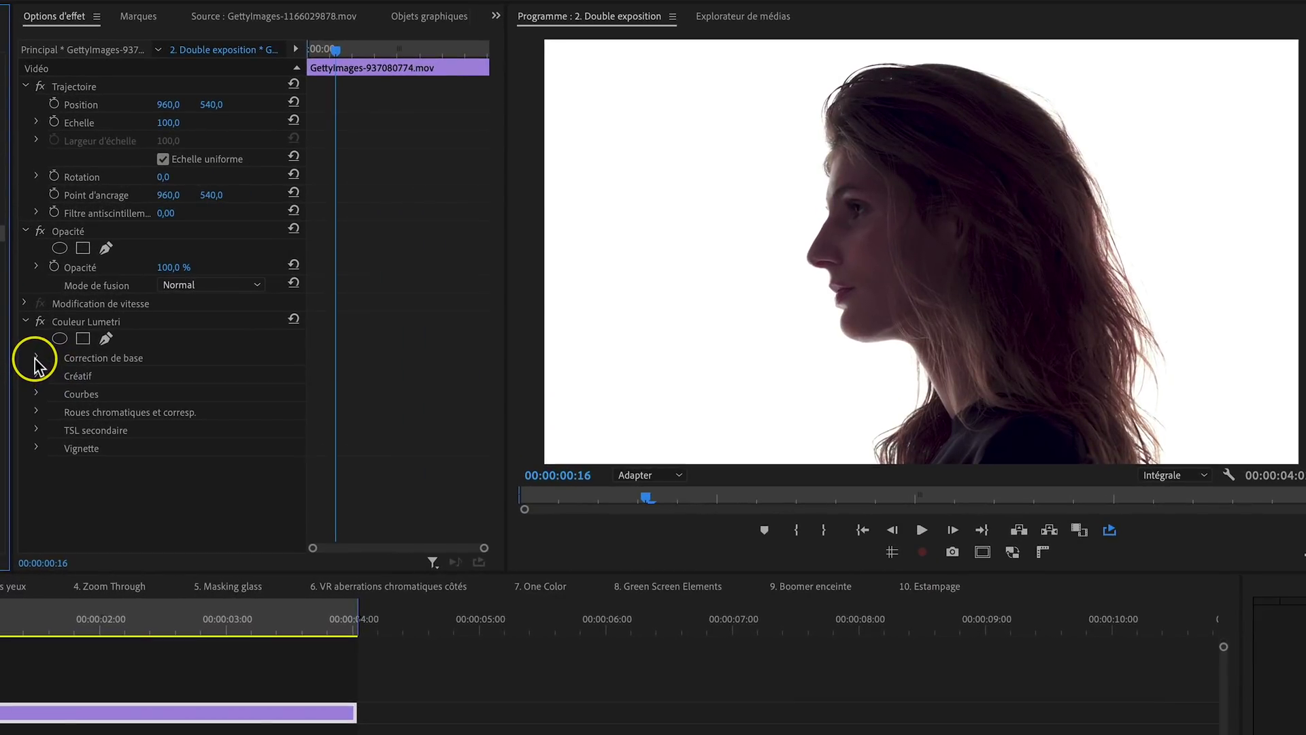
Step: In the Lumetri basic correction, set both Tons clairs and Tons foncés to -150
click(36, 358)
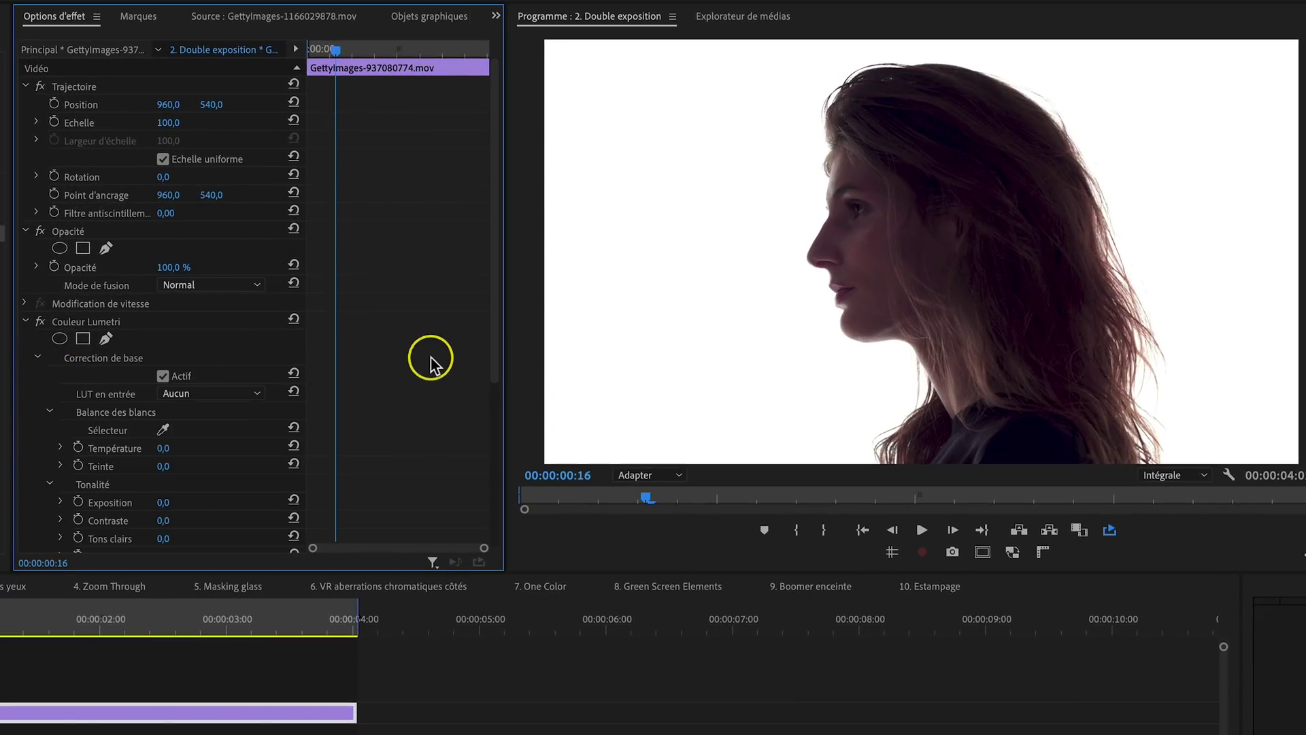
scroll(365, 346, down, 4)
scroll(367, 348, down, 1)
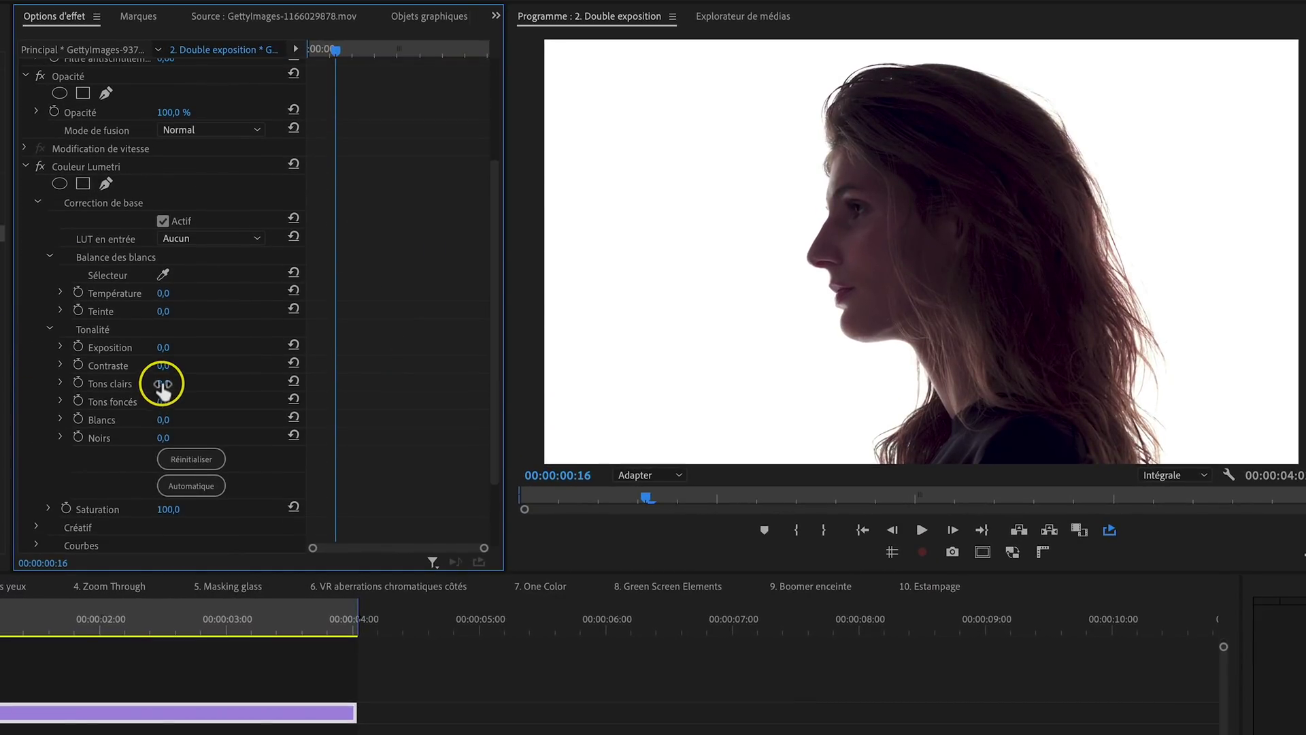
mouse_move(162, 383)
mouse_down()
mouse_move(192, 383)
mouse_move(162, 383)
mouse_up()
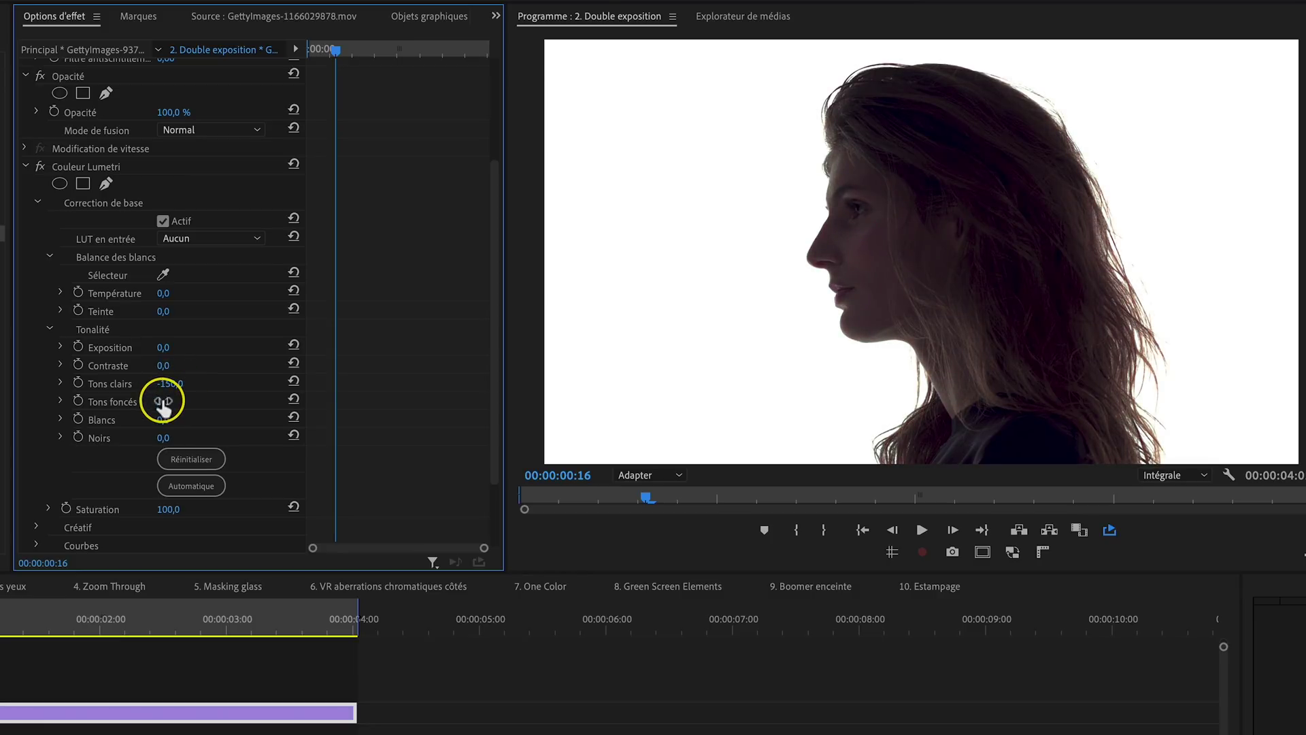
drag(163, 401, 163, 401)
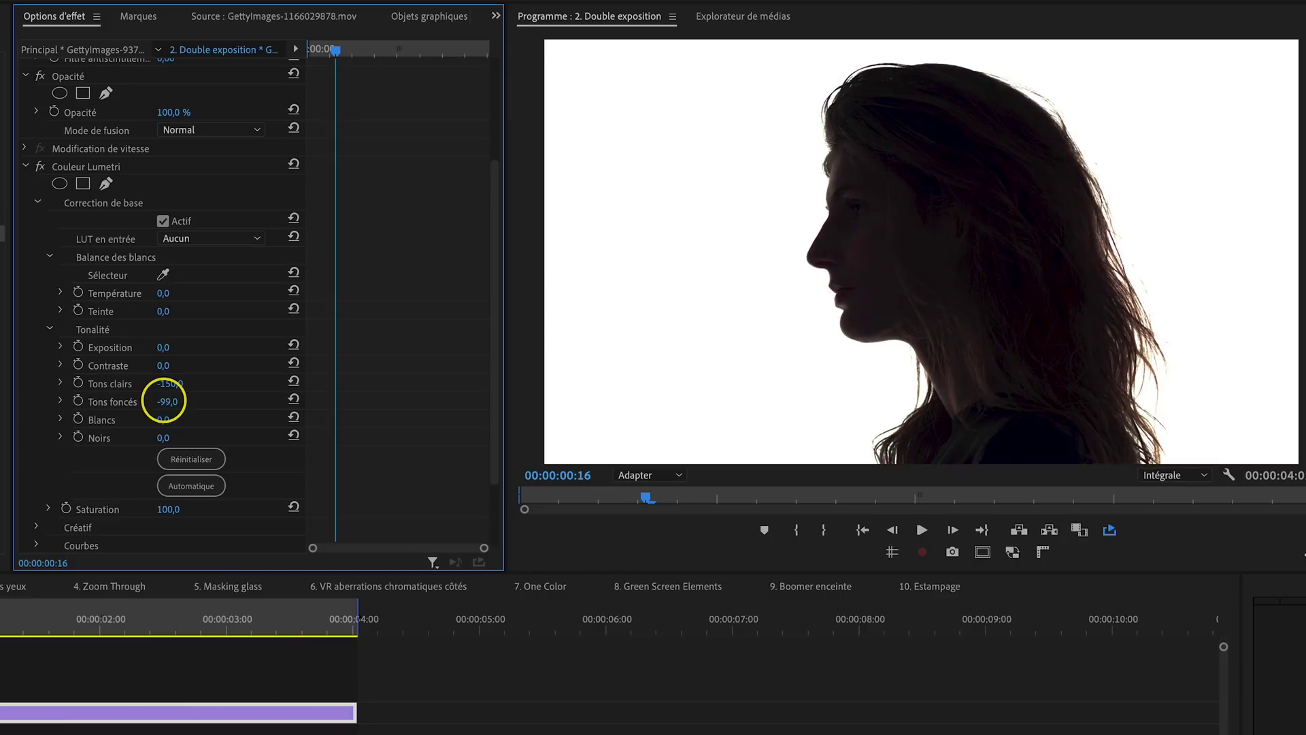
Step: Lower the midtones and shadows on the Lumetri white RGB curve, anchoring the highlights, to turn the portrait into a black silhouette
scroll(95, 422, down, 3)
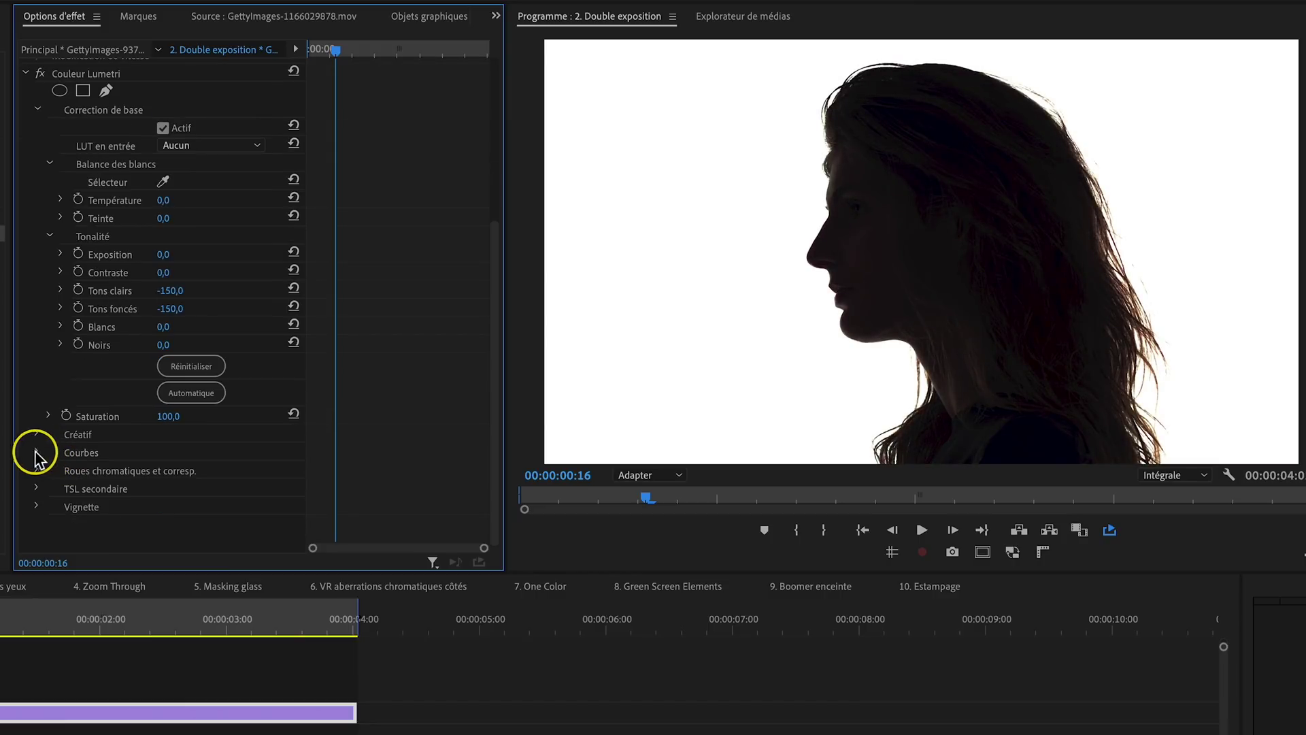
click(35, 452)
scroll(344, 417, down, 10)
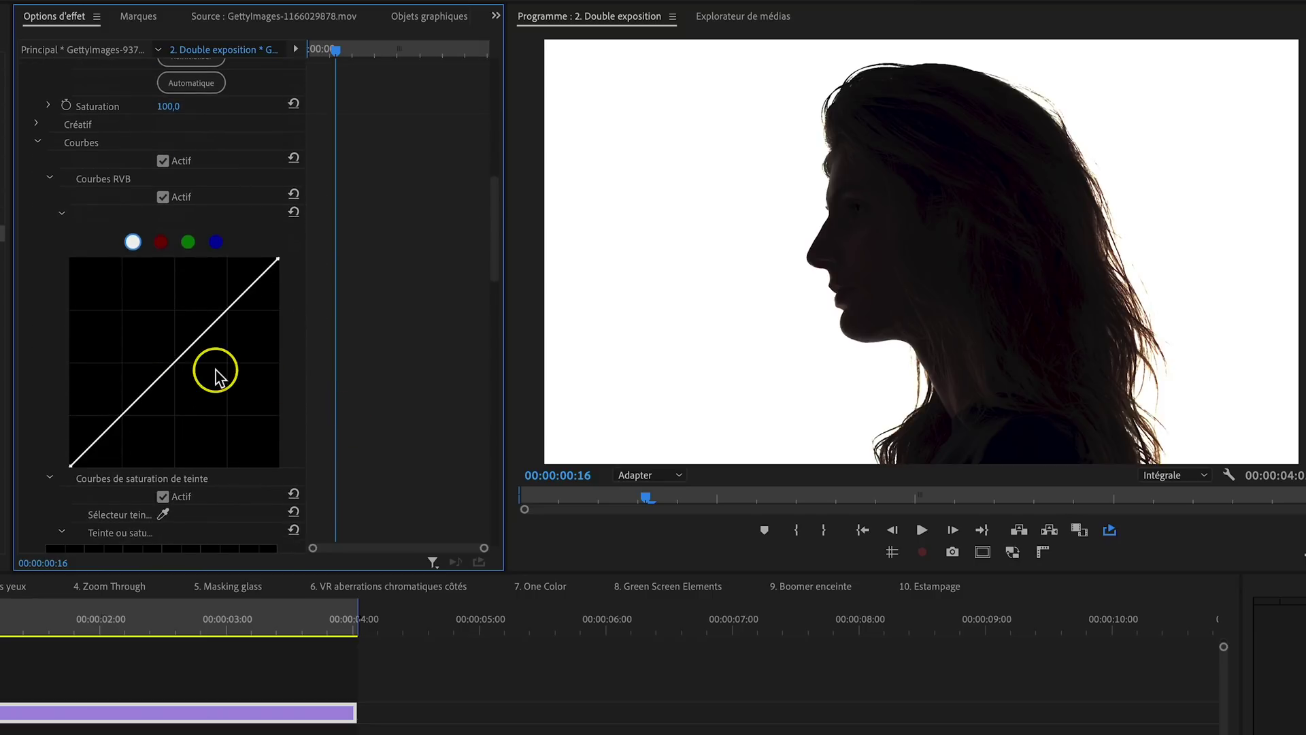
drag(174, 361, 177, 368)
click(226, 313)
click(119, 417)
drag(119, 417, 130, 426)
drag(146, 619, 0, 586)
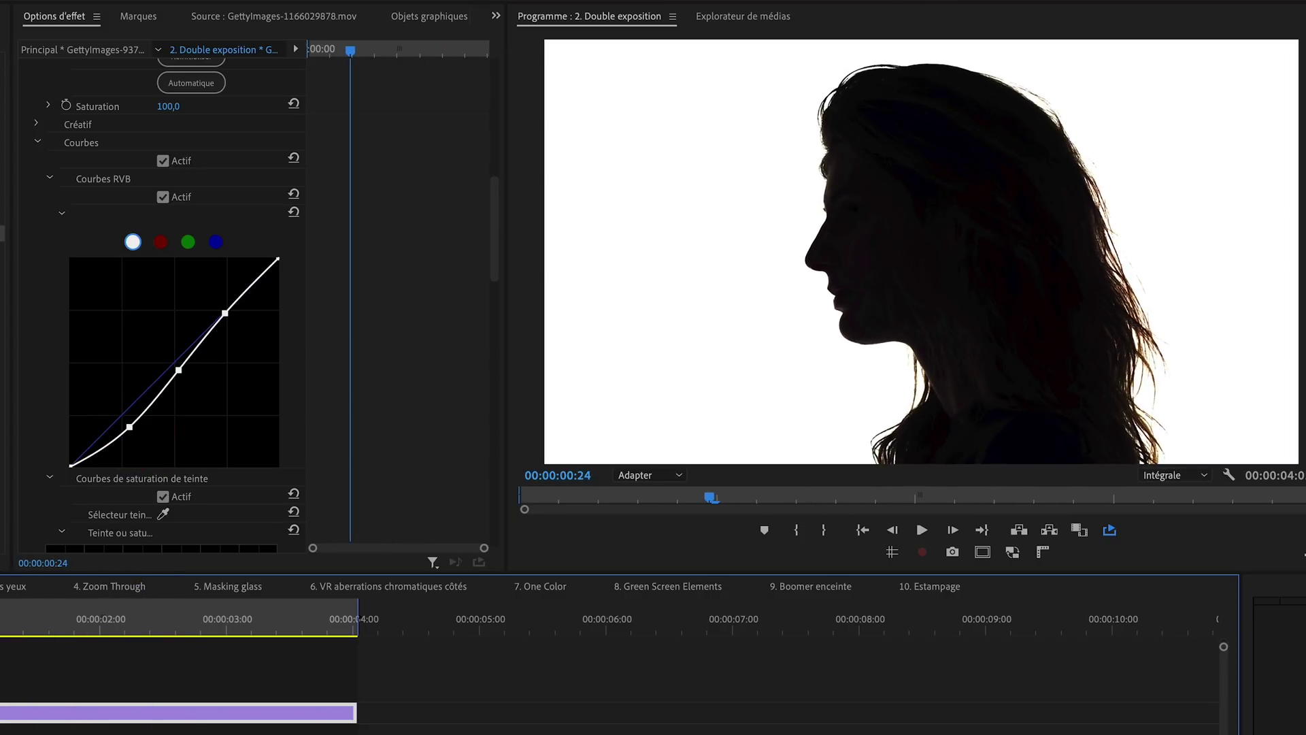
Step: Set the blend mode of the GettyImages-937080774.mov portrait clip to Eclaircir
scroll(429, 335, up, 10)
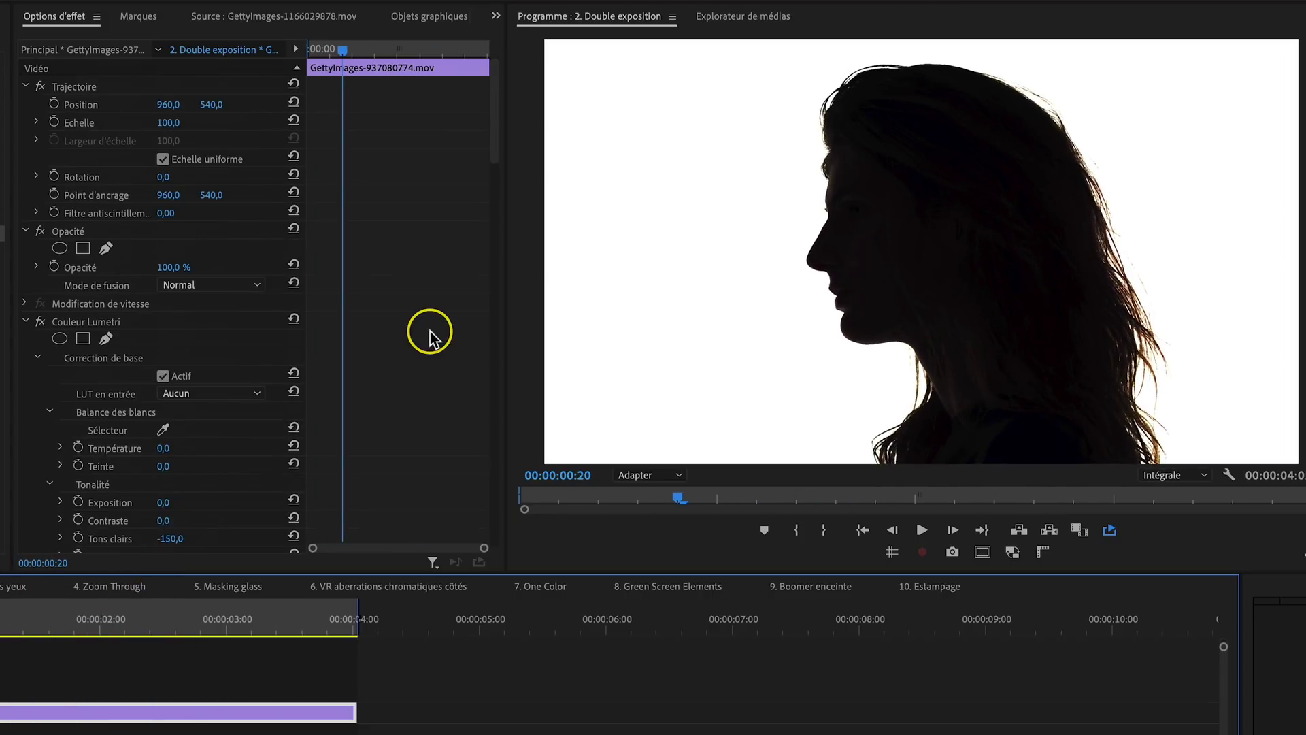
click(216, 289)
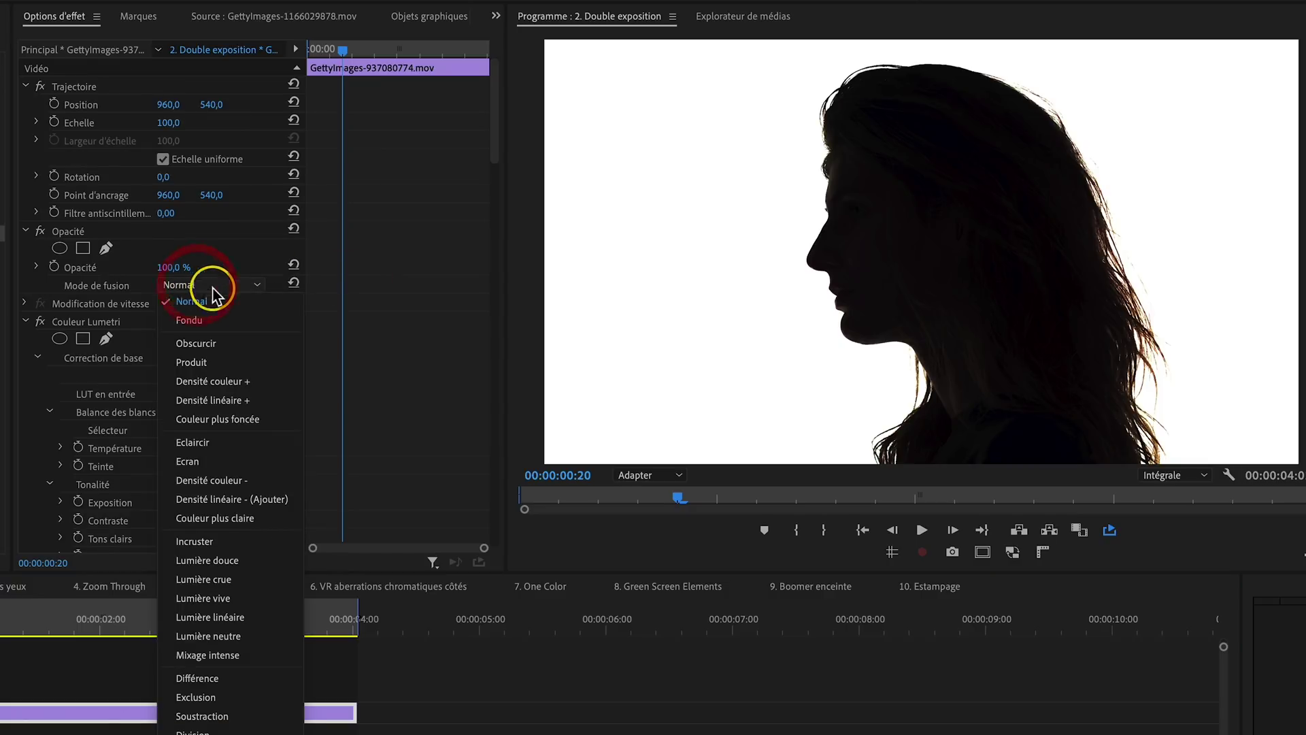
click(230, 442)
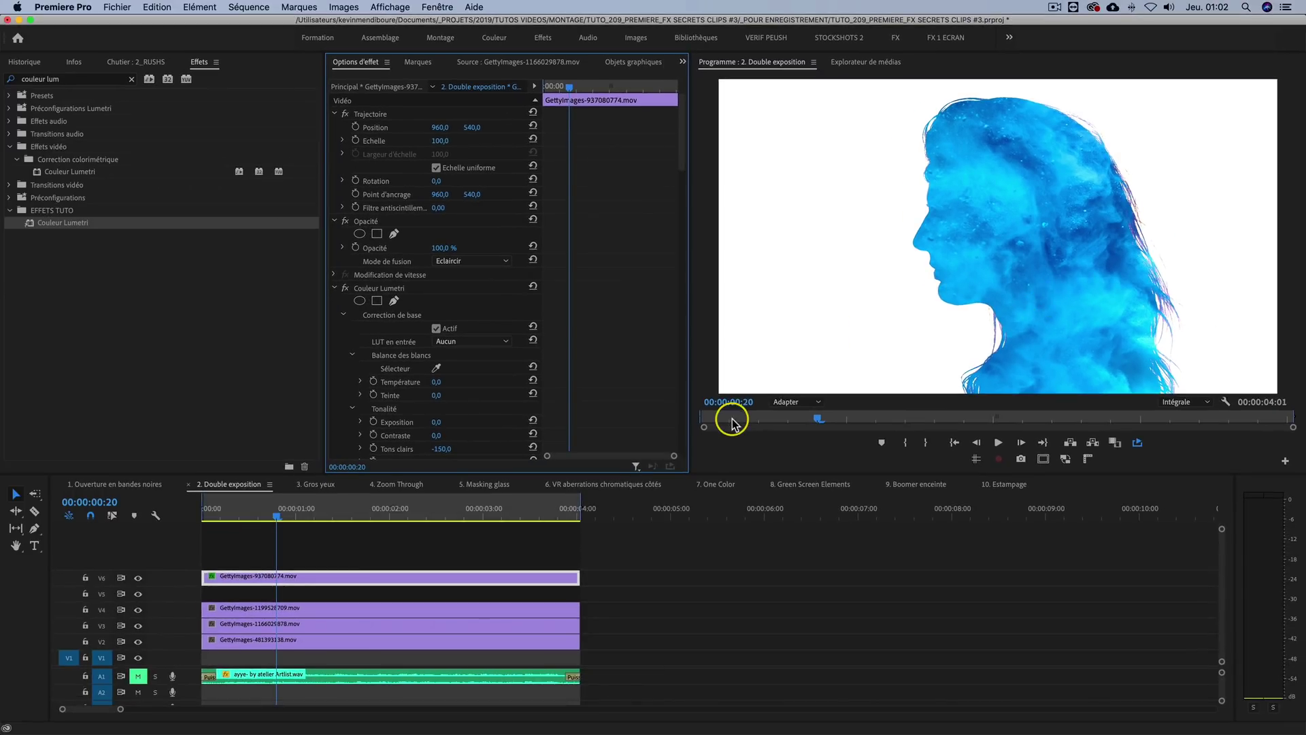
Step: Play back the double exposure and toggle the visibility of tracks V4 and V3 to preview the backgrounds beneath
key(space)
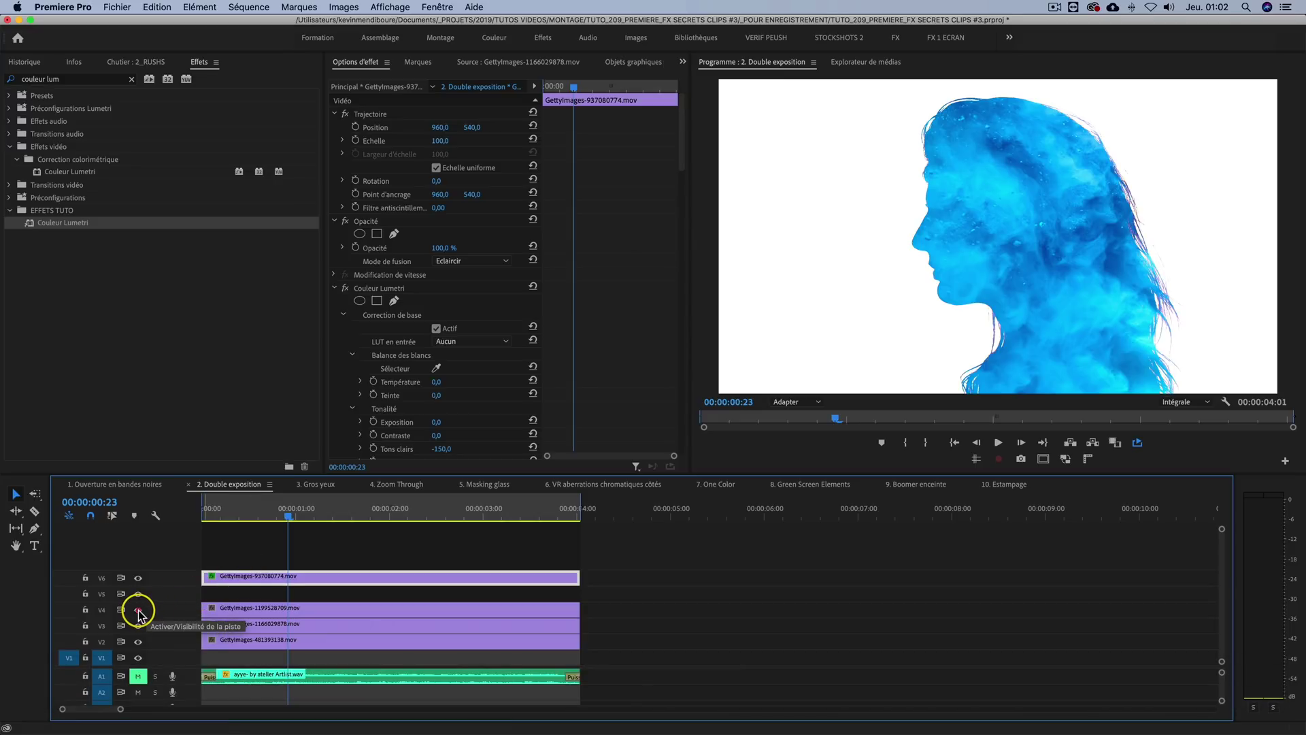
click(139, 610)
click(138, 625)
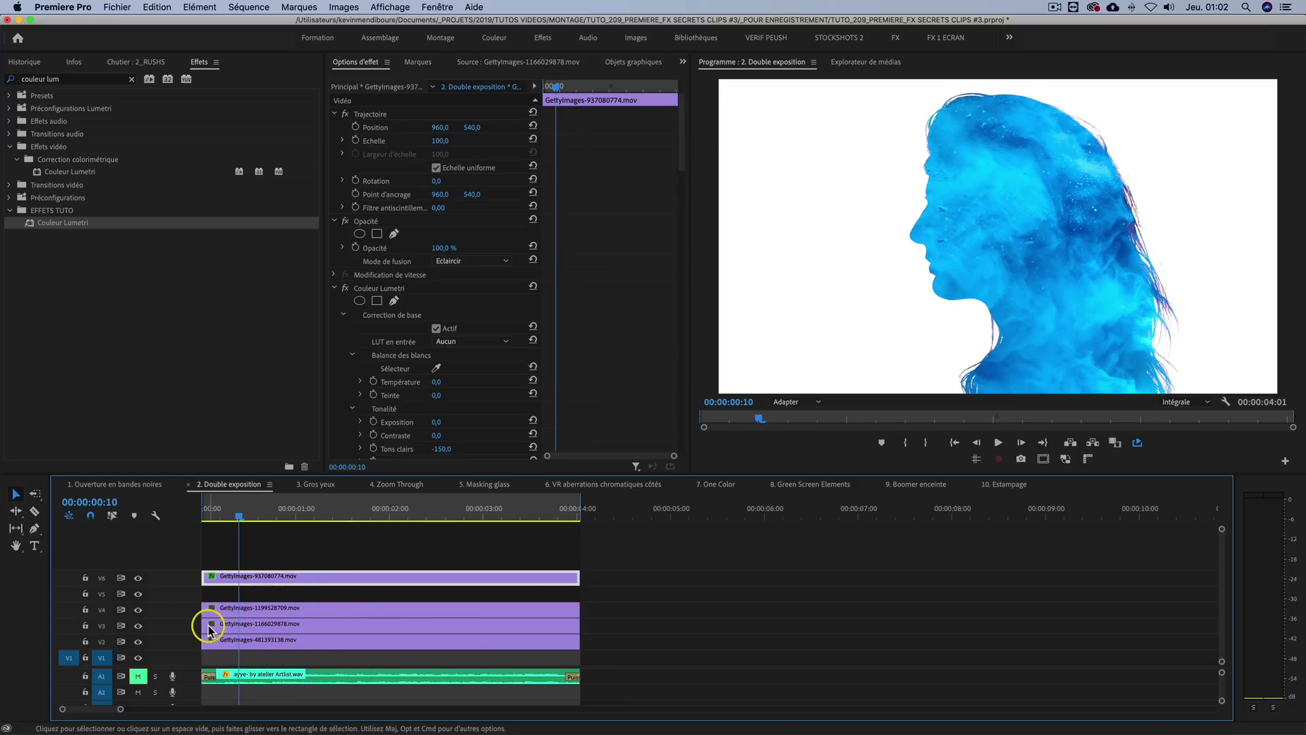
Step: Trim the V3 and V4 clip starts to about 1.4 and 2.7 seconds so the backgrounds change successively, and play the result
drag(228, 625, 462, 605)
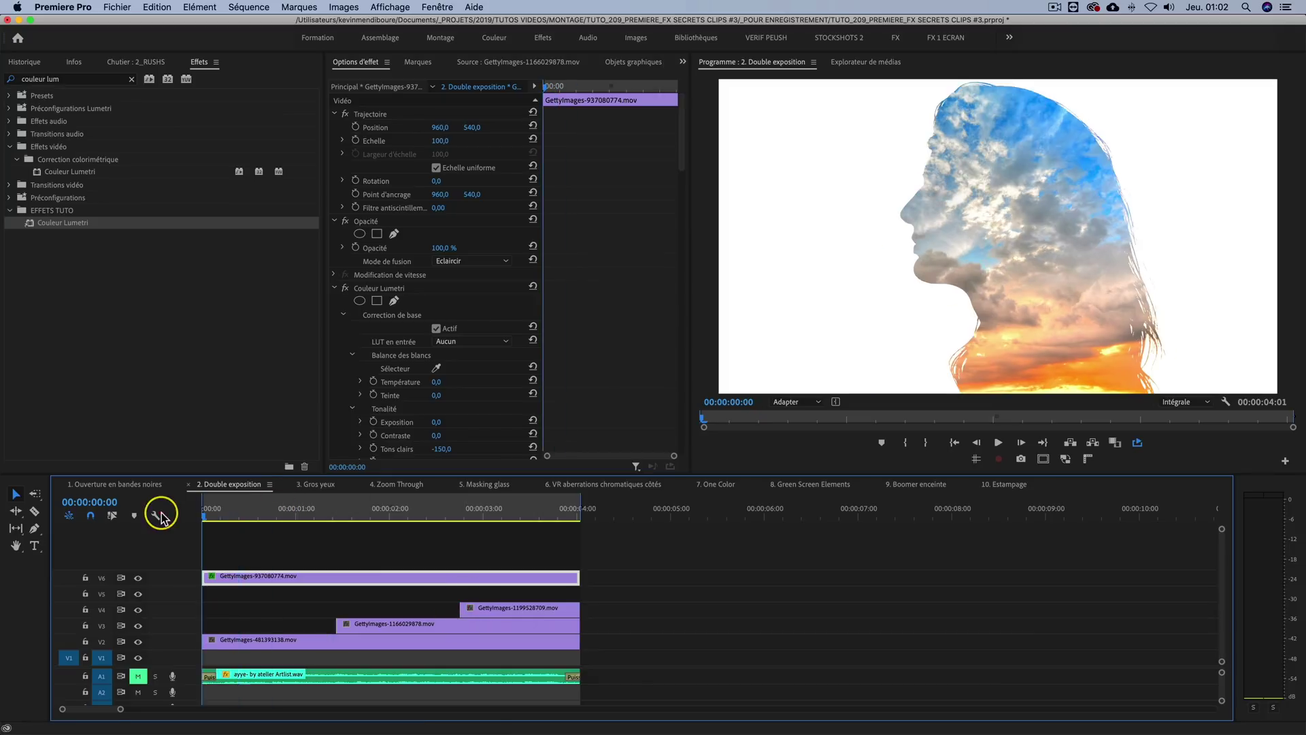
key(space)
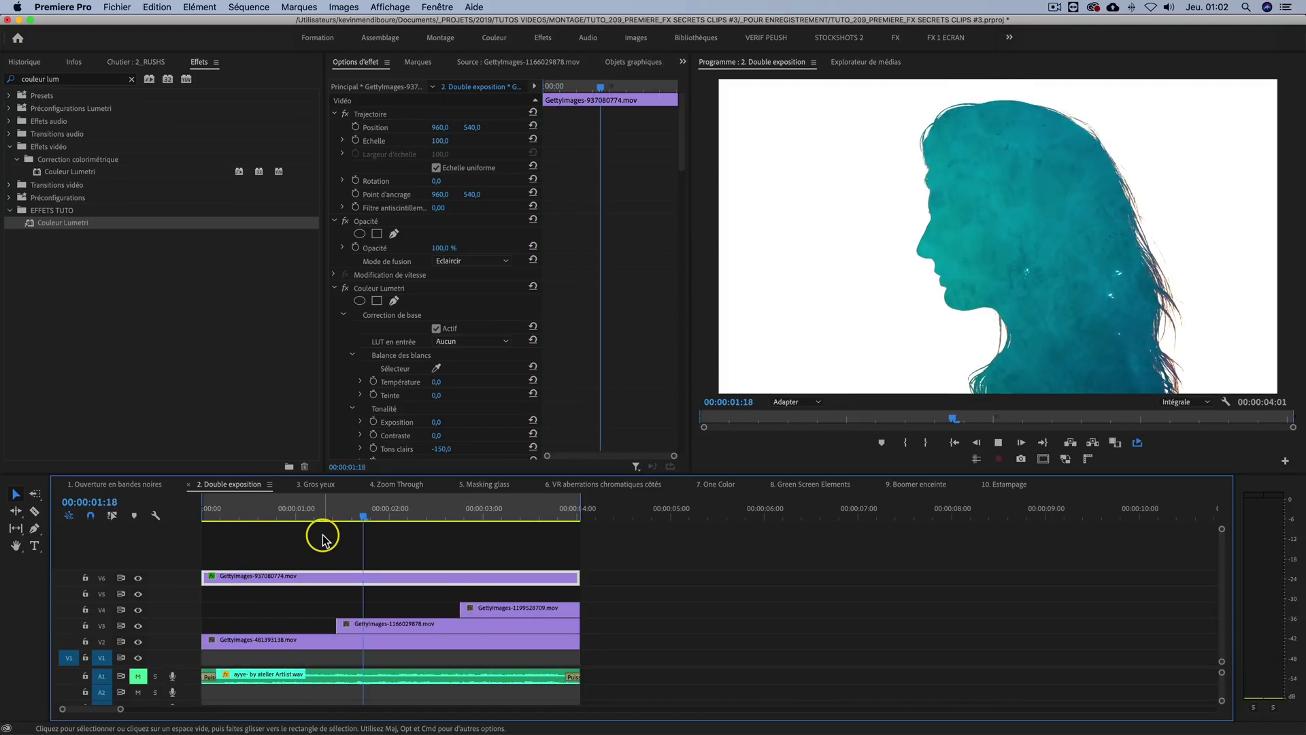
click(388, 556)
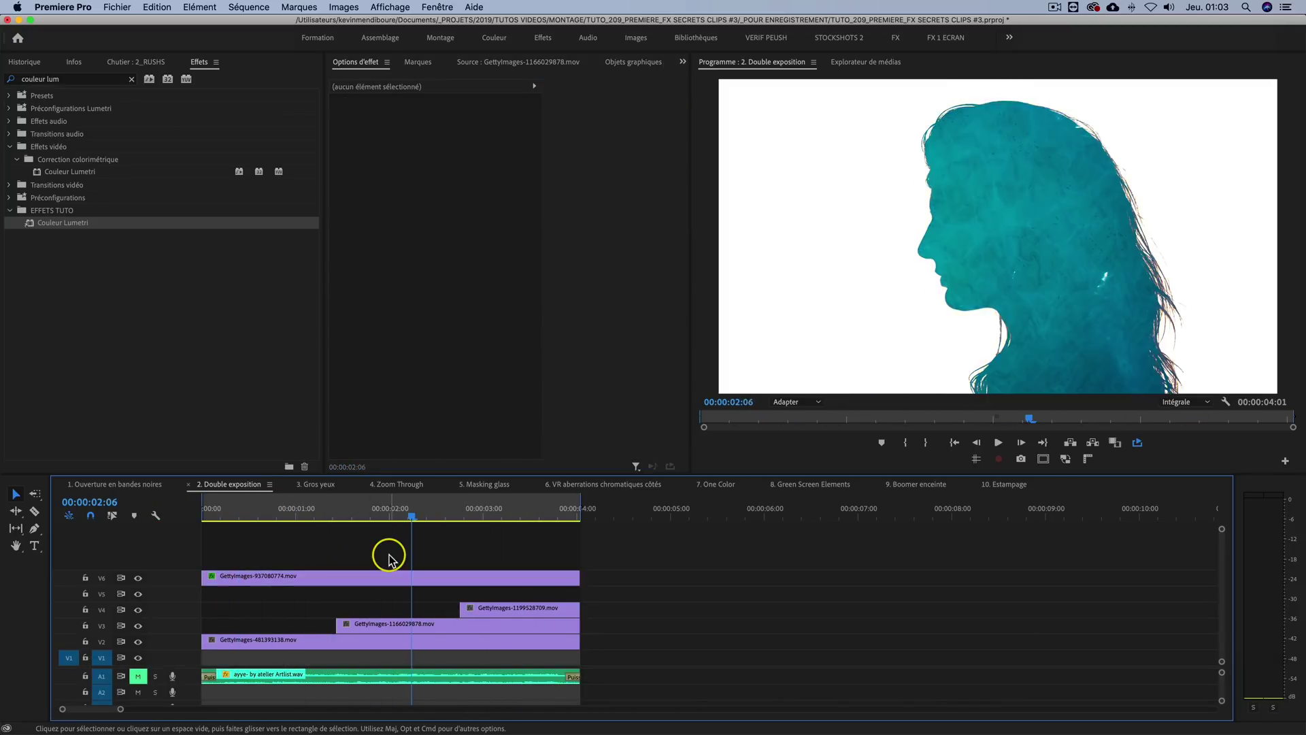
Step: Switch the portrait clip's Couleur Lumetri effect off and back on to compare the silhouette with and without it
click(401, 577)
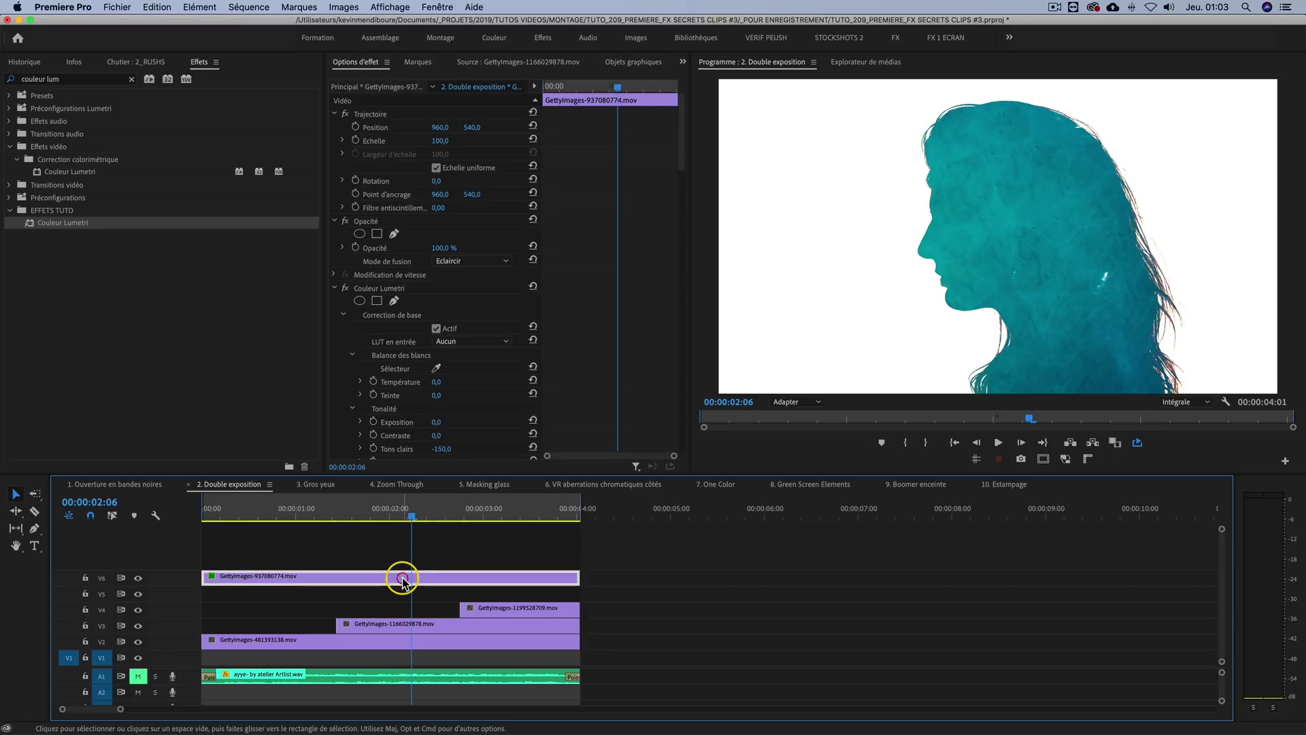
scroll(400, 313, down, 3)
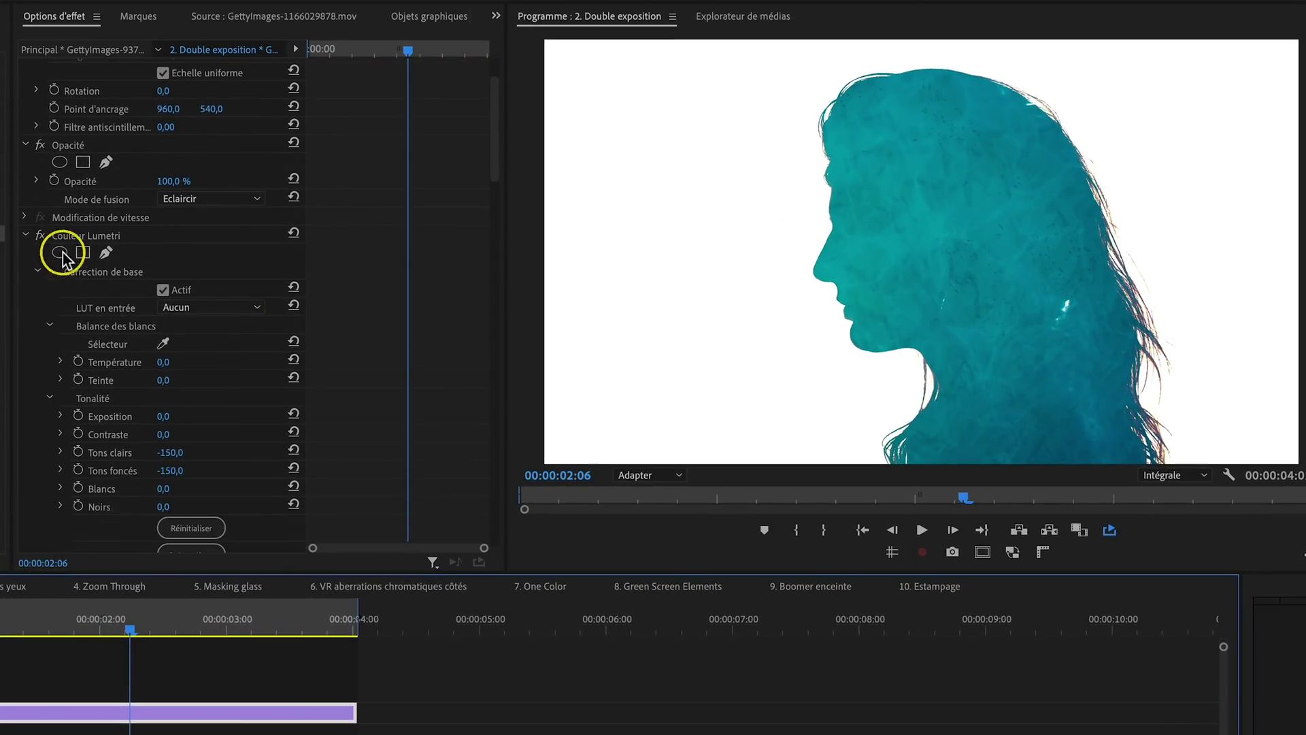
click(40, 235)
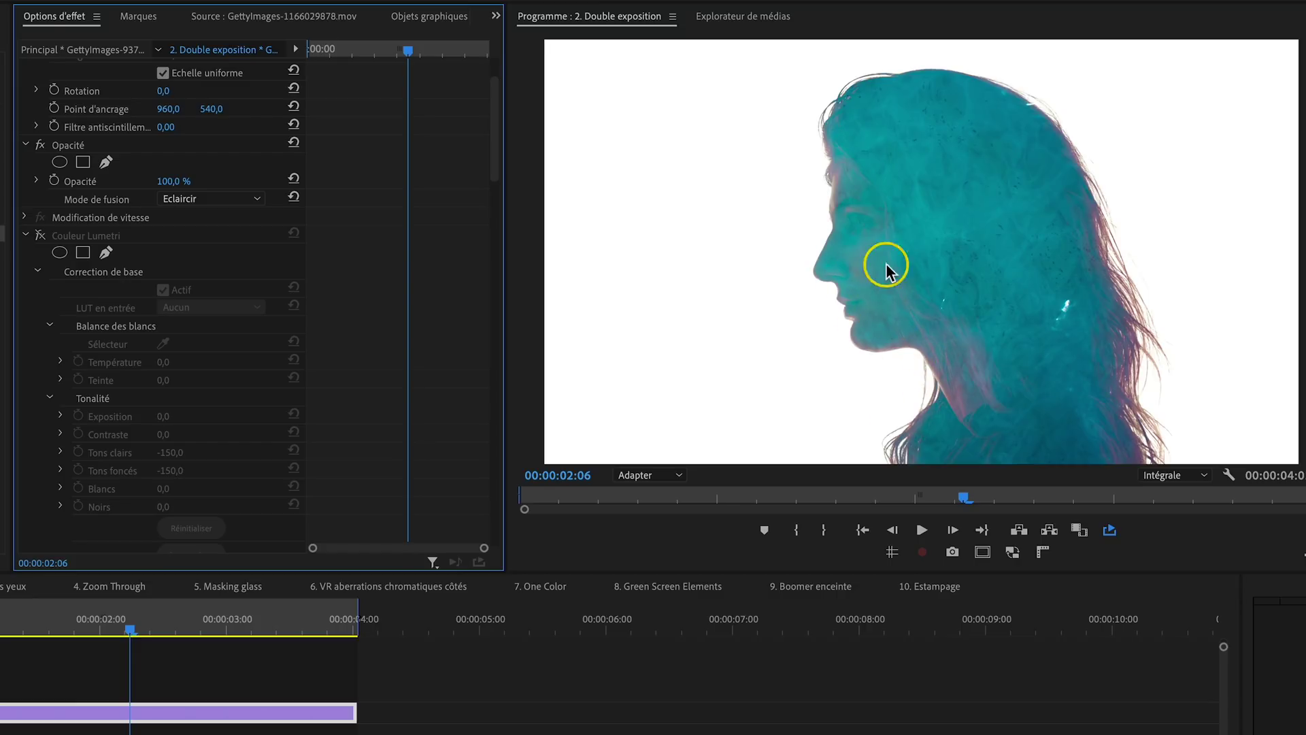
click(40, 236)
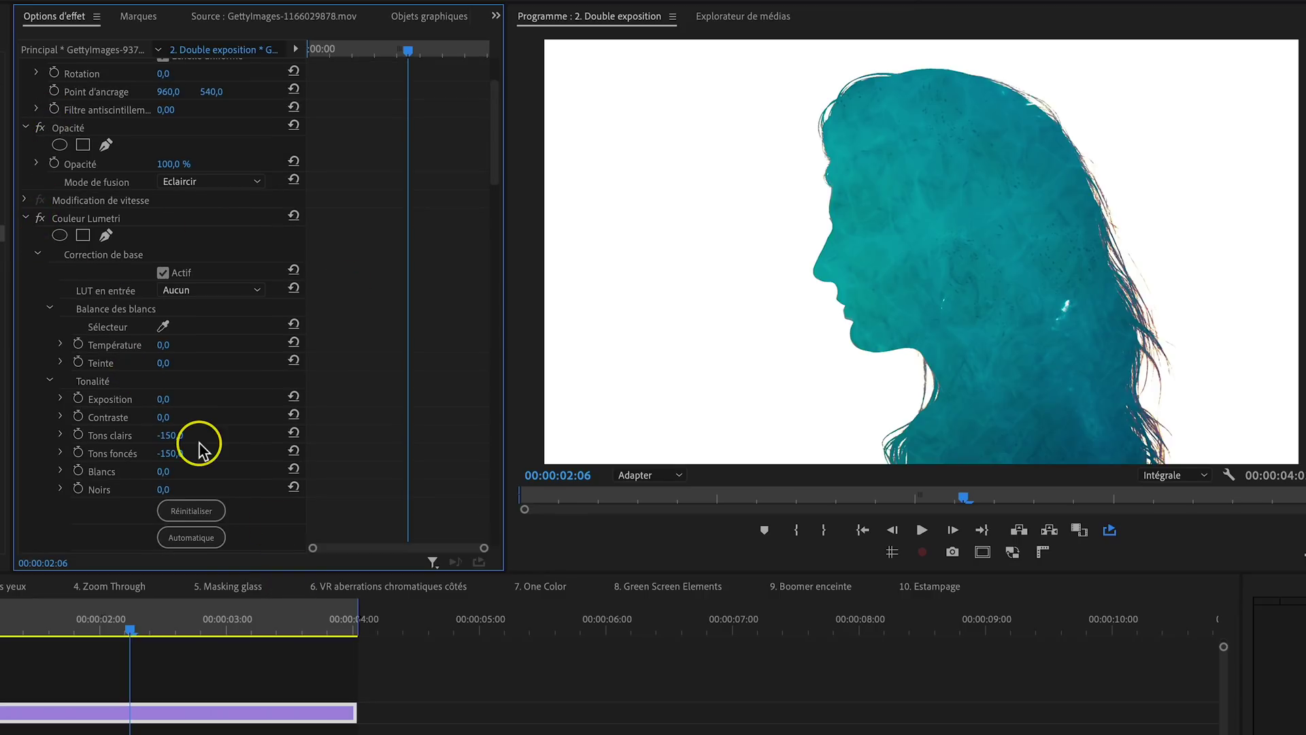
Step: Set the portrait's Lumetri Tons foncés to 111 and slightly raise the lower and middle points of the RGB curve
drag(173, 453, 174, 454)
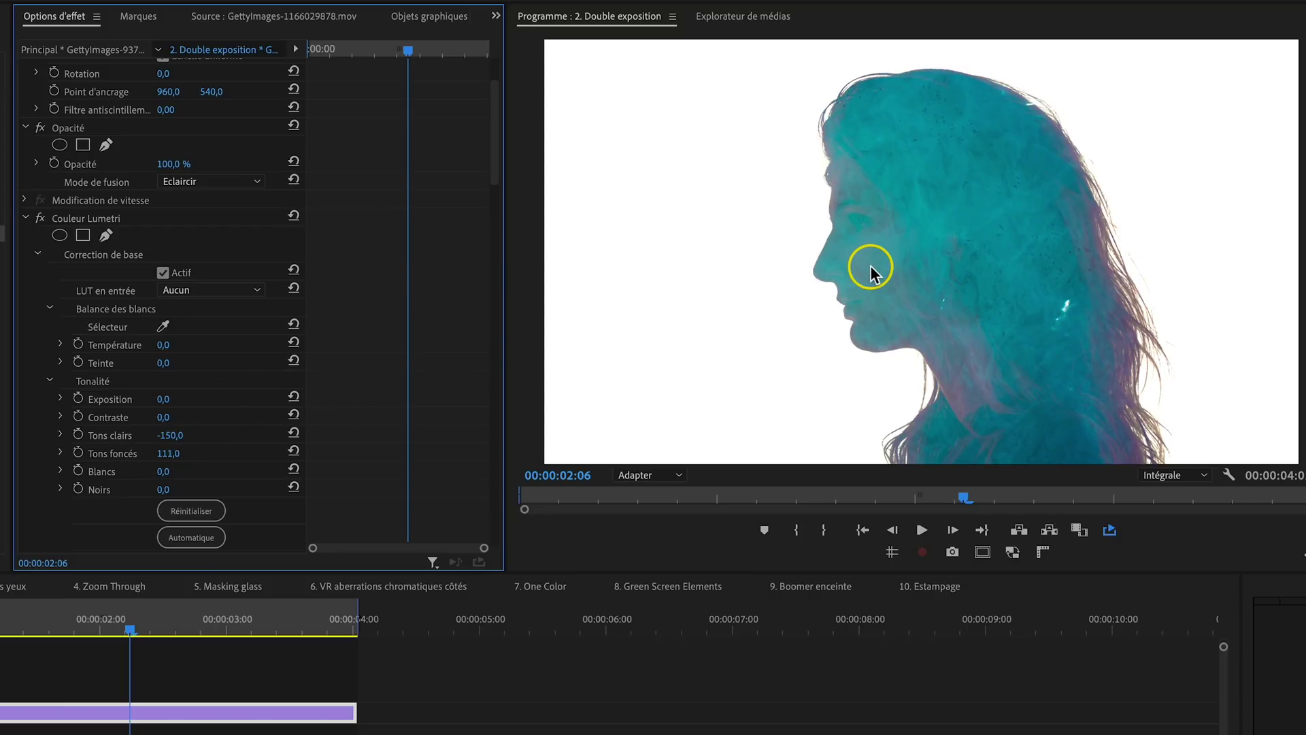
scroll(152, 385, down, 10)
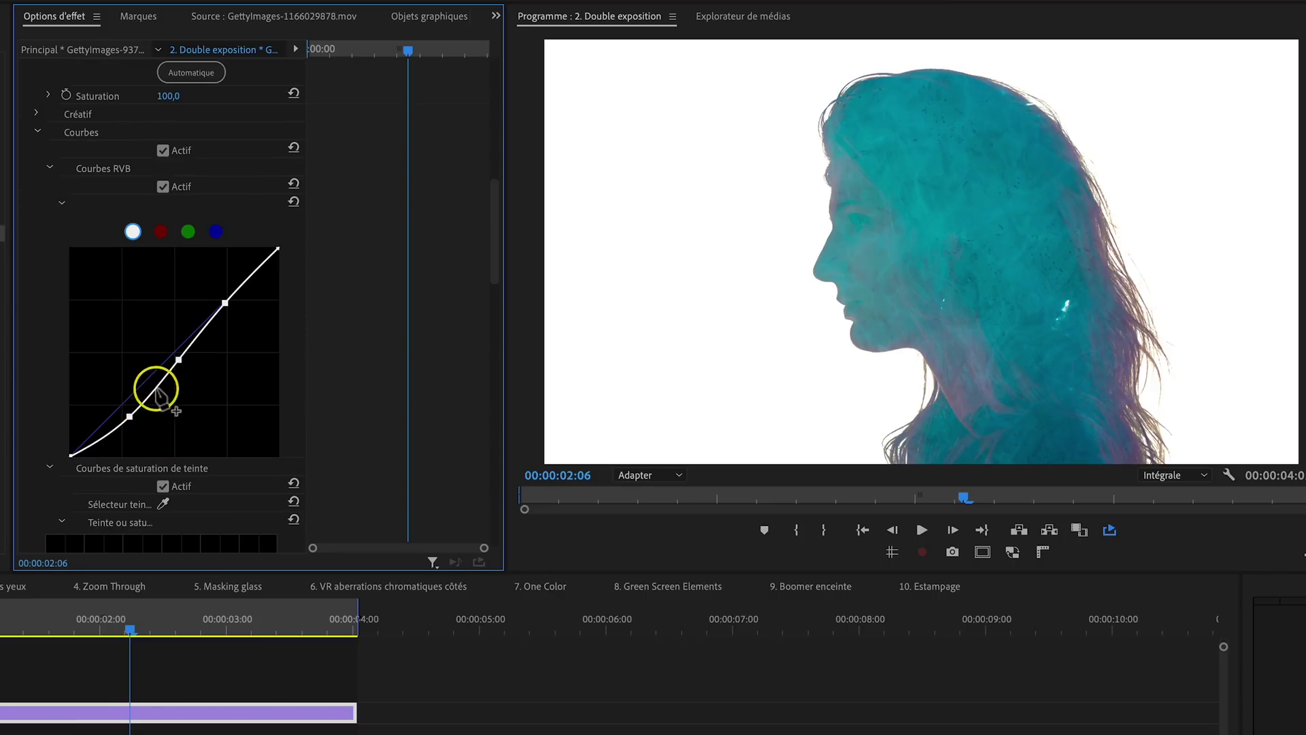
drag(129, 415, 125, 412)
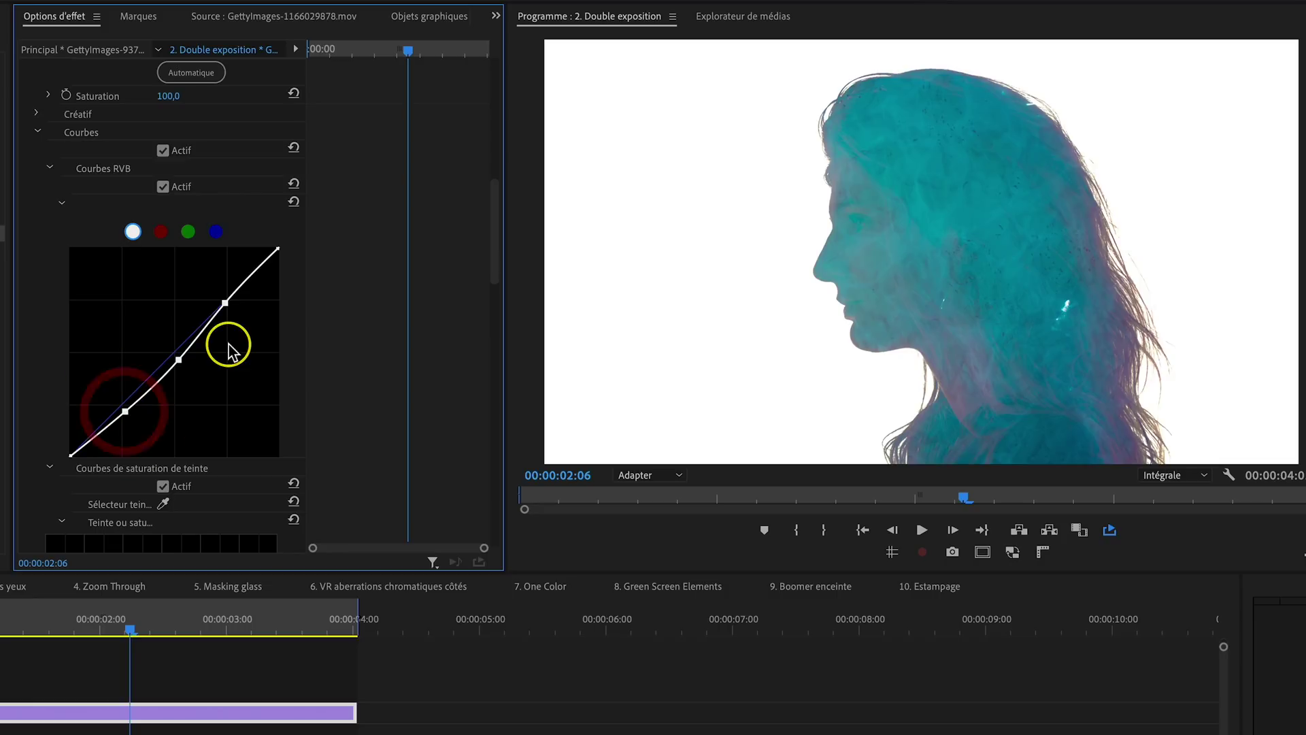
drag(177, 357, 174, 351)
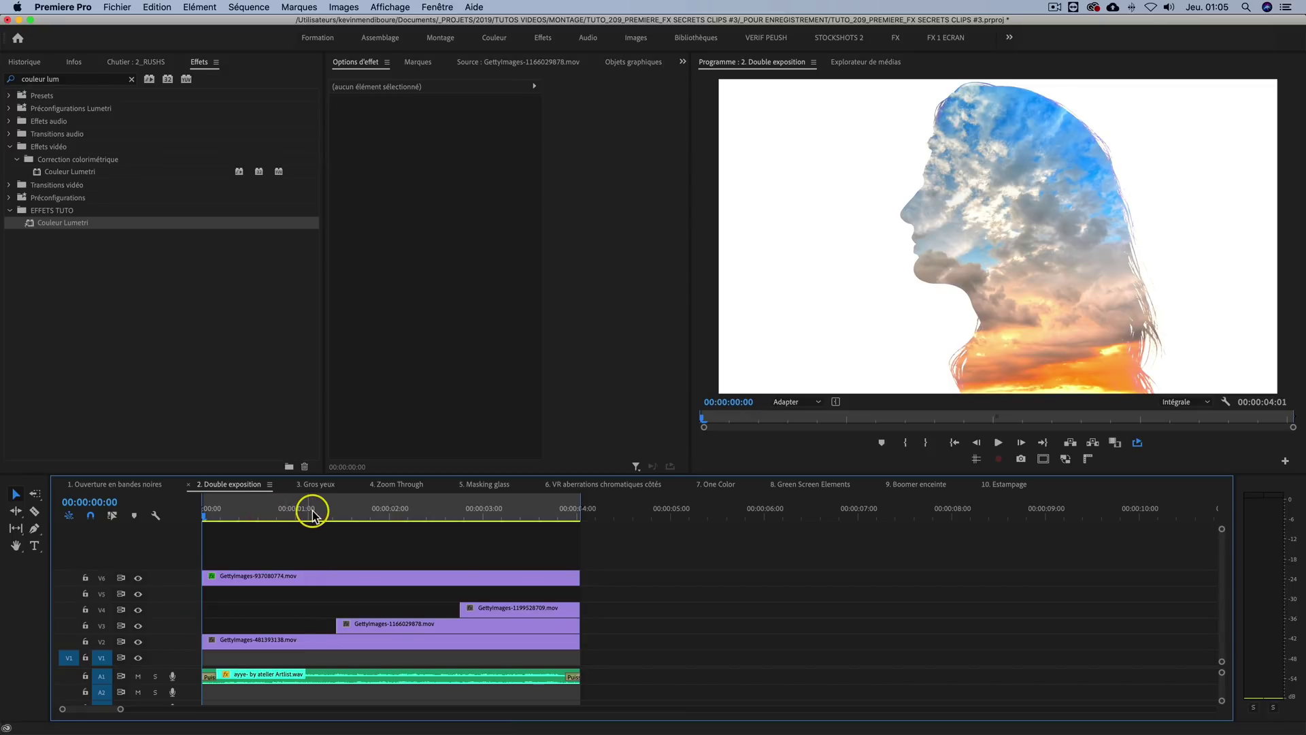
Step: Cut the GettyImages-937080774.mov portrait clip at 00:00:01:11, where the second background starts
drag(324, 515, 335, 519)
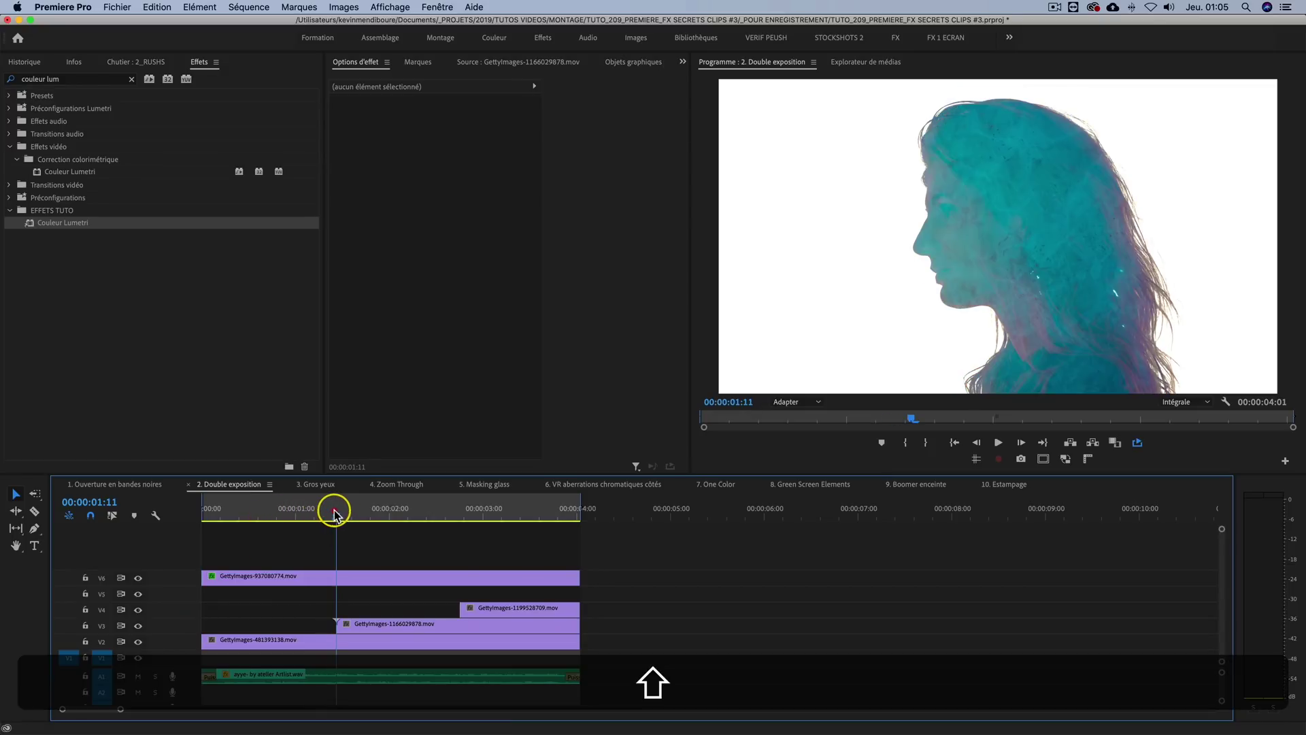
click(357, 579)
click(340, 579)
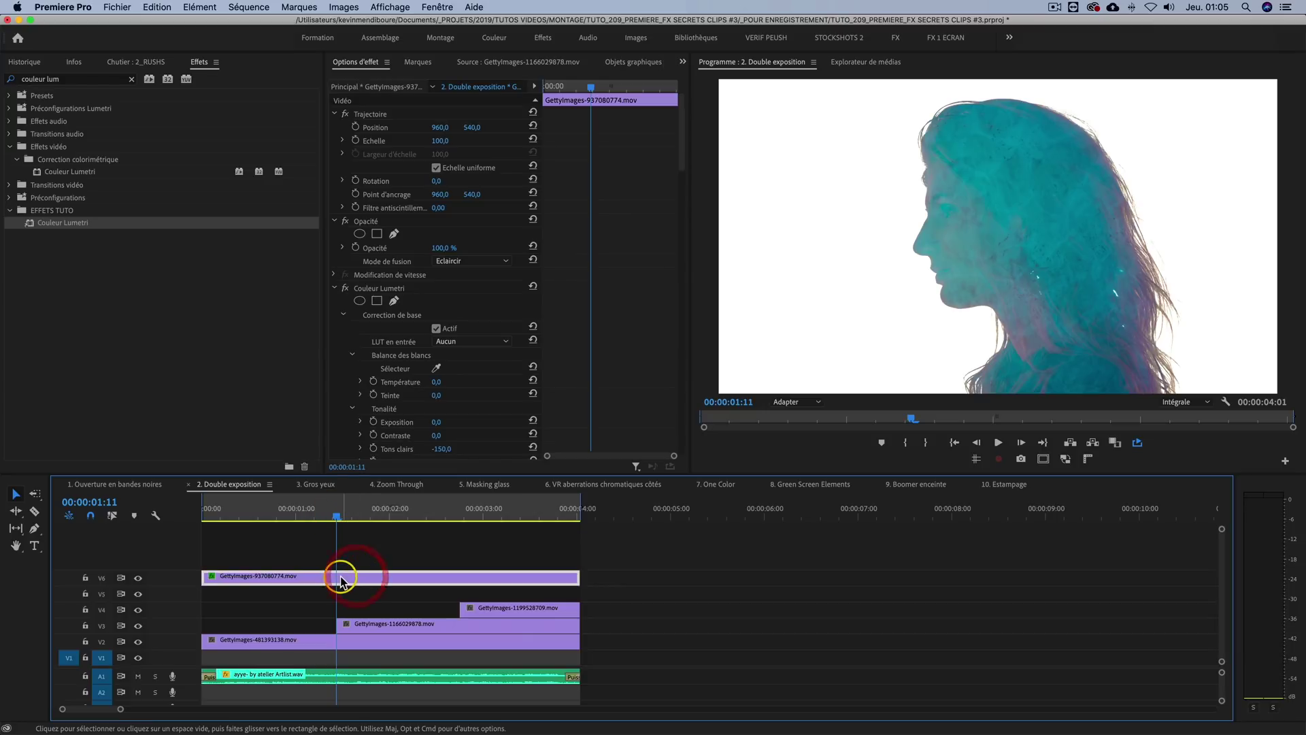
key(c)
click(336, 578)
key(v)
Step: Try reframing the second portrait segment at scale 166 and vertical position 579, and play the sequence from the start
click(371, 576)
mouse_move(441, 141)
mouse_down()
mouse_move(487, 140)
mouse_move(438, 141)
mouse_up()
drag(472, 128, 496, 127)
click(203, 507)
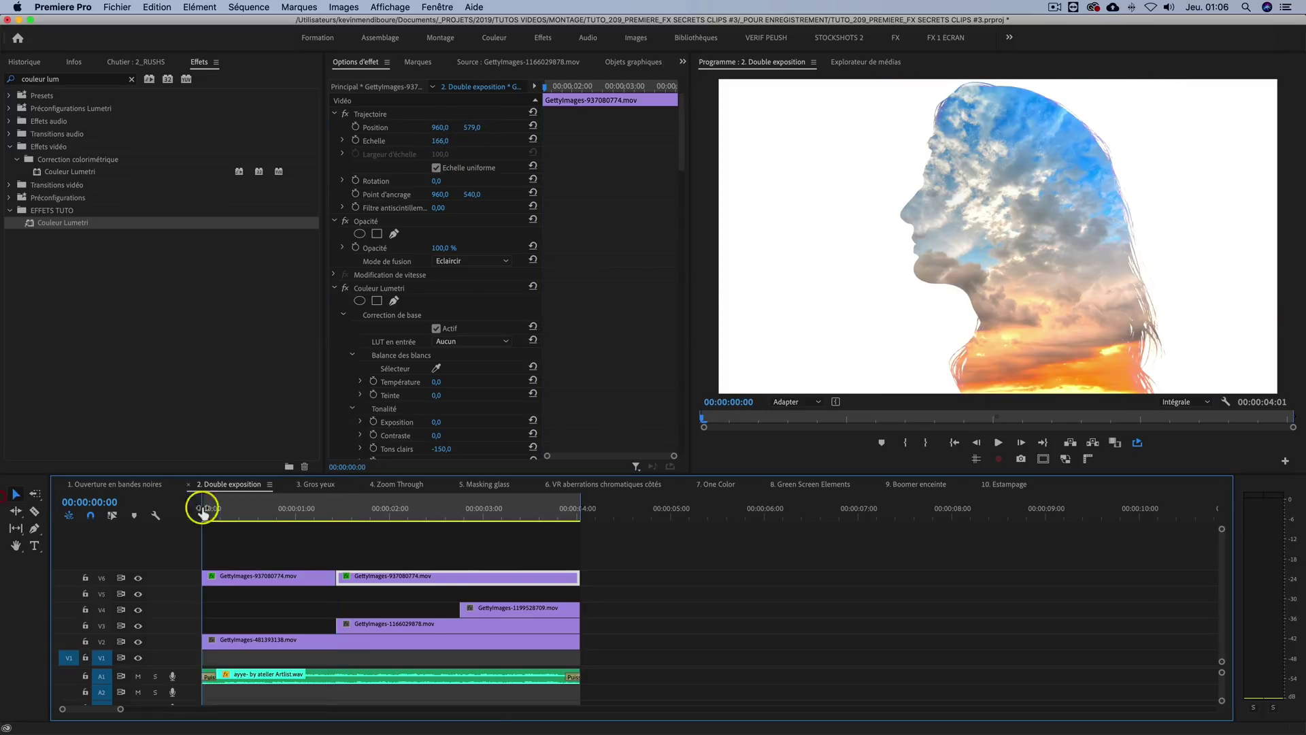
key(space)
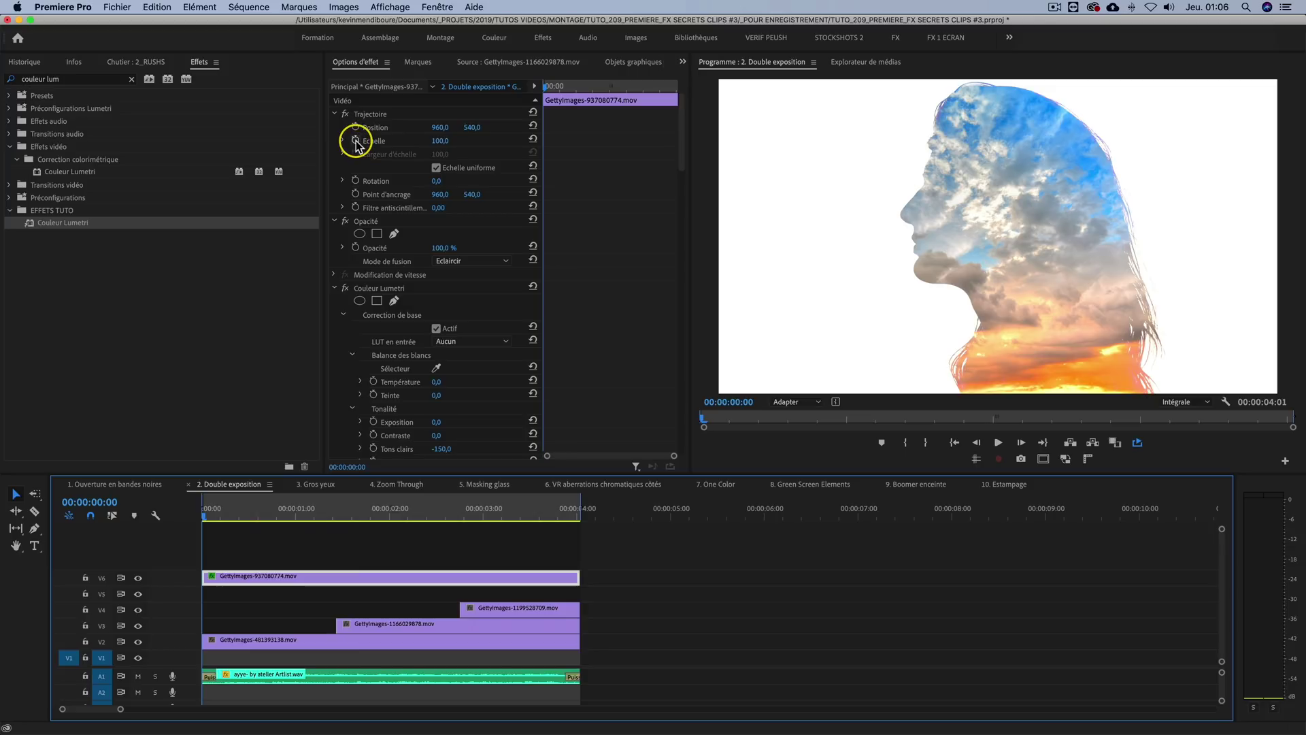
Step: Keyframe the whole portrait clip's scale from 100 at the start to 113 at 00:00:04:00, and play the result
click(355, 141)
mouse_move(591, 519)
mouse_down()
mouse_move(554, 508)
mouse_move(577, 509)
mouse_up()
key(Left)
drag(440, 141, 437, 137)
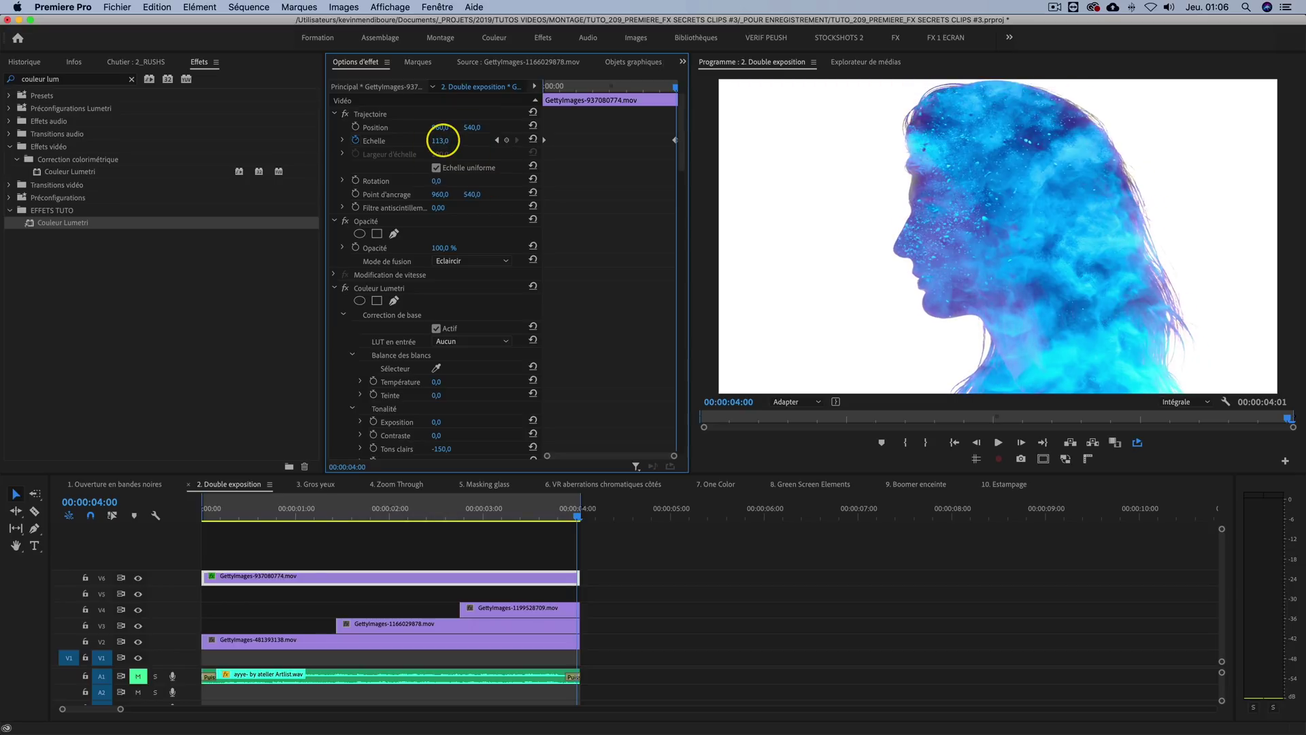
key(Home)
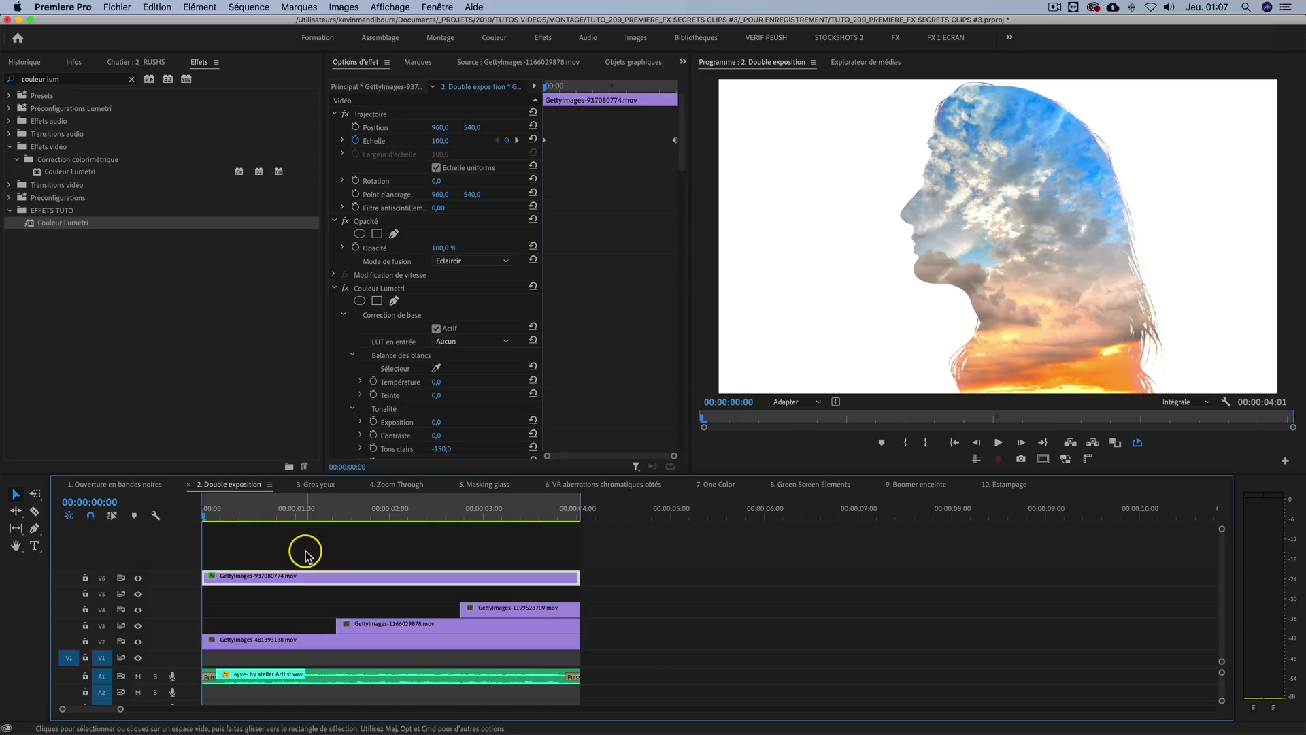
key(space)
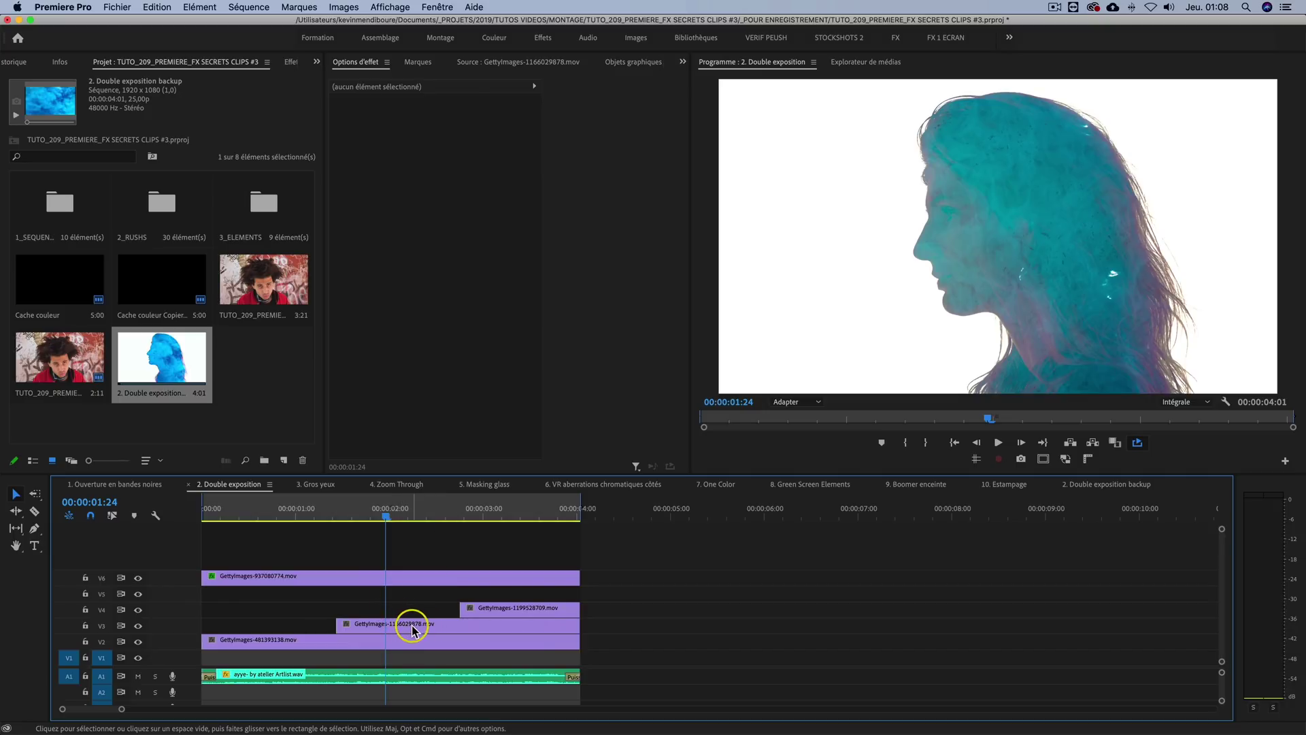
Step: Set the GettyImages-1166029878.mov background's scale to 57, try shifting it horizontally to 1087, and undo the last change
click(413, 630)
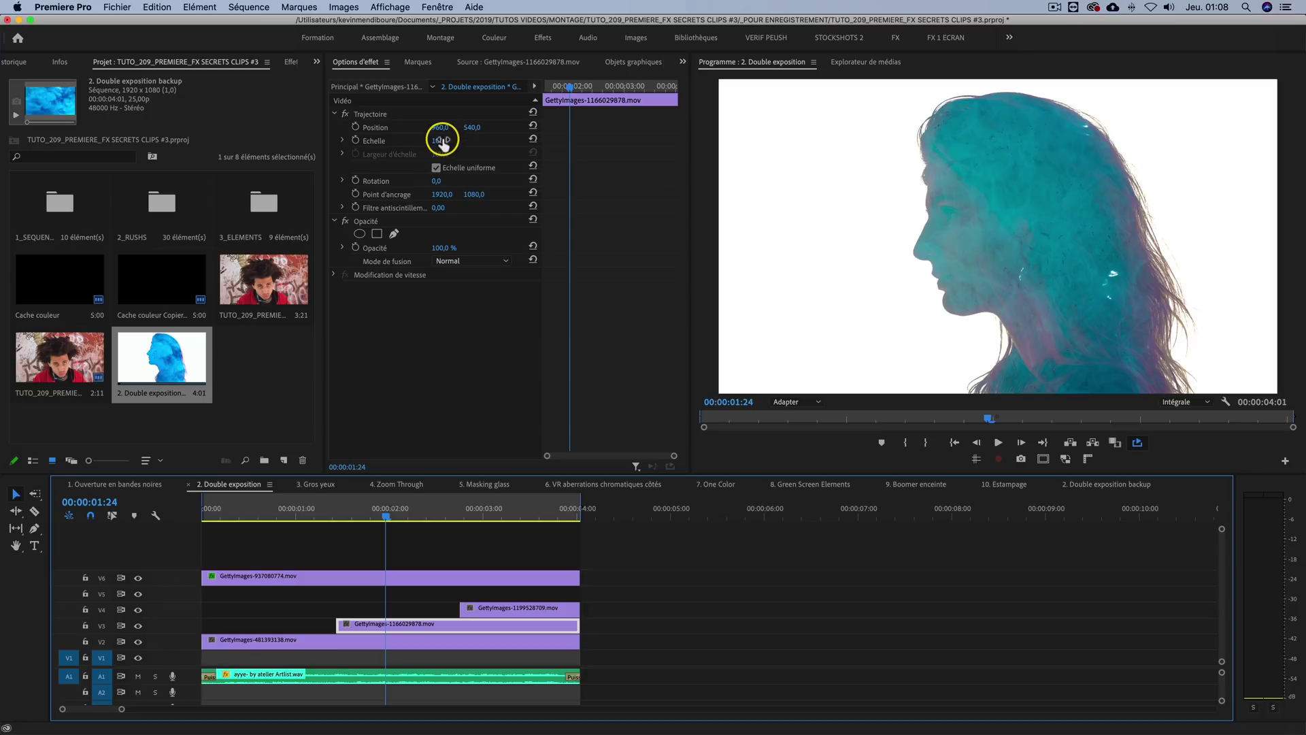
mouse_move(442, 141)
mouse_down()
mouse_move(418, 141)
mouse_move(443, 140)
mouse_up()
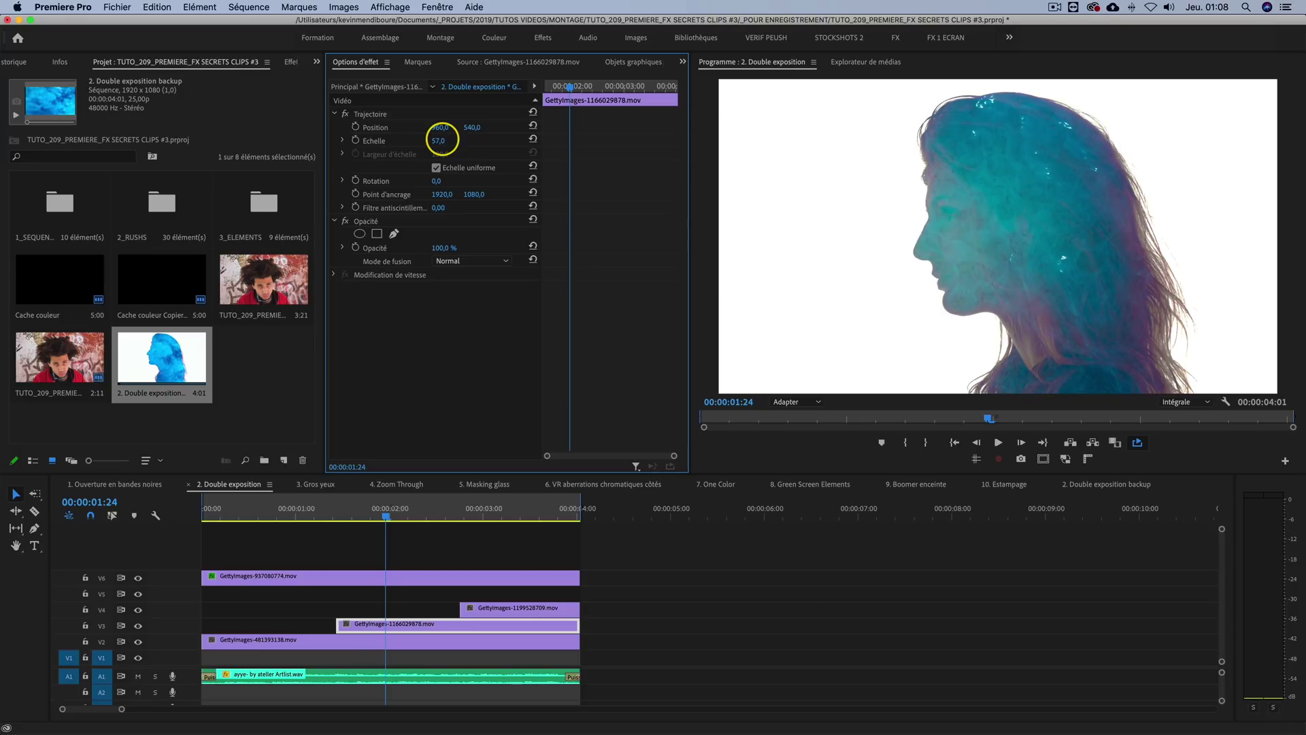
drag(449, 135, 441, 128)
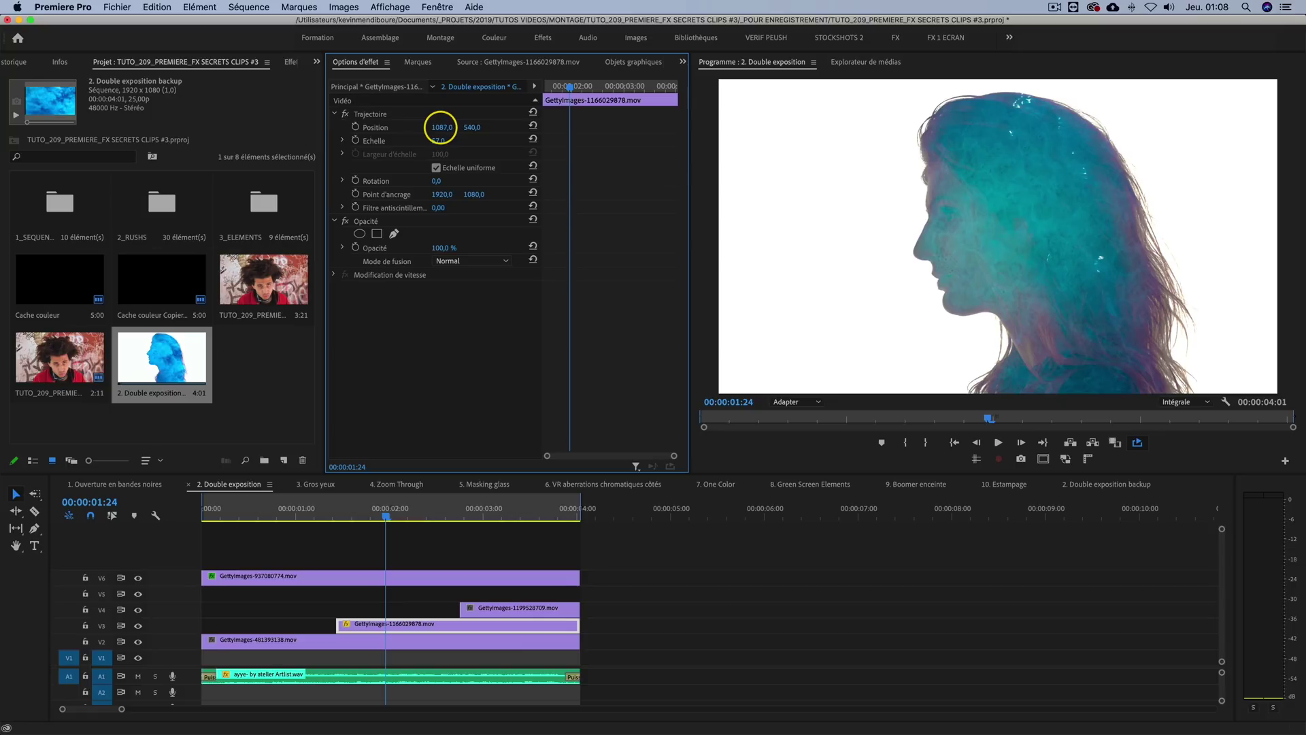
key(super+z)
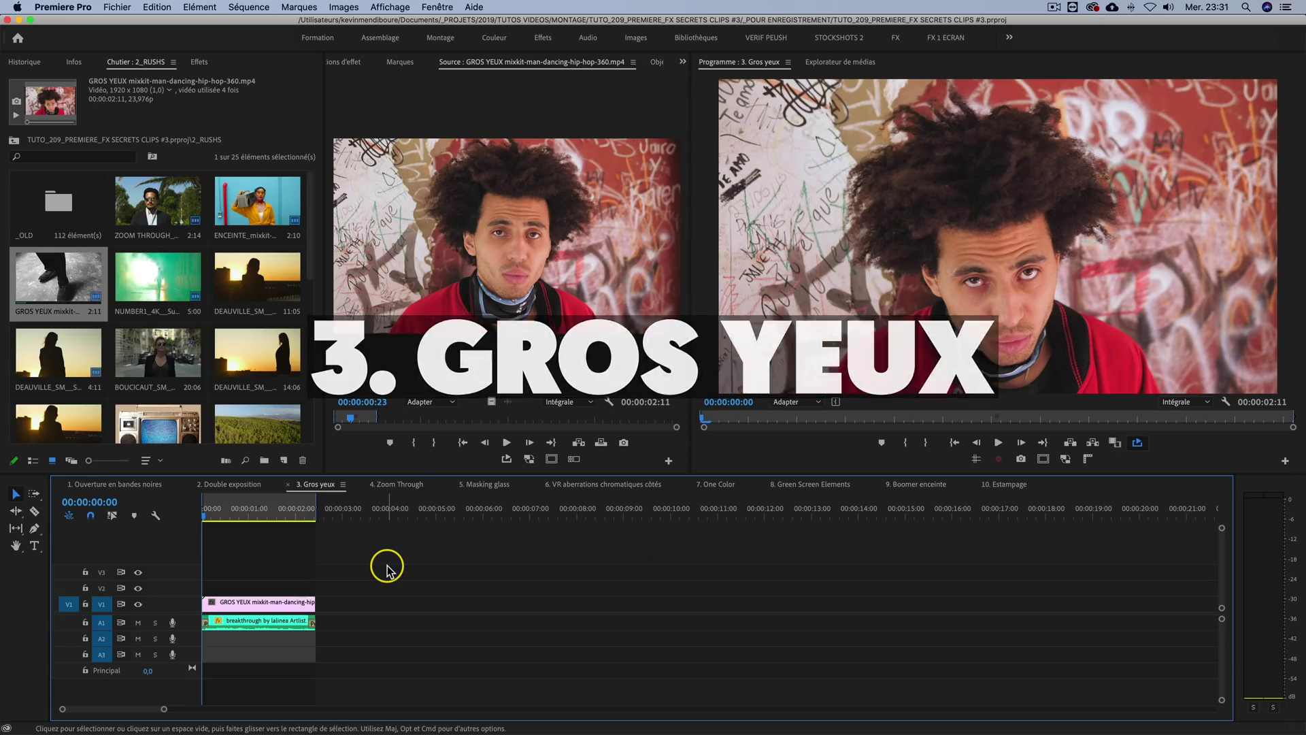
Step: Replace the GROS YEUX clip in the 3. Gros yeux sequence with an After Effects composition and scrub through its footage
key(space)
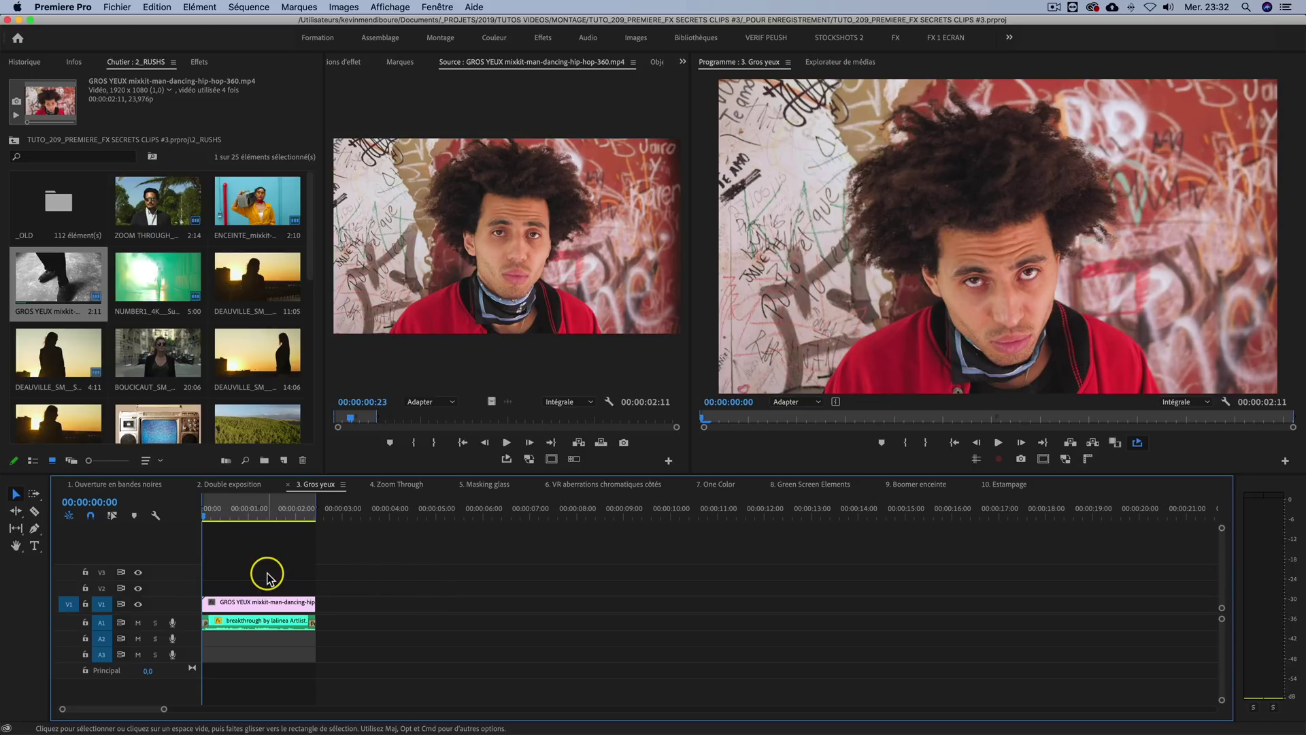
right_click(233, 606)
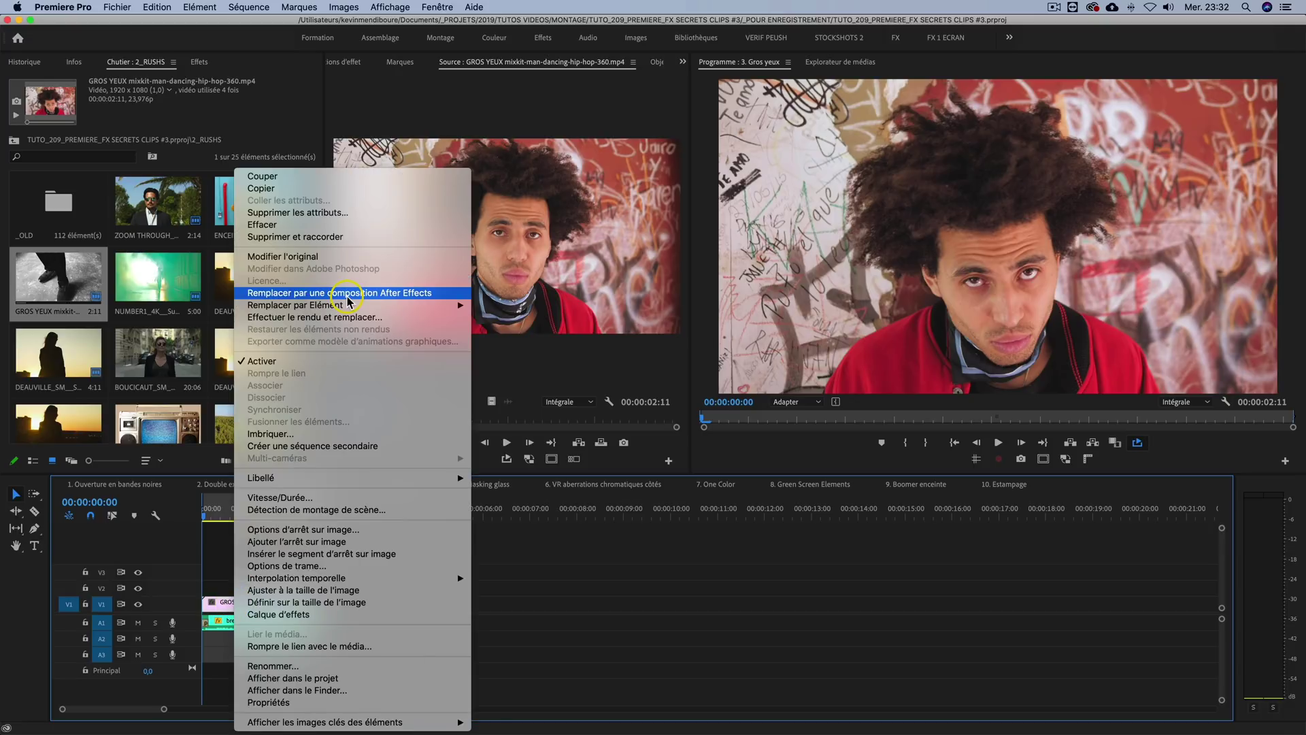
click(354, 293)
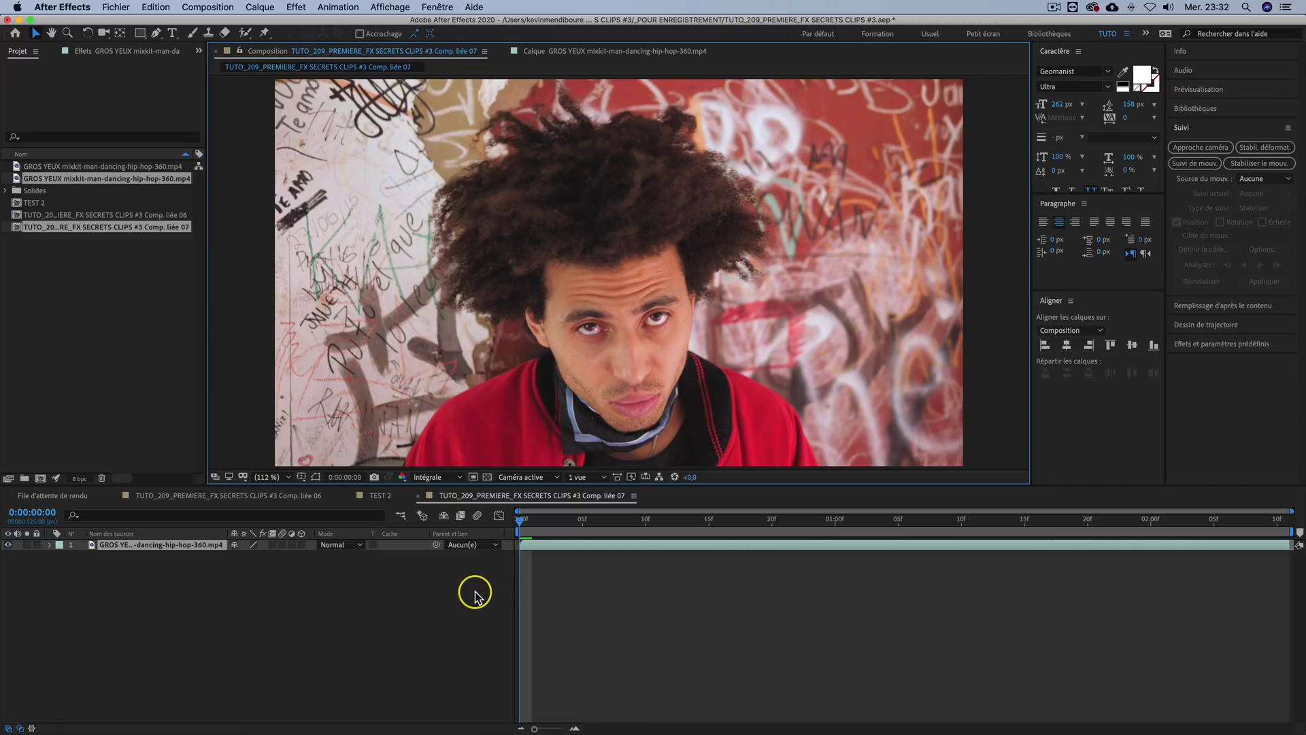
mouse_move(528, 528)
mouse_down()
mouse_move(554, 520)
mouse_move(507, 524)
mouse_move(787, 530)
mouse_move(505, 526)
mouse_up()
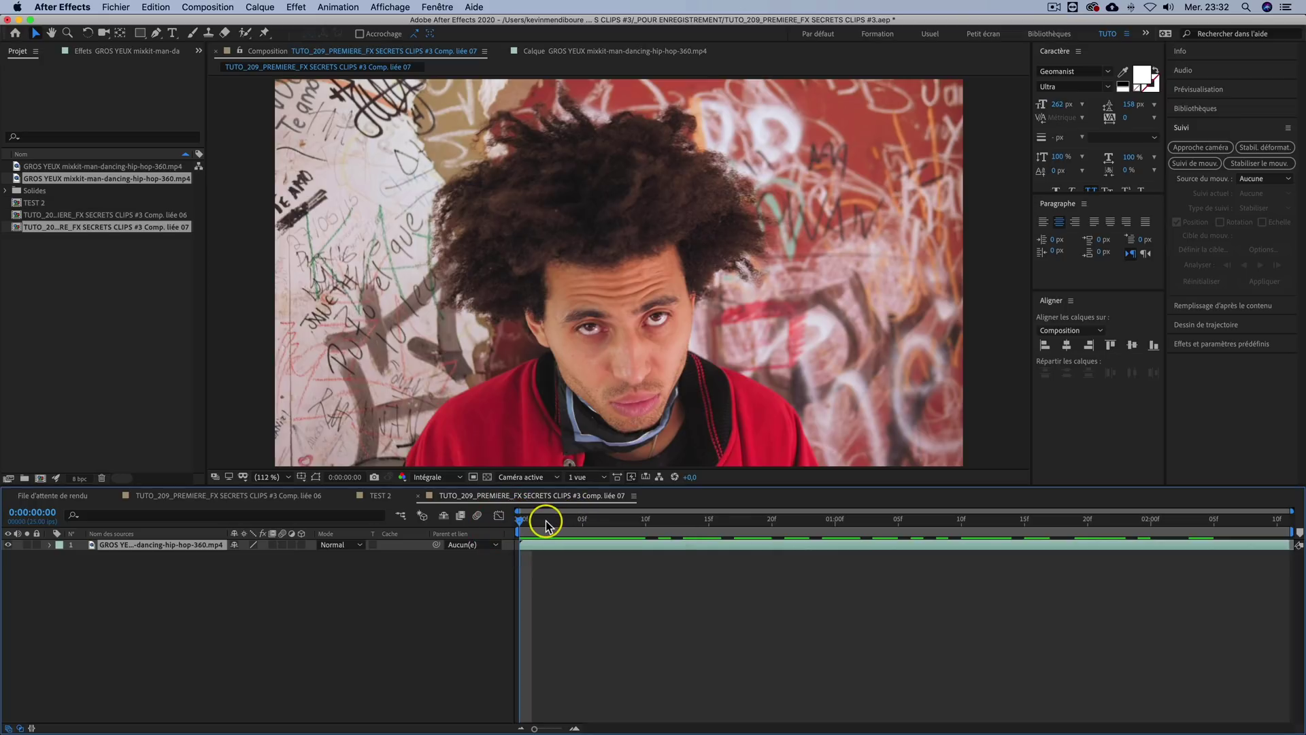
click(570, 521)
drag(585, 523, 452, 537)
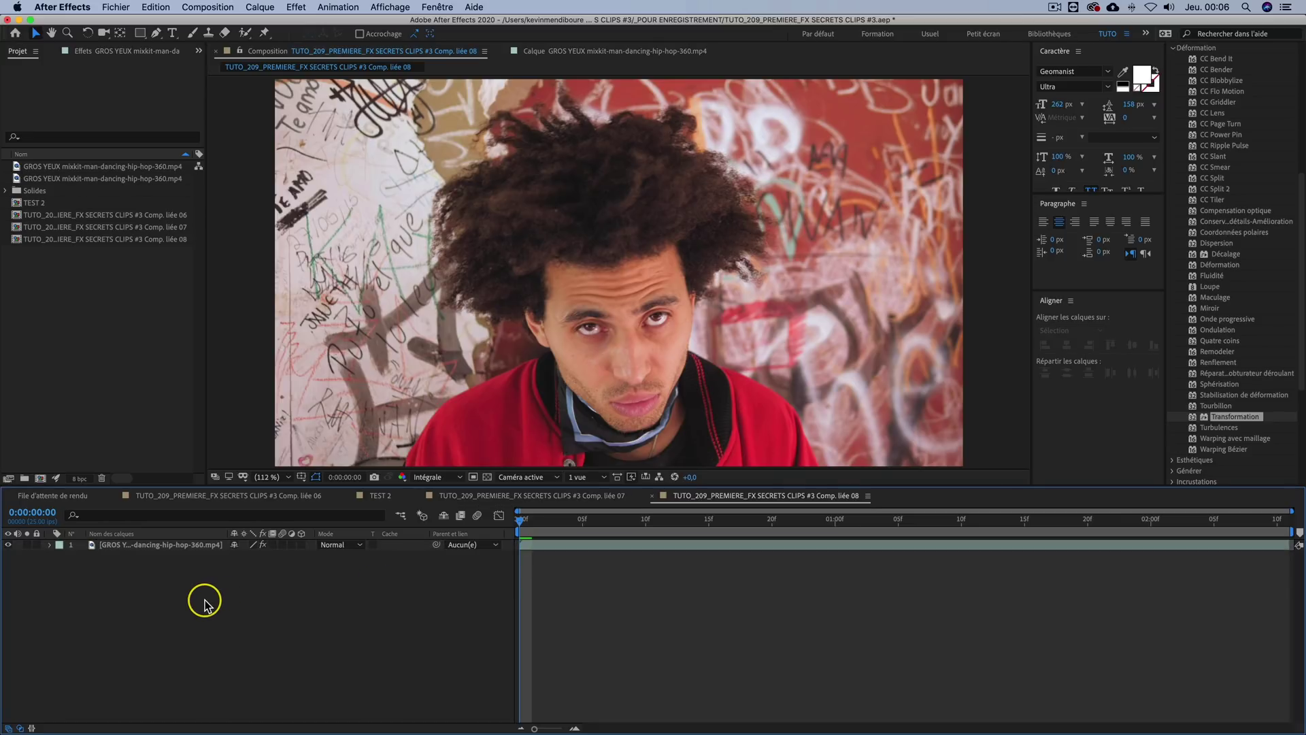
Step: Create a null object in the linked composition and name it TRACK OEIL DROIT
right_click(128, 567)
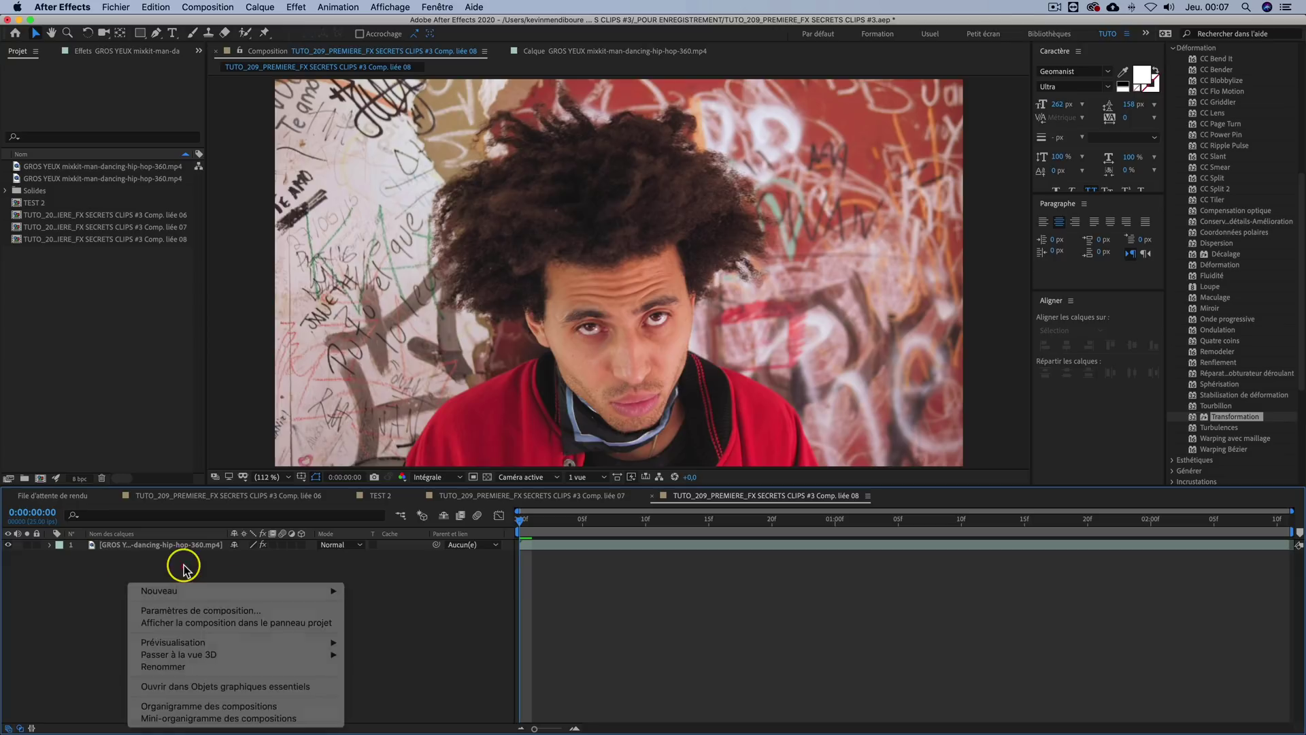
right_click(172, 584)
mouse_move(206, 591)
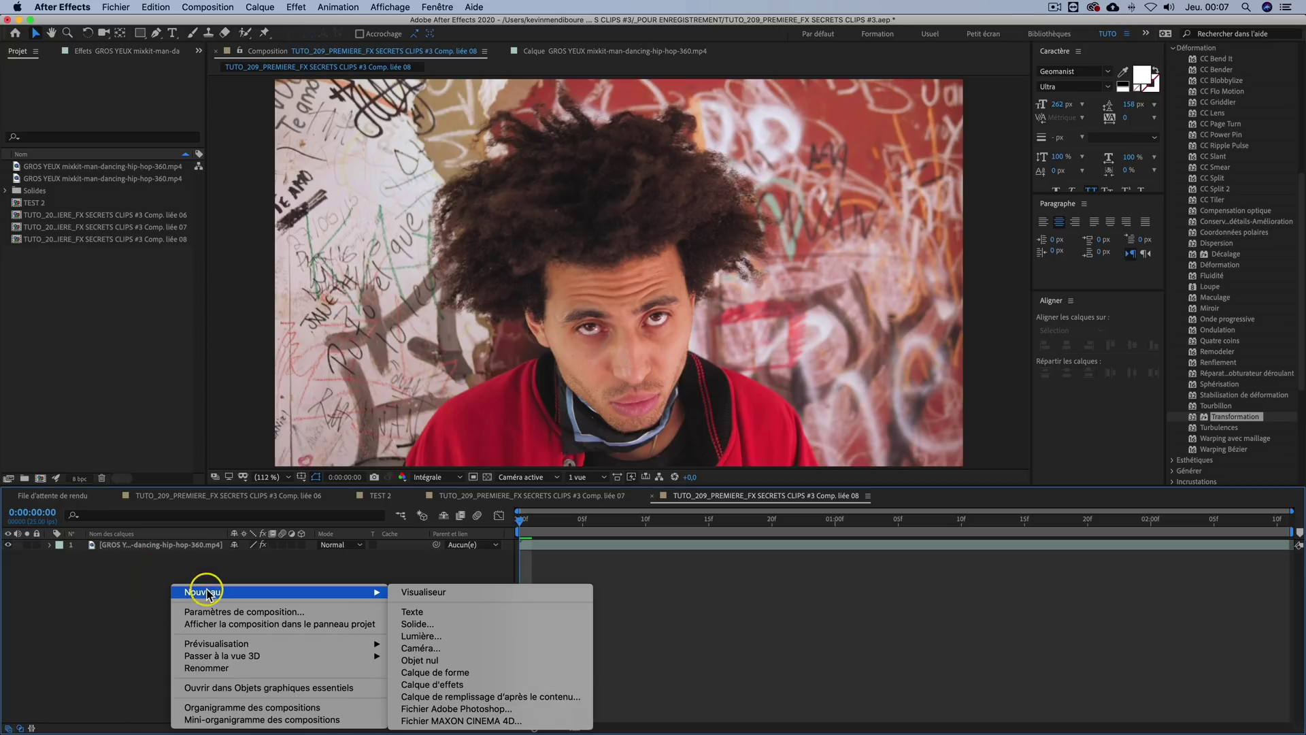
click(431, 660)
key(Return)
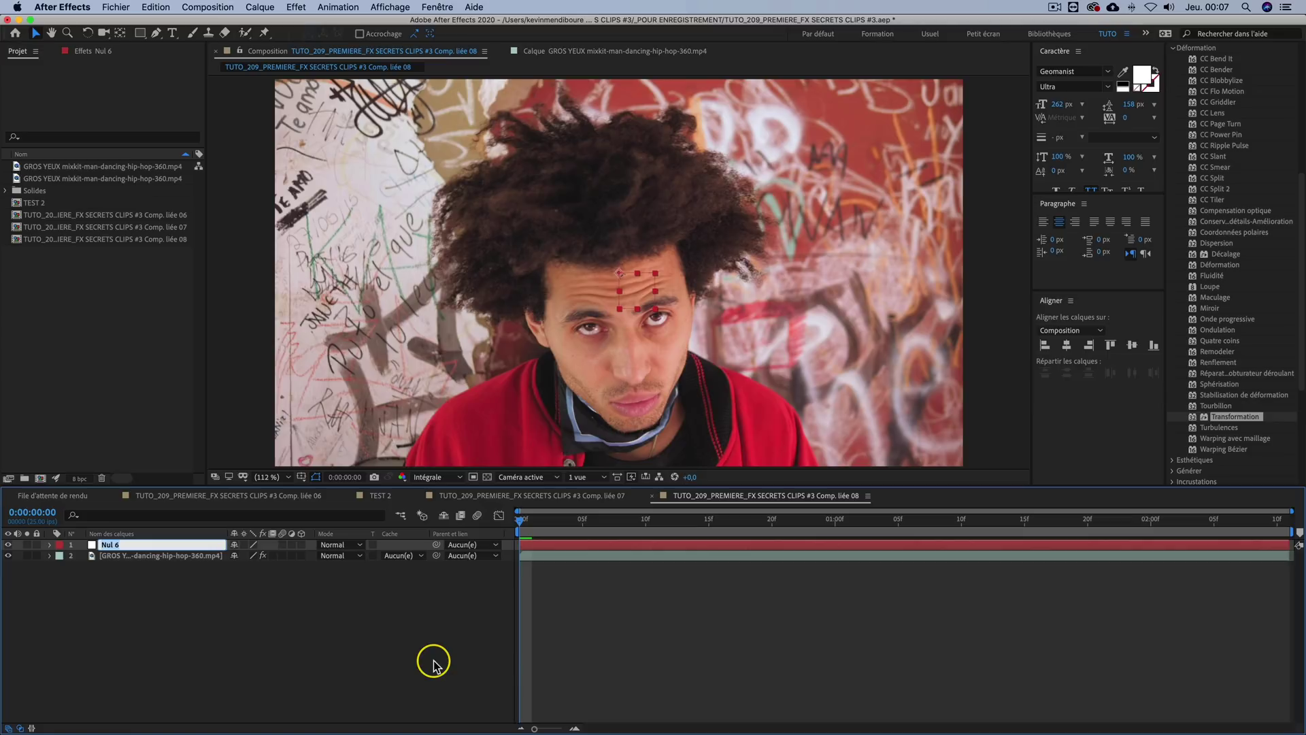
text(TRACK OEIL DROIT)
key(Return)
Step: Duplicate the TRACK OEIL DROIT null and rename the copy TRACK OEIL GAUCHE
key(super+d)
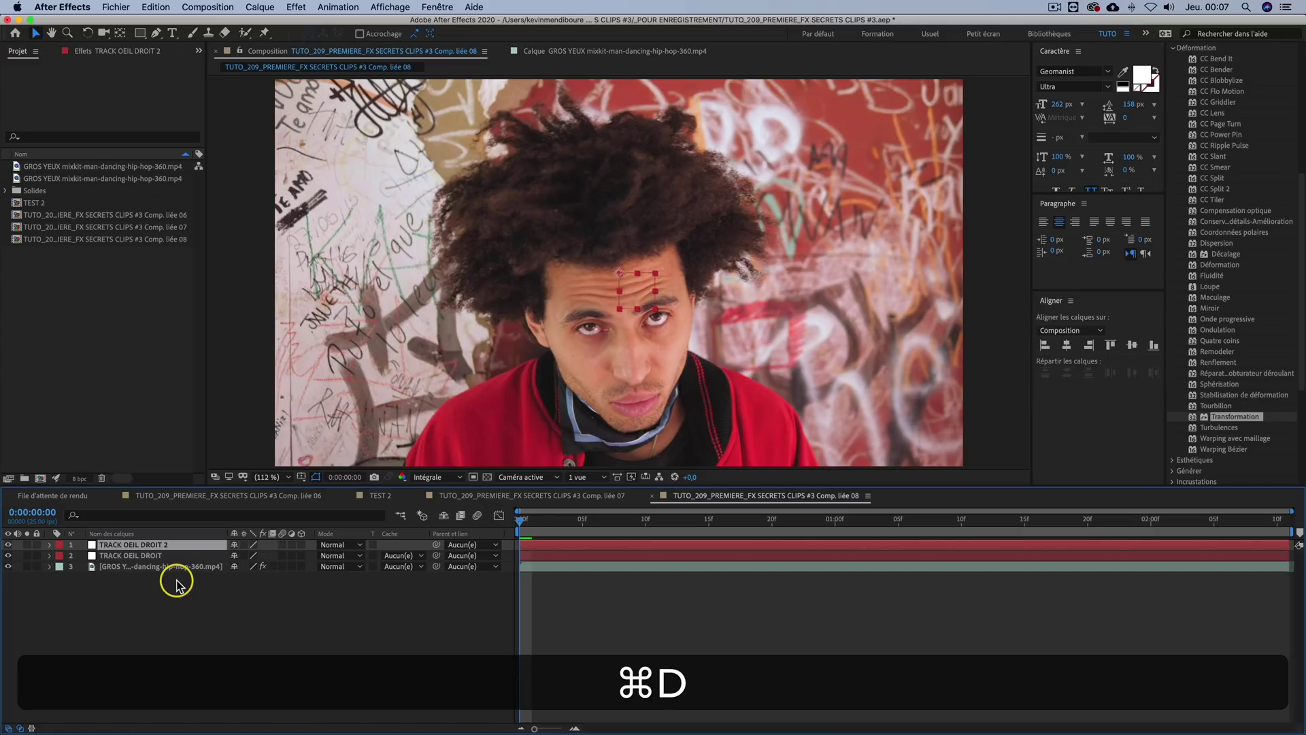
key(Return)
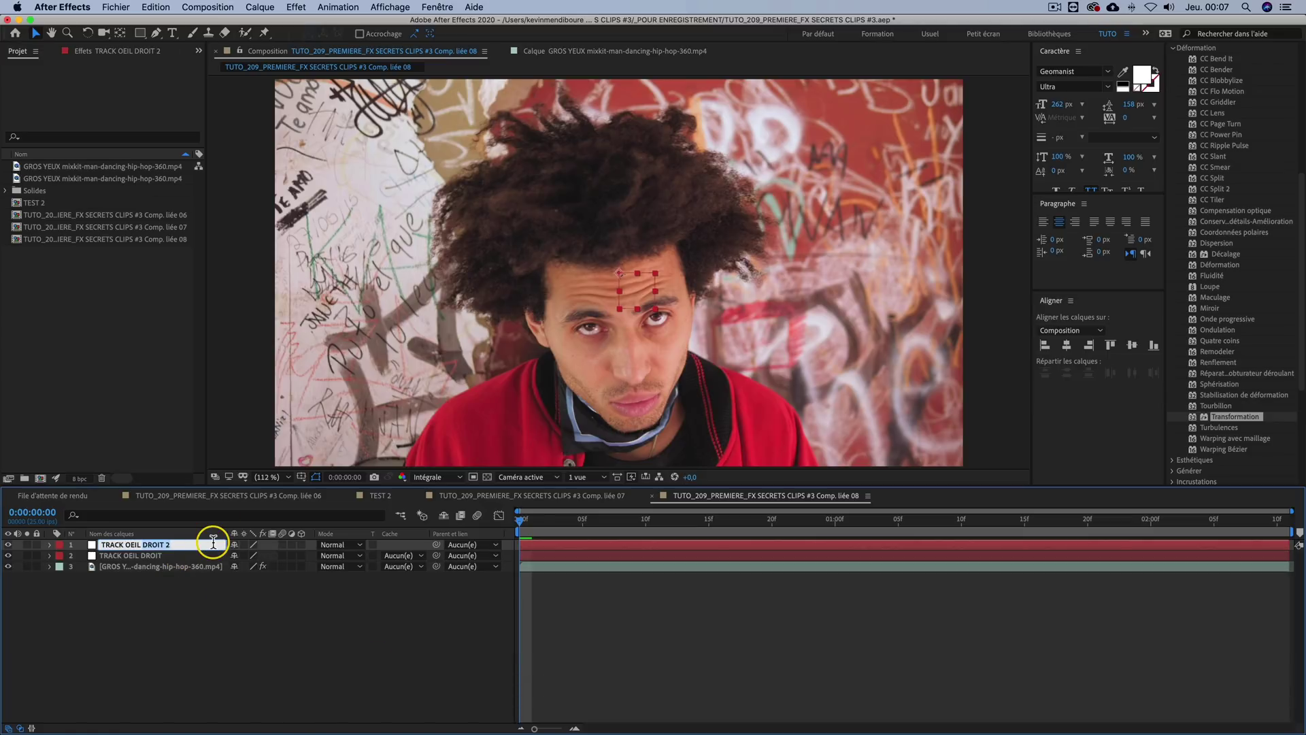
text(GAUCHE)
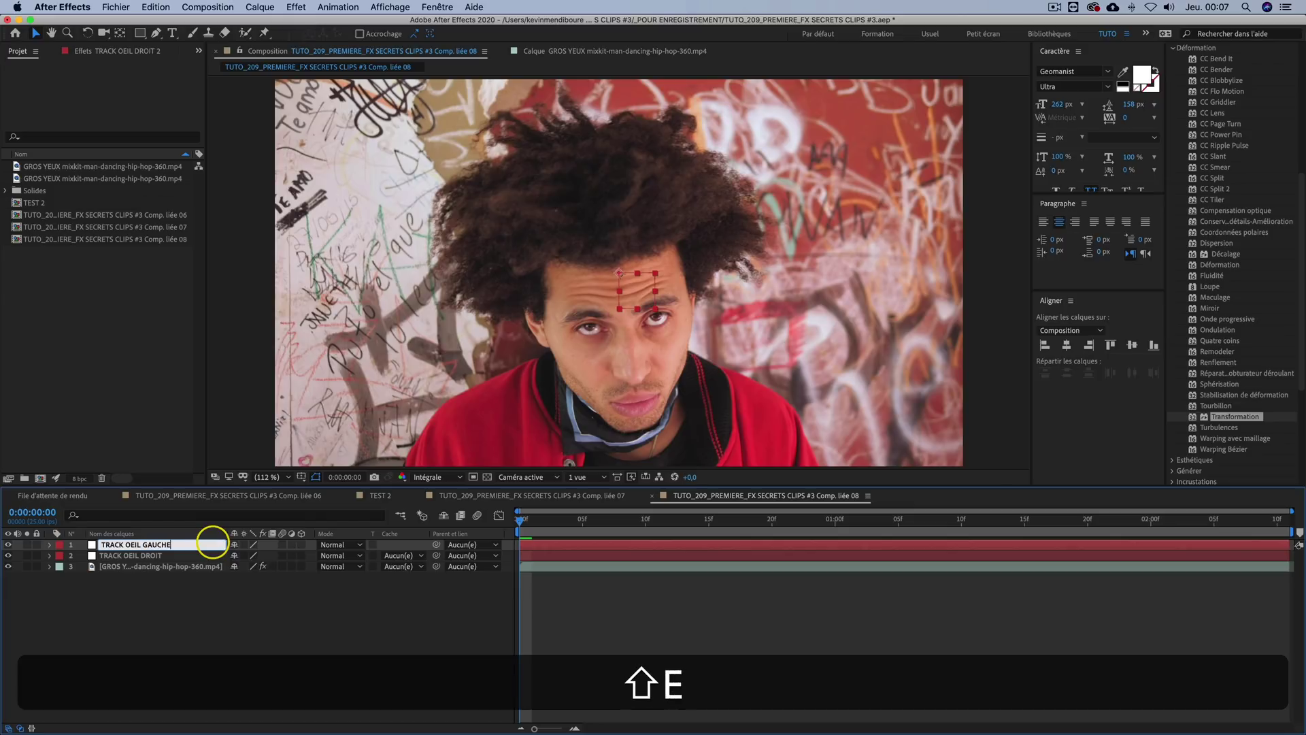
key(Return)
Step: Apply the Mocha AE effect to the GROS YEUX footage layer and launch Mocha
click(278, 183)
click(297, 9)
mouse_move(351, 76)
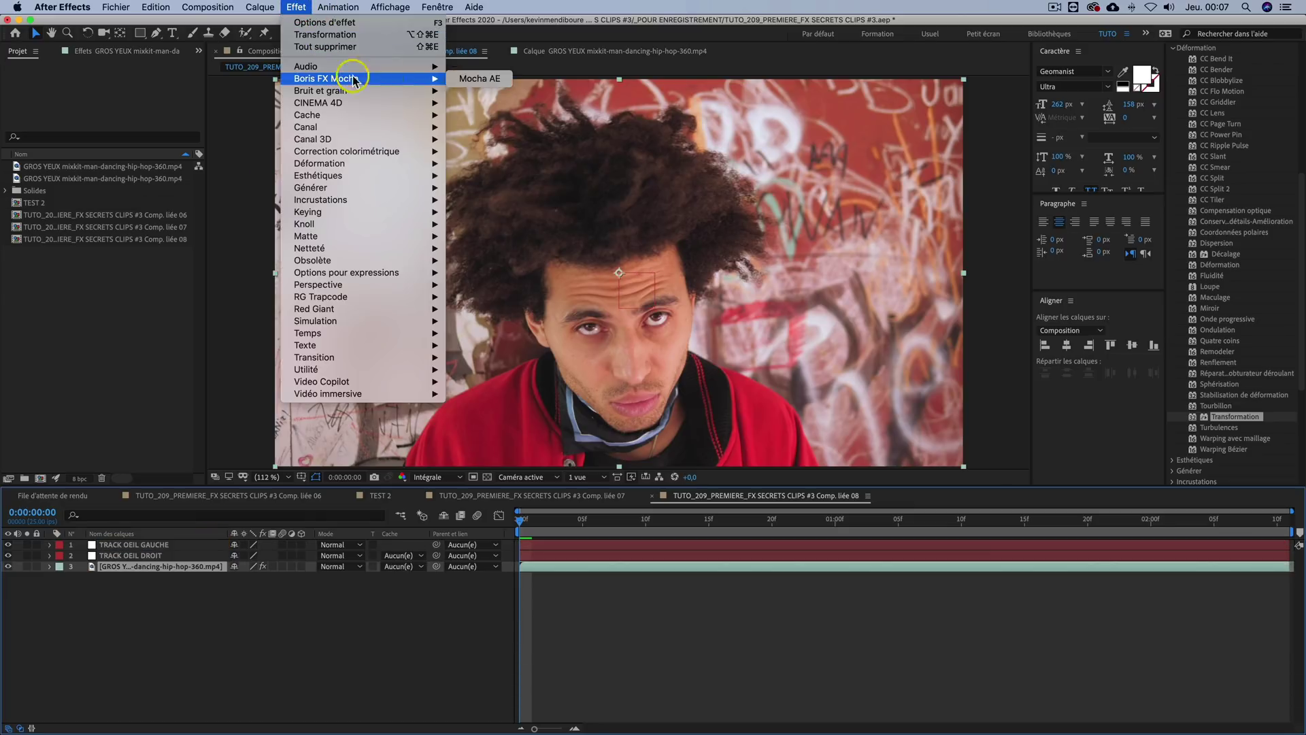
click(472, 77)
key(Delete)
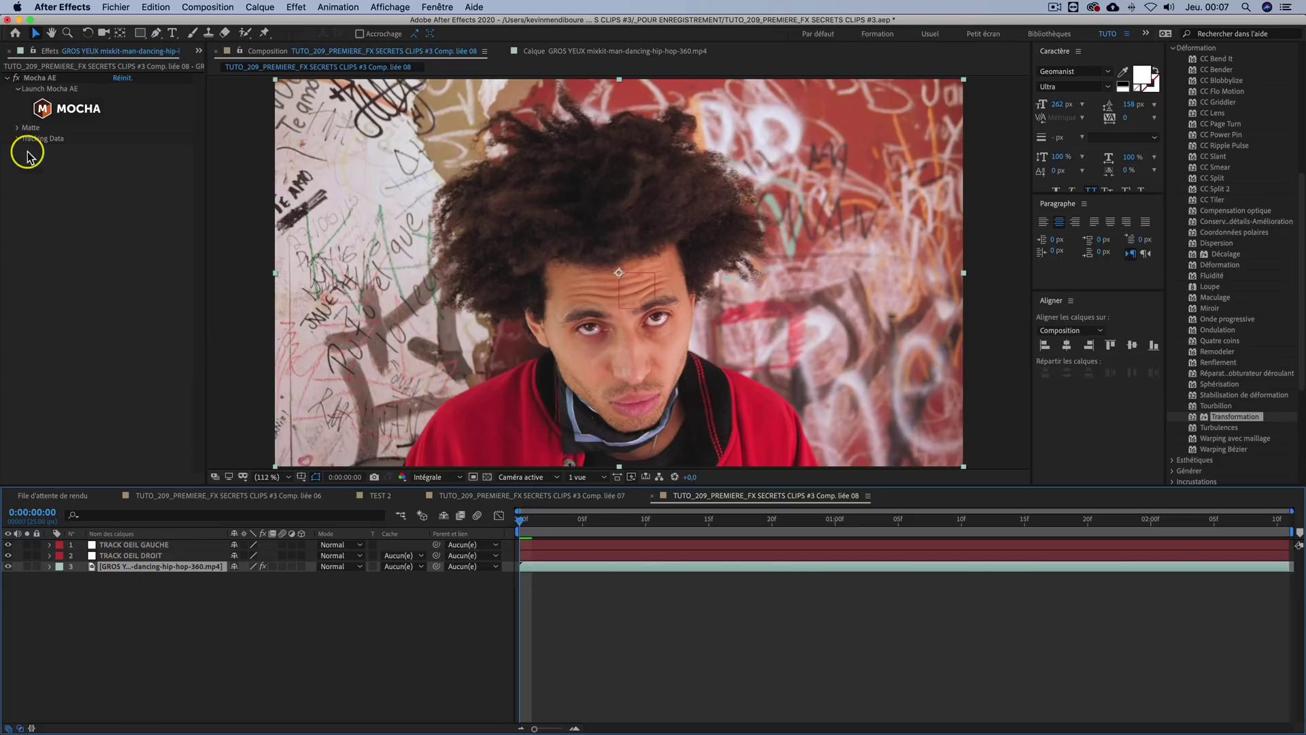
click(81, 110)
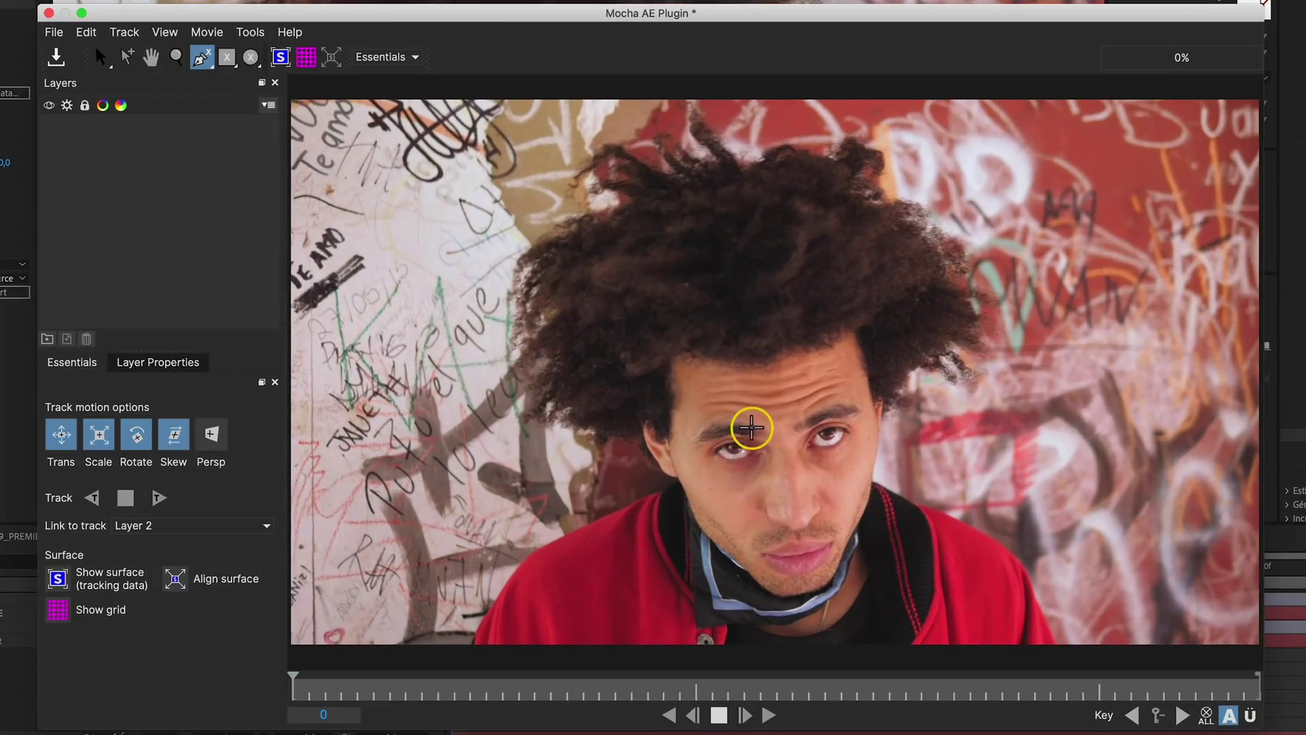
Step: Draw a closed spline at frame 0 around the man's right eye, including the eyebrow's lower edge
click(755, 426)
click(733, 421)
click(708, 420)
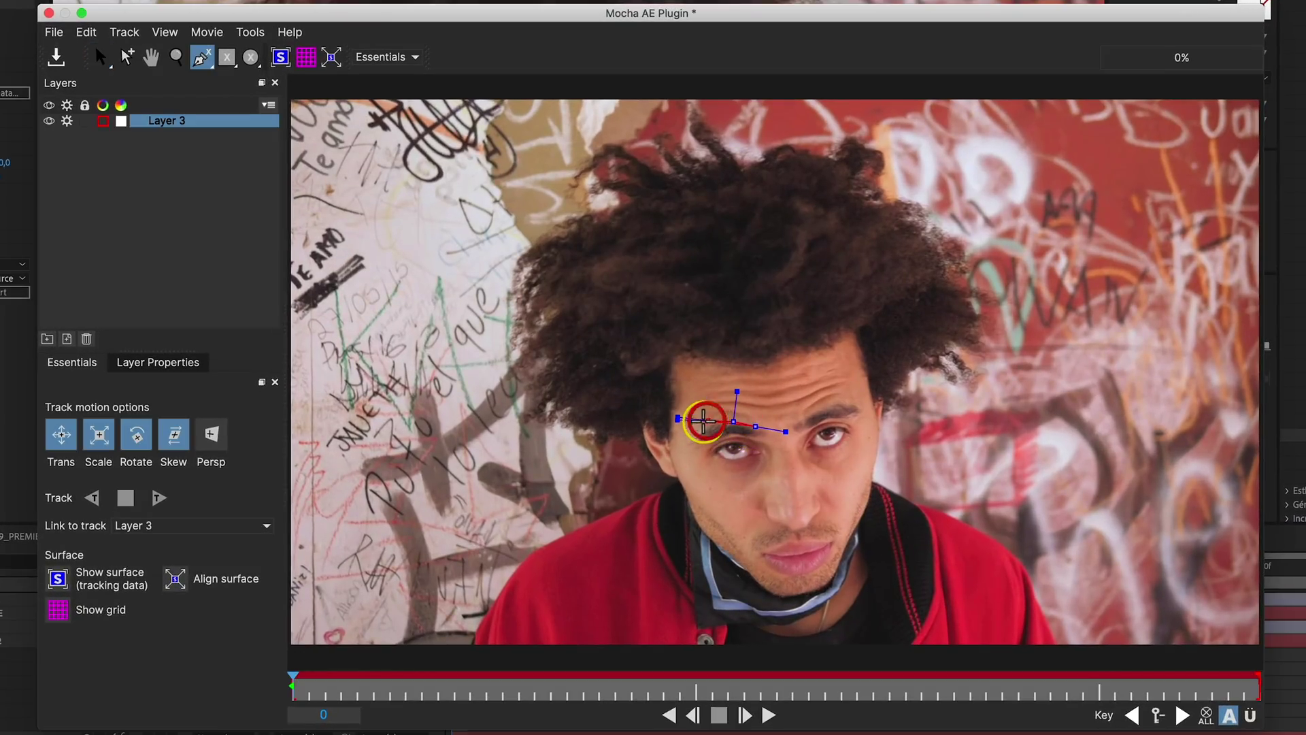
click(699, 455)
click(714, 472)
click(743, 476)
click(758, 469)
click(769, 457)
right_click(767, 440)
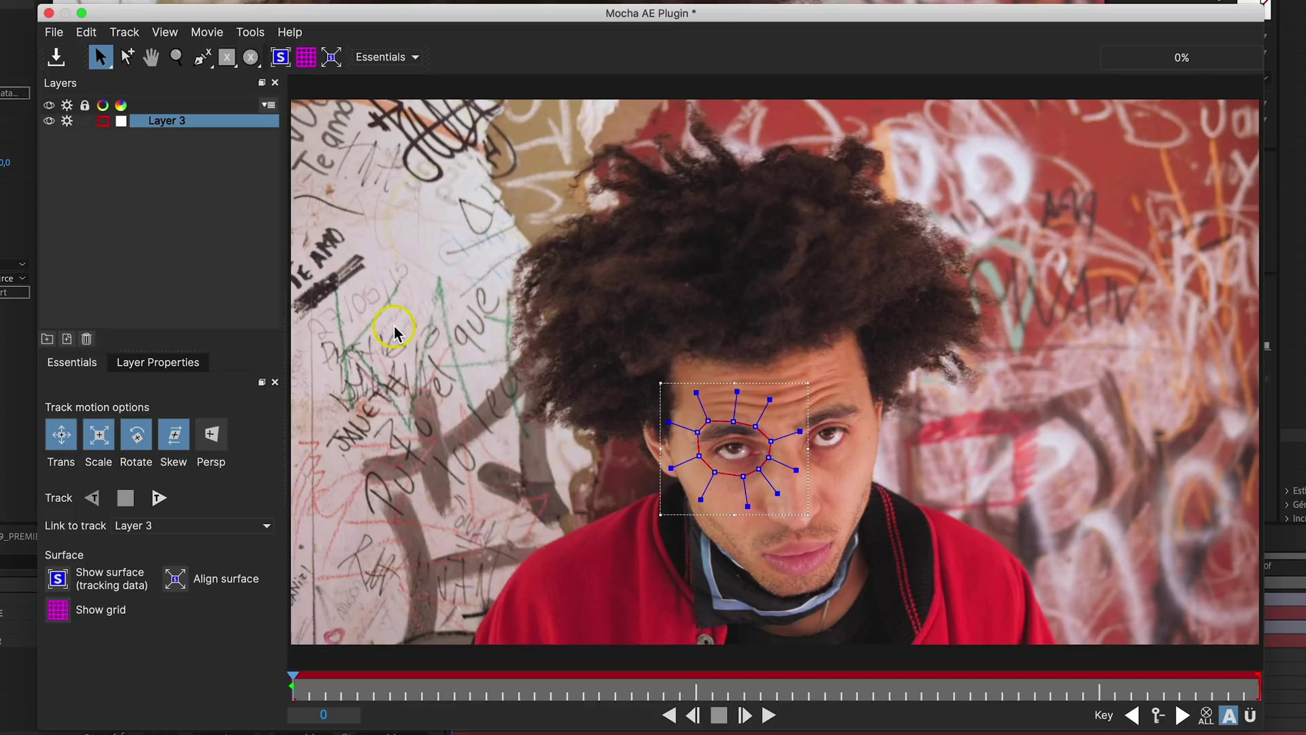
Step: Track the eye shape forward to the last frame and scrub back through the clip to check it
click(162, 501)
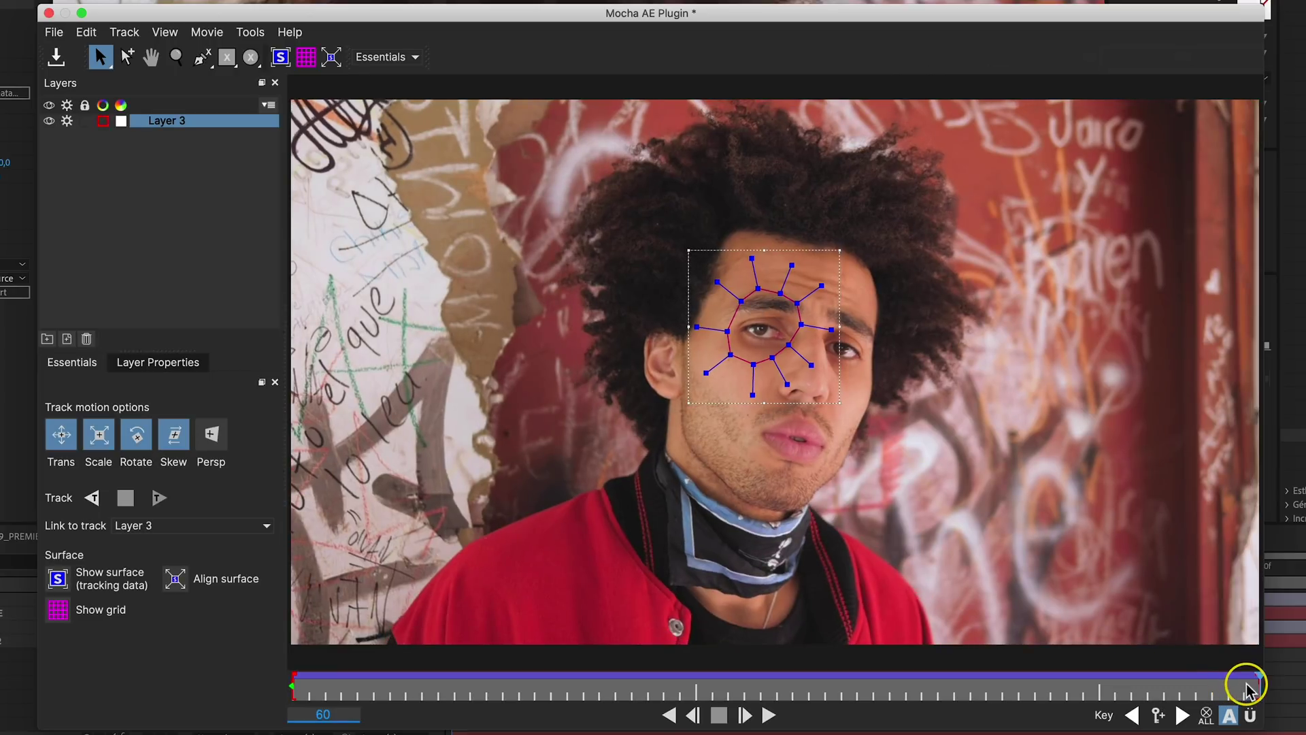
drag(1211, 683, 520, 665)
Step: Save the Mocha project, close Mocha, and expand the effect's Tracking Data settings in After Effects
click(53, 31)
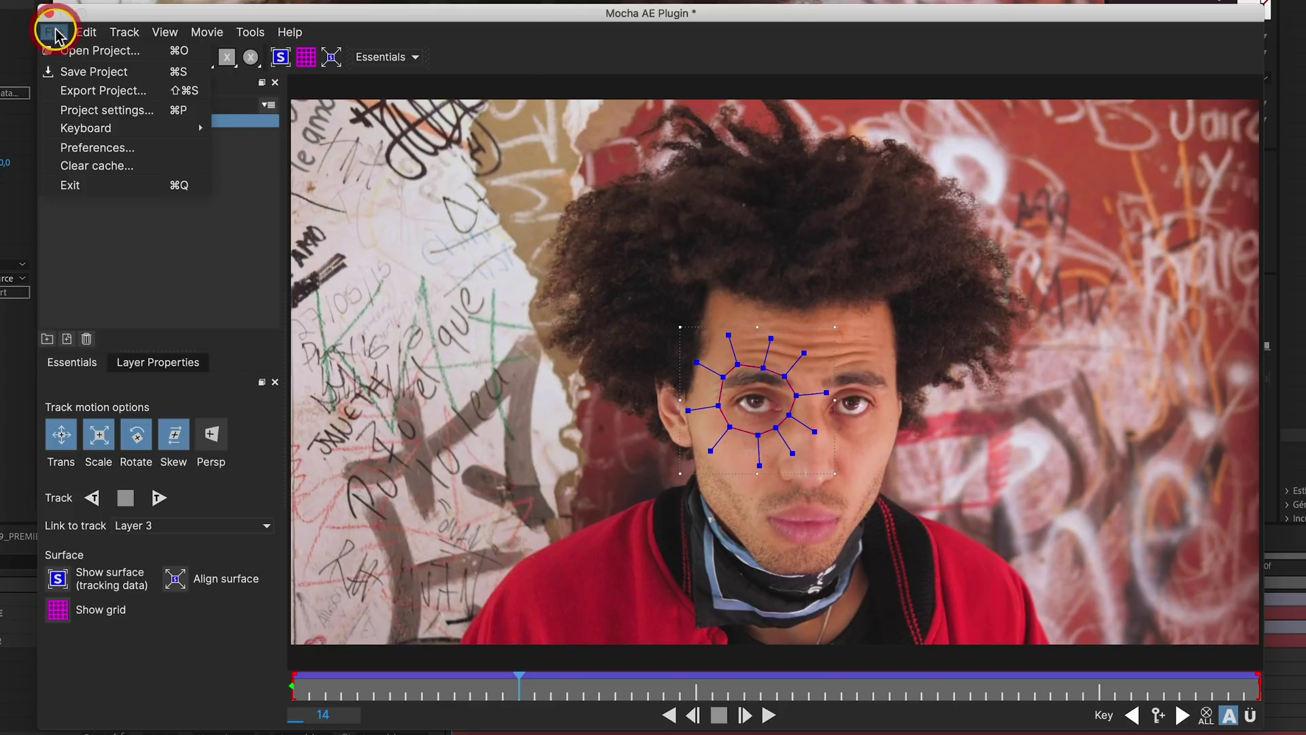
click(82, 72)
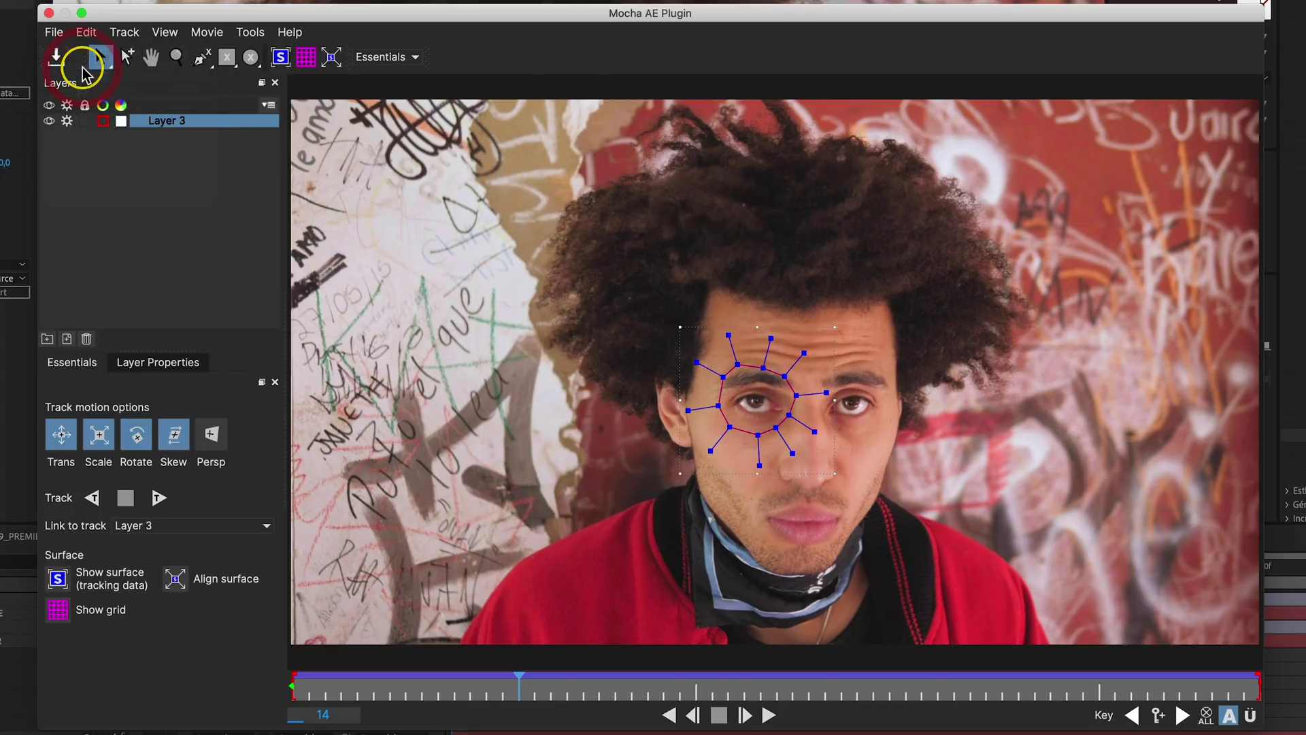
click(48, 13)
click(17, 139)
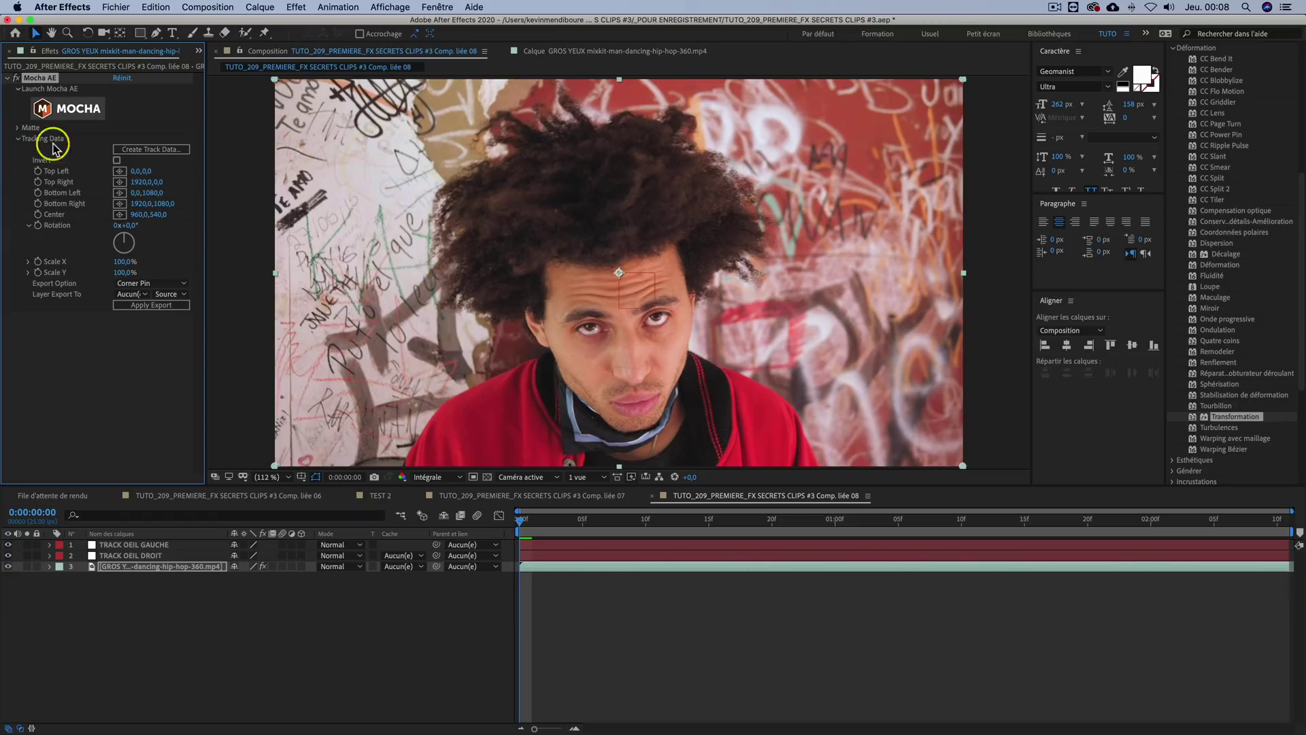
Step: Create the Mocha track data from Layer 1 for the man's right eye
click(143, 151)
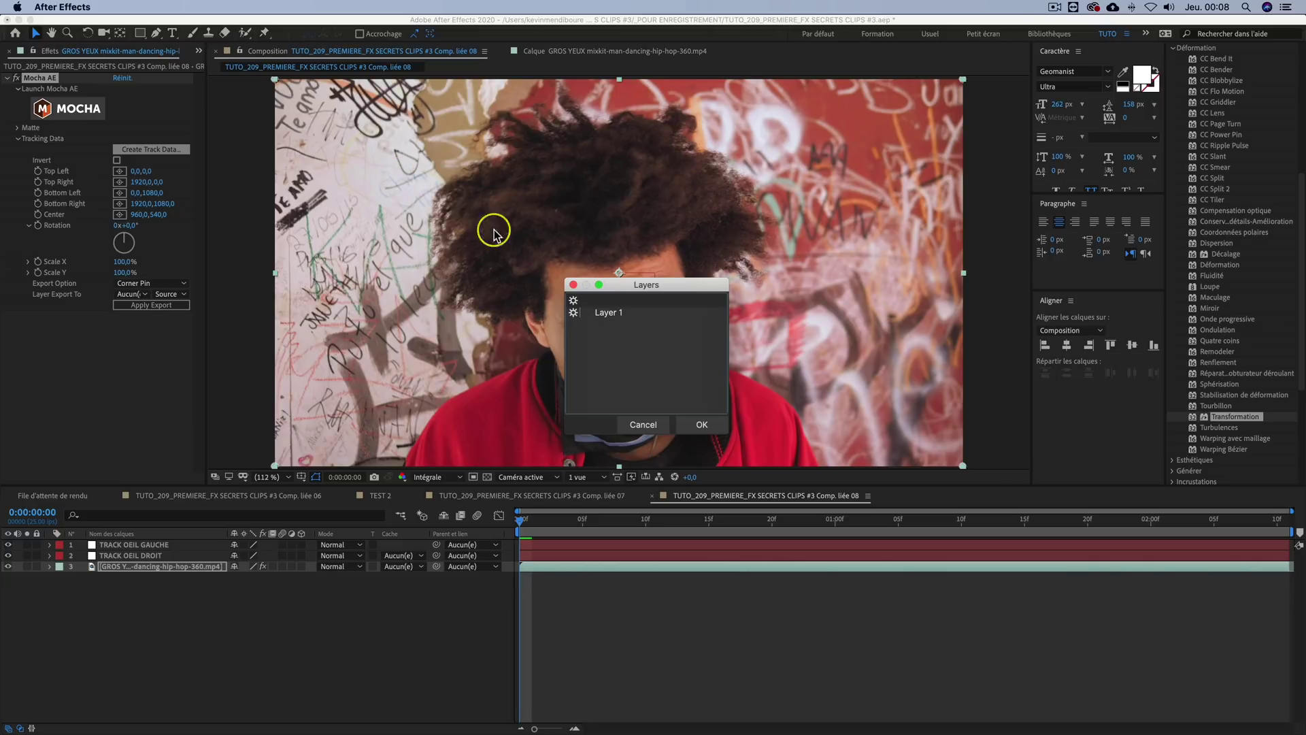
click(606, 314)
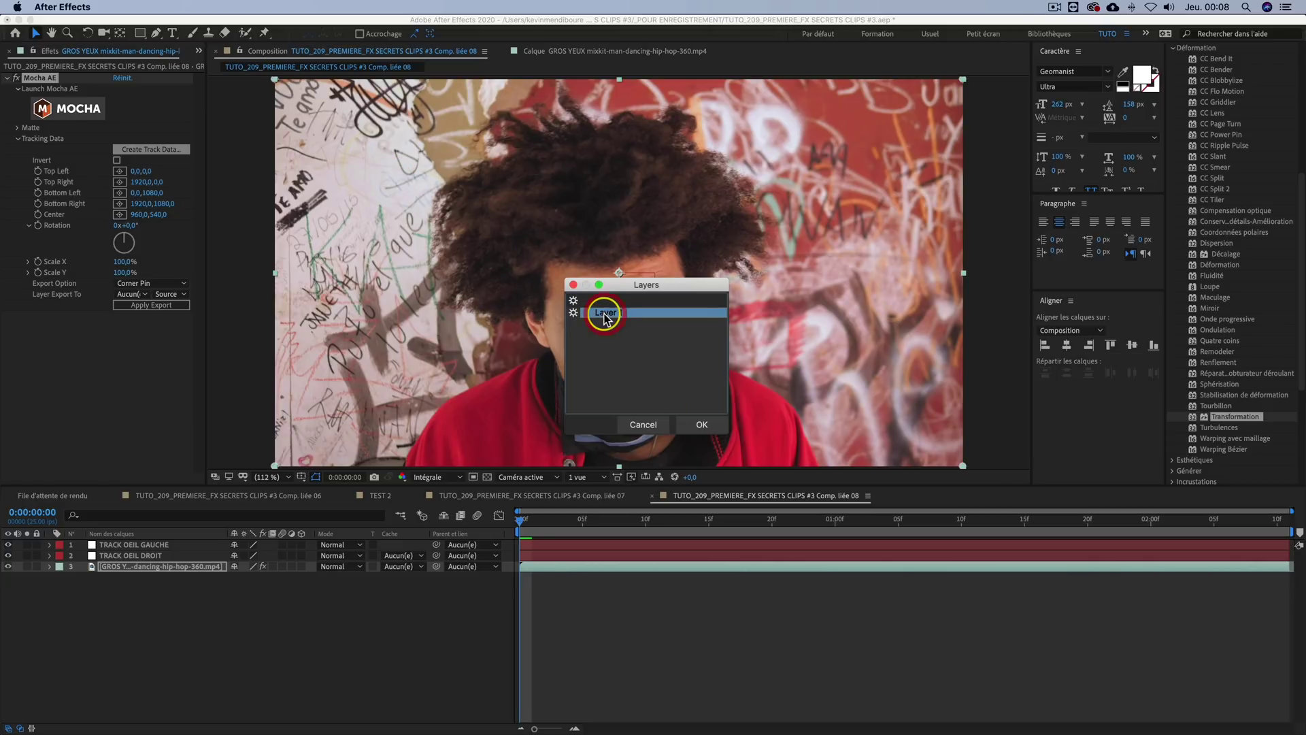
click(700, 422)
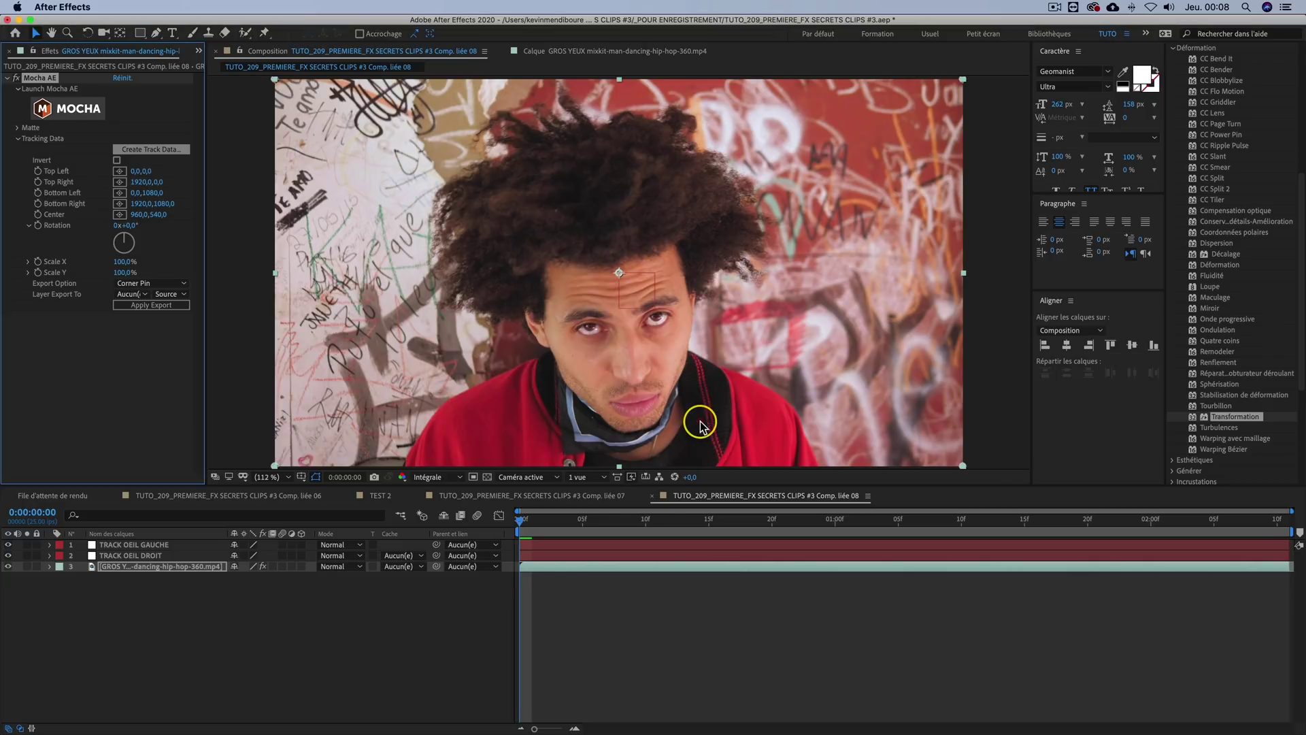
Step: Set the tracking export to Corner Pin (Support Motion Blur) with TRACK OEIL DROIT as the target layer
click(166, 283)
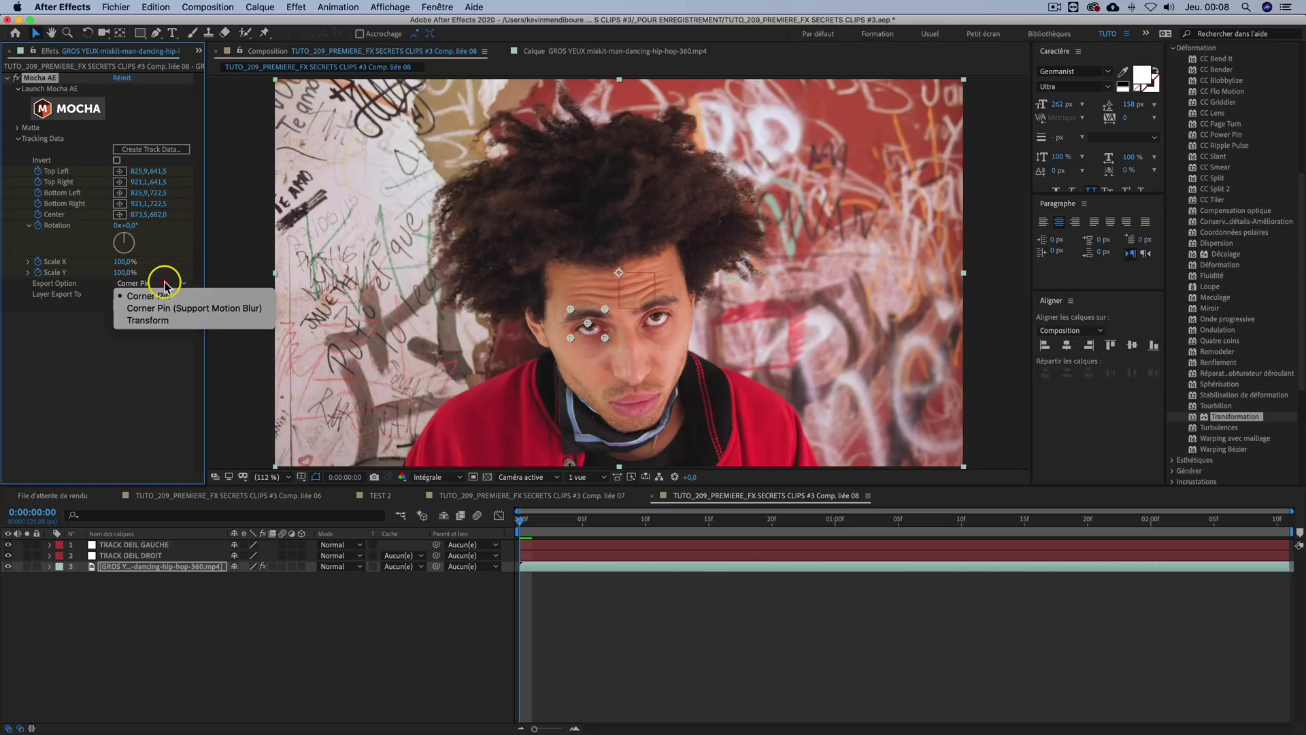
click(195, 308)
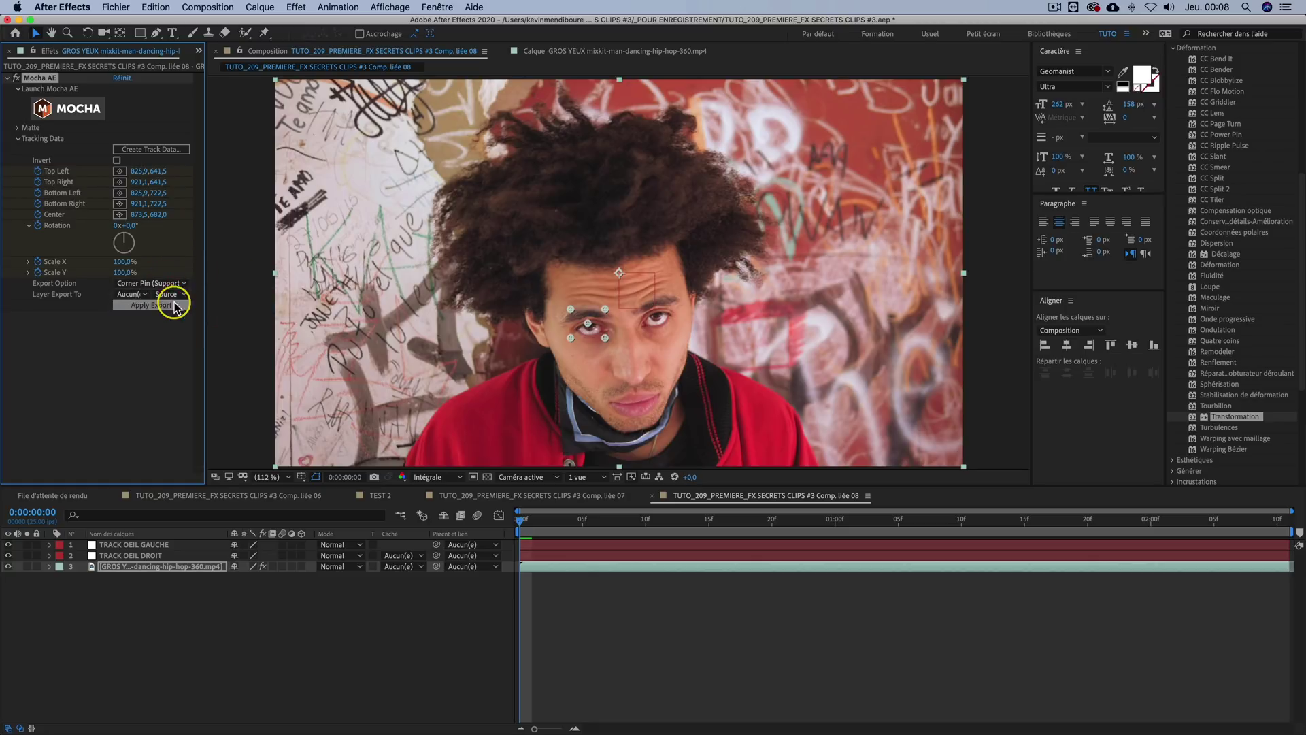
click(143, 294)
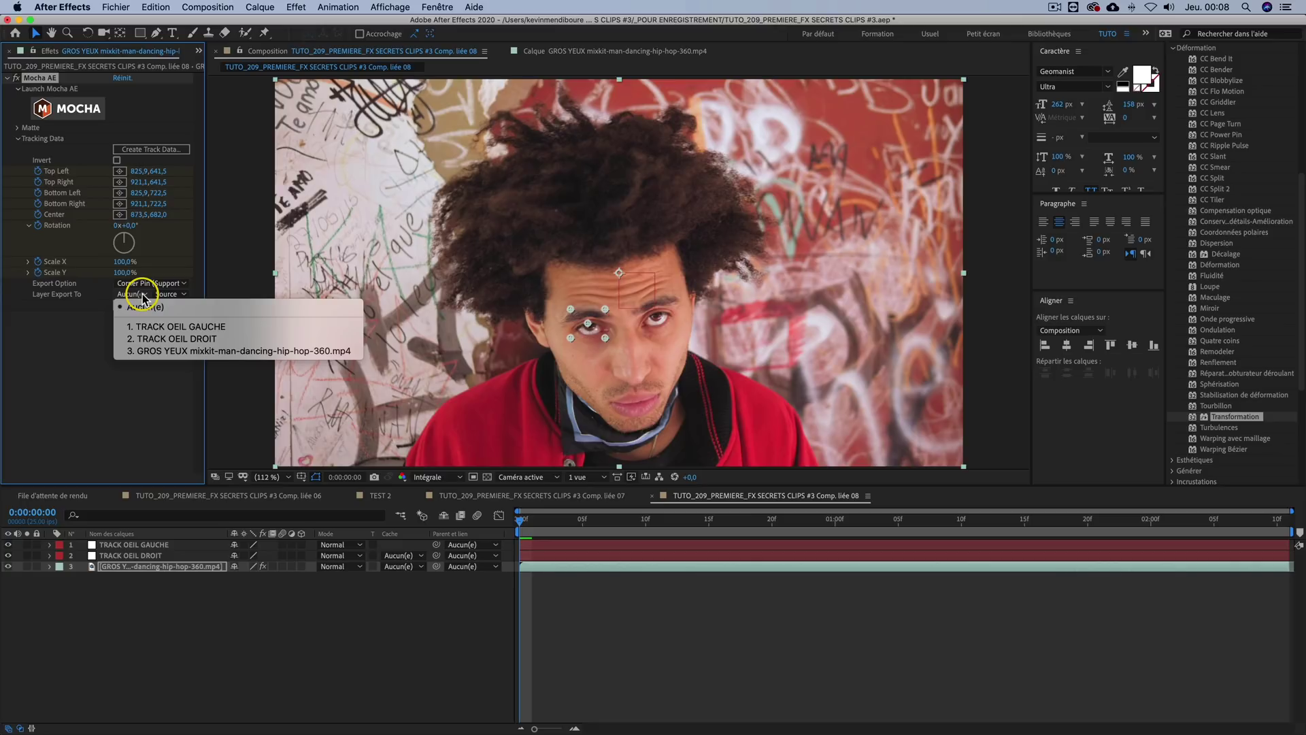
click(180, 338)
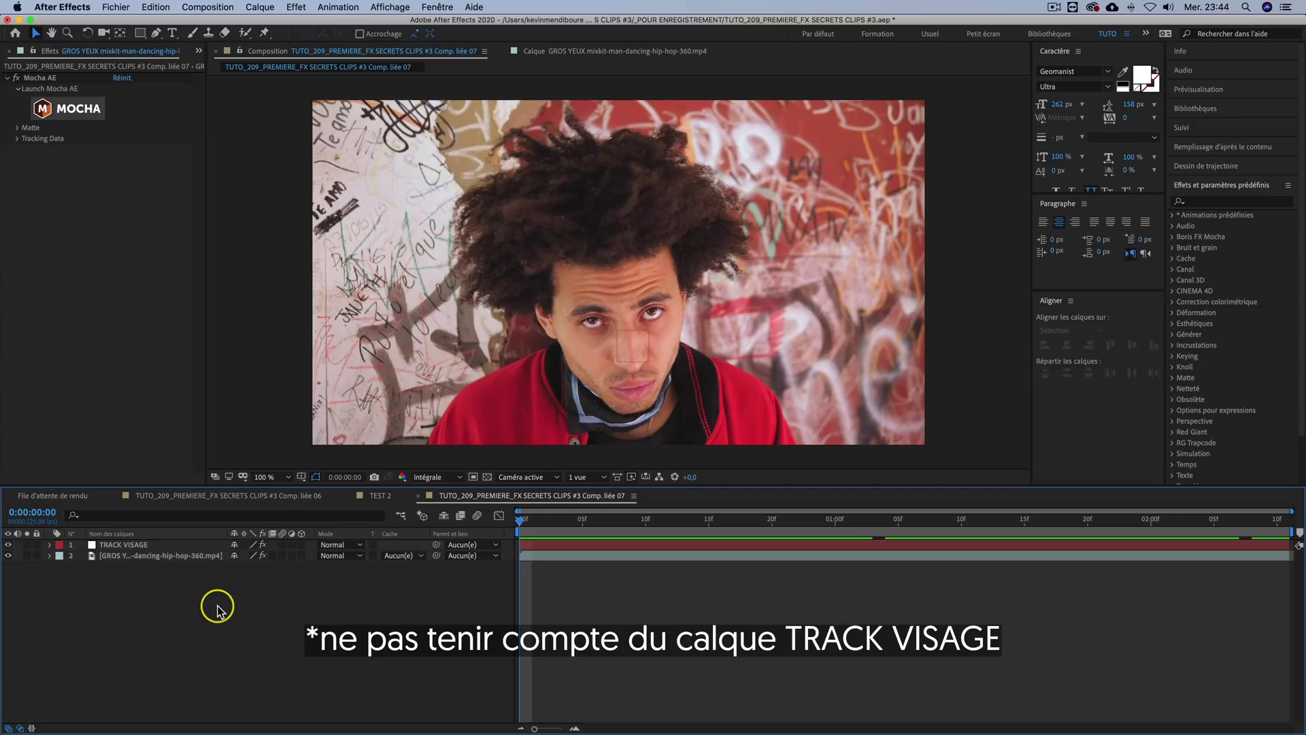
Step: Add a new adjustment layer to the composition and rename it OEIL DROIT
right_click(134, 586)
click(401, 683)
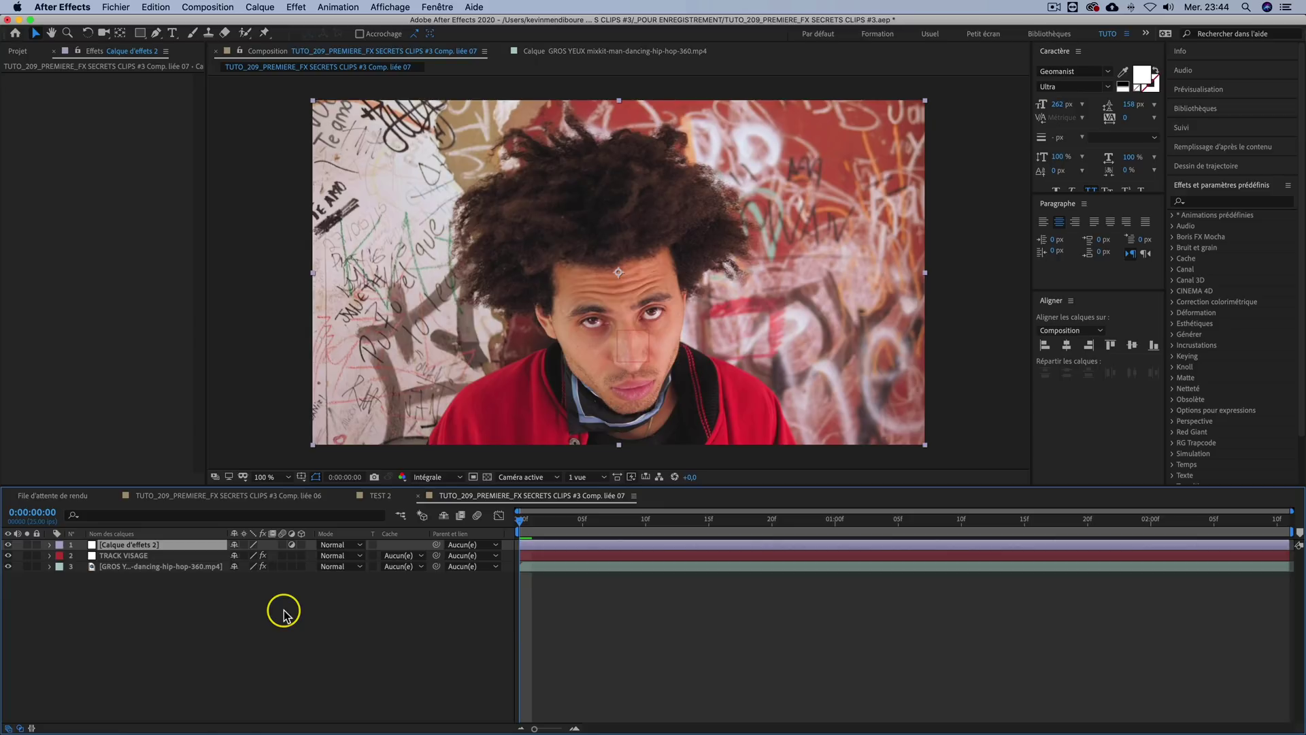
key(Return)
text(OEIL DROIT)
key(Return)
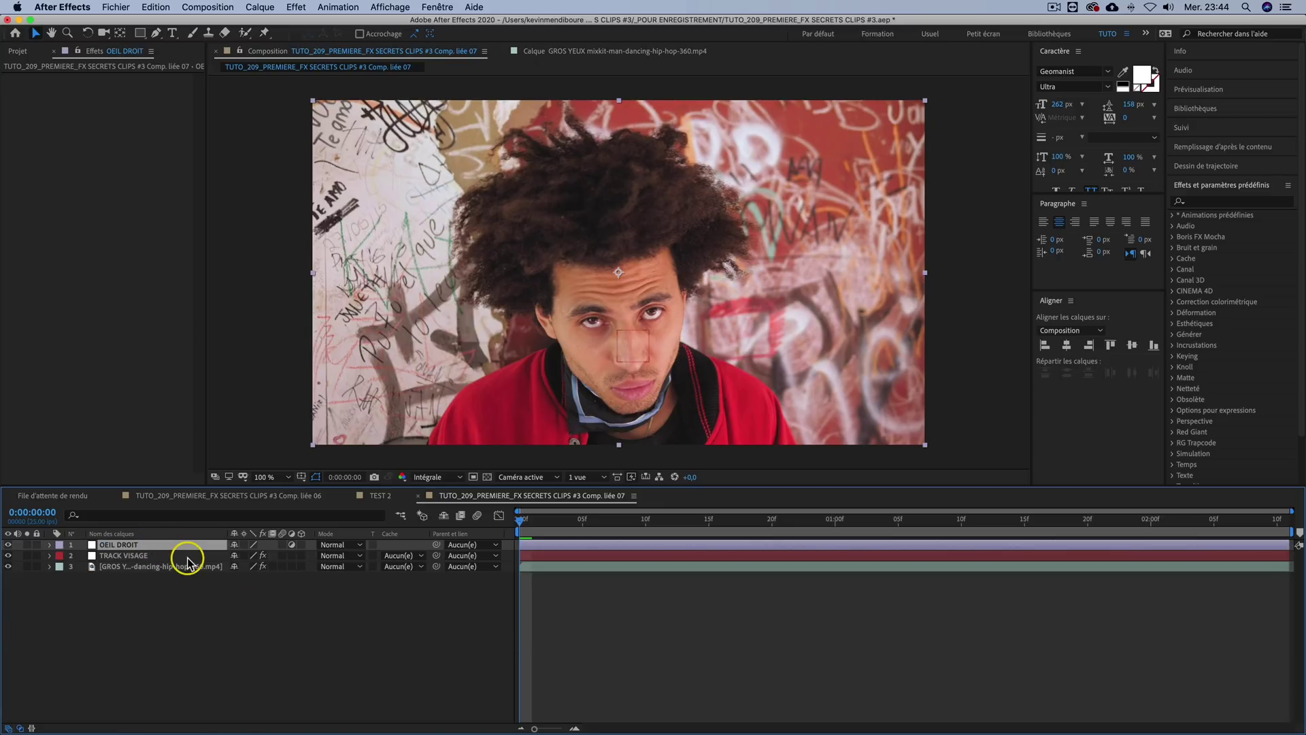
Step: Duplicate the OEIL DROIT adjustment layer and rename the copy OEIL GAUCHE
key(super+d)
key(Return)
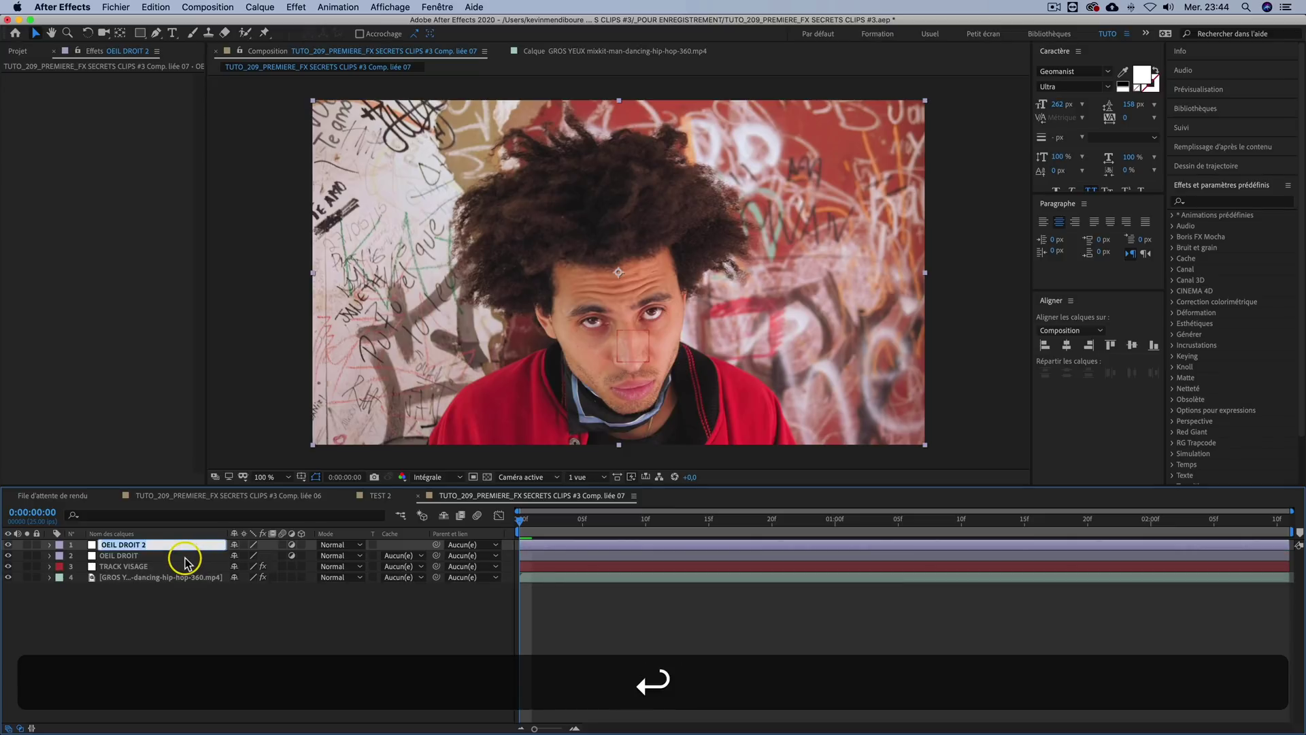
text(OEIL GAUCHE)
key(Return)
click(127, 559)
click(132, 545)
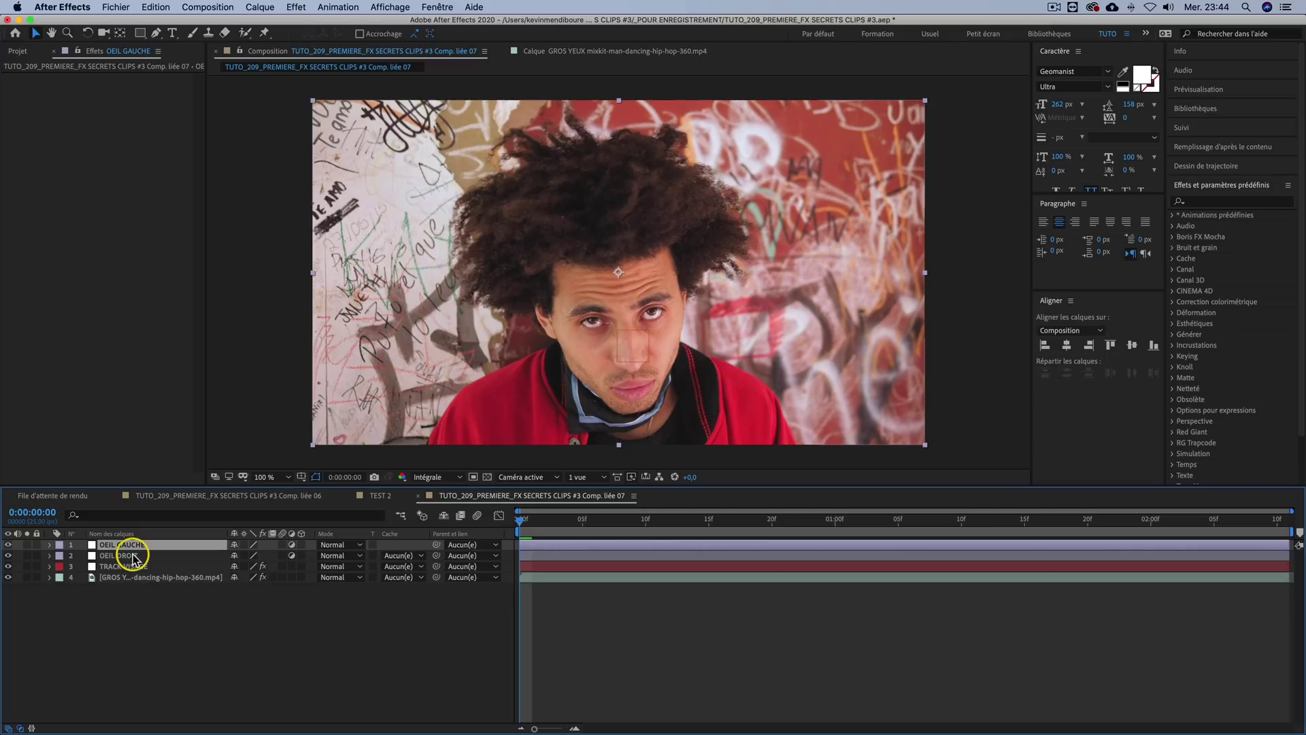
Step: Apply the Renflement distortion effect to the OEIL DROIT layer, centred on the man's right eye at 878, 692
click(130, 556)
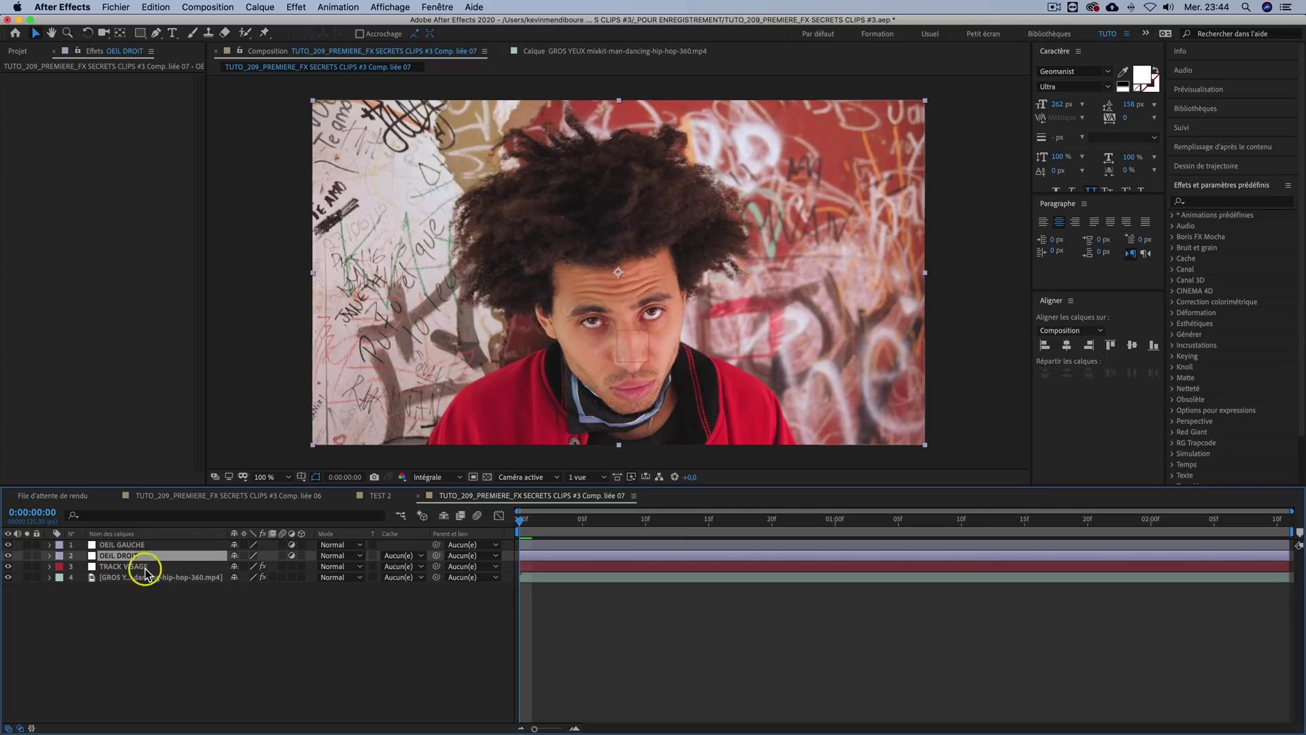
click(1176, 313)
scroll(1235, 359, down, 5)
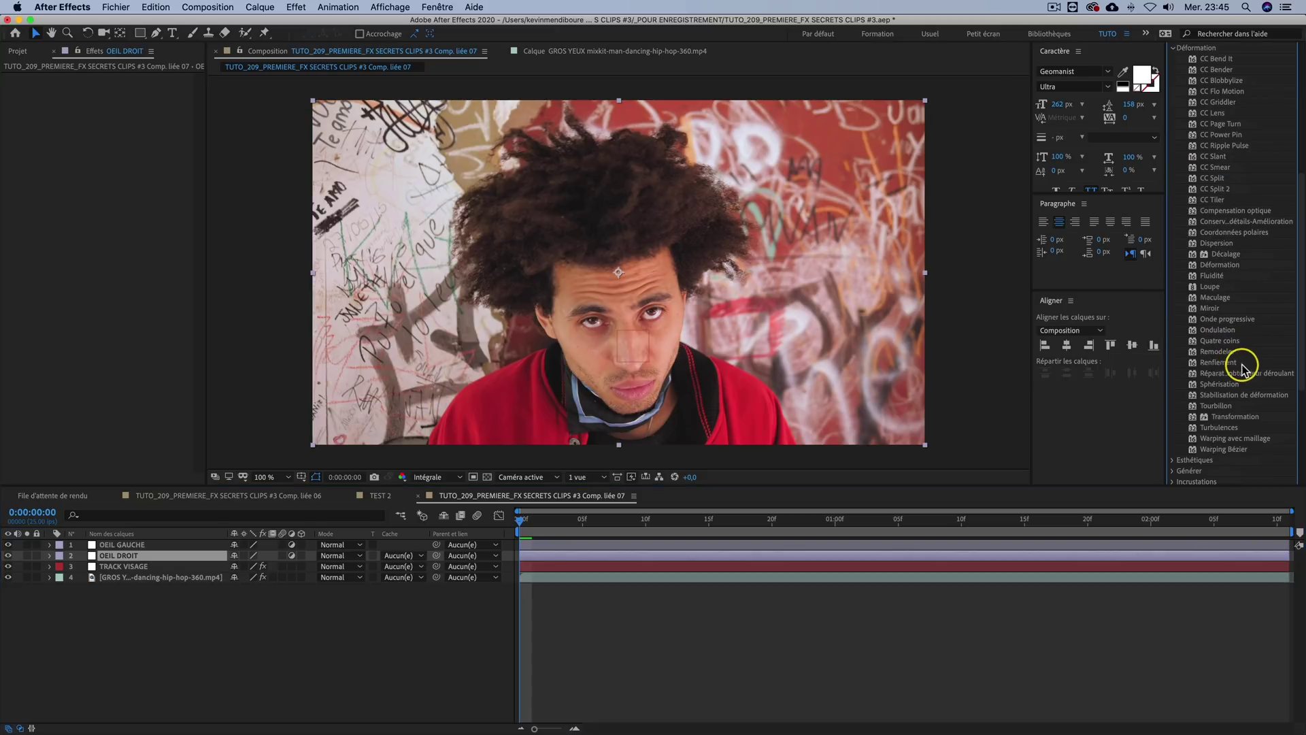
drag(1216, 364, 136, 558)
drag(136, 558, 136, 557)
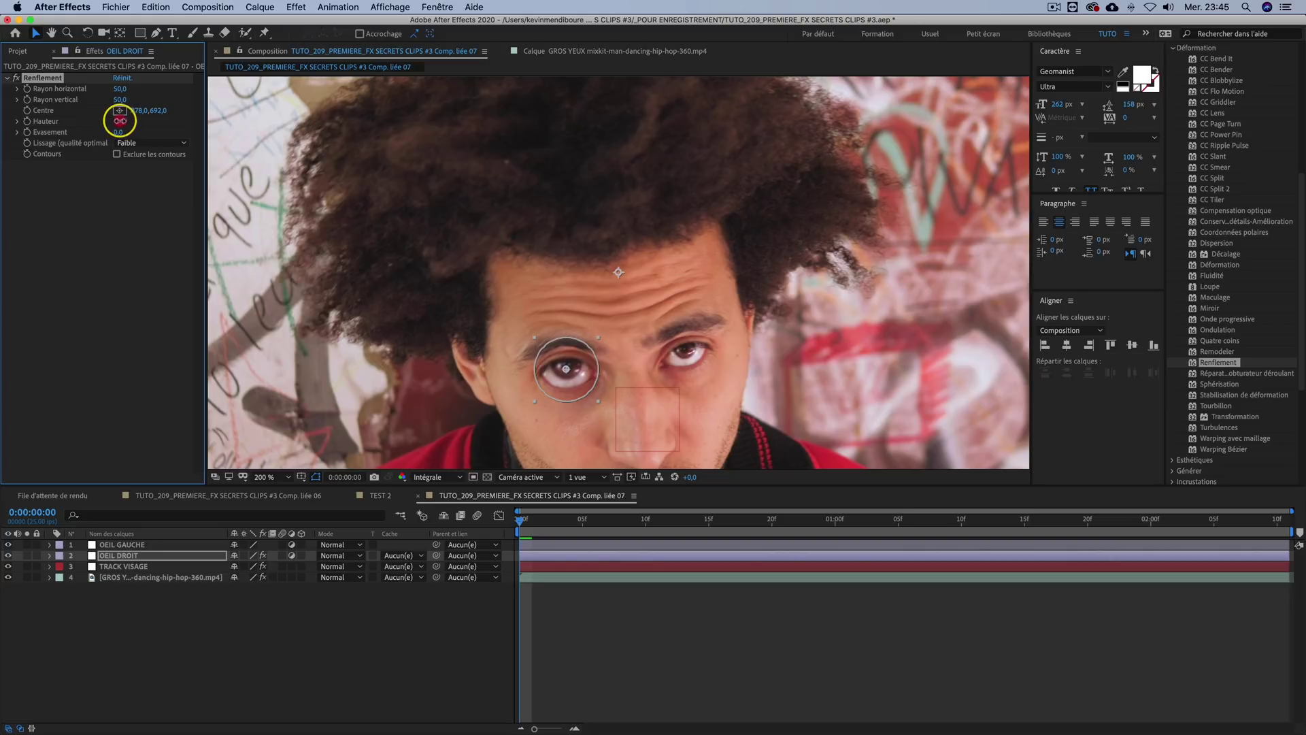
Step: Set the Renflement effect's horizontal and vertical radius to 80 so it covers the right eye
mouse_move(141, 120)
mouse_down()
mouse_move(30, 120)
mouse_move(127, 120)
mouse_up()
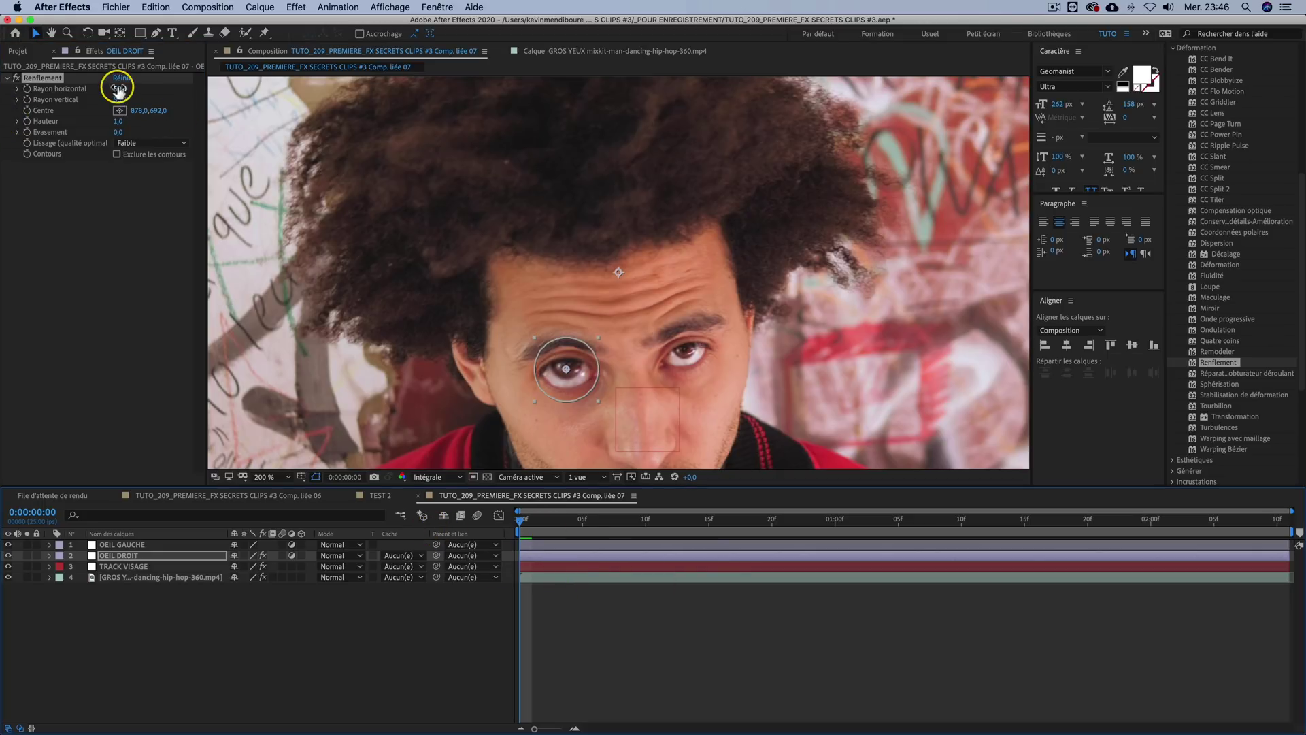
drag(118, 88, 128, 86)
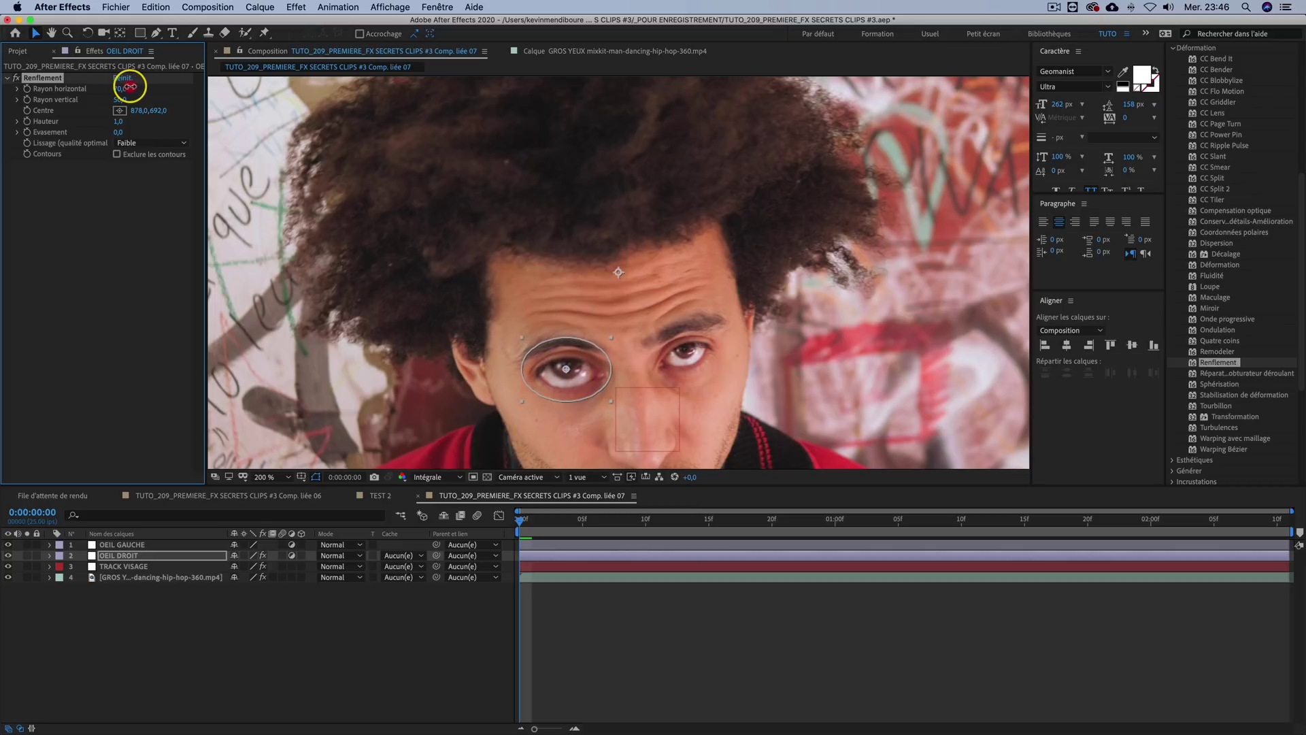
click(125, 88)
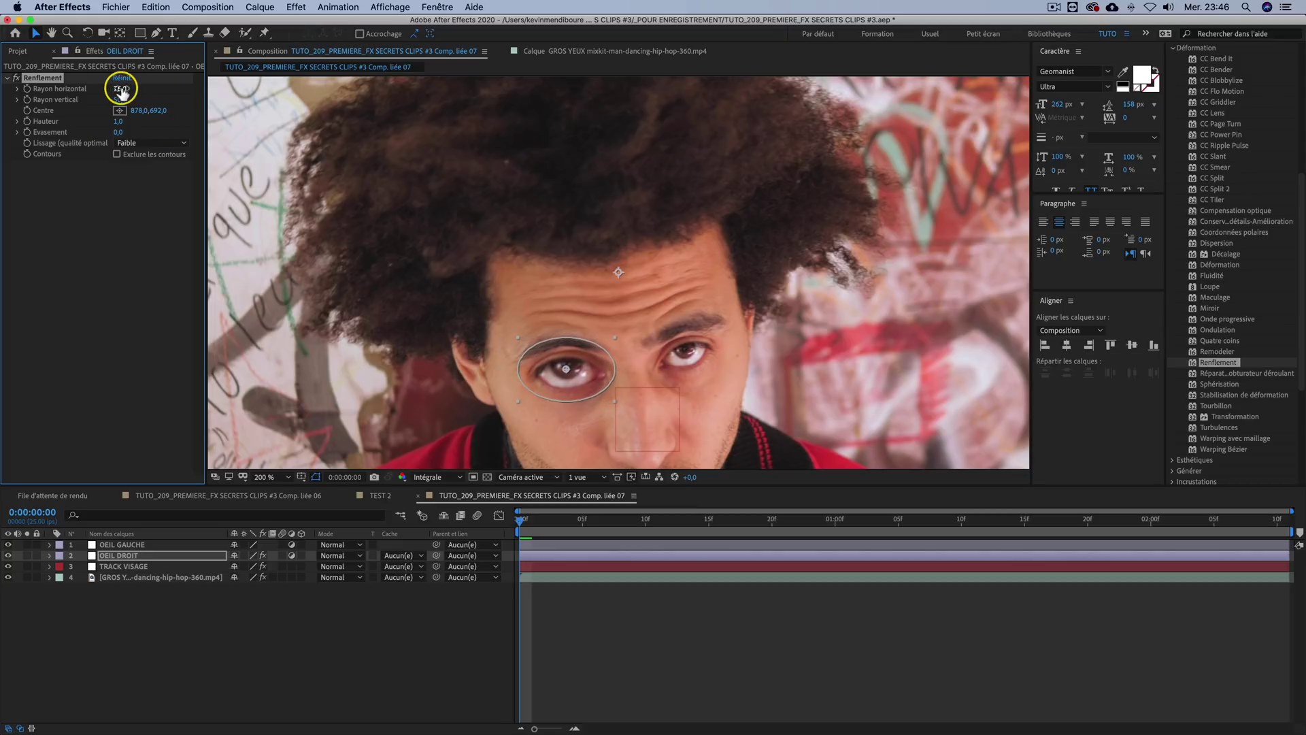
text(80)
key(Return)
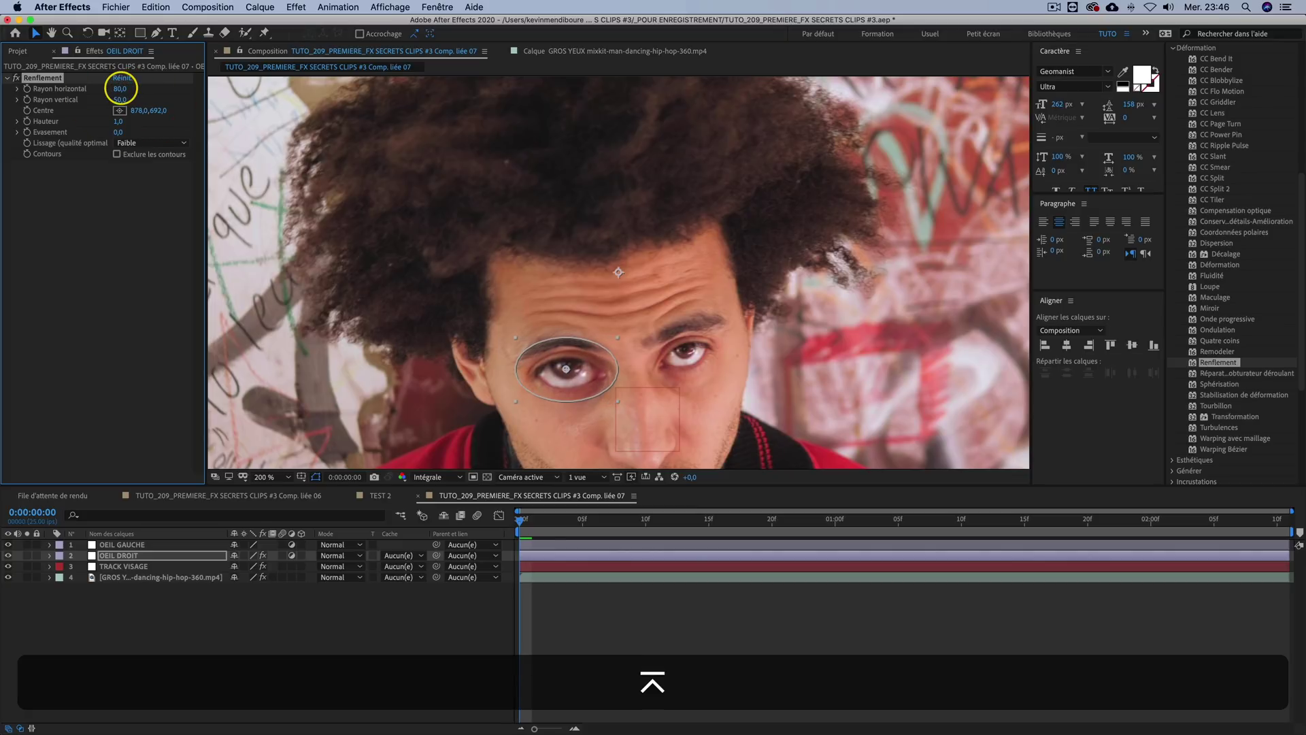
click(120, 99)
text(80)
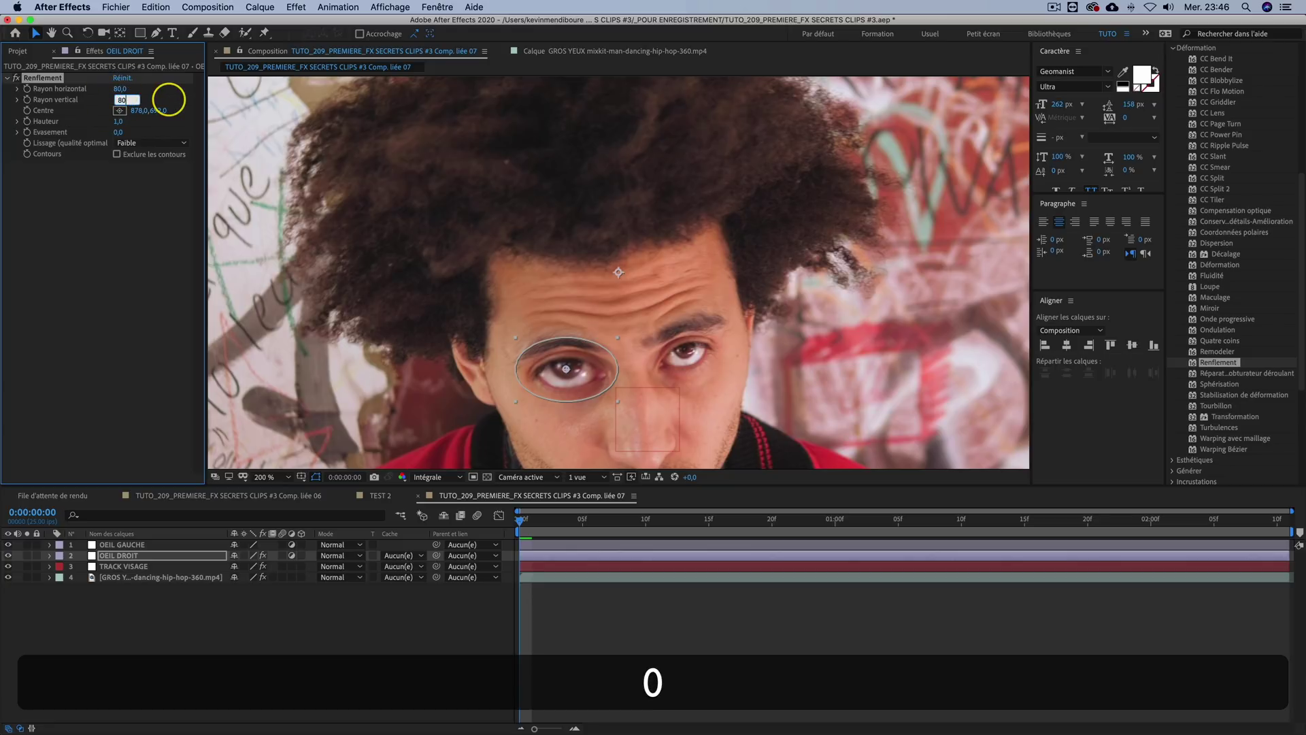
key(Return)
click(451, 407)
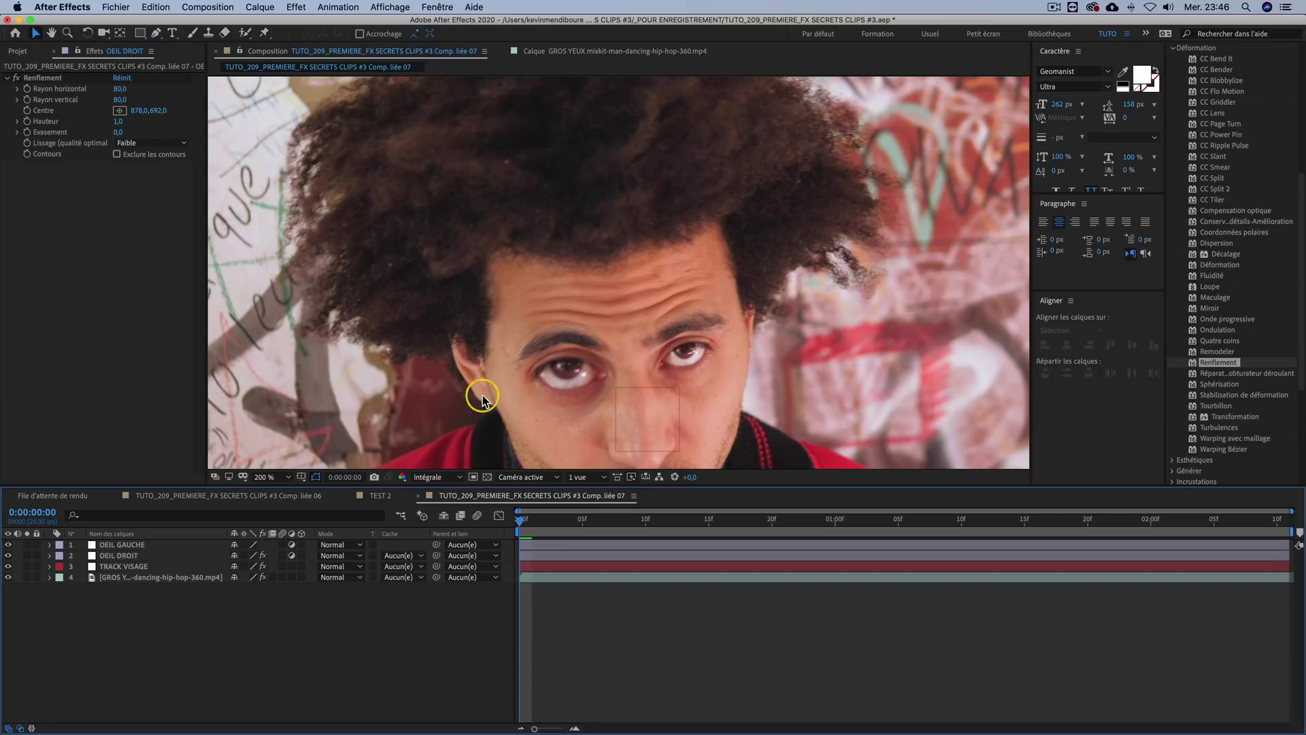
Step: Set the Renflement height (Hauteur) to 1.6 and scrub the start of the timeline to check the bulge
click(120, 121)
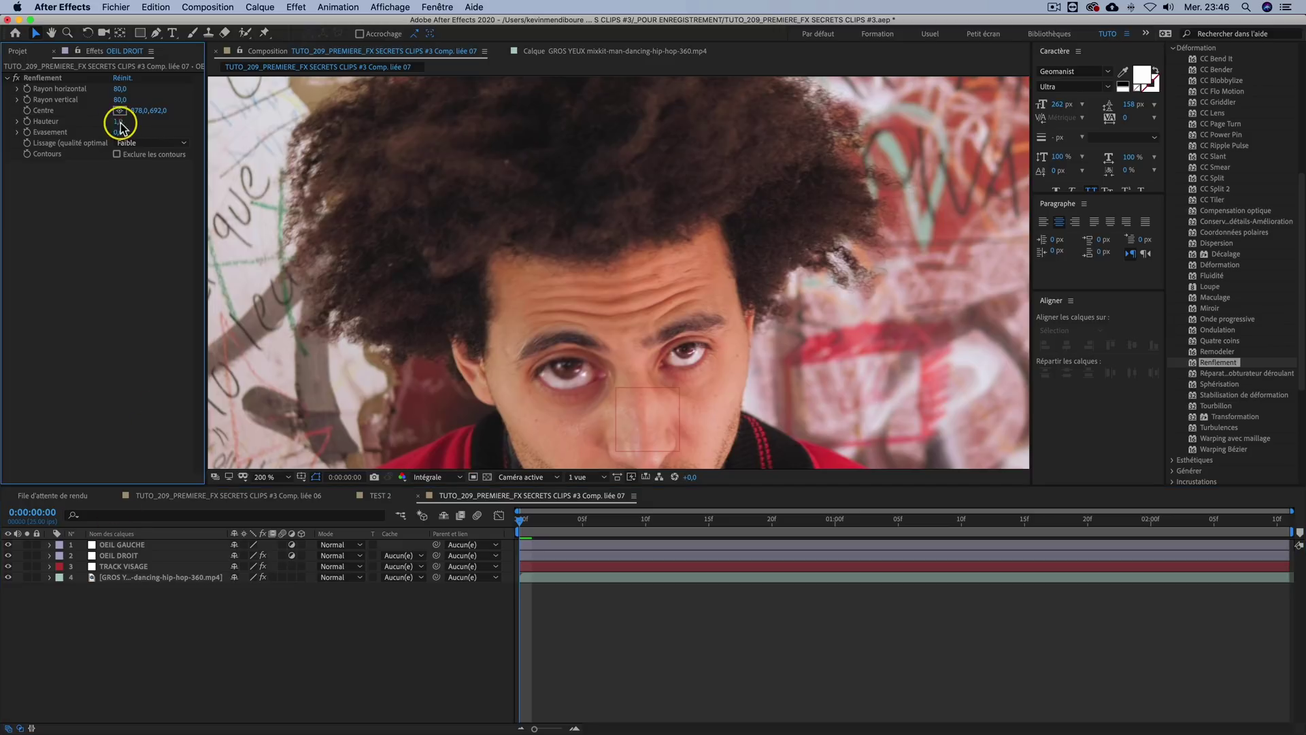
text(1)
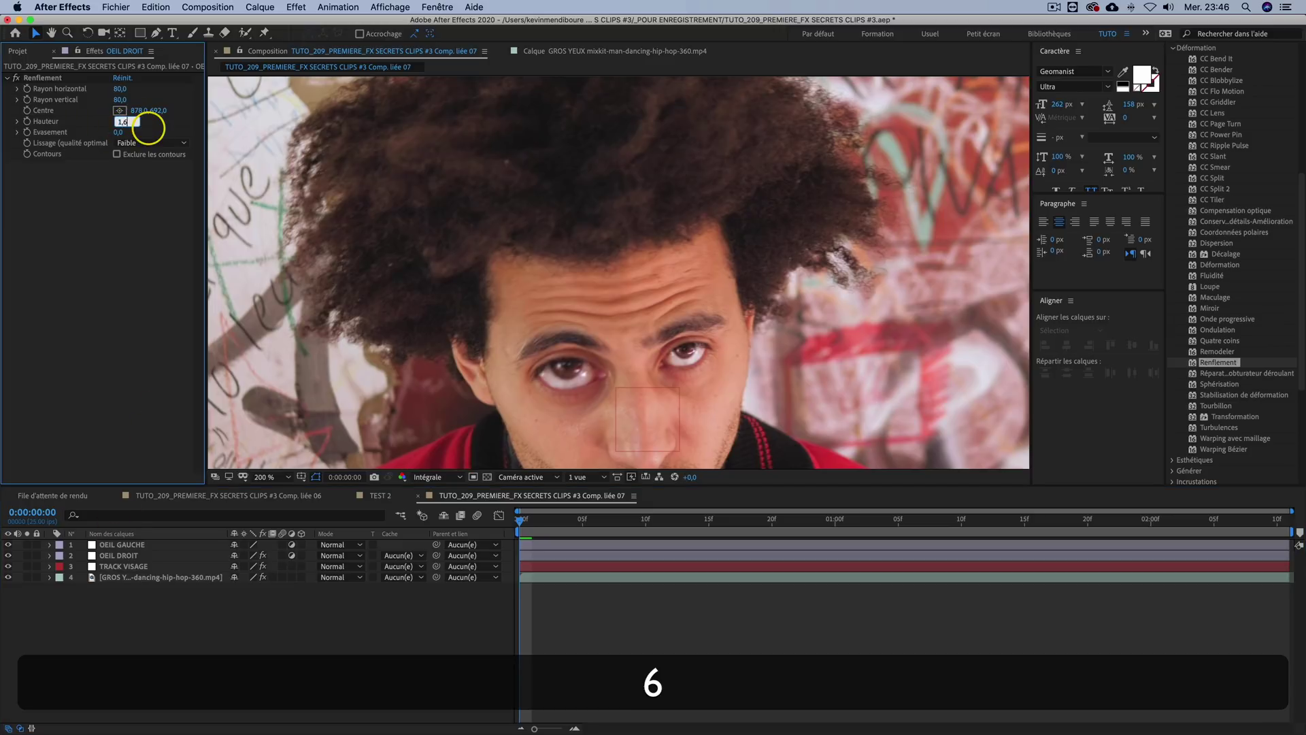
click(534, 522)
drag(530, 522, 479, 520)
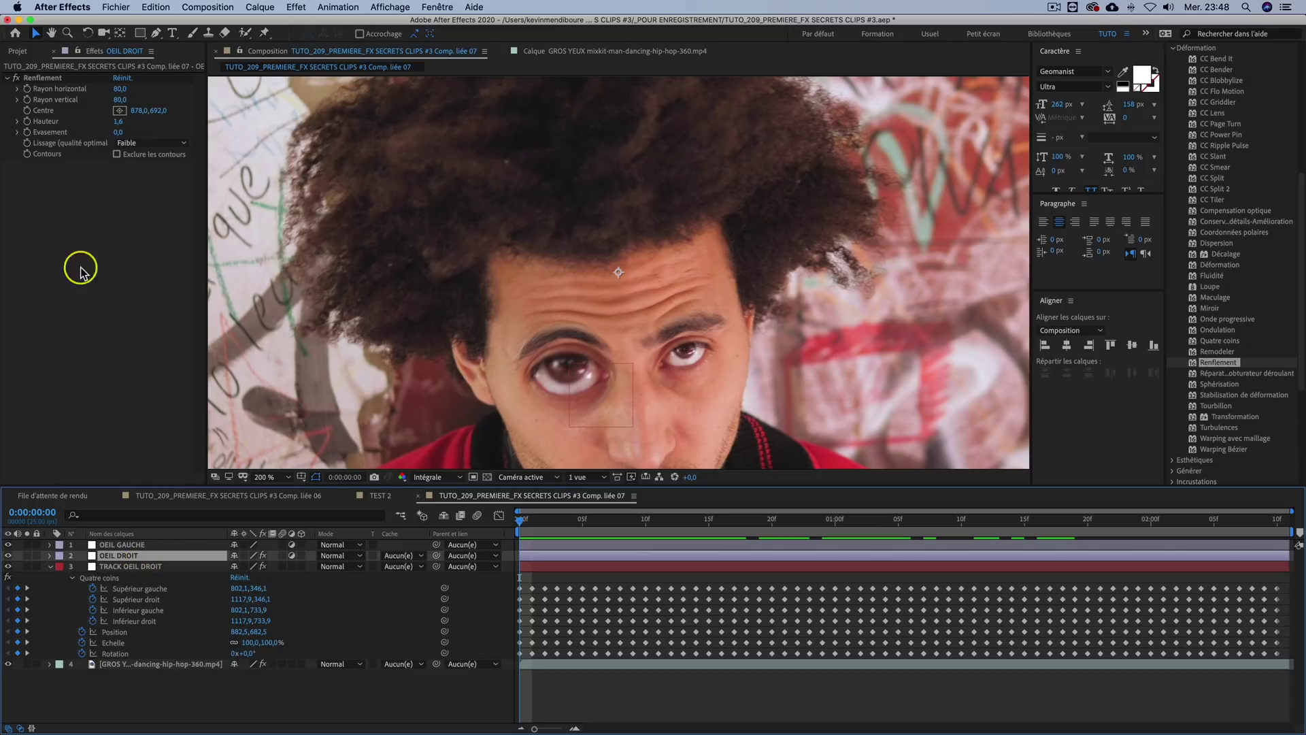
Step: Link the Renflement centre on OEIL DROIT to the TRACK OEIL DROIT position with an expression, and scrub the clip to check it
alt+click(28, 111)
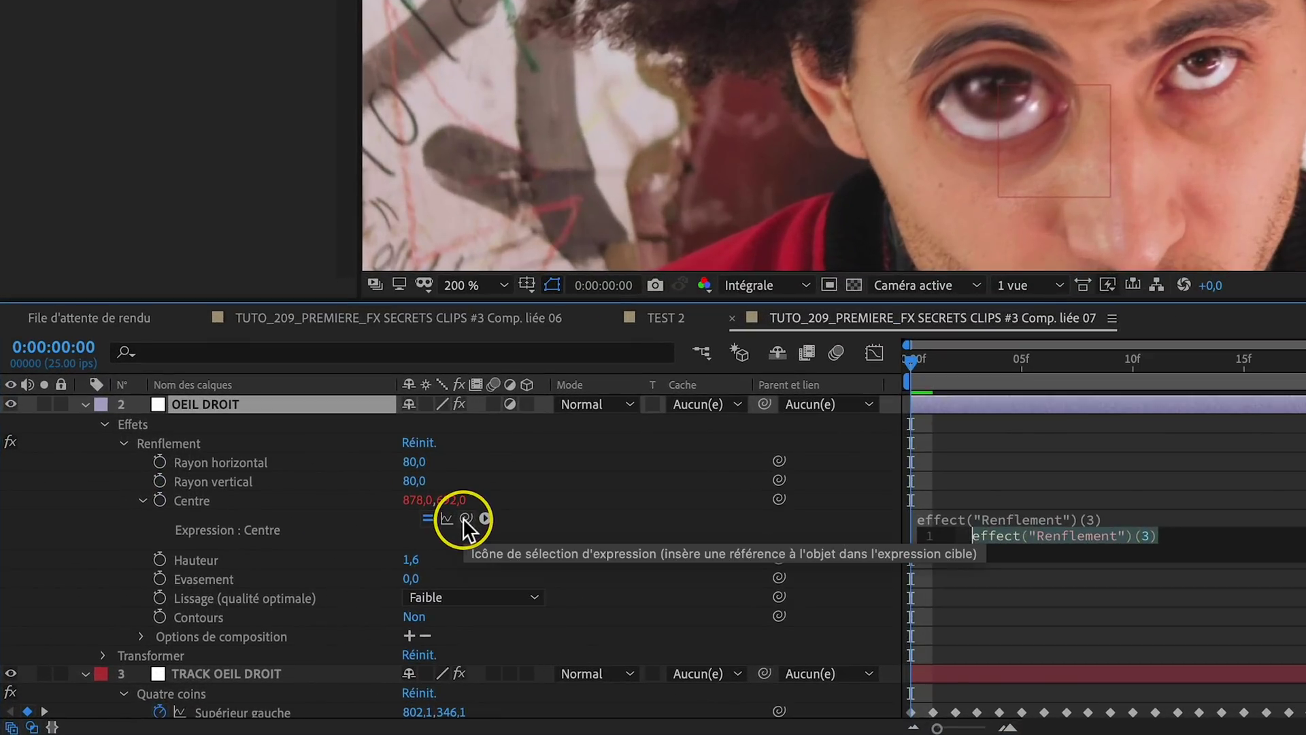
drag(465, 520, 198, 650)
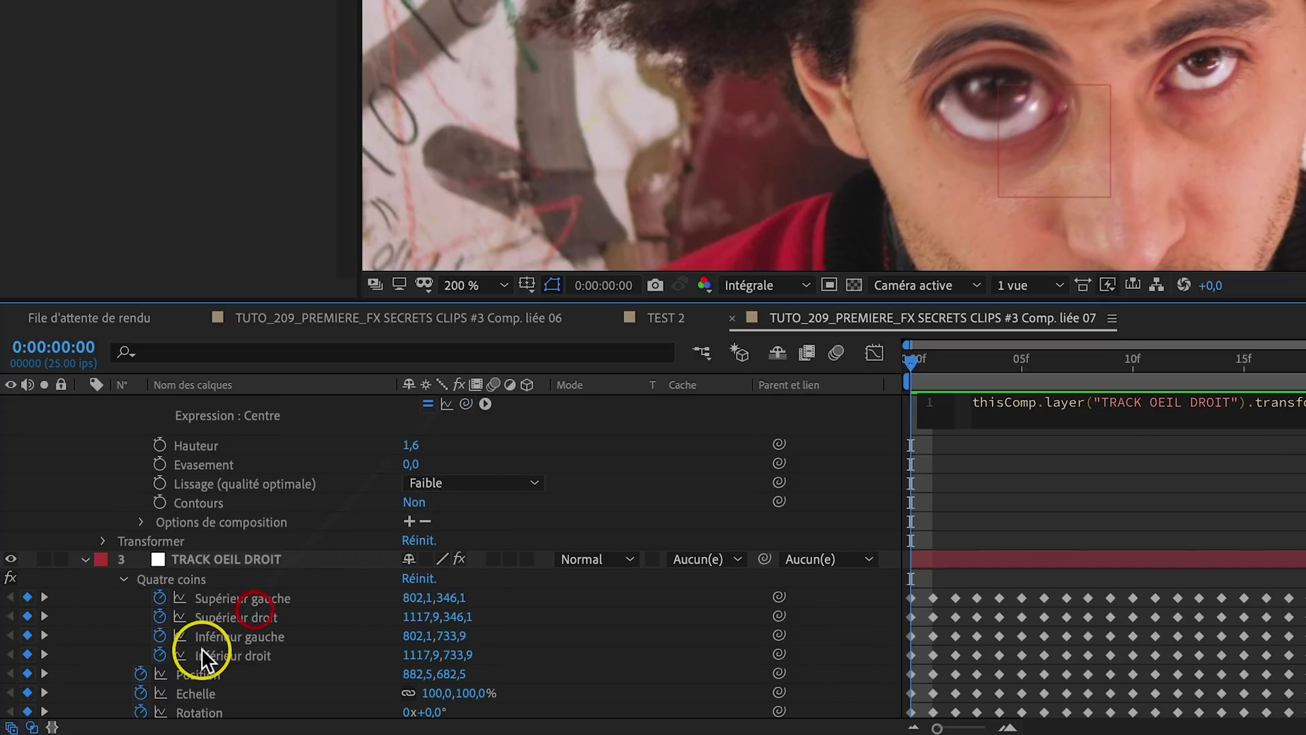
scroll(618, 582, up, 3)
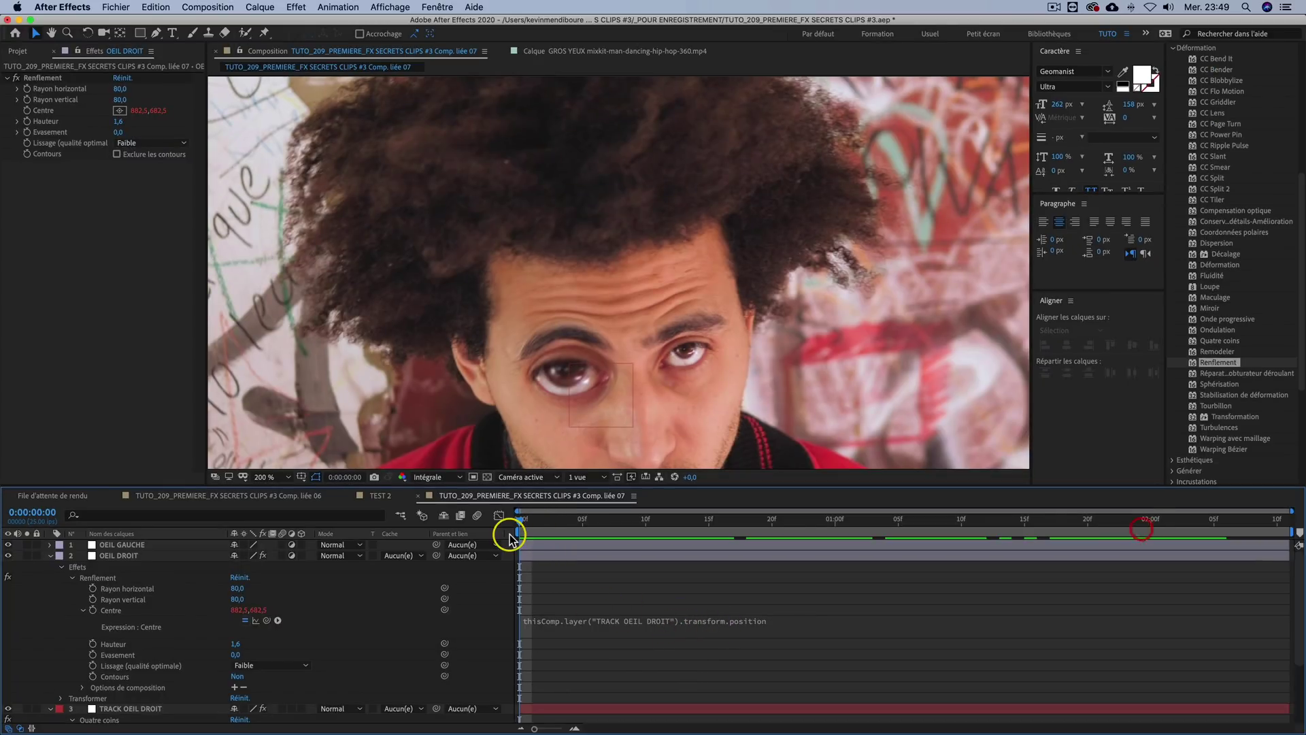
drag(541, 533, 997, 525)
drag(1256, 535, 609, 528)
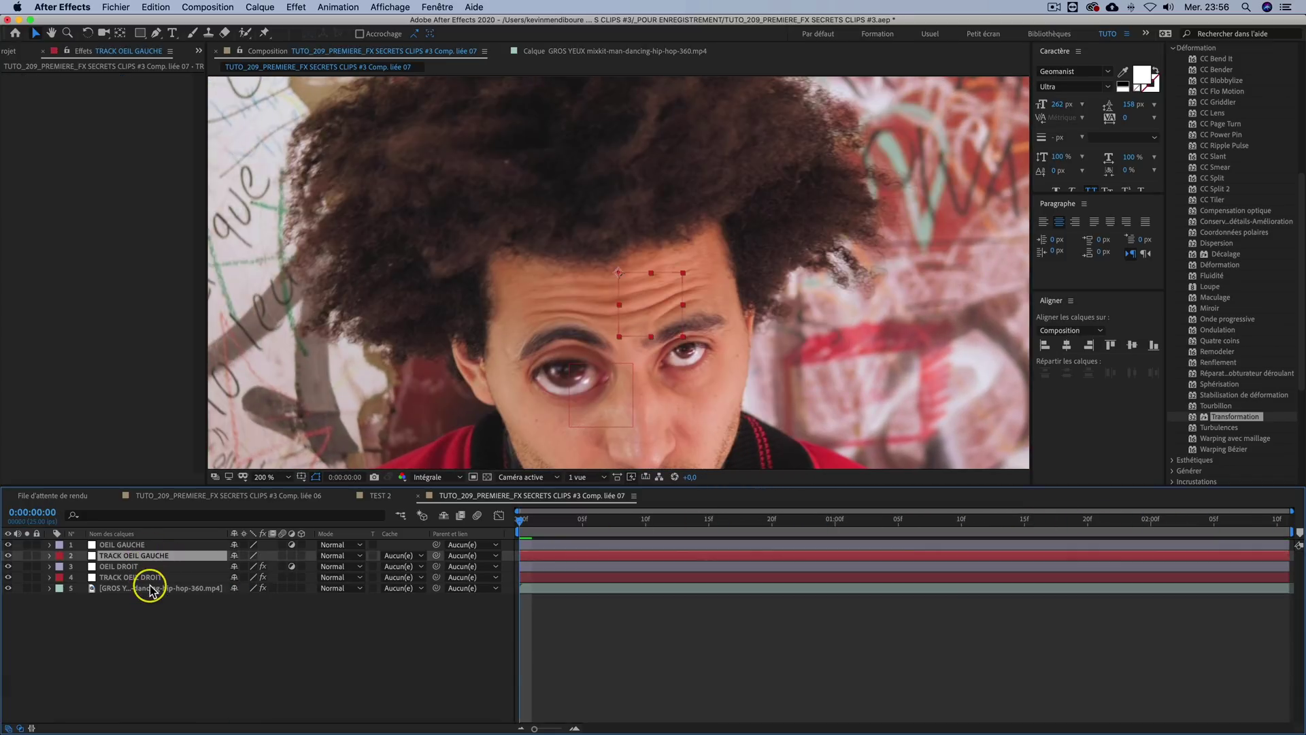
Step: Relaunch Mocha from the GROS YEUX footage layer, and draw and track a closed spline around the man's left eye
click(145, 588)
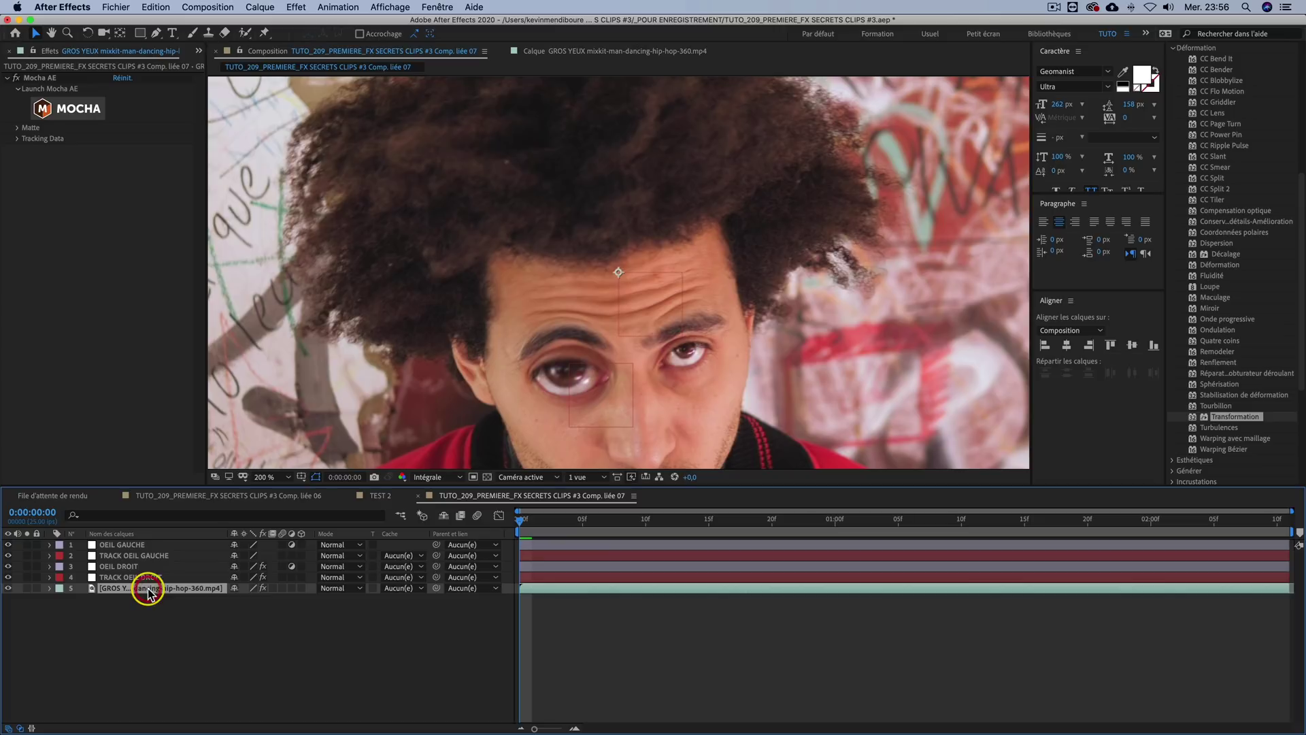
click(95, 120)
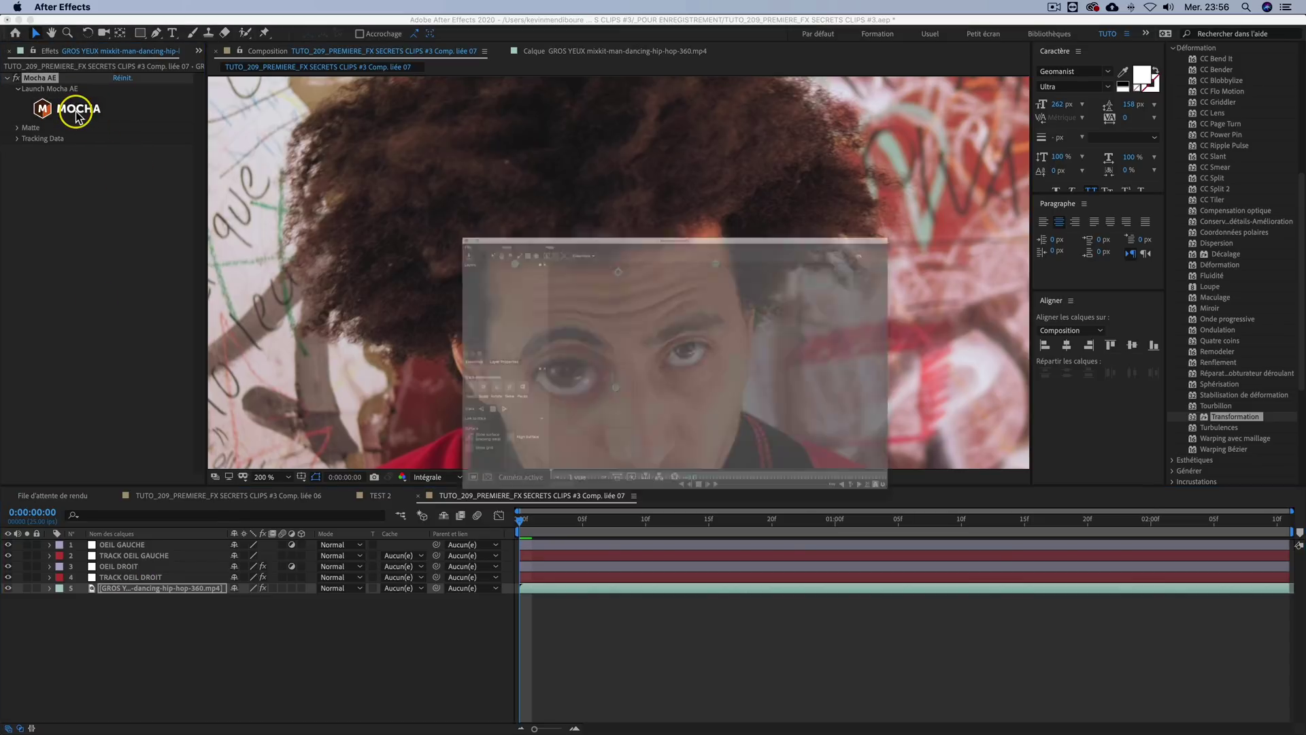
click(784, 420)
click(794, 432)
click(819, 439)
right_click(819, 439)
key(t)
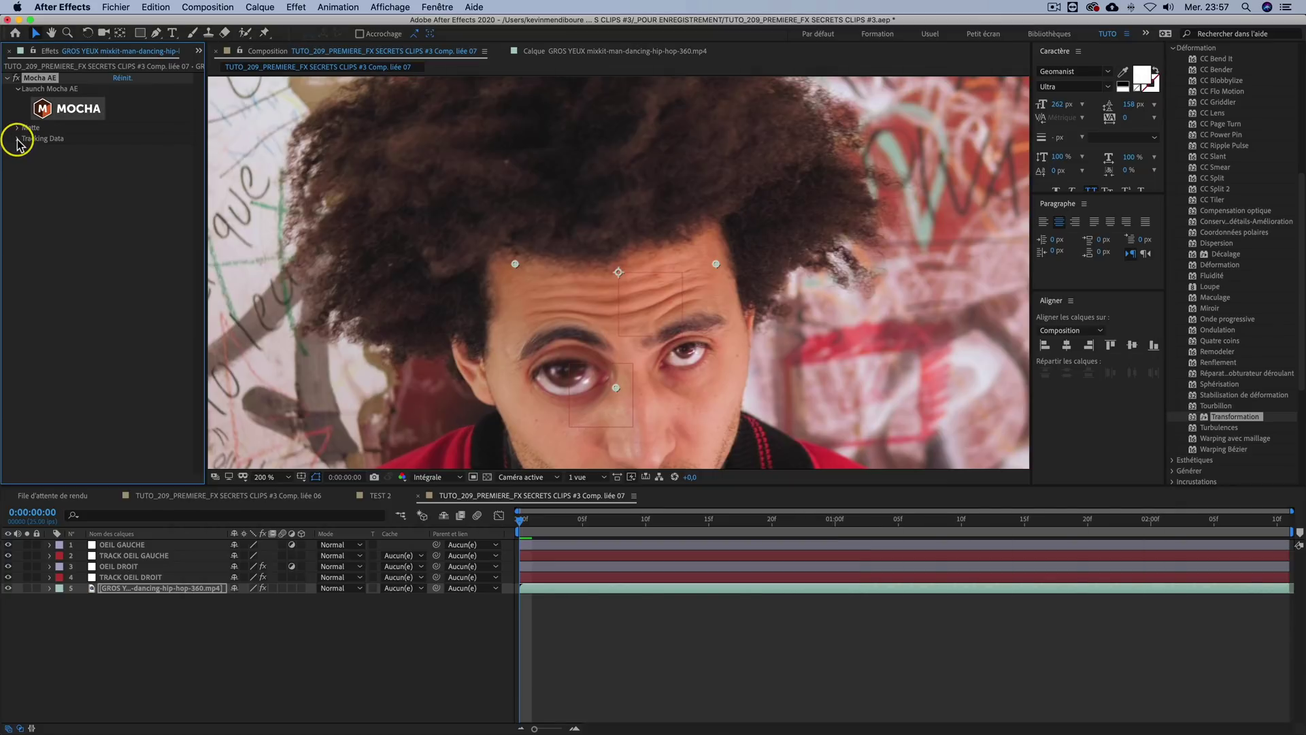
Step: Create the Mocha track data from Layer 2 and choose TRACK OEIL GAUCHE as its export layer
click(17, 139)
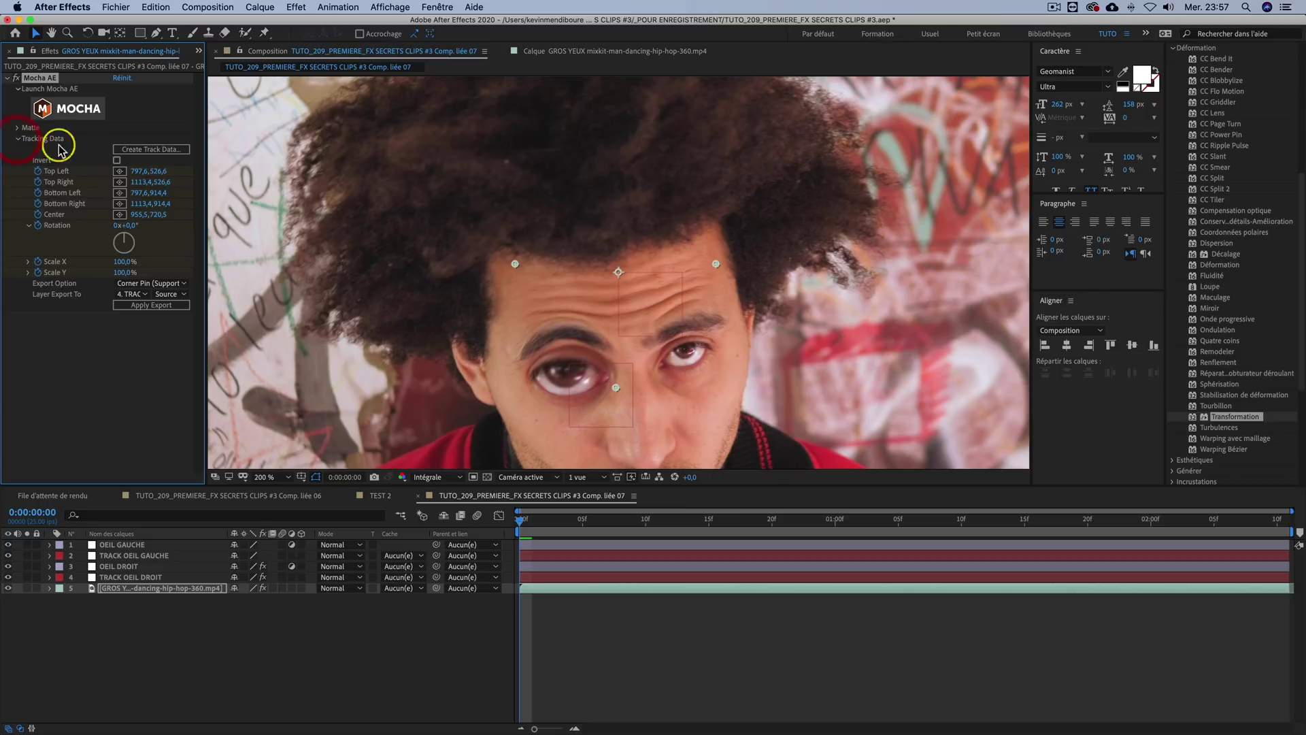
click(156, 150)
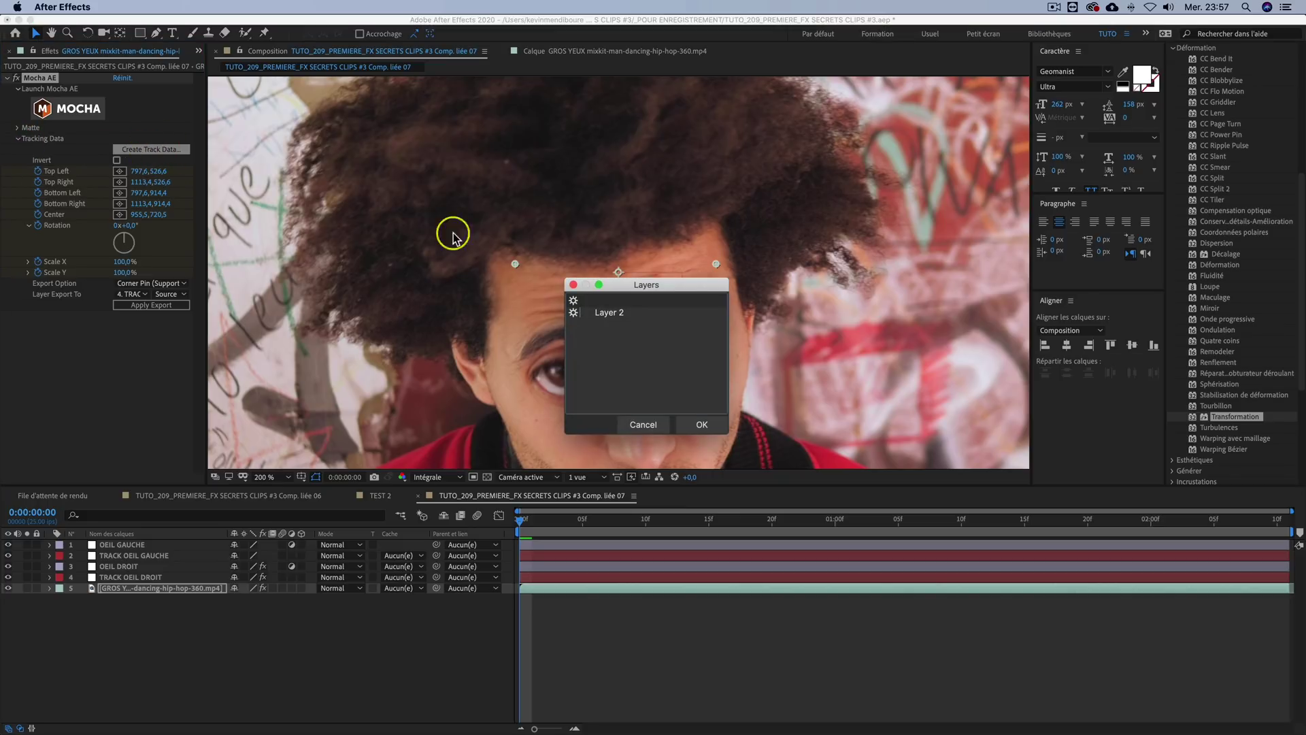
click(622, 316)
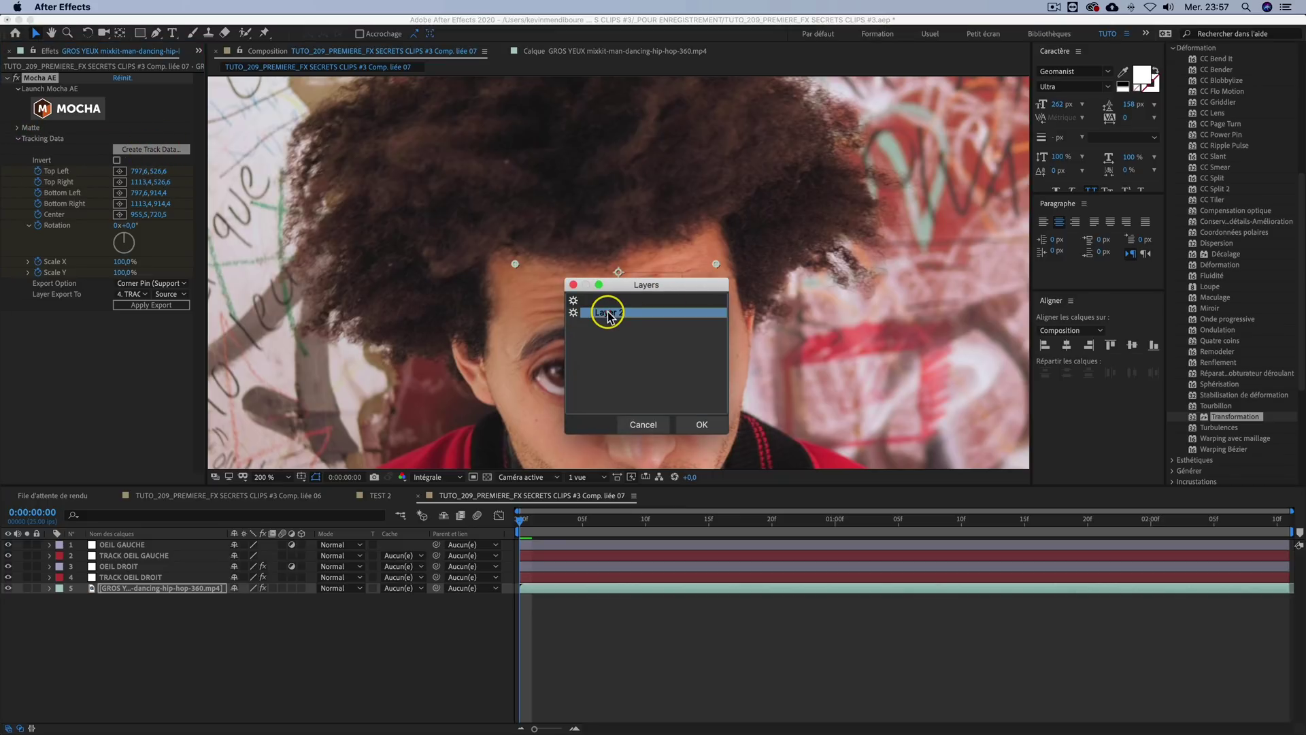
click(703, 425)
click(131, 294)
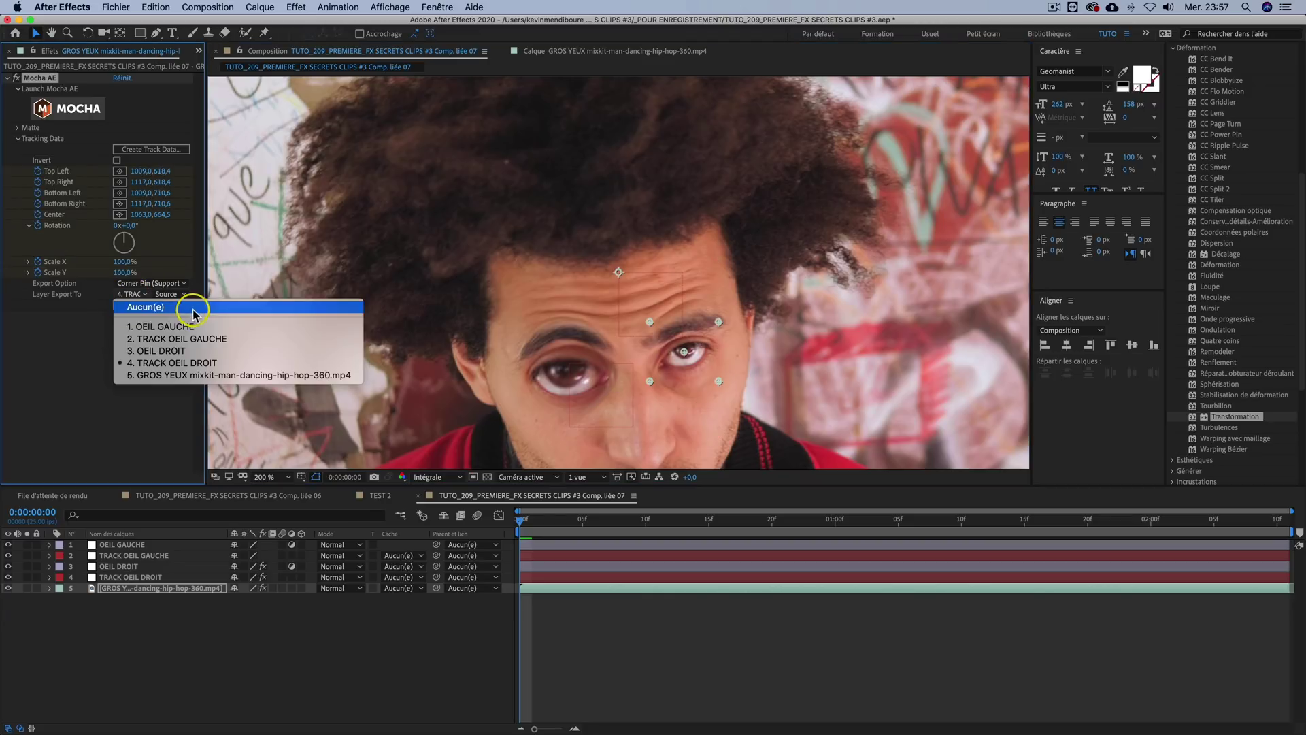
click(198, 338)
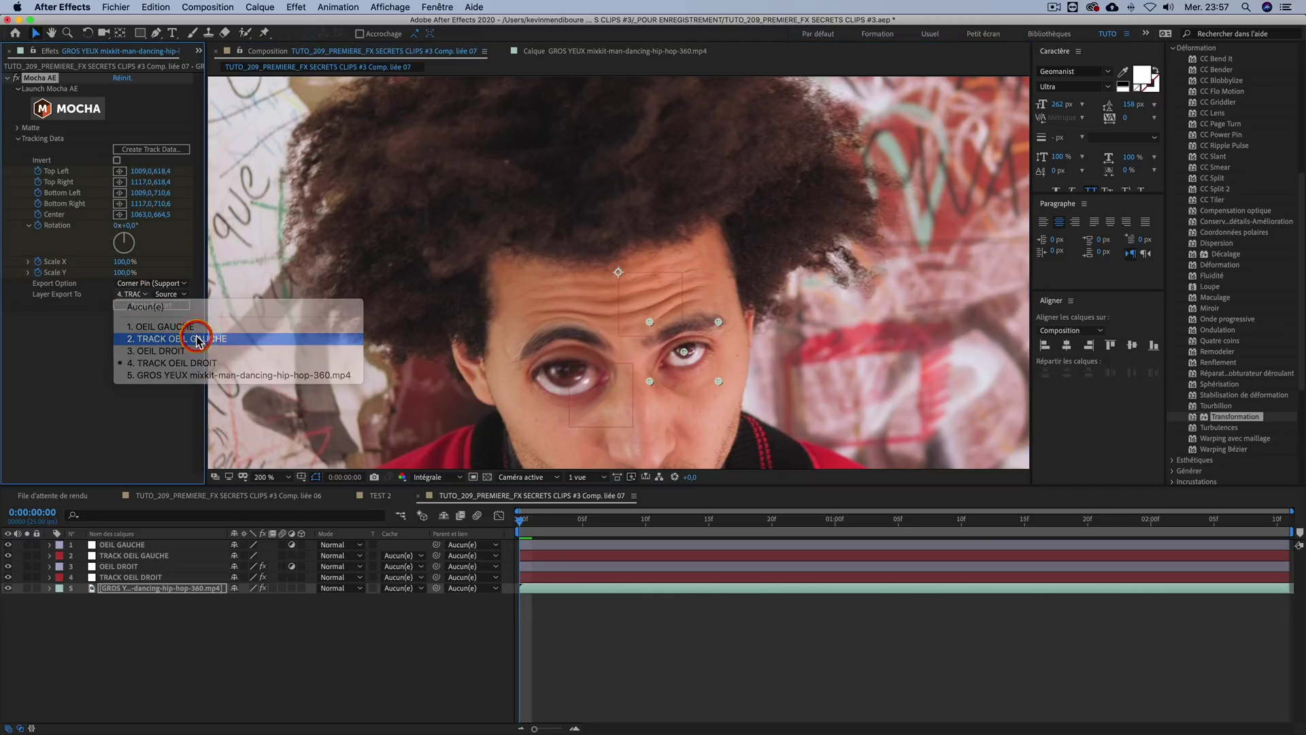
Step: Apply the Mocha track export to the TRACK OEIL GAUCHE null and scrub the timeline to check the tracking
click(171, 307)
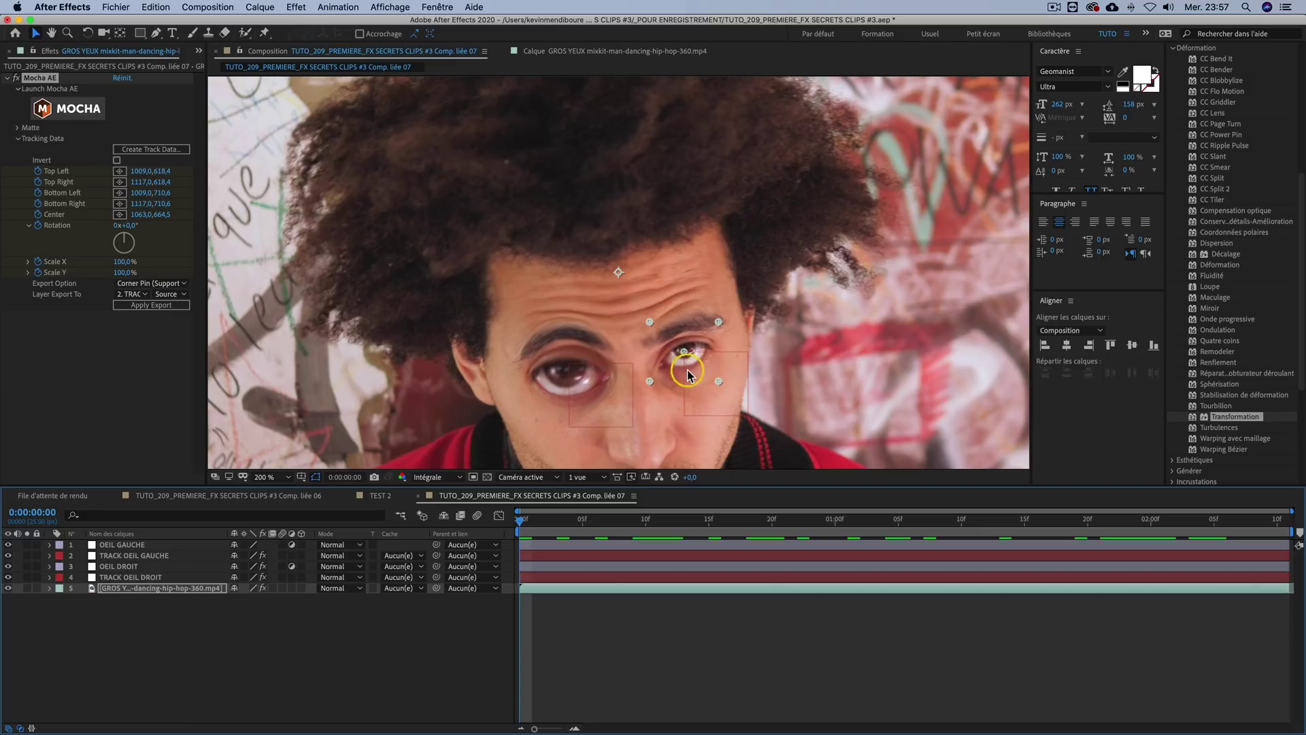
drag(557, 517, 517, 536)
Step: Copy the Renflement effect from the OEIL DROIT layer onto the OEIL GAUCHE layer
click(124, 545)
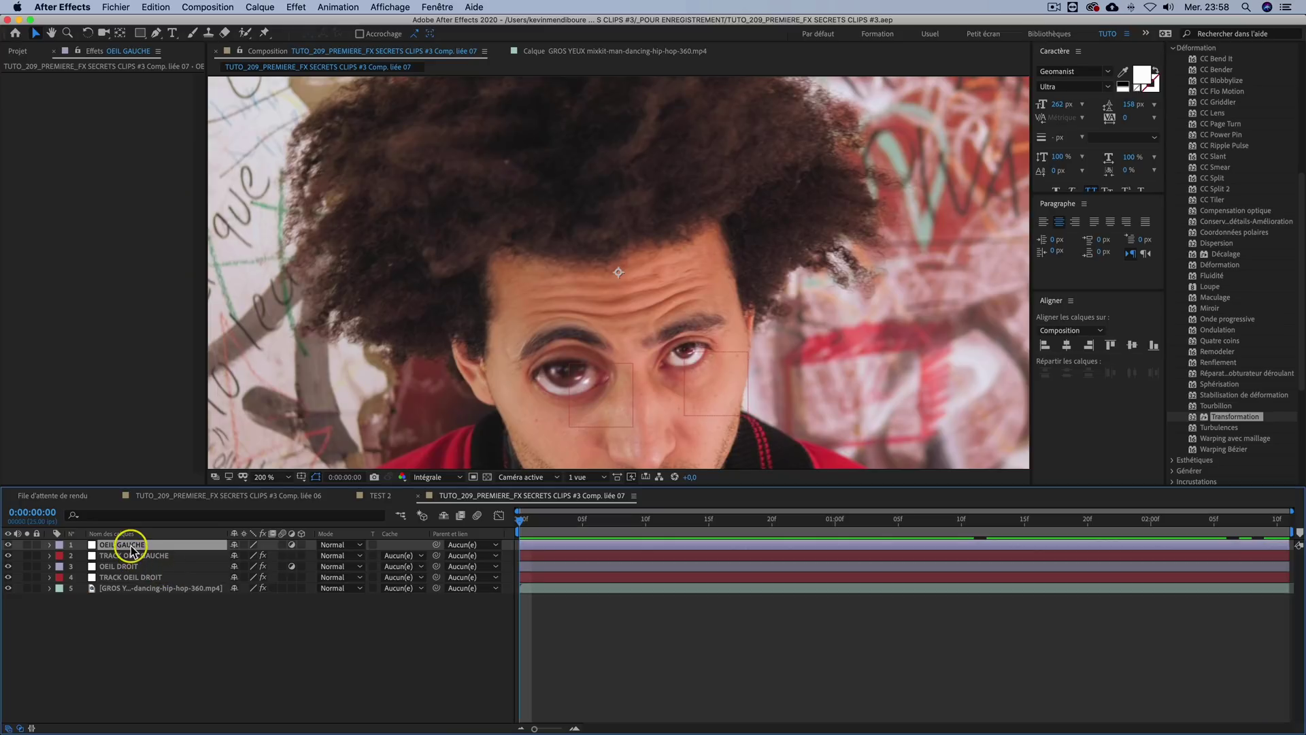
click(123, 569)
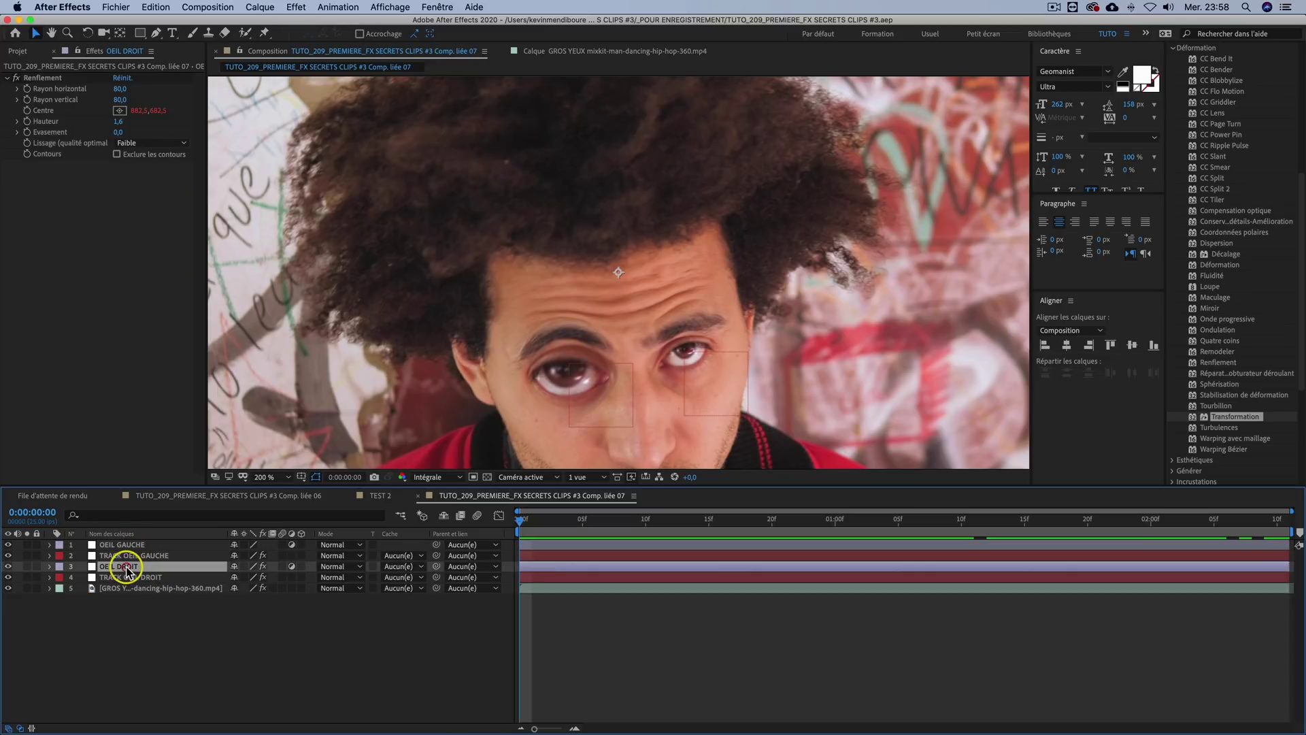
click(51, 79)
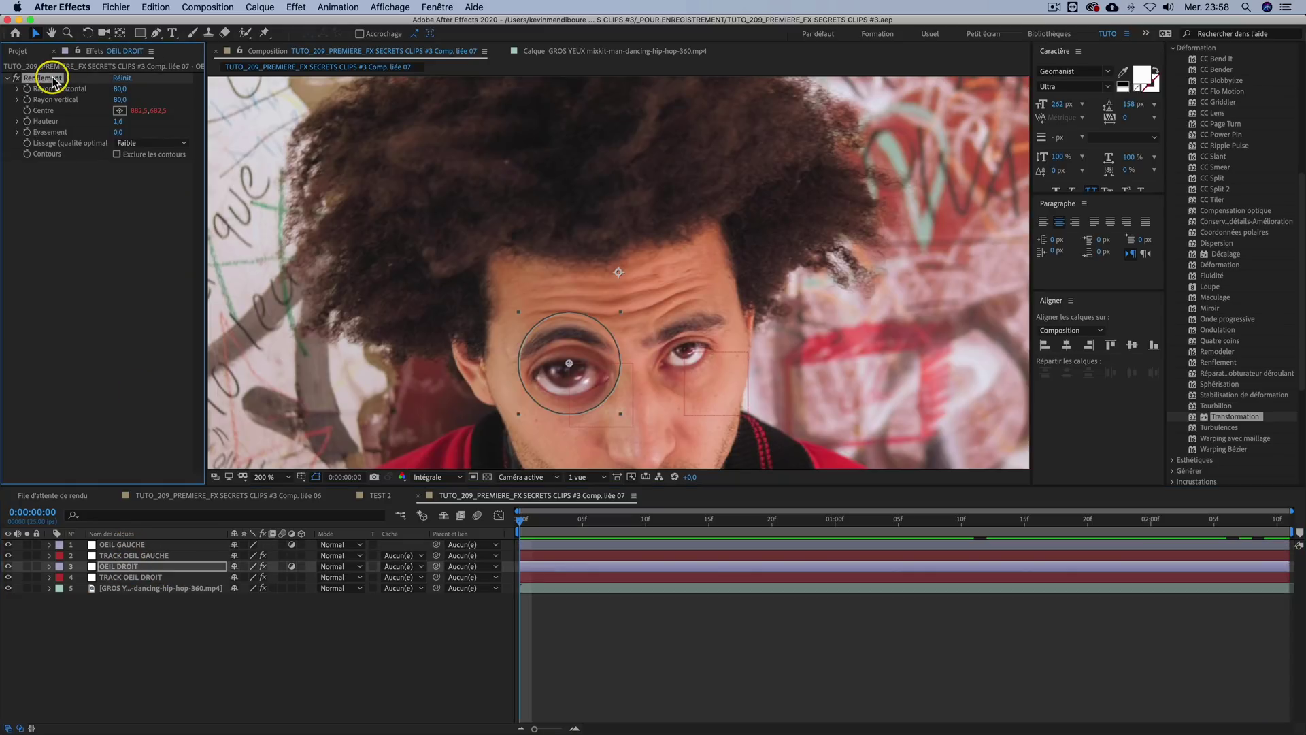
key(super+c)
click(128, 544)
key(super+v)
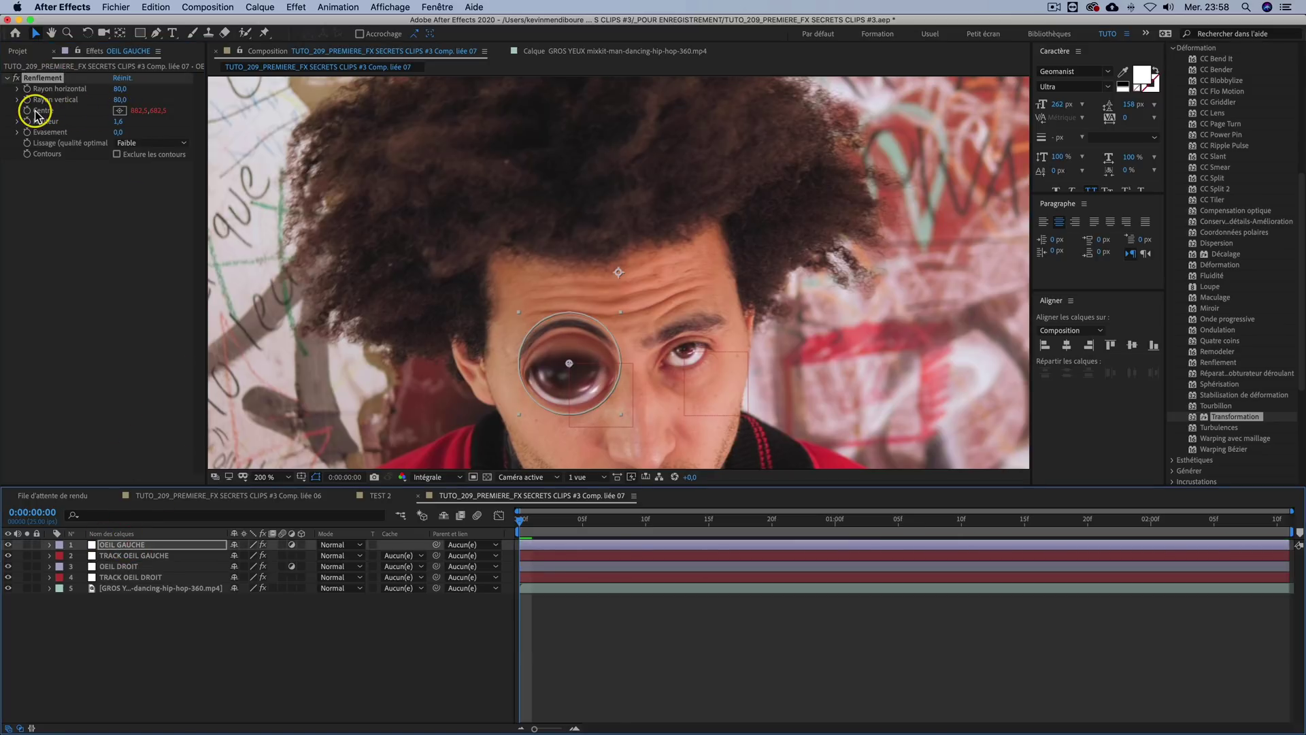
Step: Replace the Renflement centre expression on OEIL GAUCHE with a link to the TRACK OEIL GAUCHE position, and scrub the clip to check it
key(alt)
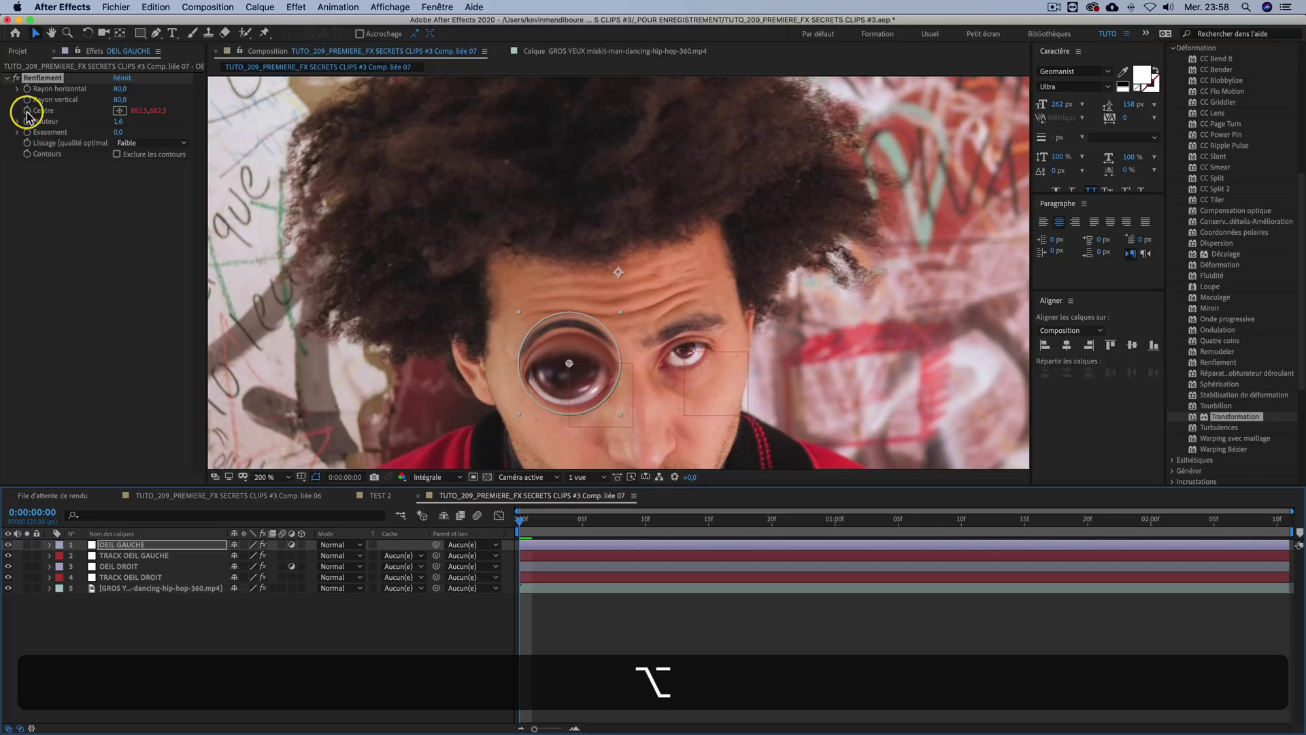
alt+click(27, 111)
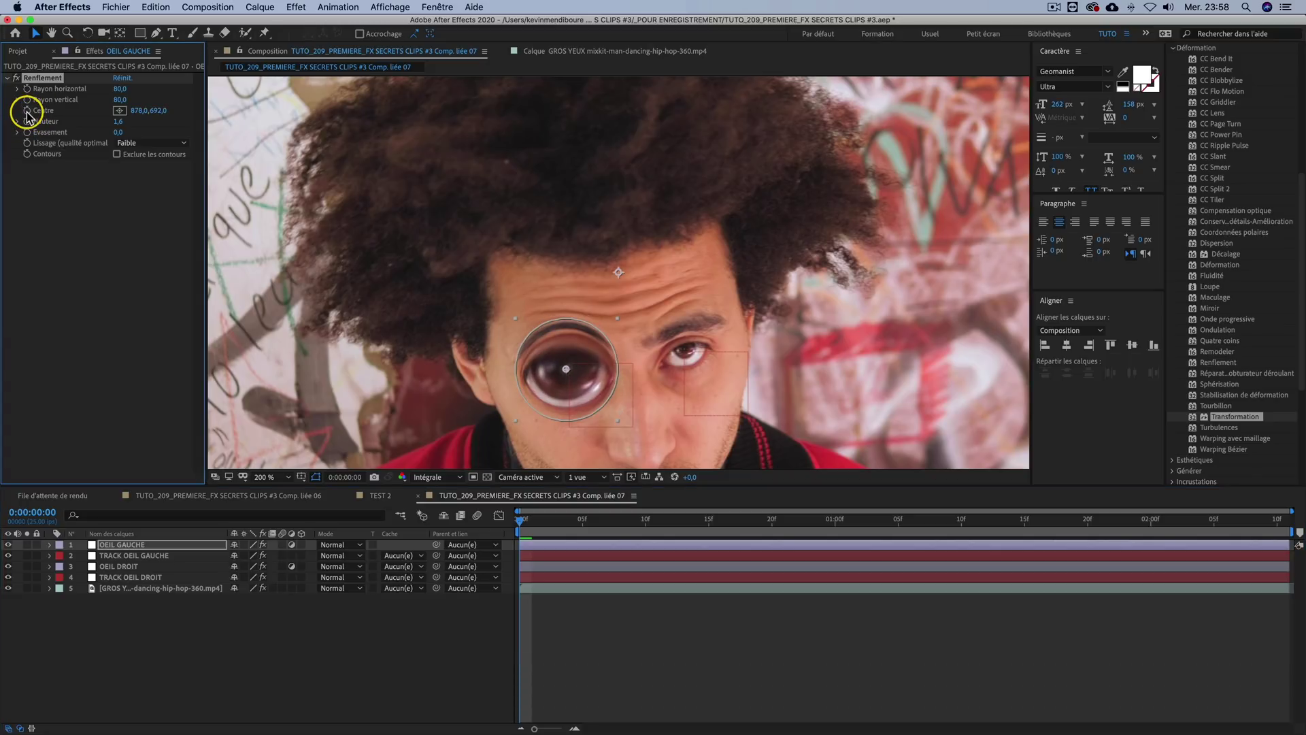
alt+click(27, 111)
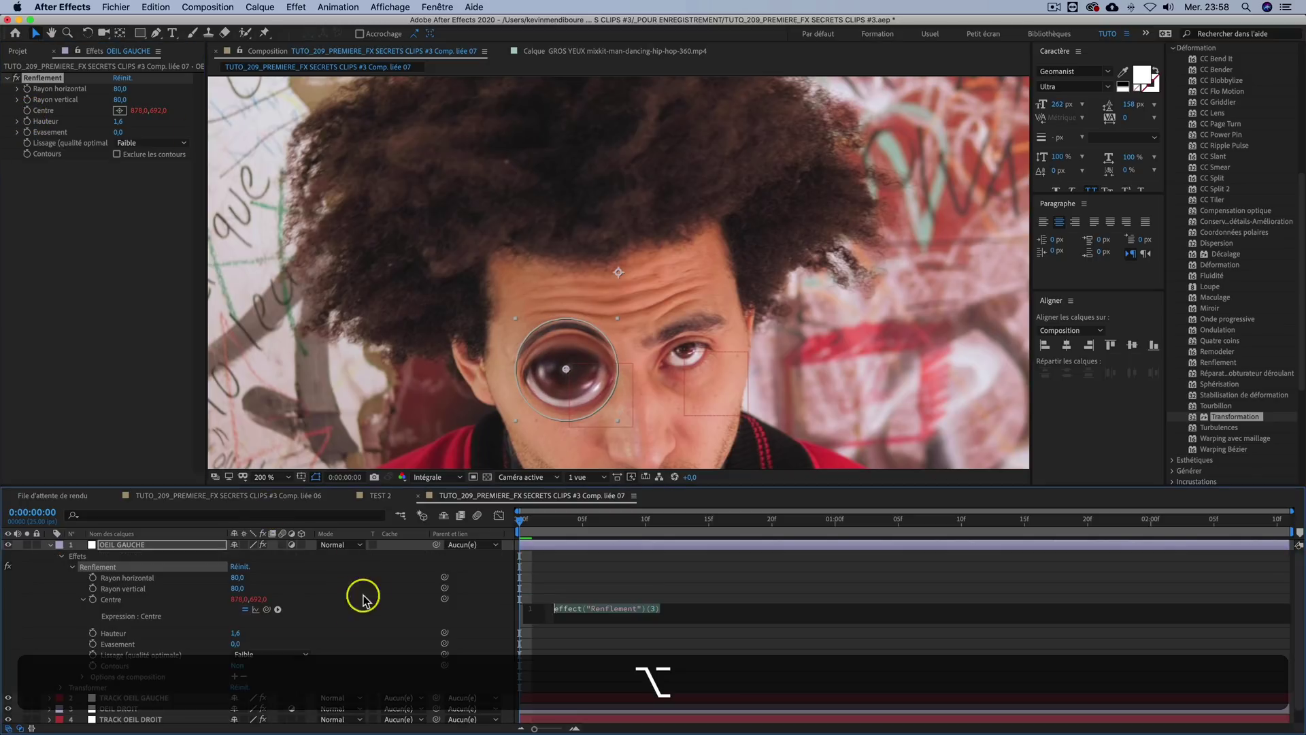
key(p)
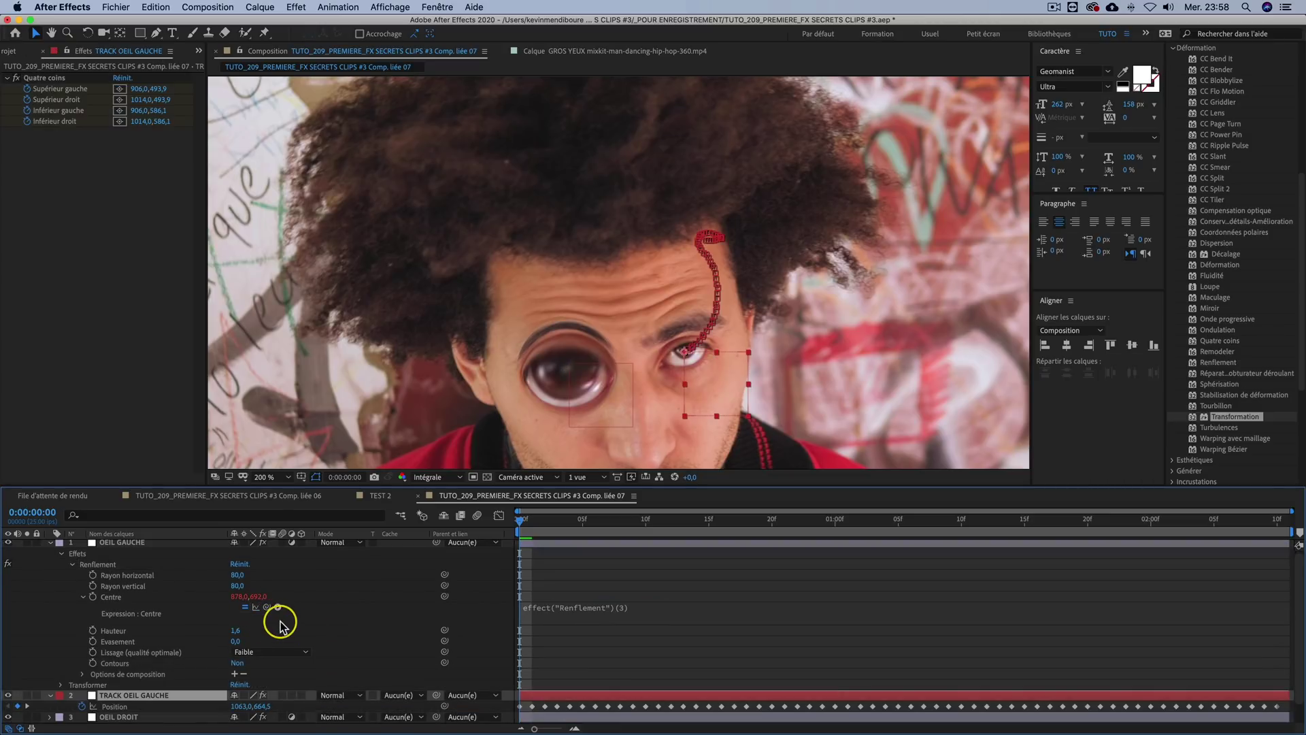
drag(267, 607, 134, 709)
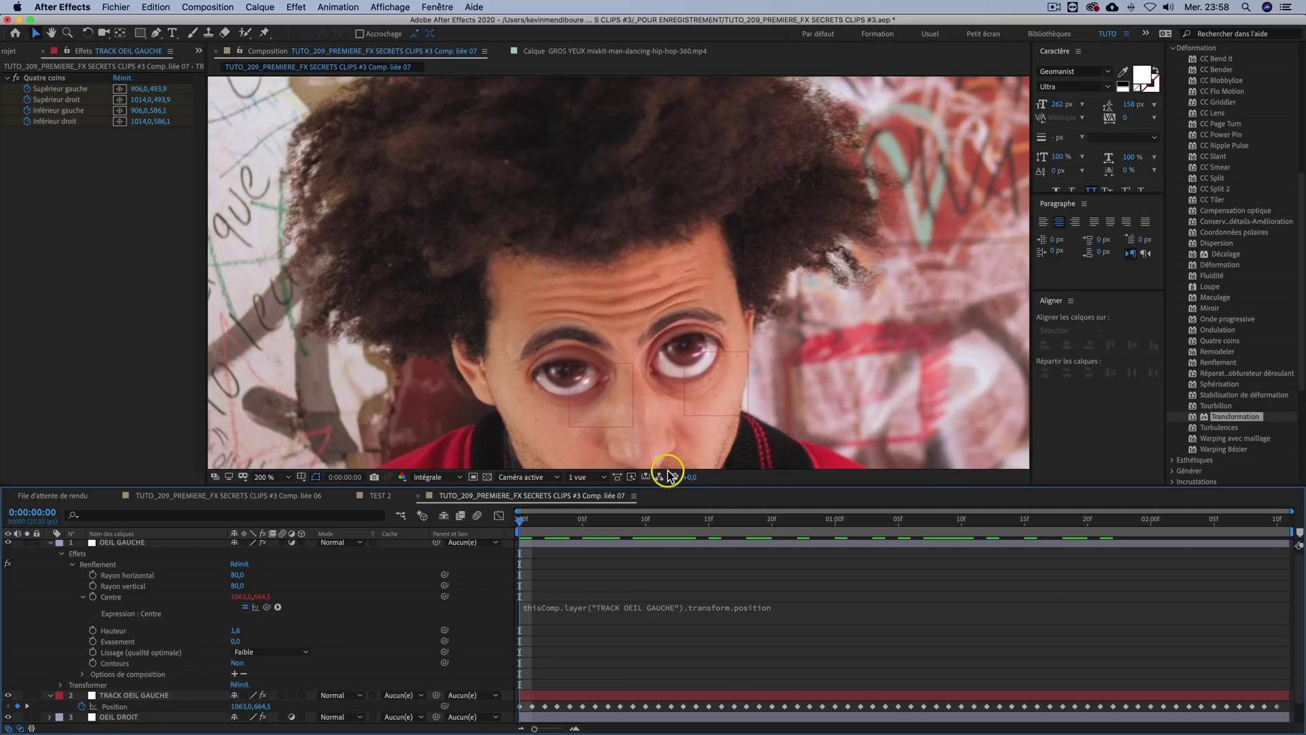
drag(548, 523, 1060, 526)
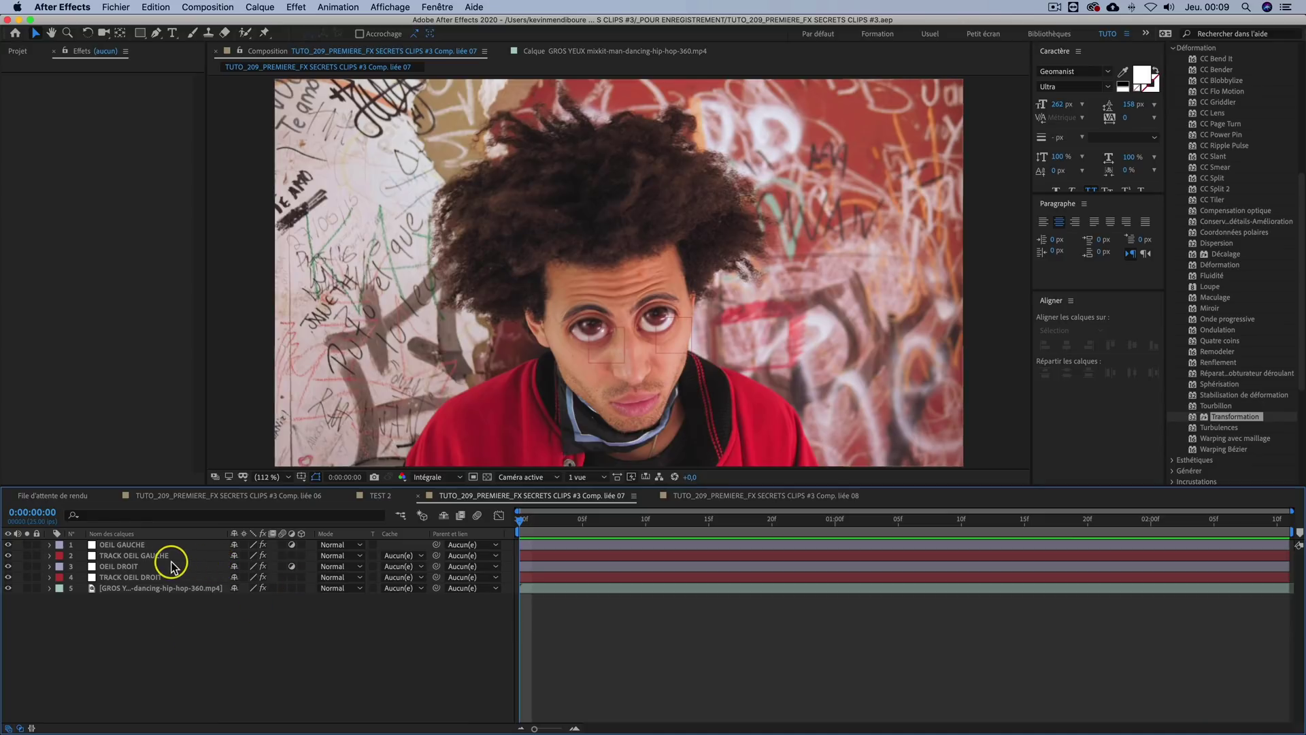
Step: Keyframe the Renflement height (Hauteur) on OEIL GAUCHE at 1.6 on frame 10 and 0 on the first frame
click(153, 546)
click(131, 548)
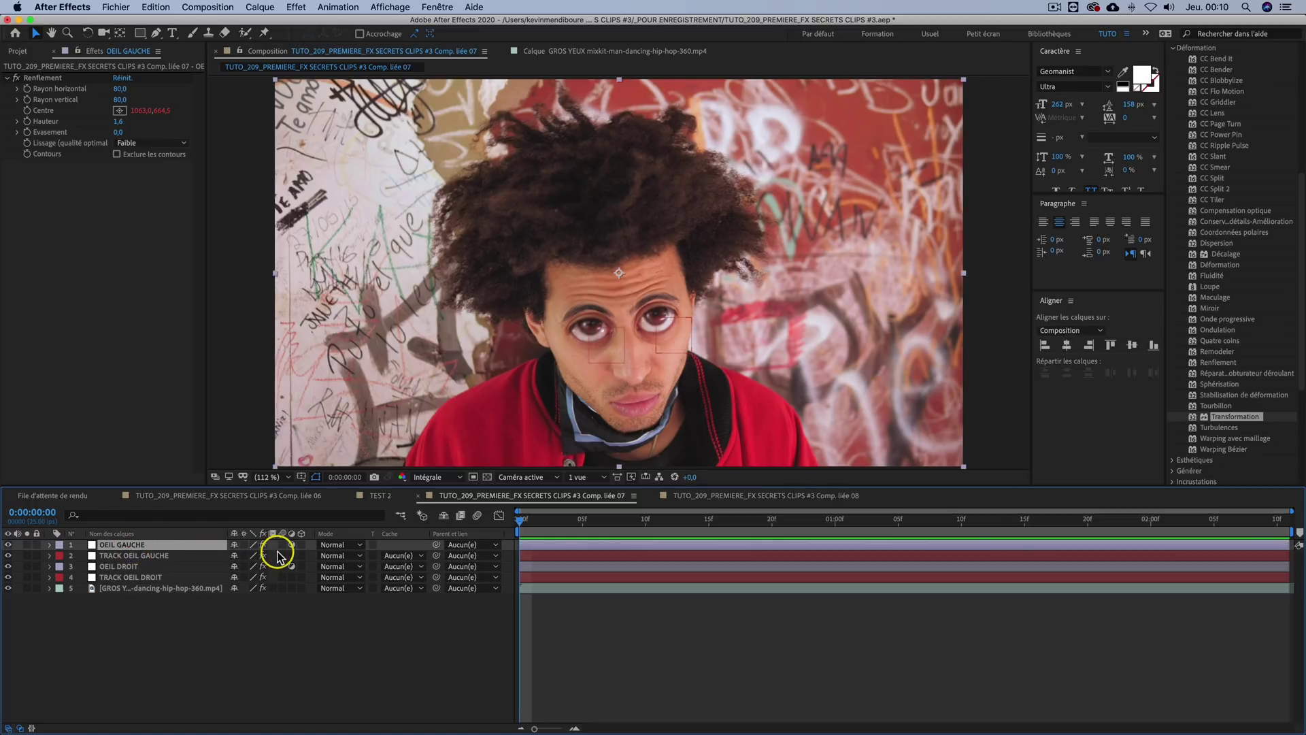
key(shift+super+Right)
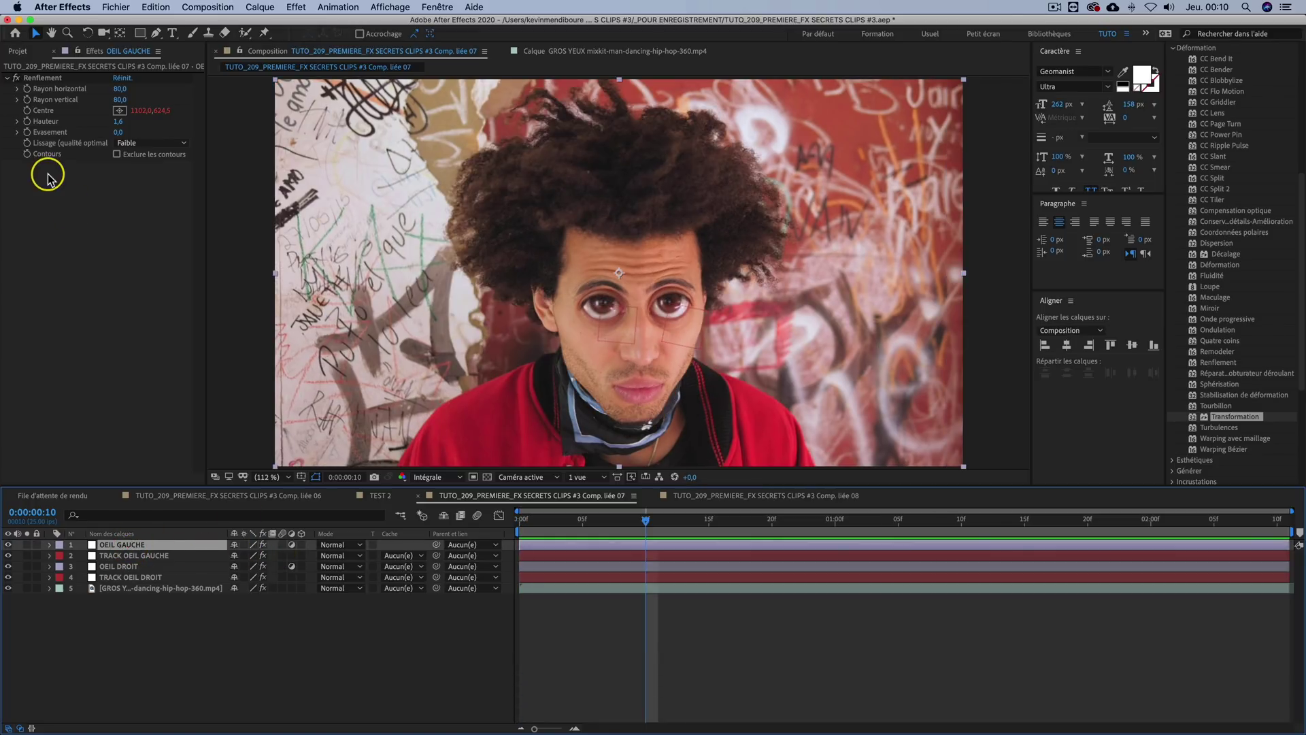
click(28, 123)
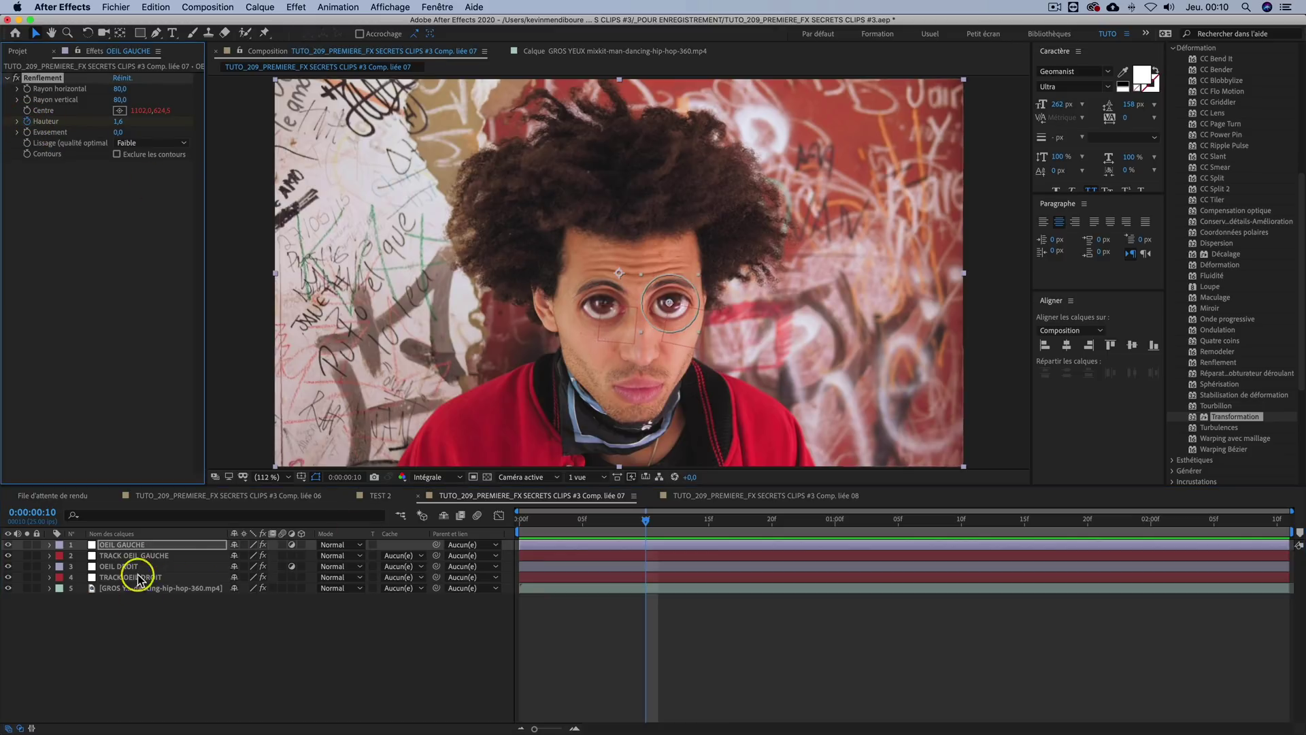
click(136, 548)
key(u)
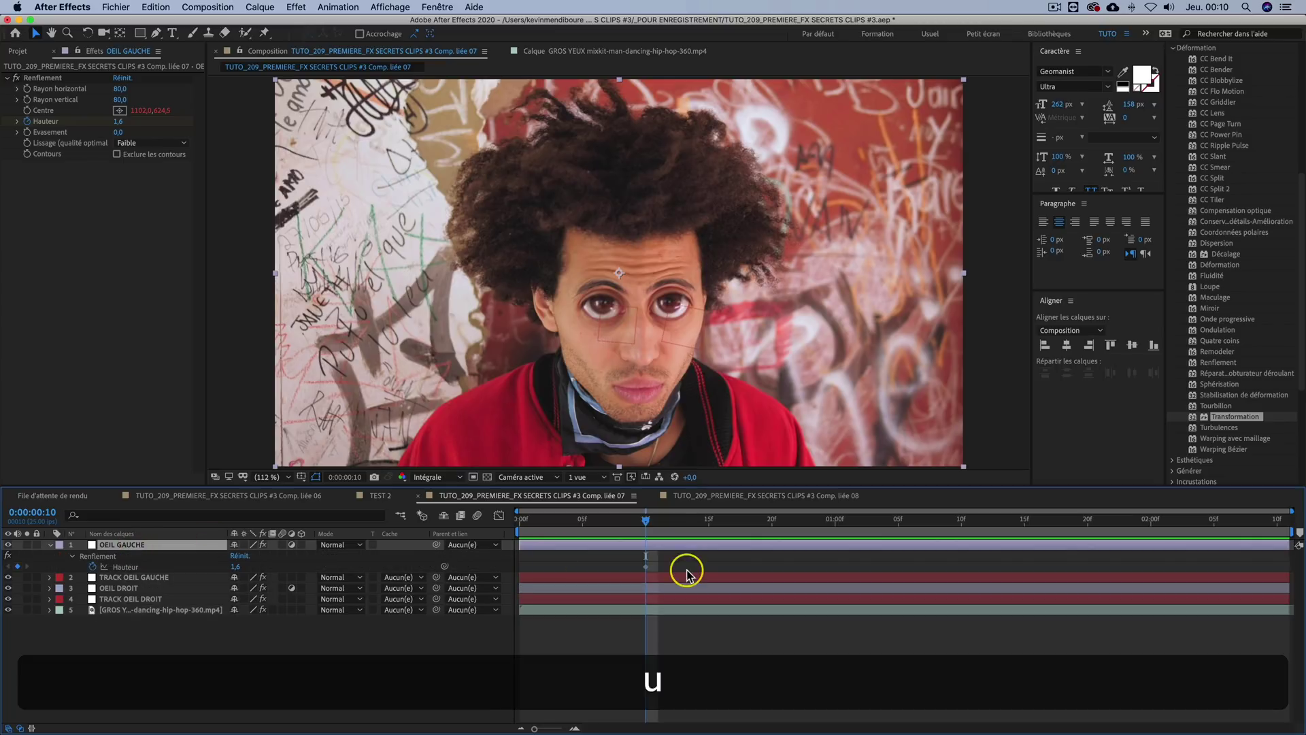
drag(647, 524, 472, 519)
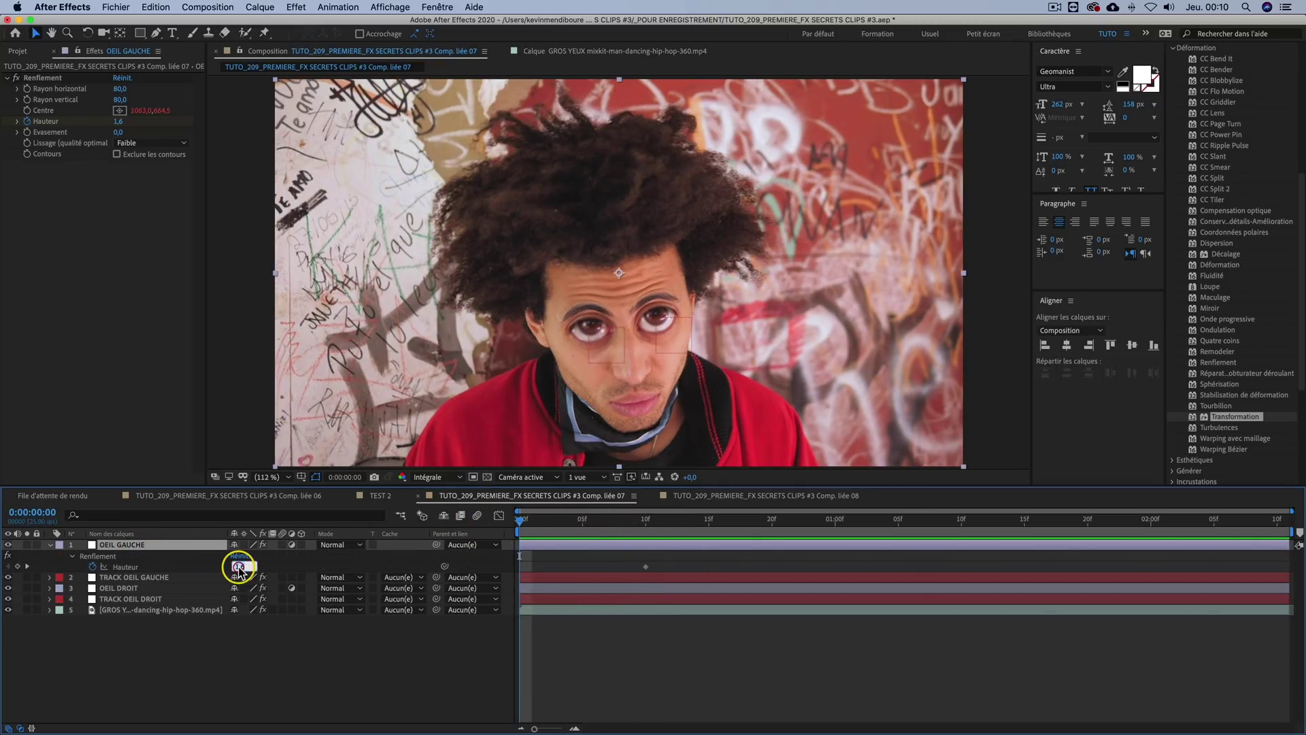
text(0)
key(Return)
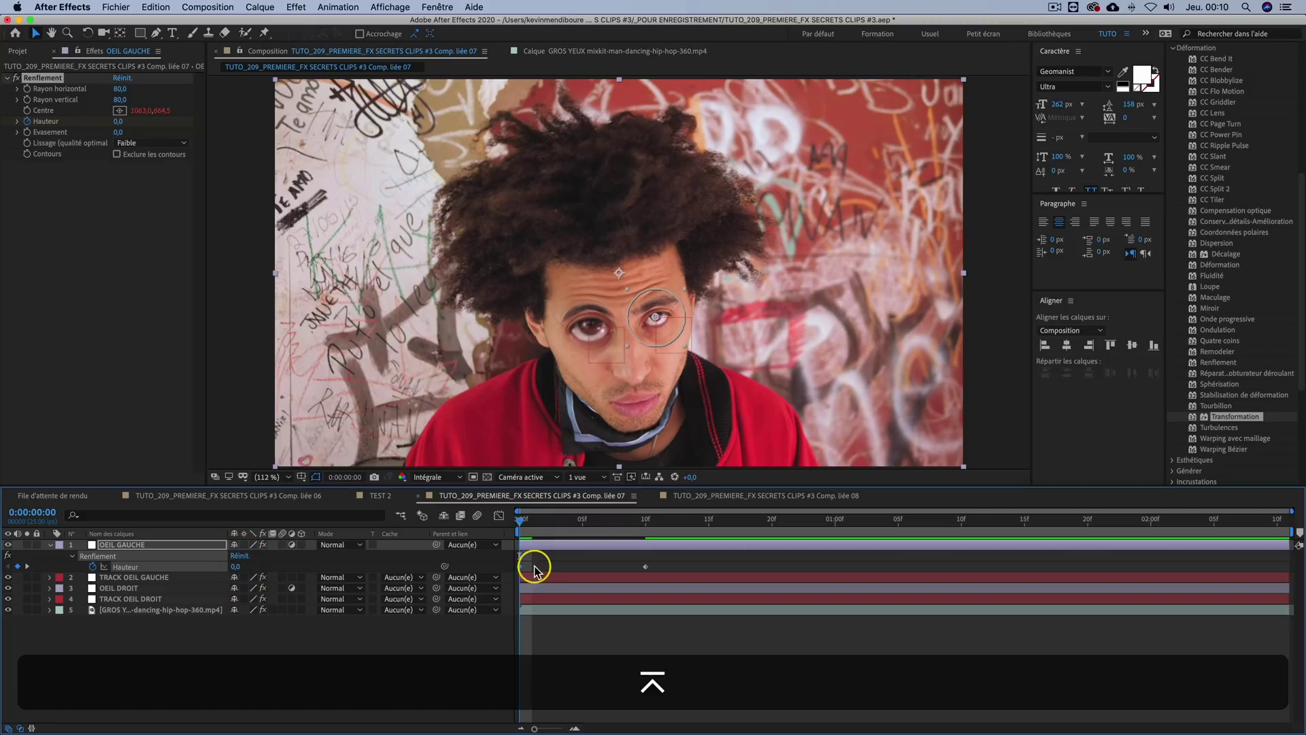
mouse_move(529, 525)
mouse_down()
mouse_move(635, 525)
mouse_move(520, 524)
mouse_up()
Step: Copy both Hauteur keyframes from OEIL GAUCHE to OEIL DROIT at the first frame, and scrub to check the growing eyes
drag(675, 560, 503, 567)
key(super+c)
click(123, 588)
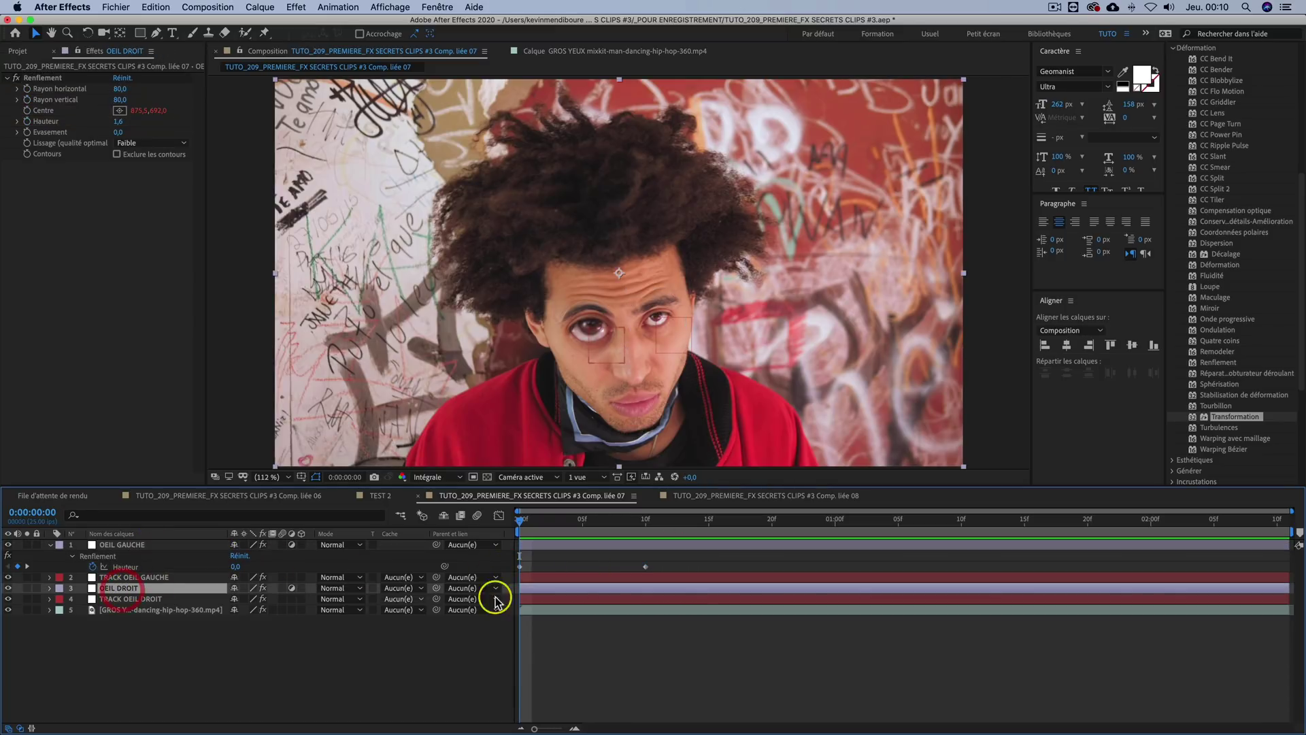
key(super+v)
key(u)
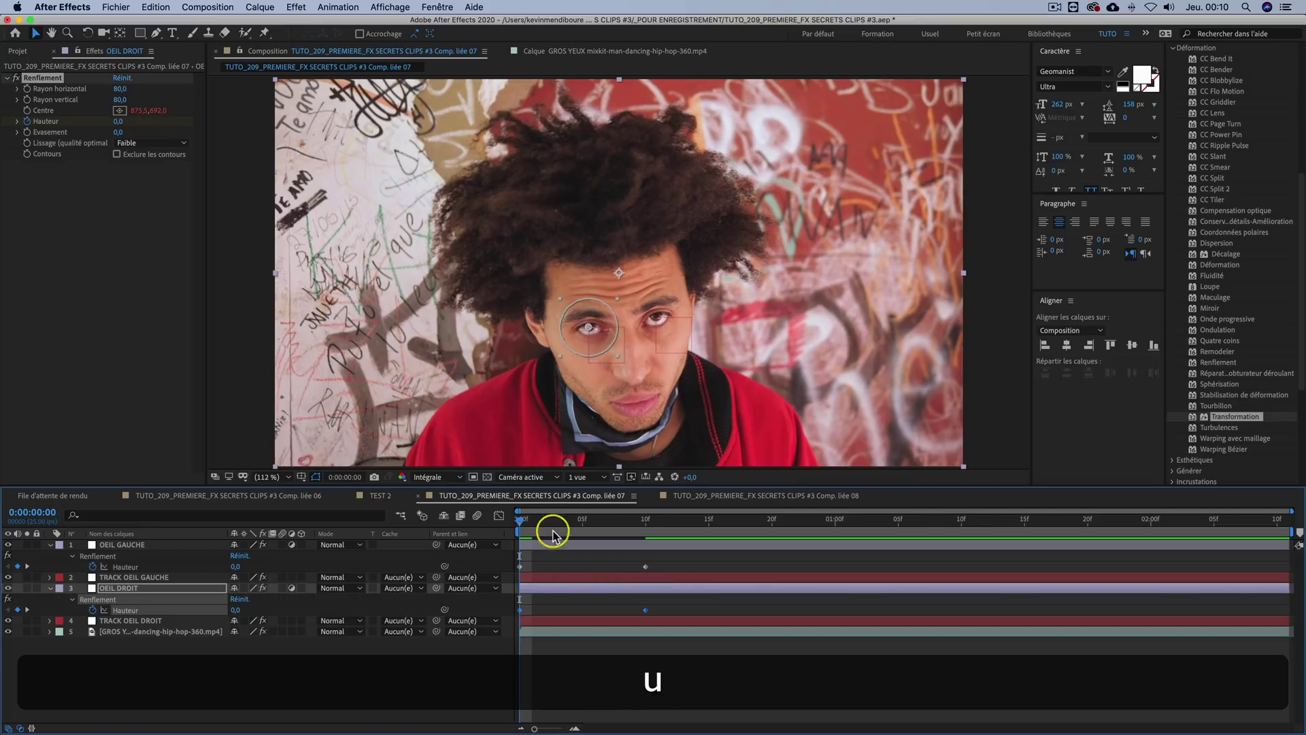
drag(532, 524, 572, 521)
Step: Move the second Hauteur keyframe on OEIL DROIT to about frame 13 and preview the offset between the eyes
click(686, 605)
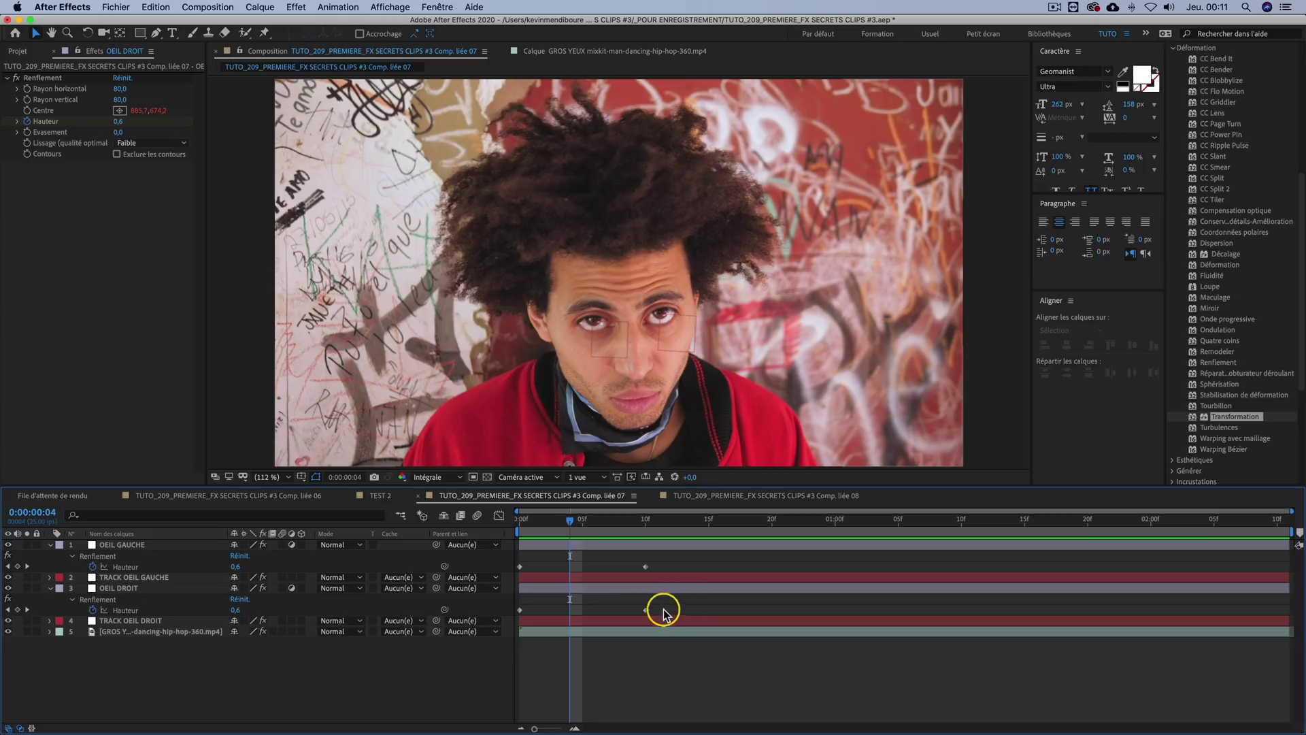
drag(646, 609, 683, 609)
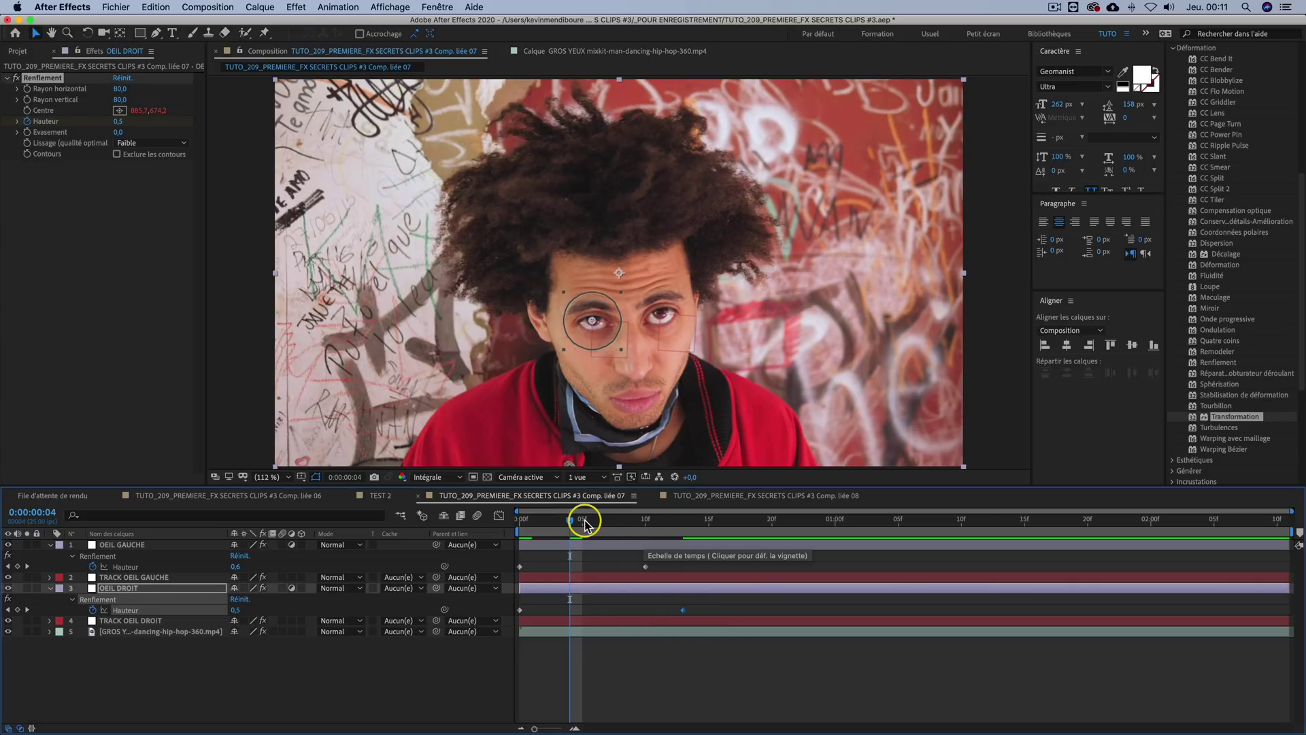
key(space)
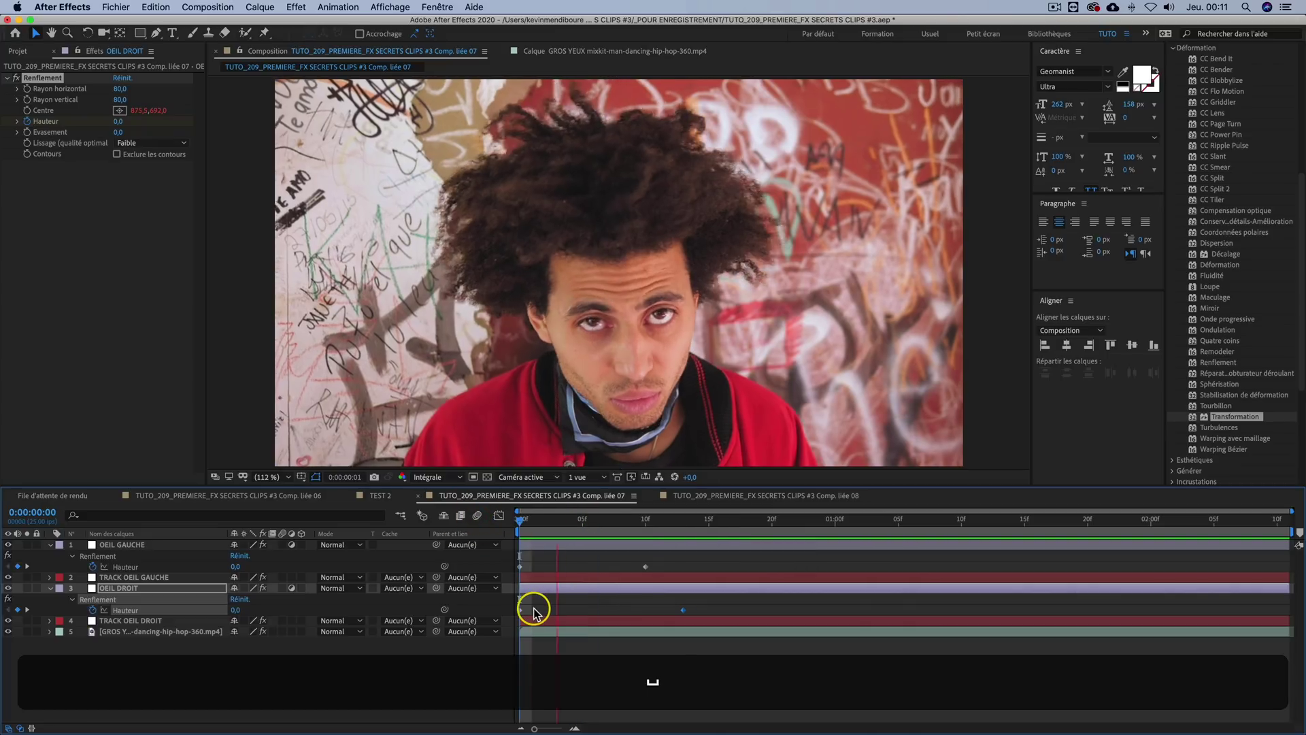
key(super+z)
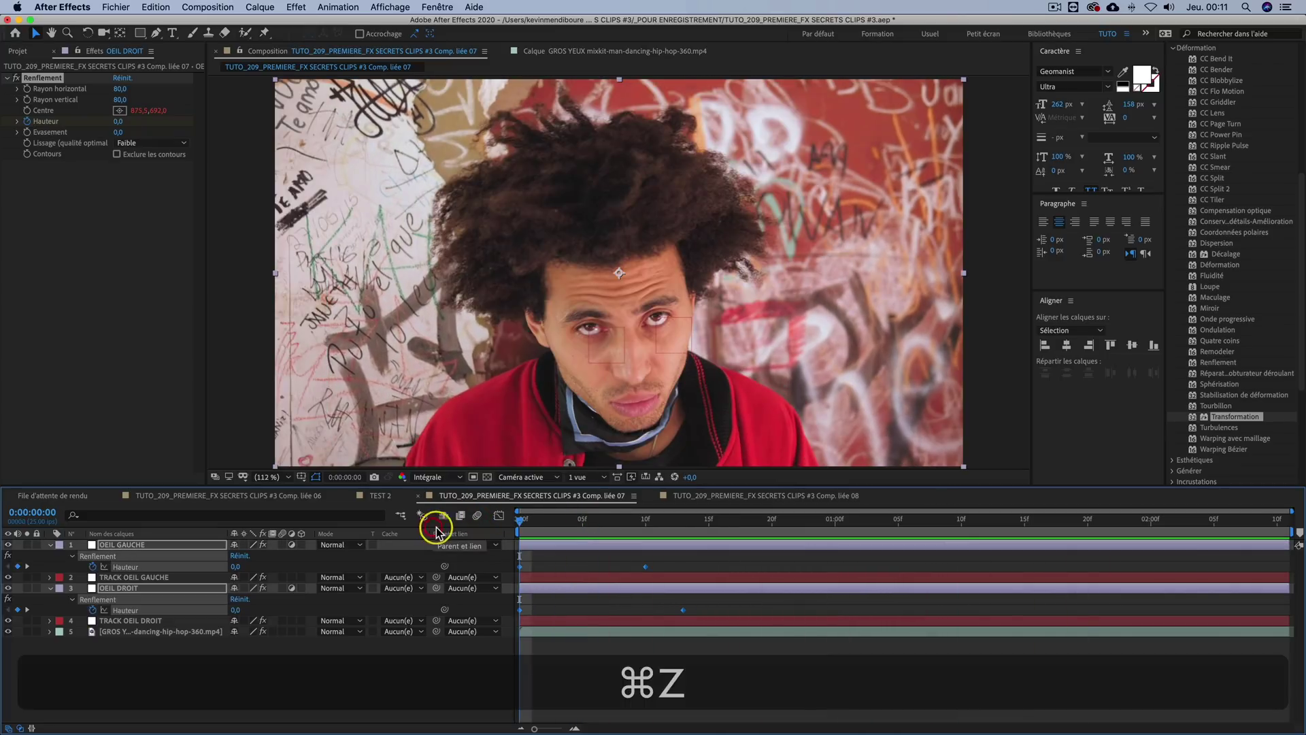
Step: Ease all Hauteur keyframes on both eye layers with Lissage de vitesse, preview the animation and save the project
click(728, 564)
drag(728, 564, 516, 611)
right_click(682, 609)
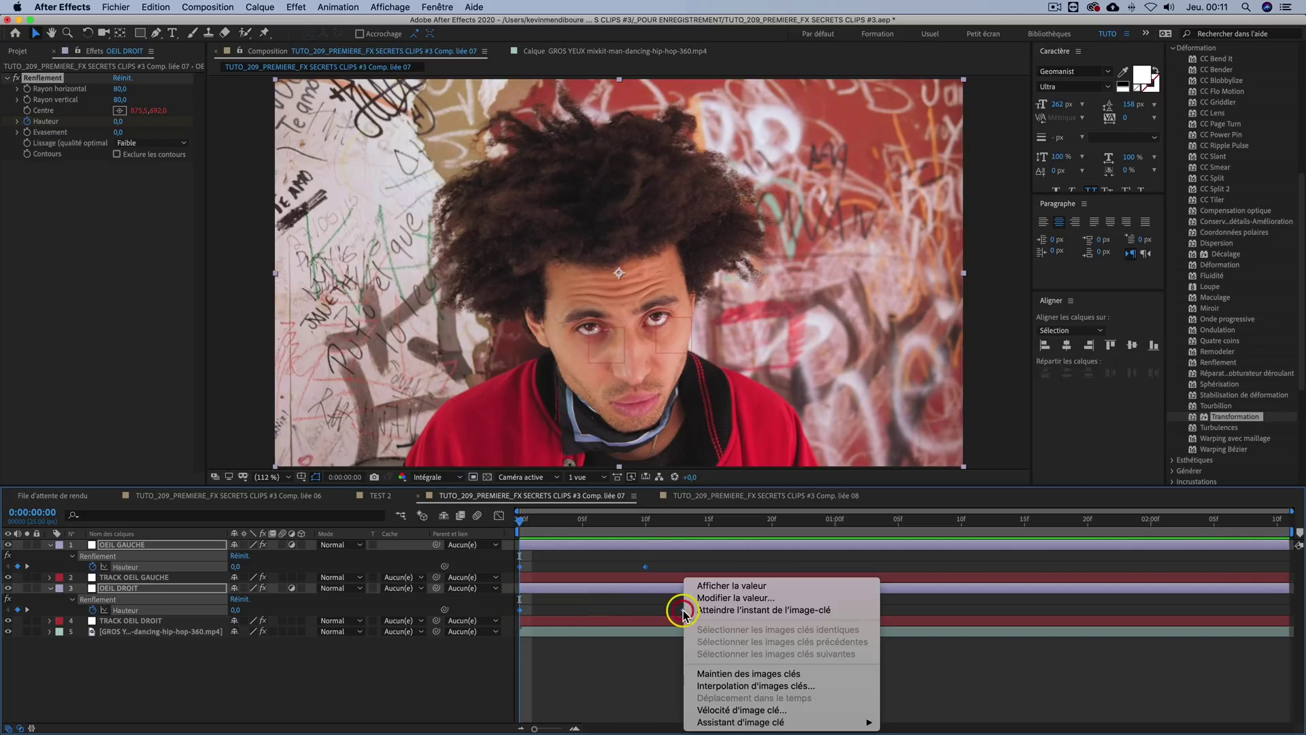
mouse_move(767, 723)
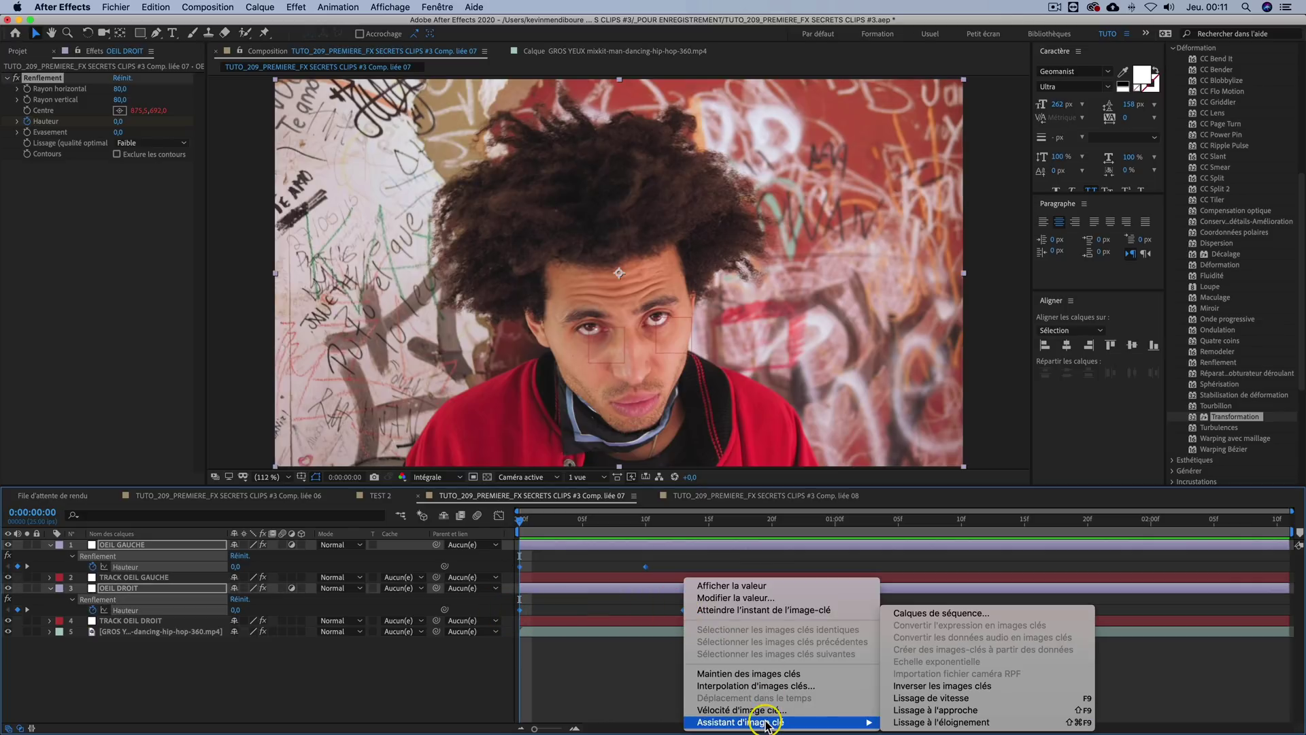
click(911, 698)
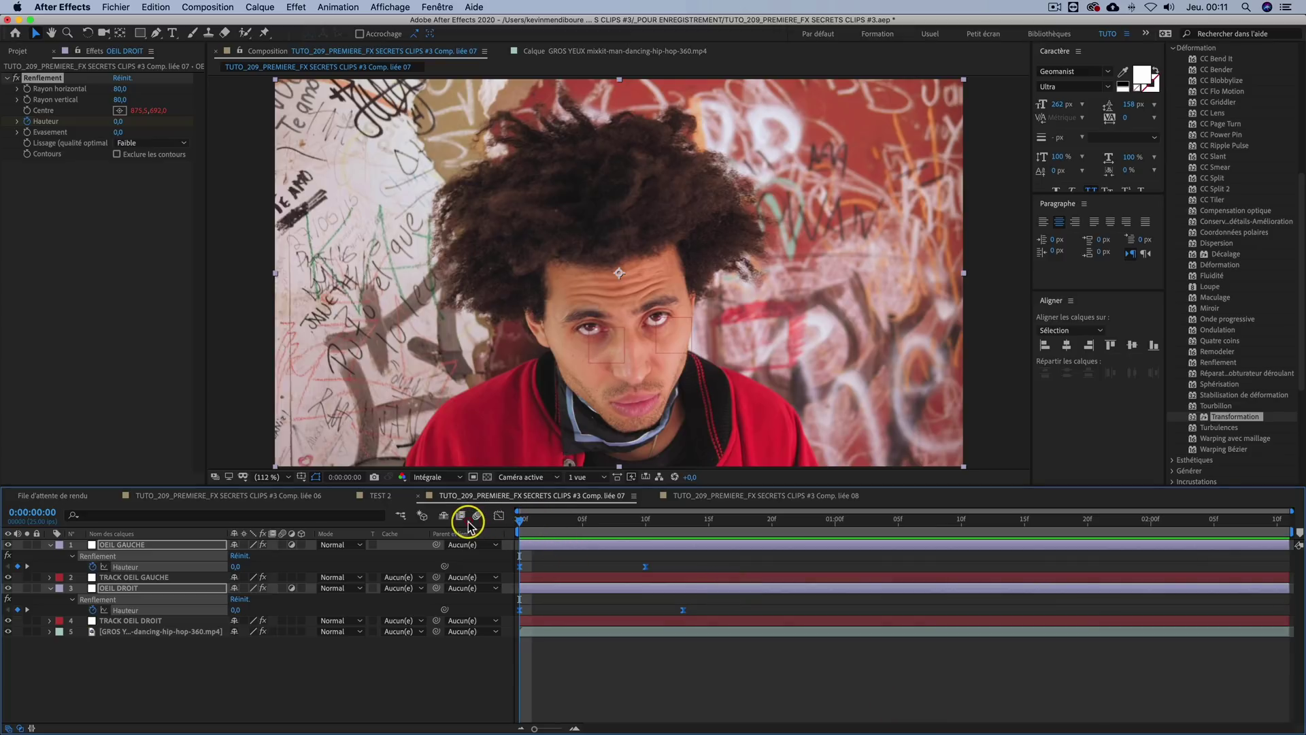
key(space)
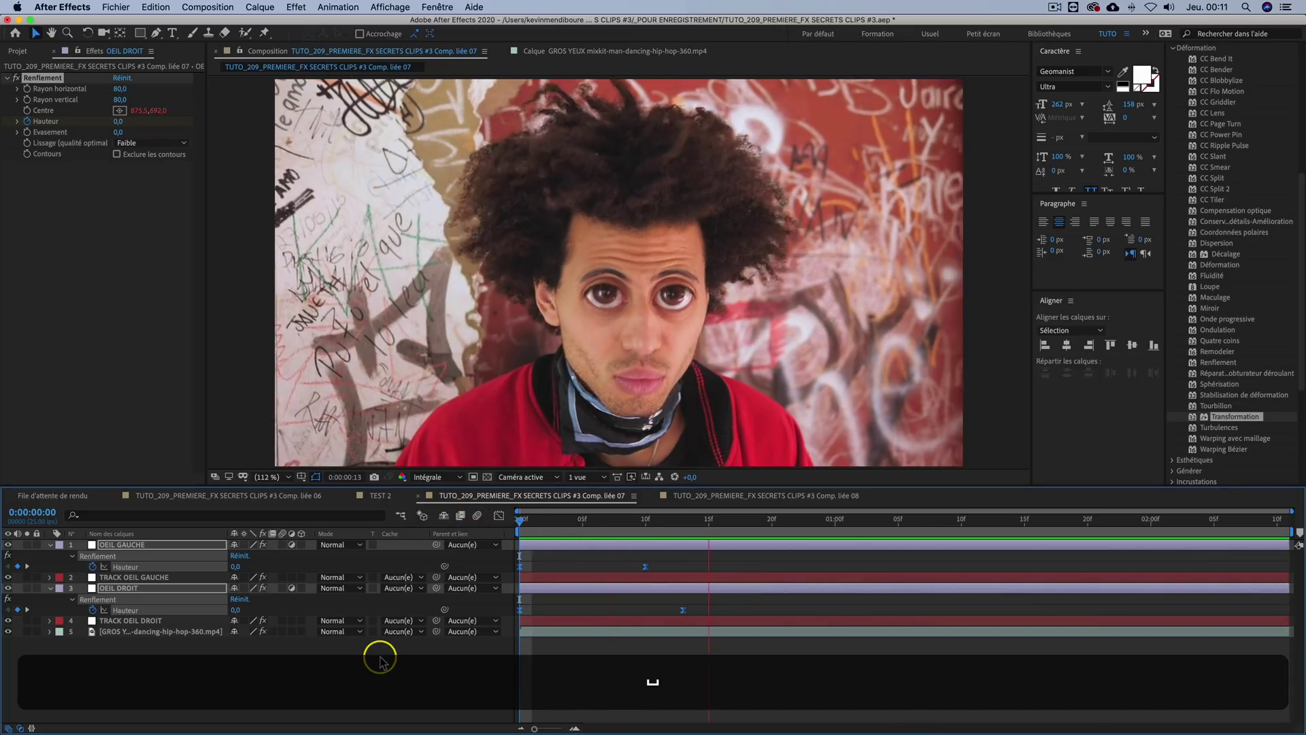
key(super+s)
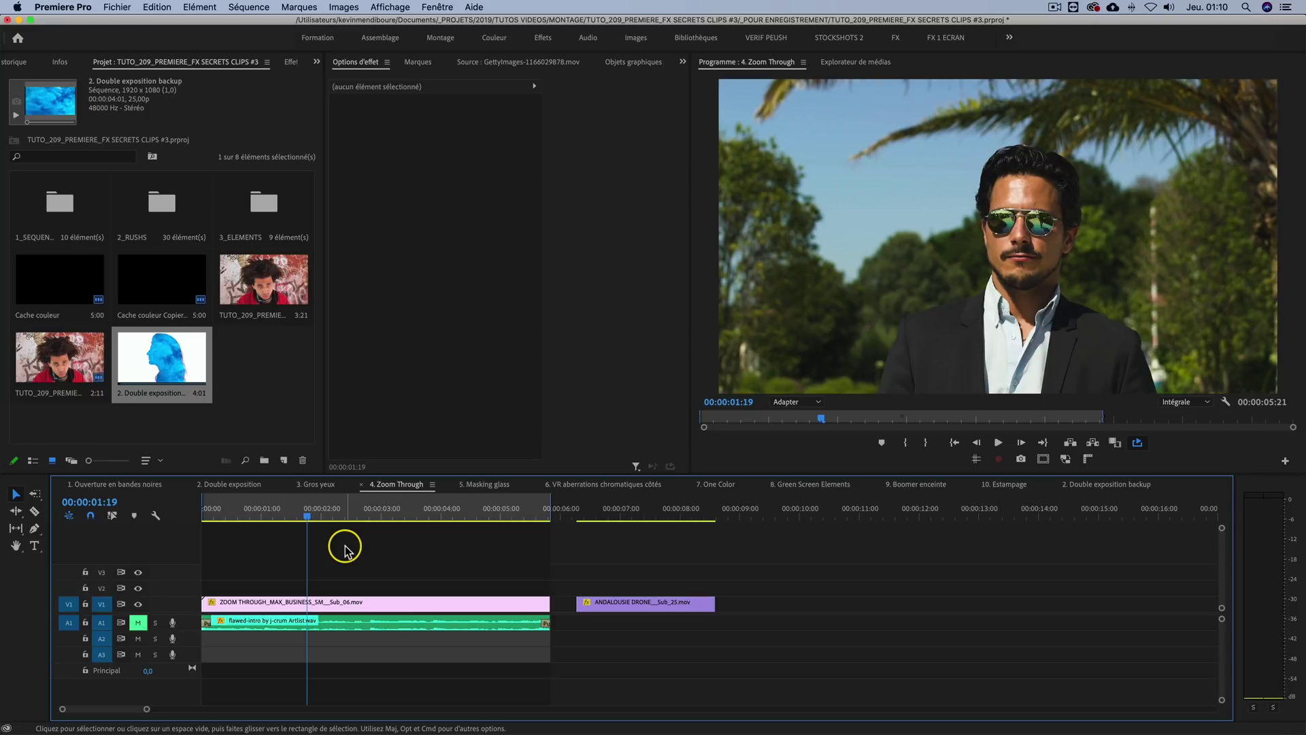
Step: Switch to Premiere Pro and start a free-form opacity mask on the ZOOM THROUGH clip at 00:00:01:19
click(318, 607)
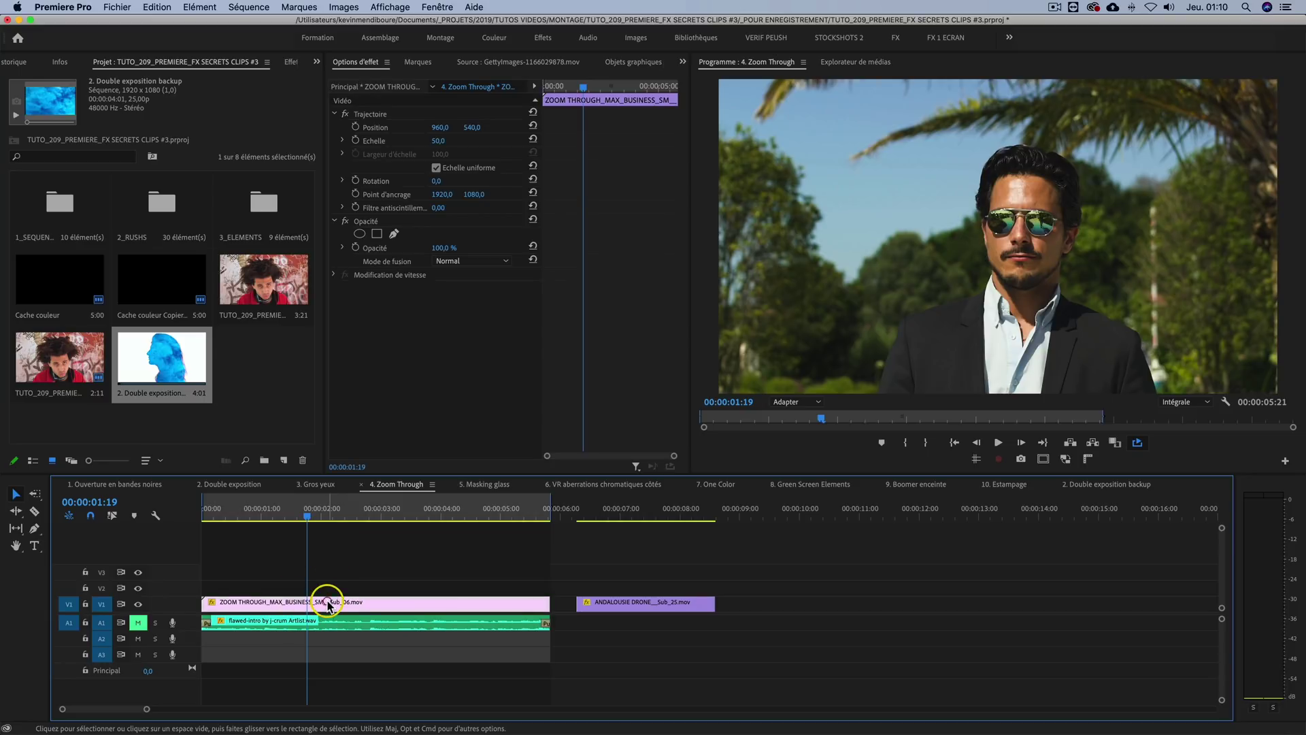
click(797, 403)
click(791, 503)
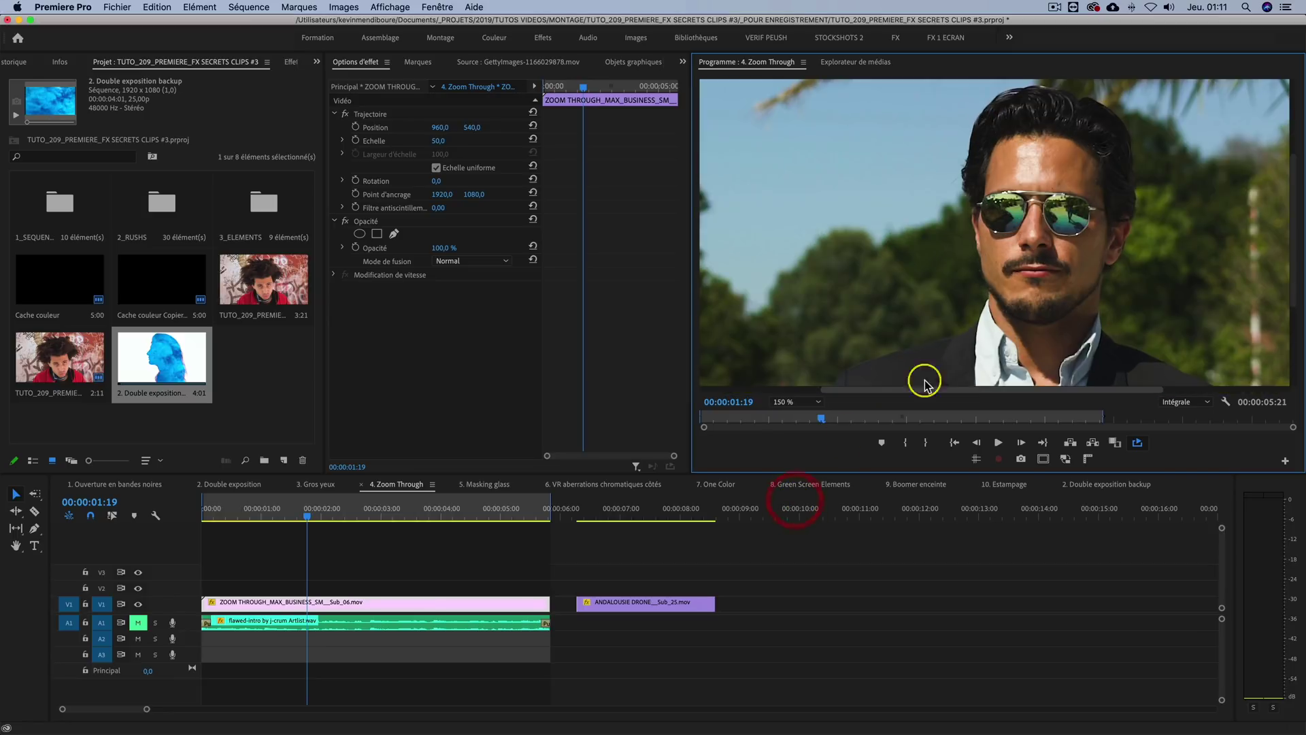
click(794, 402)
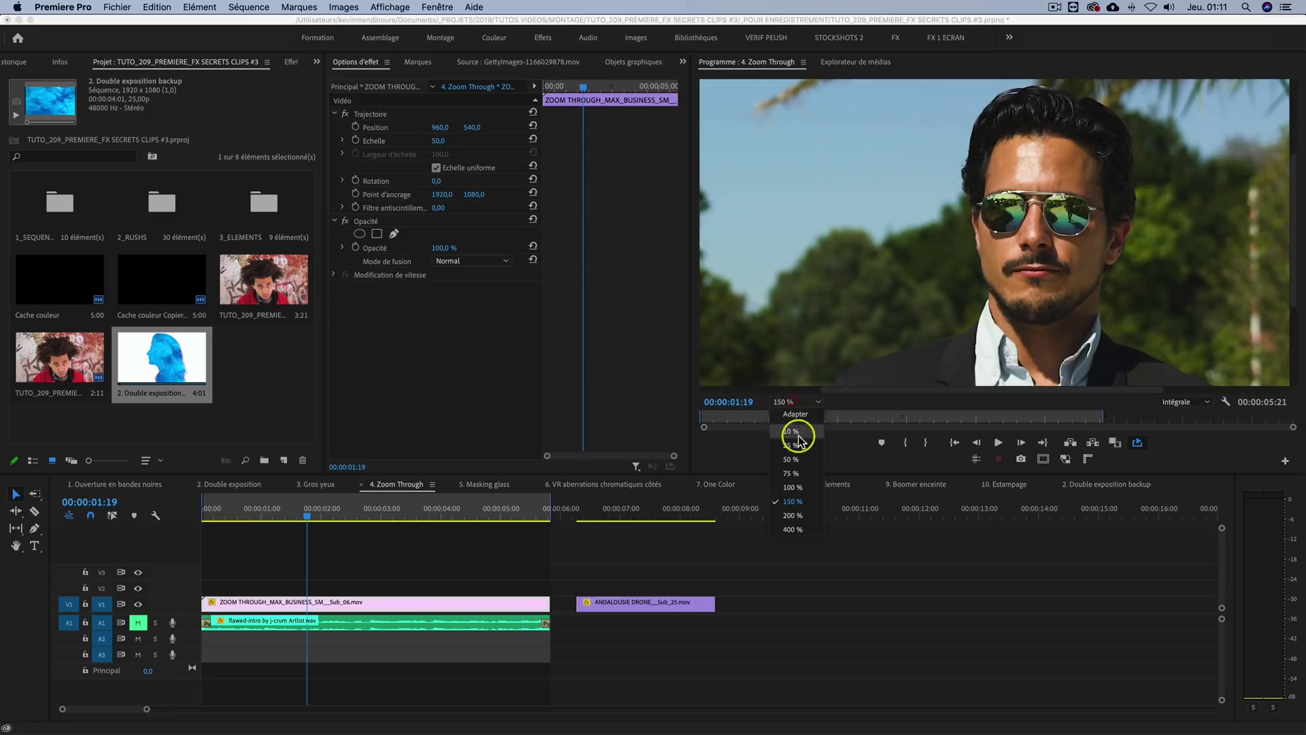
click(792, 515)
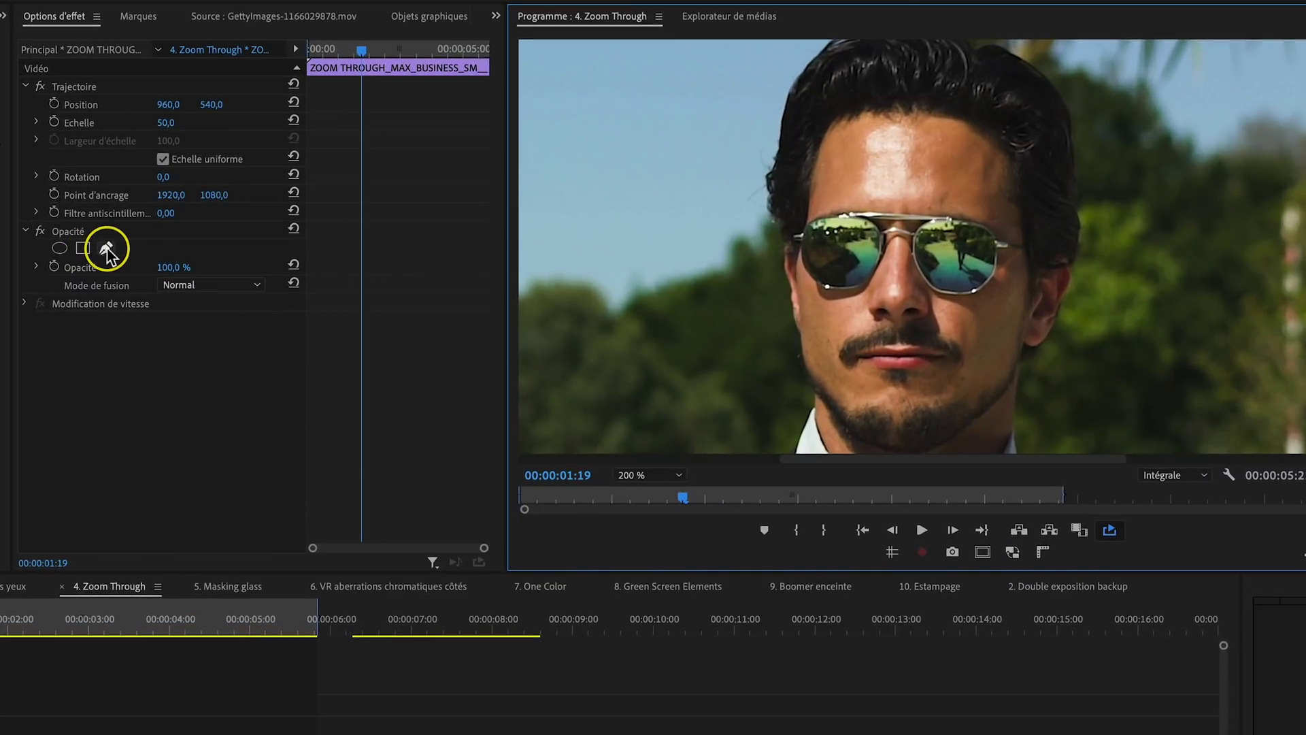
click(393, 234)
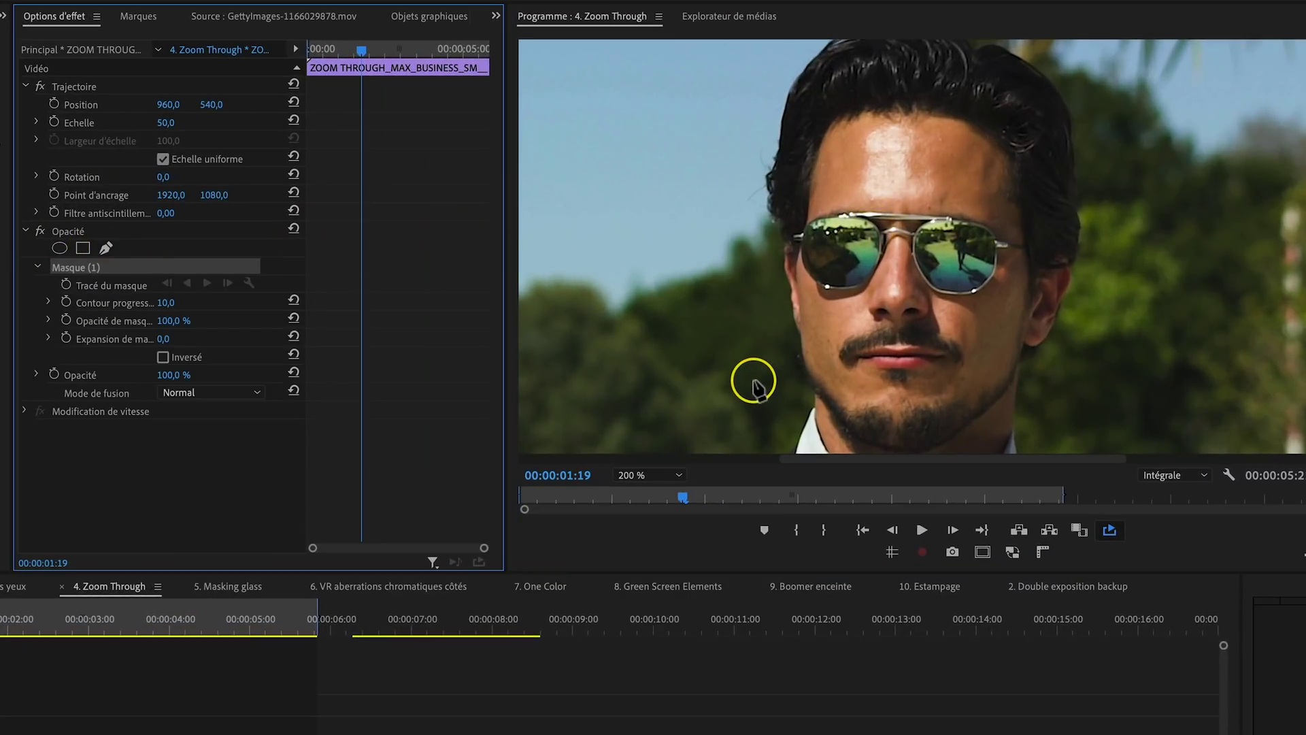
Step: Trace a closed mask path around the sunglass lens over the man's right eye and invert the mask
click(650, 474)
click(648, 633)
drag(832, 211, 825, 202)
click(801, 190)
click(755, 190)
drag(713, 195, 700, 205)
click(694, 215)
drag(691, 262, 694, 274)
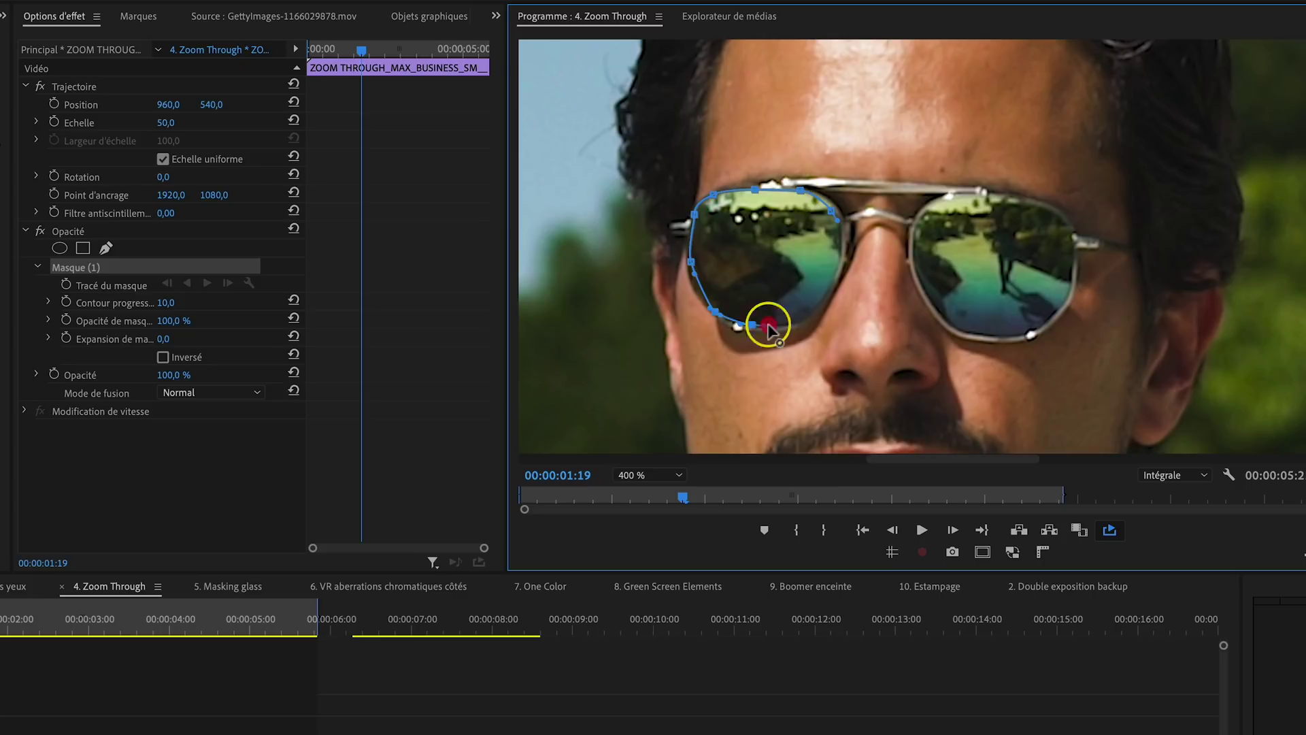
click(828, 212)
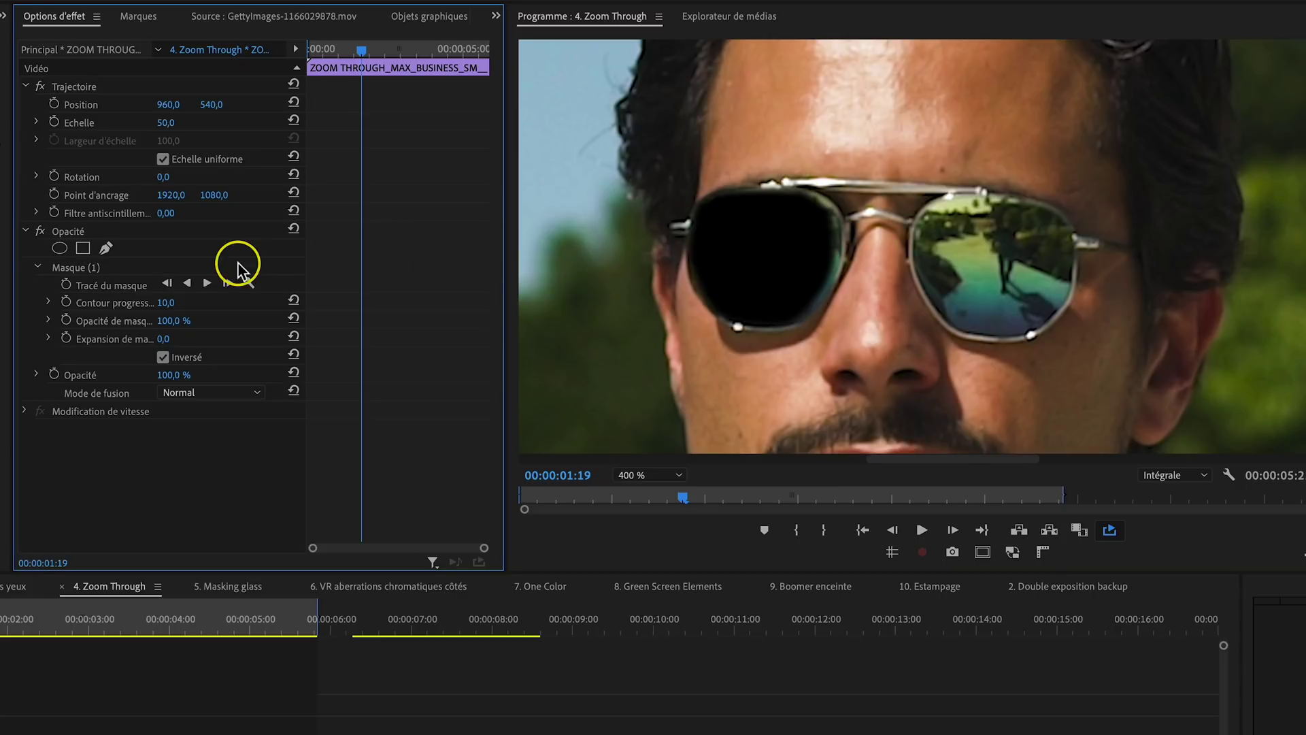
Step: Set the mask's Contour progressif to 8 and adjust the mask outline near the lens's inner edge
click(166, 301)
text(0)
key(Return)
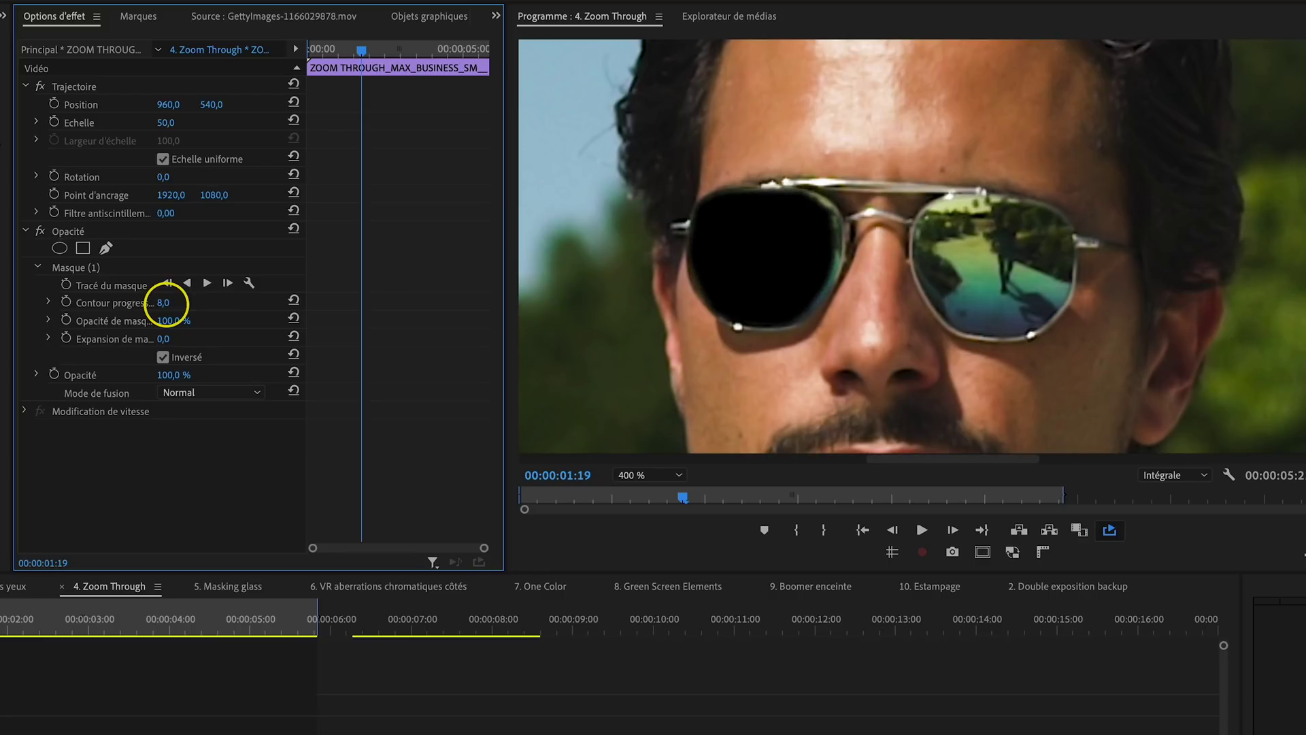
click(80, 268)
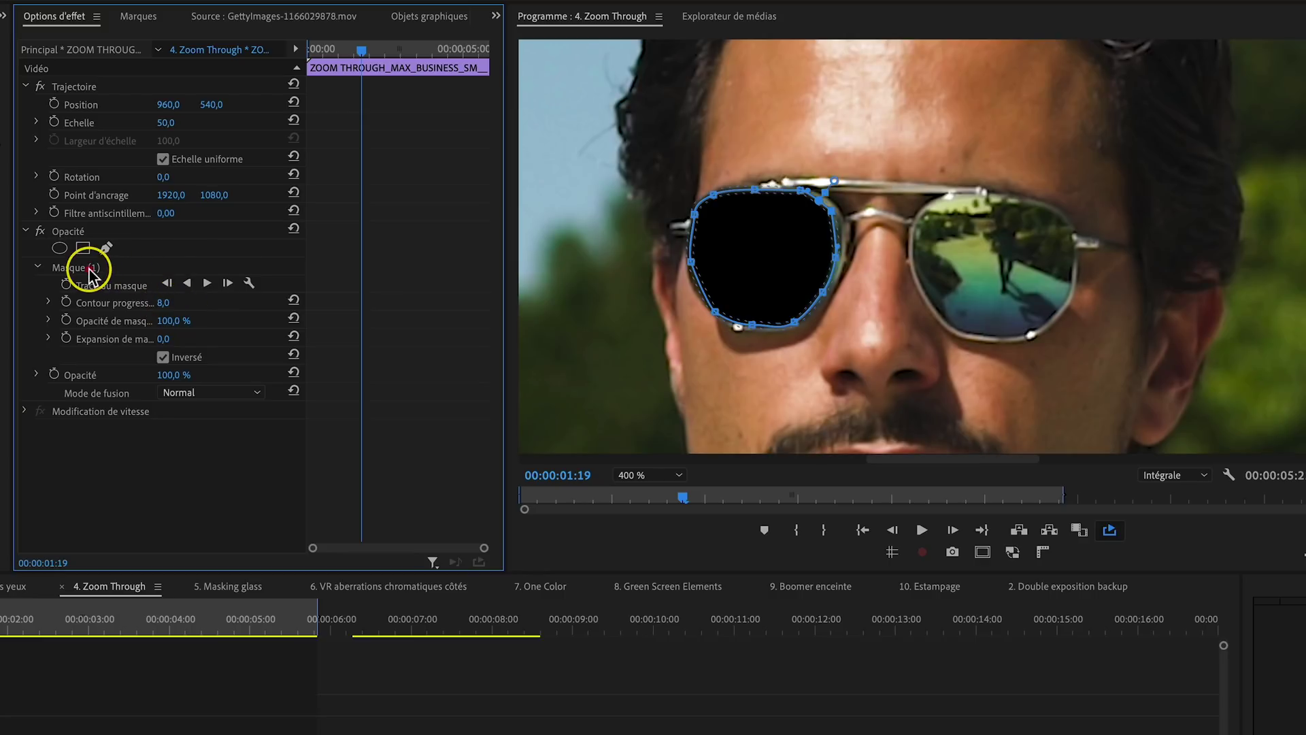
drag(827, 204, 833, 211)
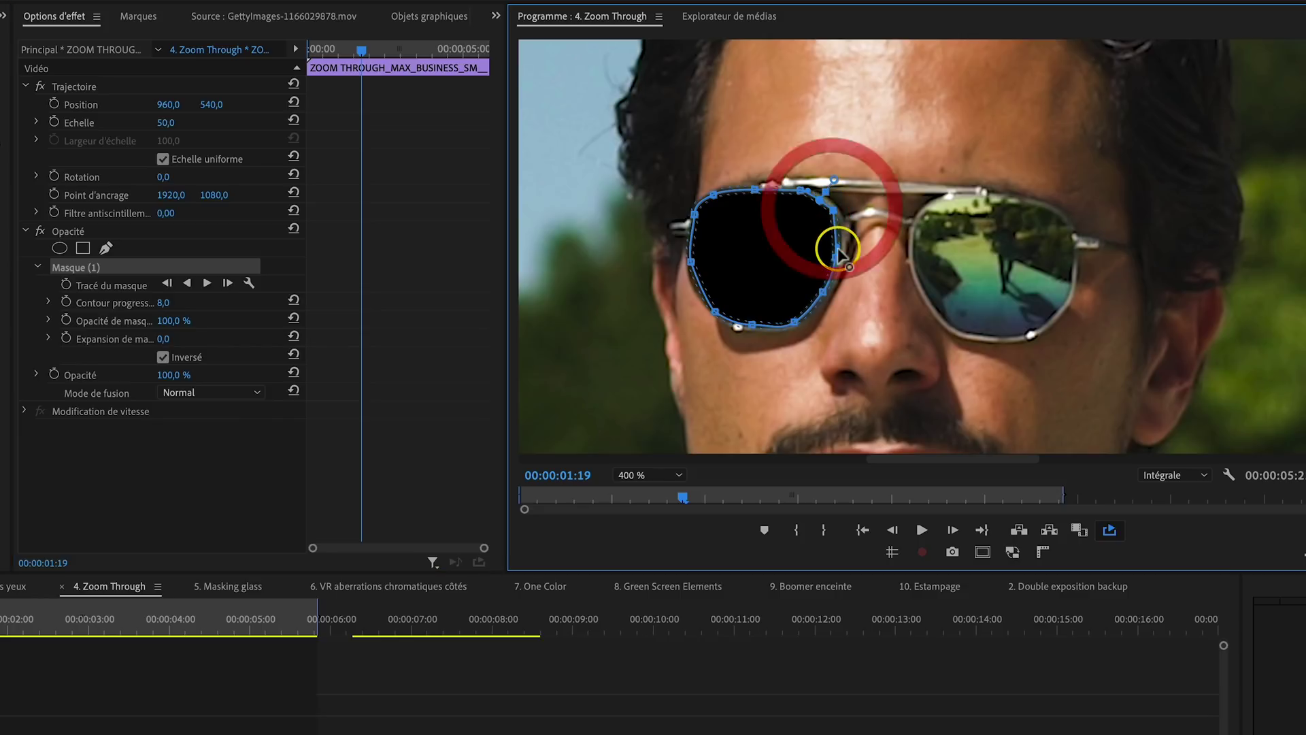
Step: Keyframe Tracé du masque from 00:00:01:19, repositioning the mask over the moving lens at 00:00:02:04 and 00:00:01:24
click(67, 284)
click(67, 285)
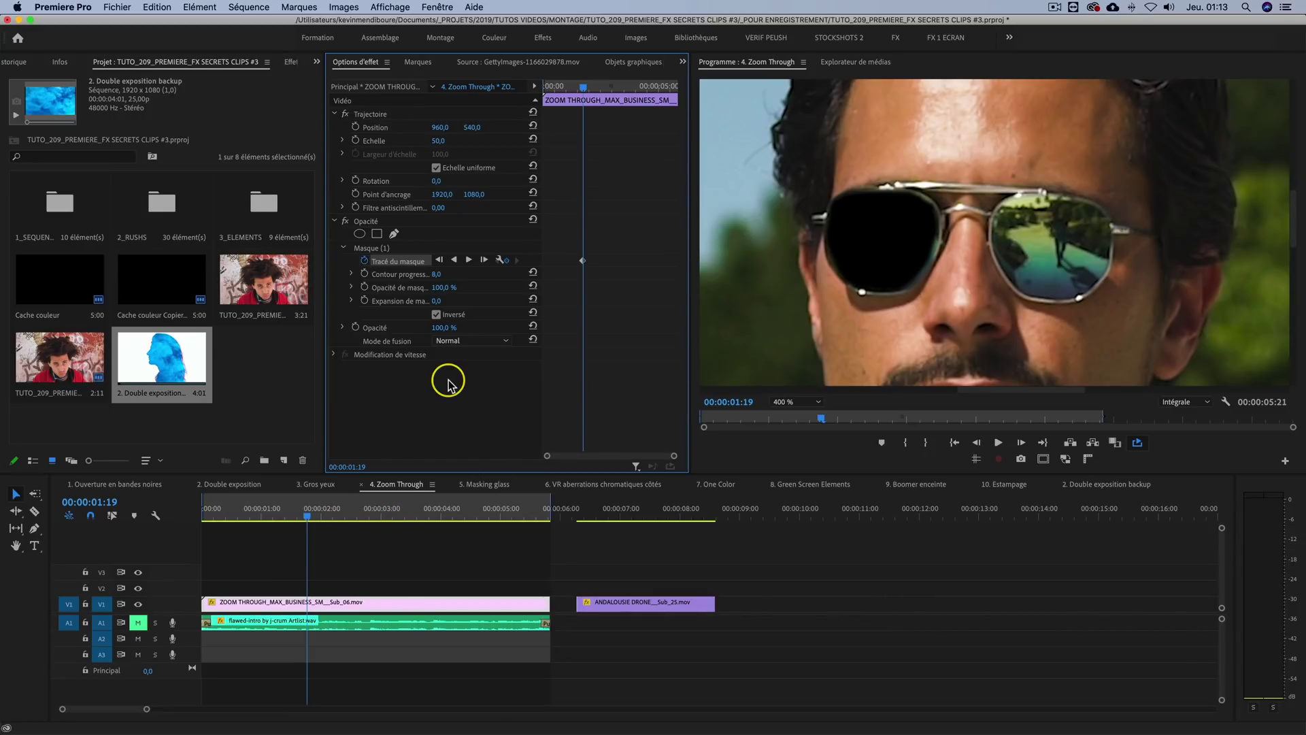
key(shift)
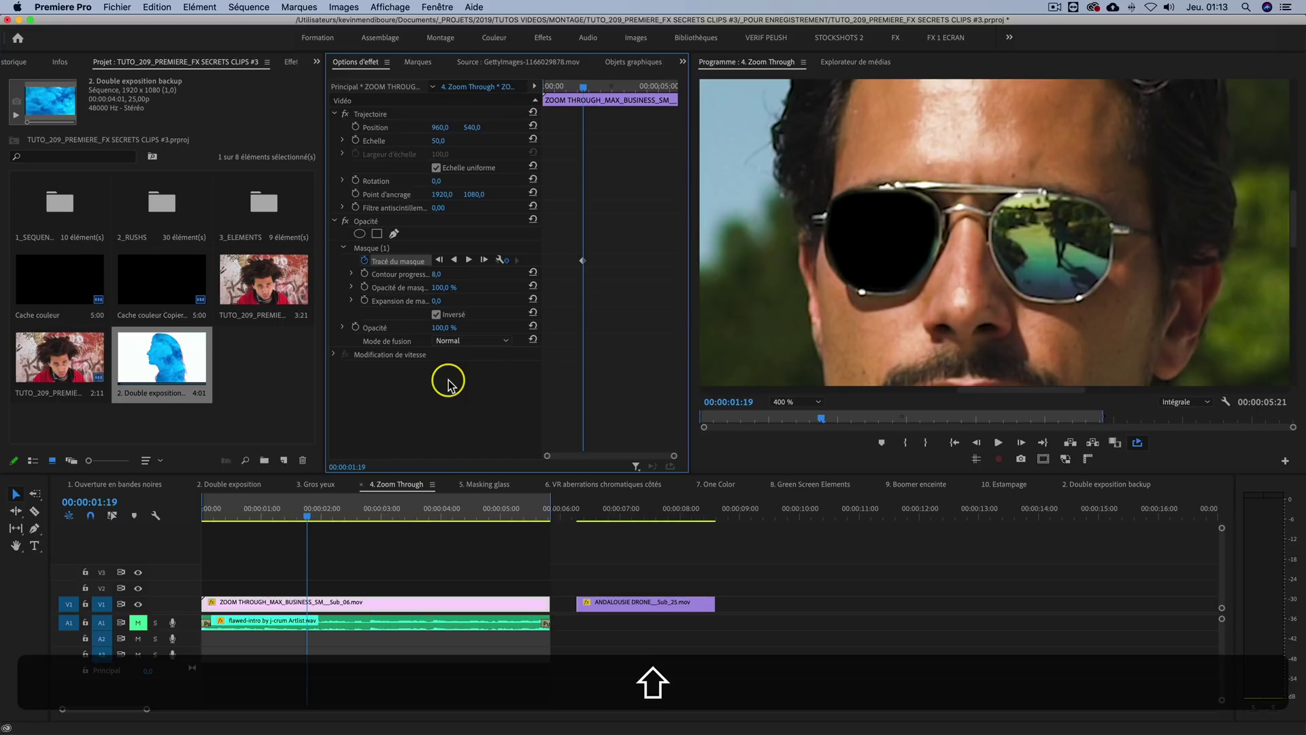
key(shift+Right)
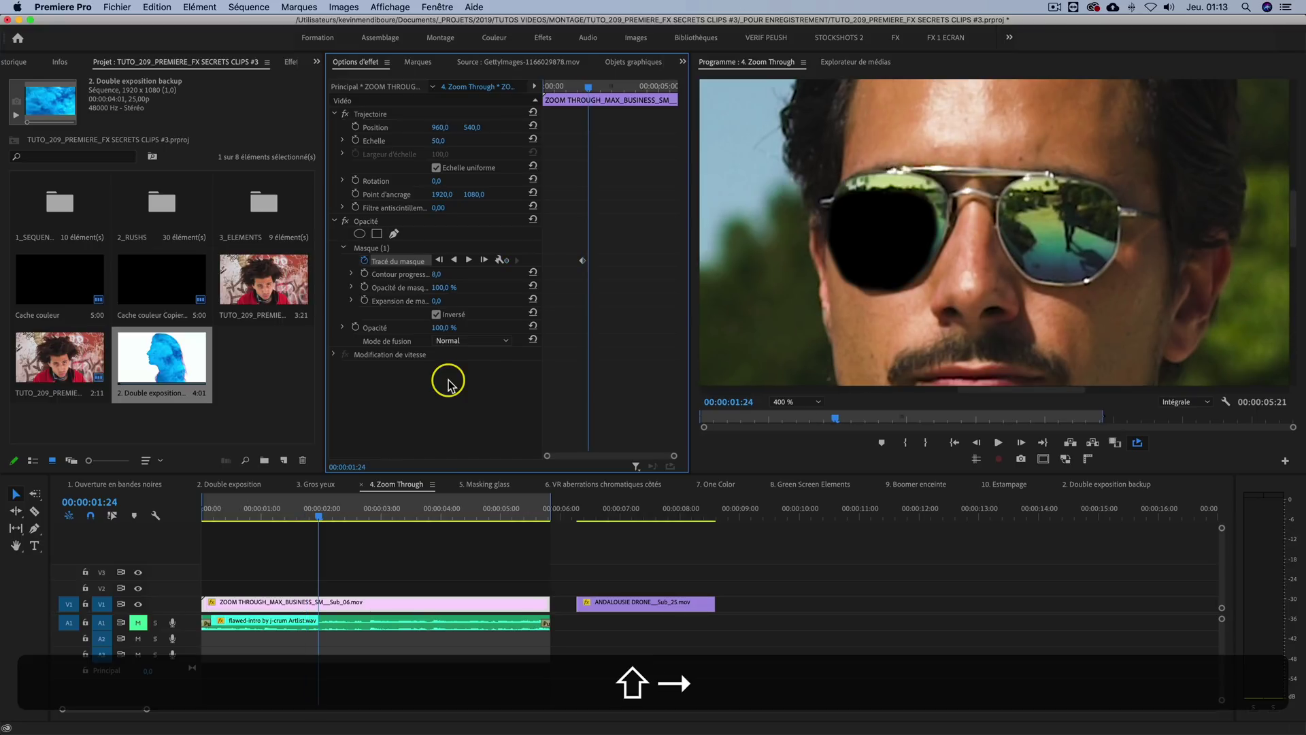
key(shift+Right)
drag(901, 229, 905, 207)
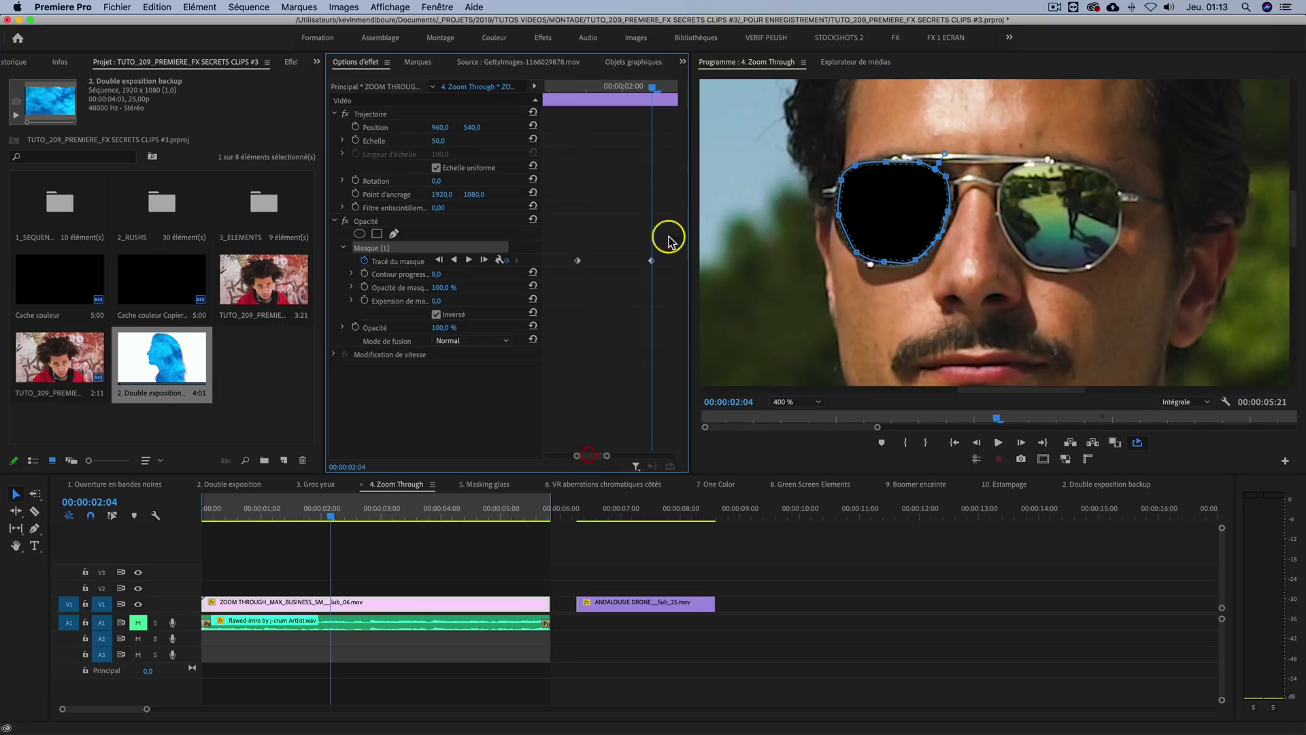
drag(649, 87, 610, 94)
drag(899, 219, 902, 220)
click(498, 400)
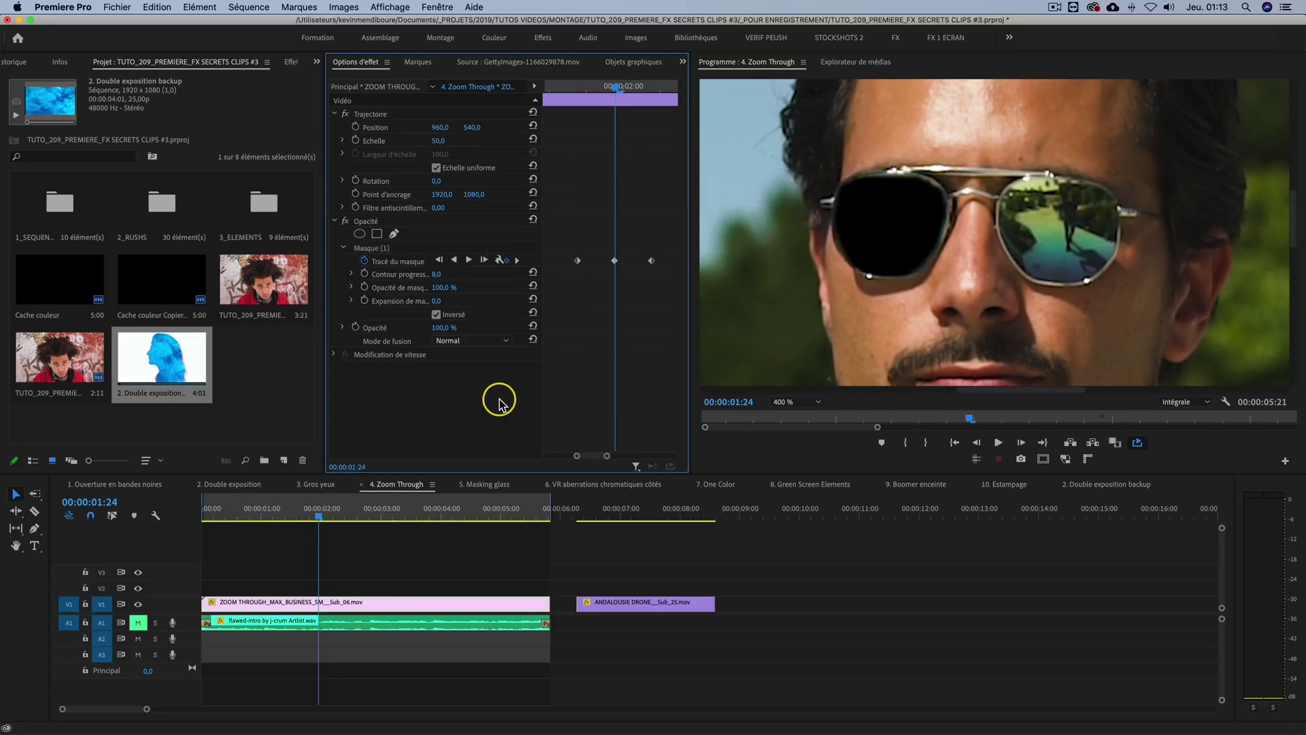
click(582, 329)
click(562, 562)
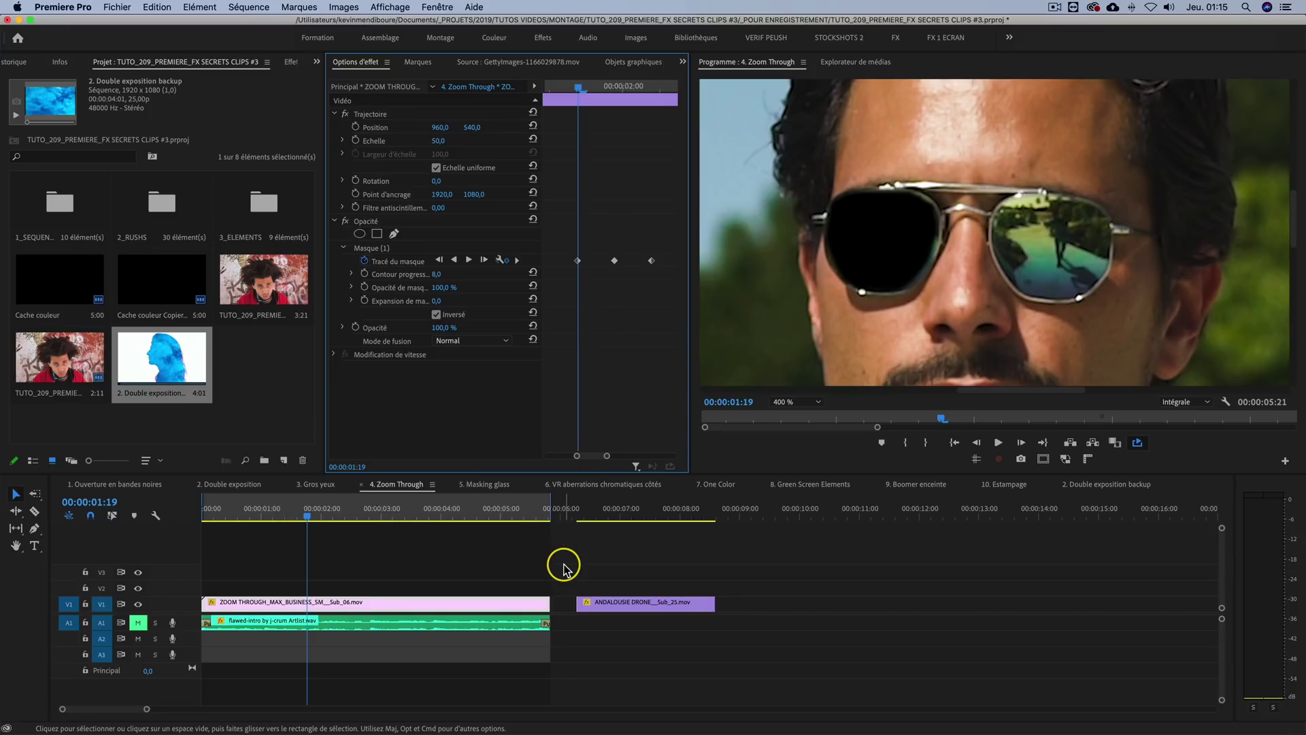
Step: Start the ANDALOUSIE DRONE clip at 00:00:01:19 on V2 and place the ZOOM THROUGH clip above it on V3
key(=)
click(615, 294)
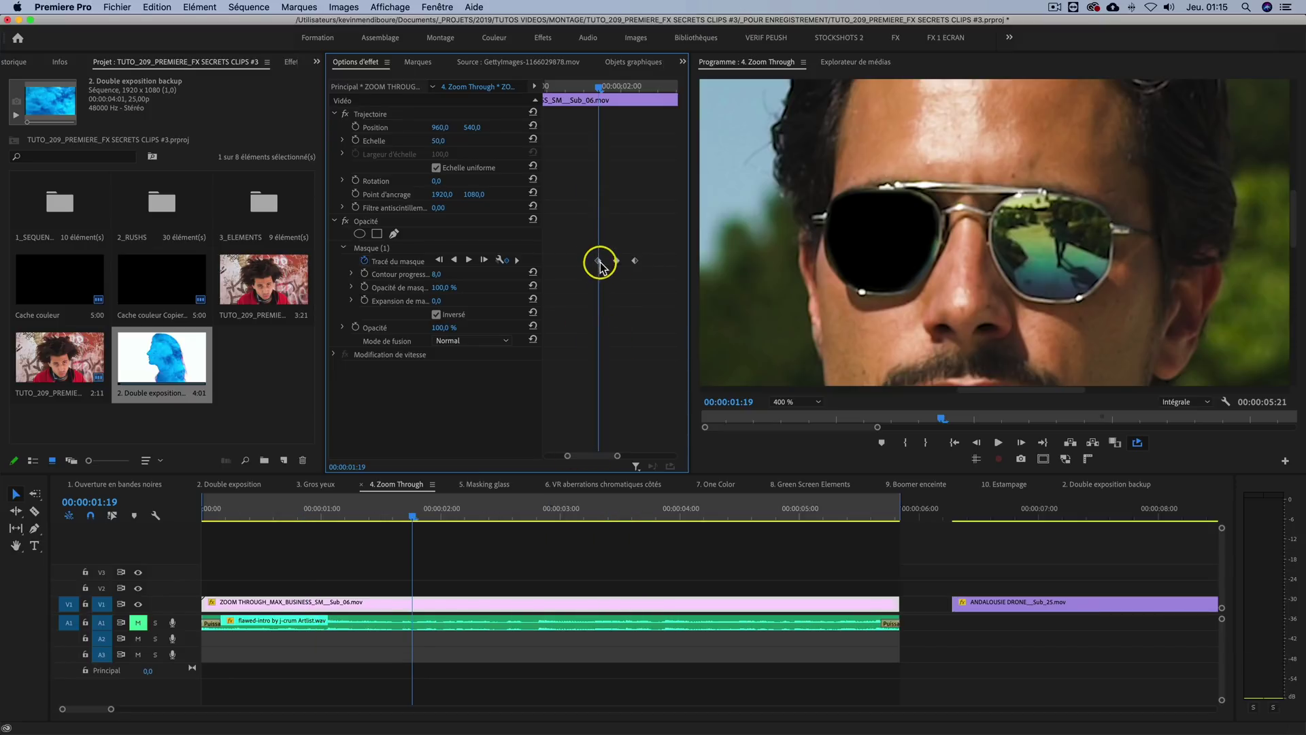
drag(979, 601, 455, 590)
key(shift+4)
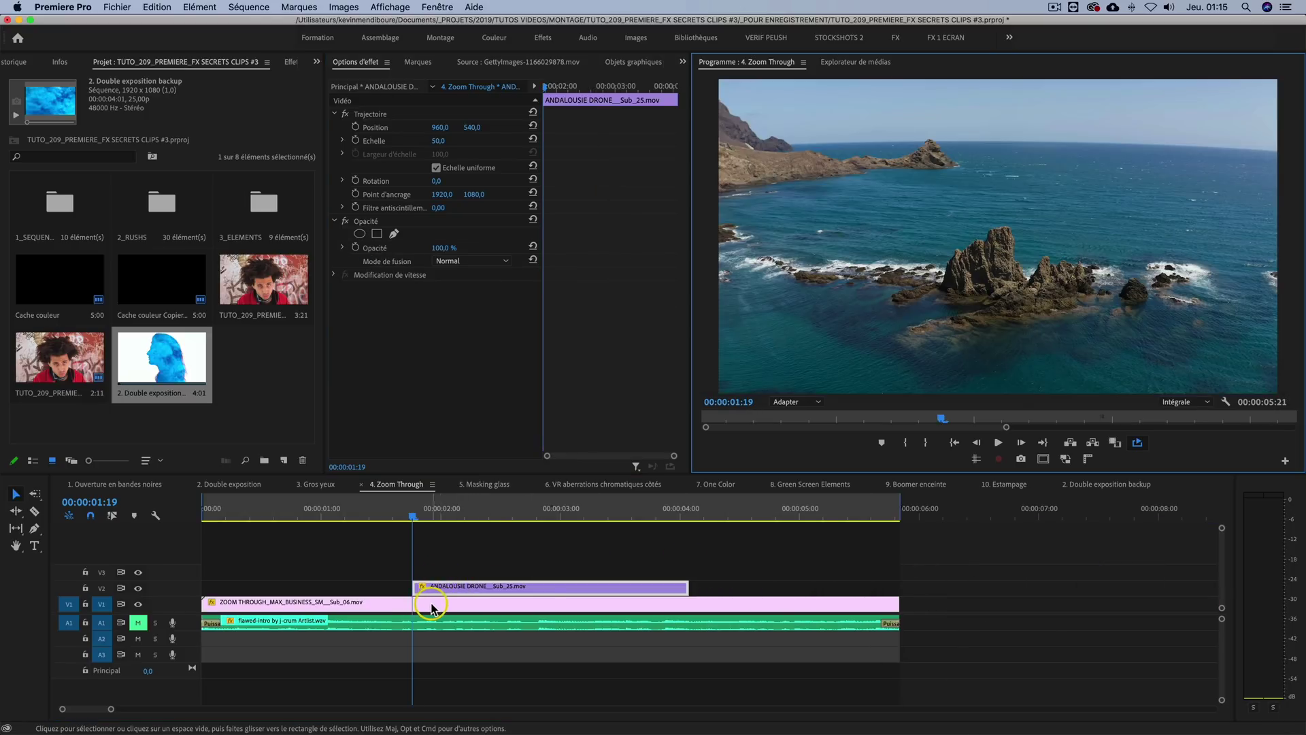
drag(432, 607, 433, 579)
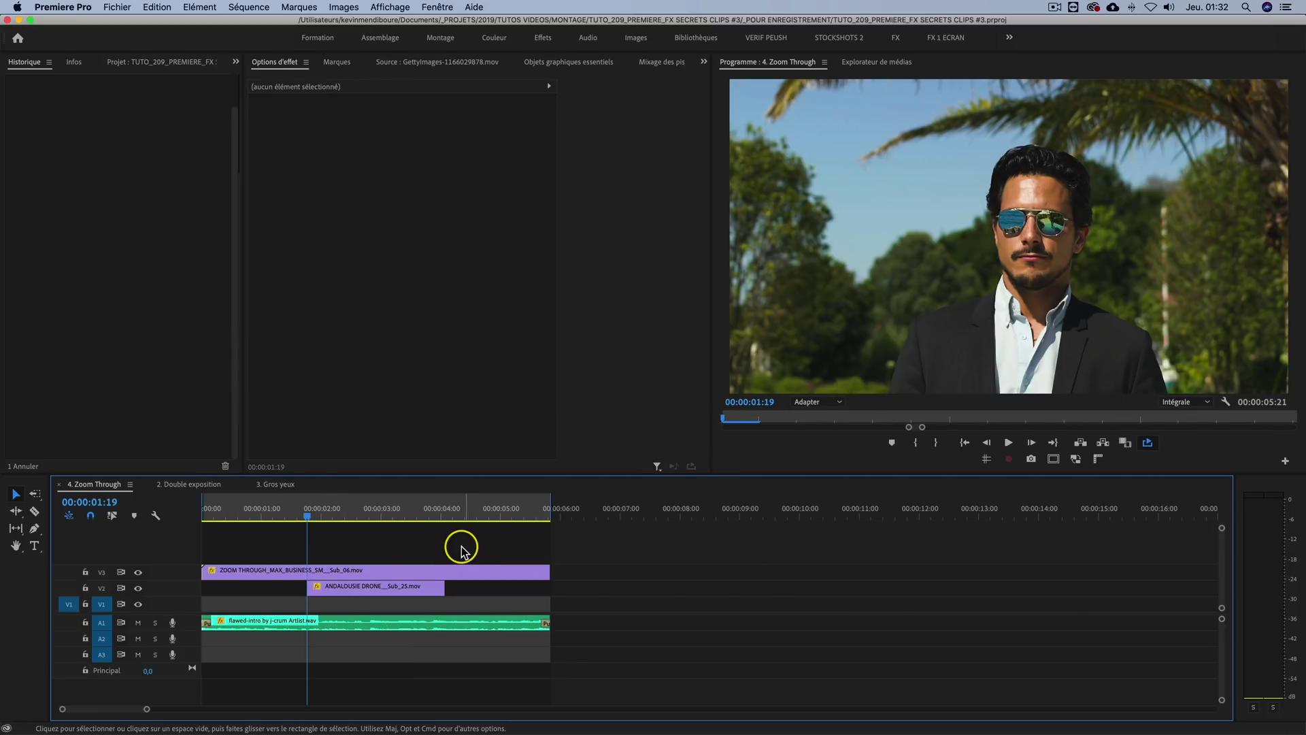
Step: Clear the existing Position and Echelle animation on the ZOOM THROUGH clip and set fresh keyframes for both at 00:00:01:19
click(353, 575)
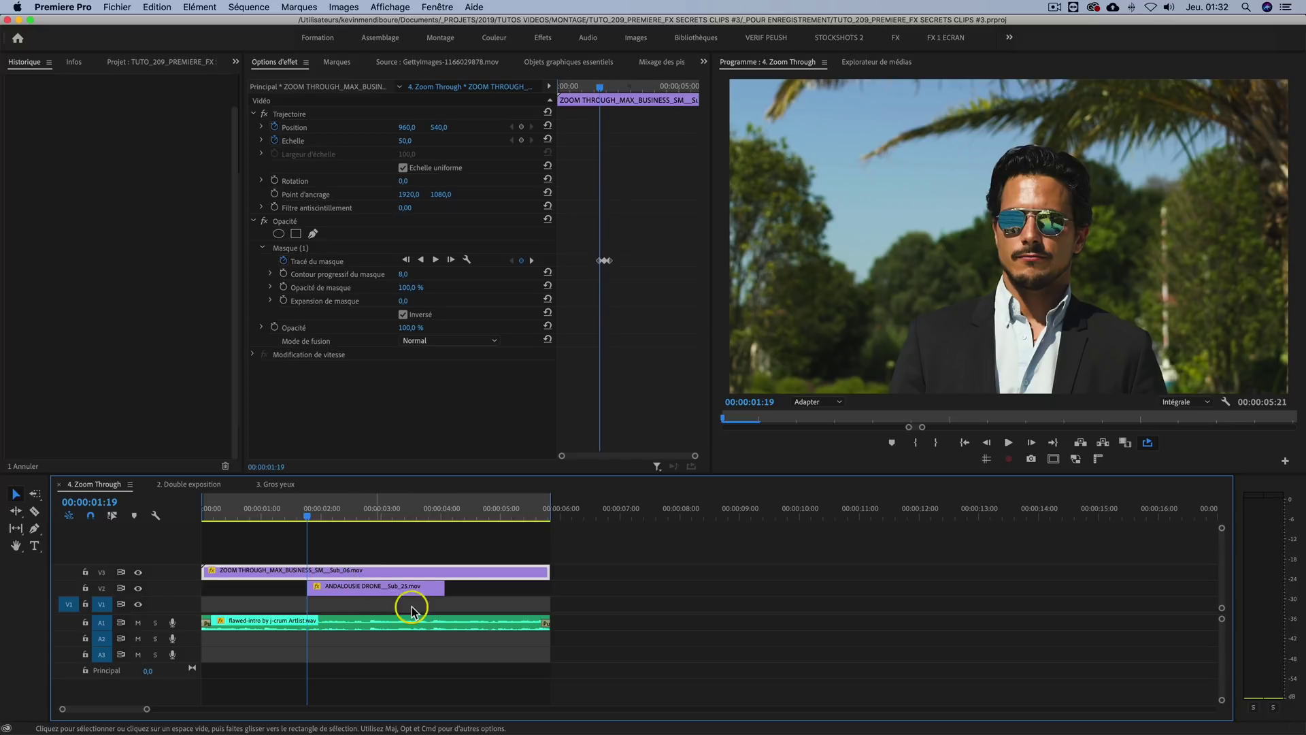
click(594, 299)
key(=)
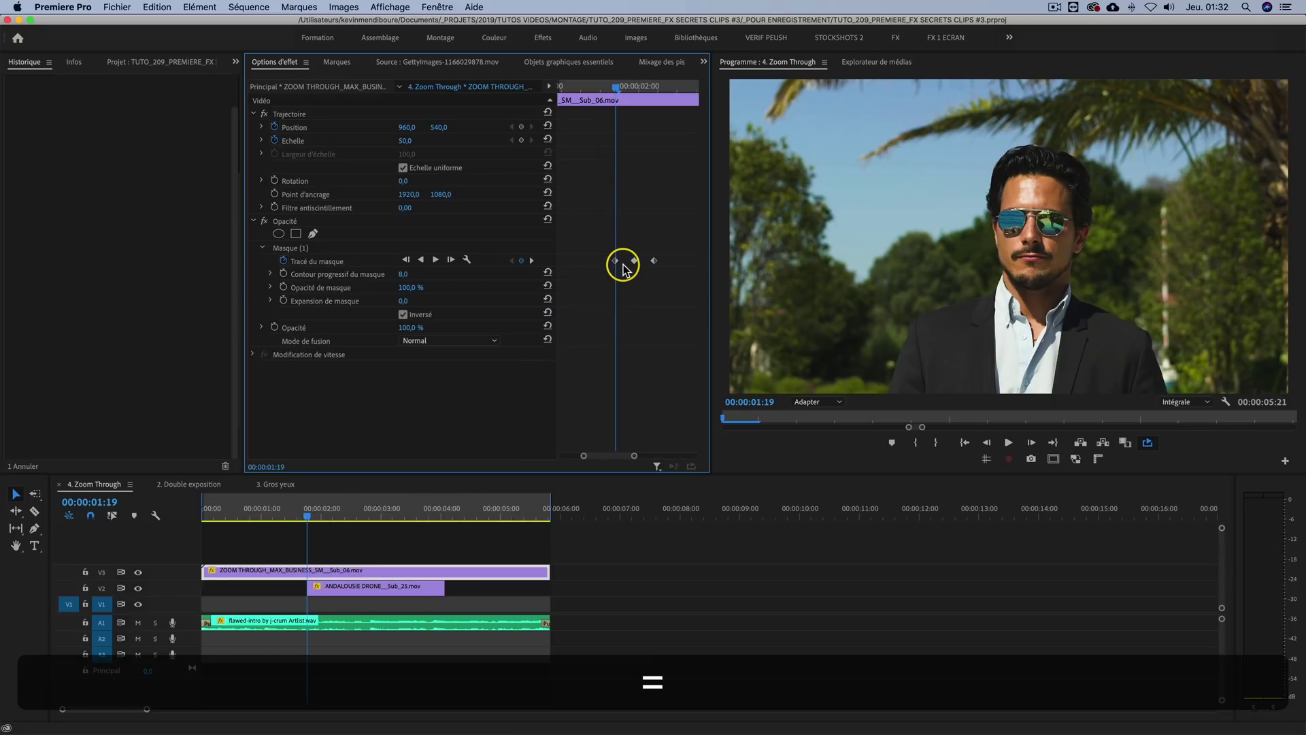
click(274, 140)
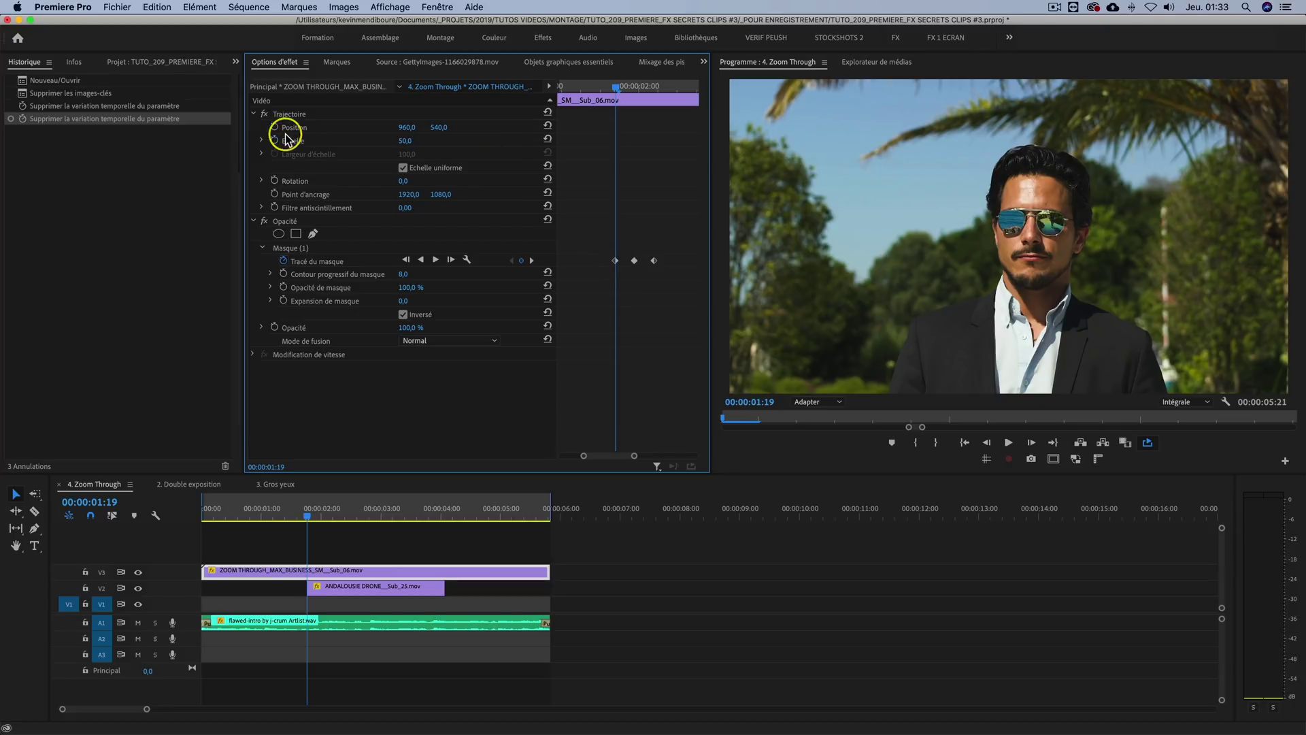
click(275, 127)
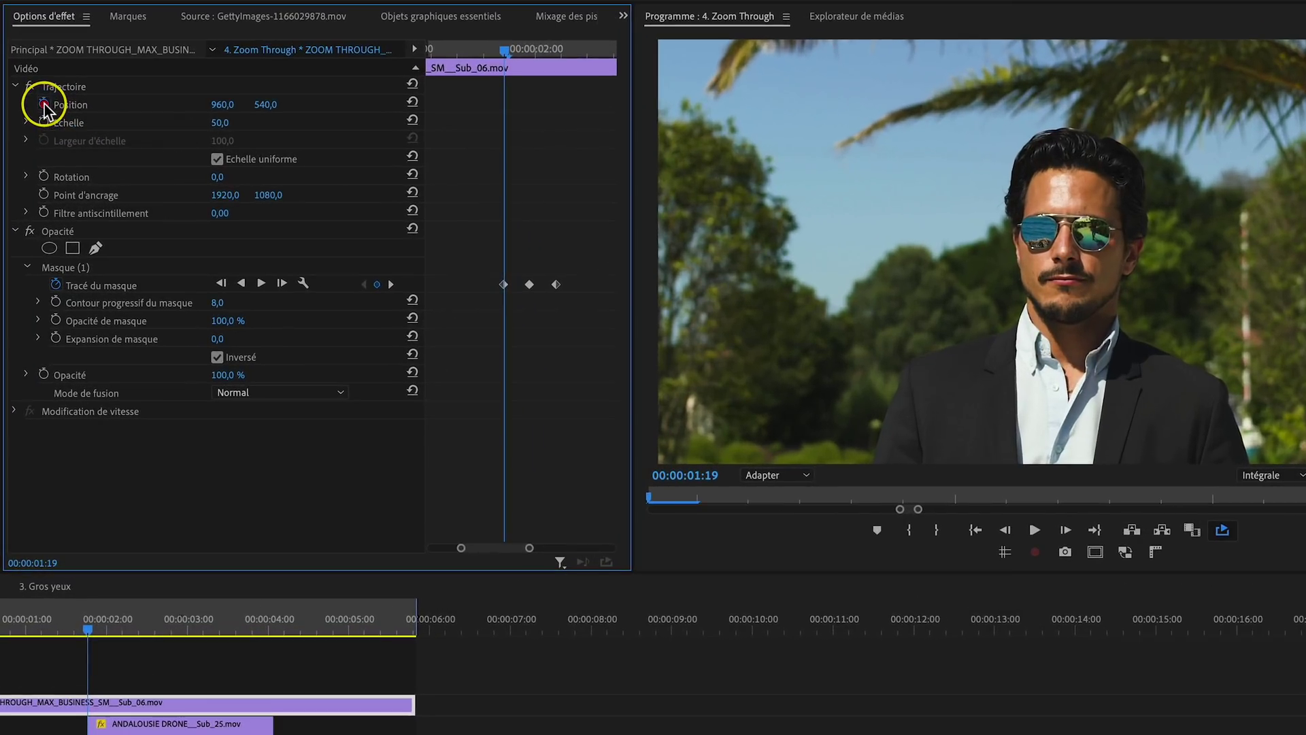
click(44, 104)
click(43, 122)
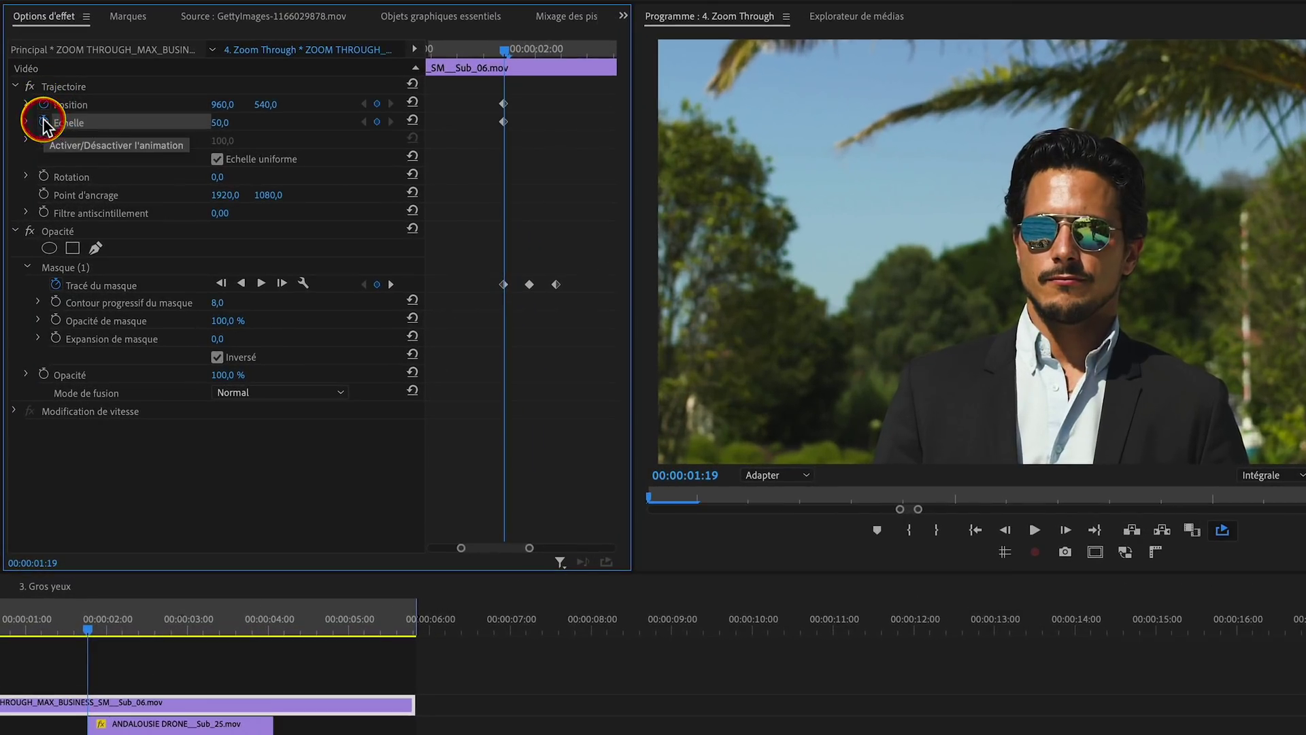
Step: At 00:00:02:04, set Echelle to 1357 and Position to 519, 2822 so the view passes through the lens, and check the zoom
click(392, 284)
click(392, 284)
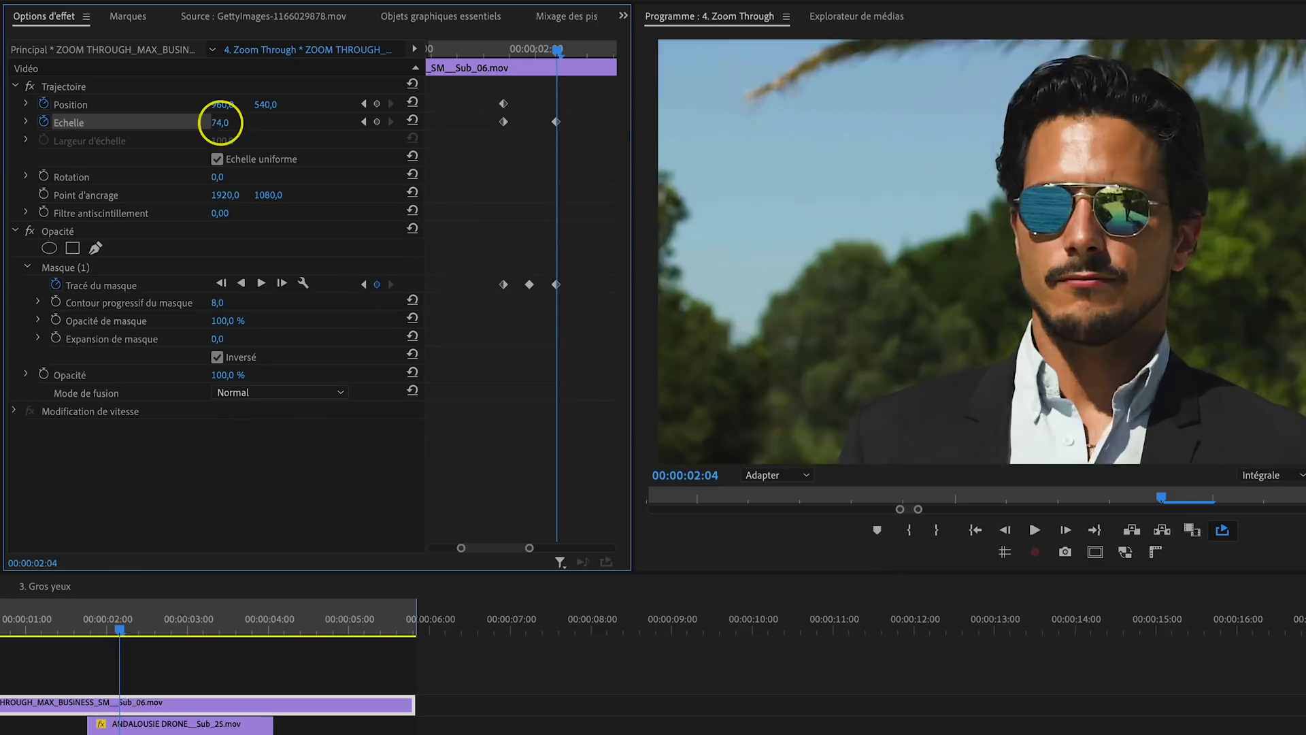
drag(218, 123, 268, 129)
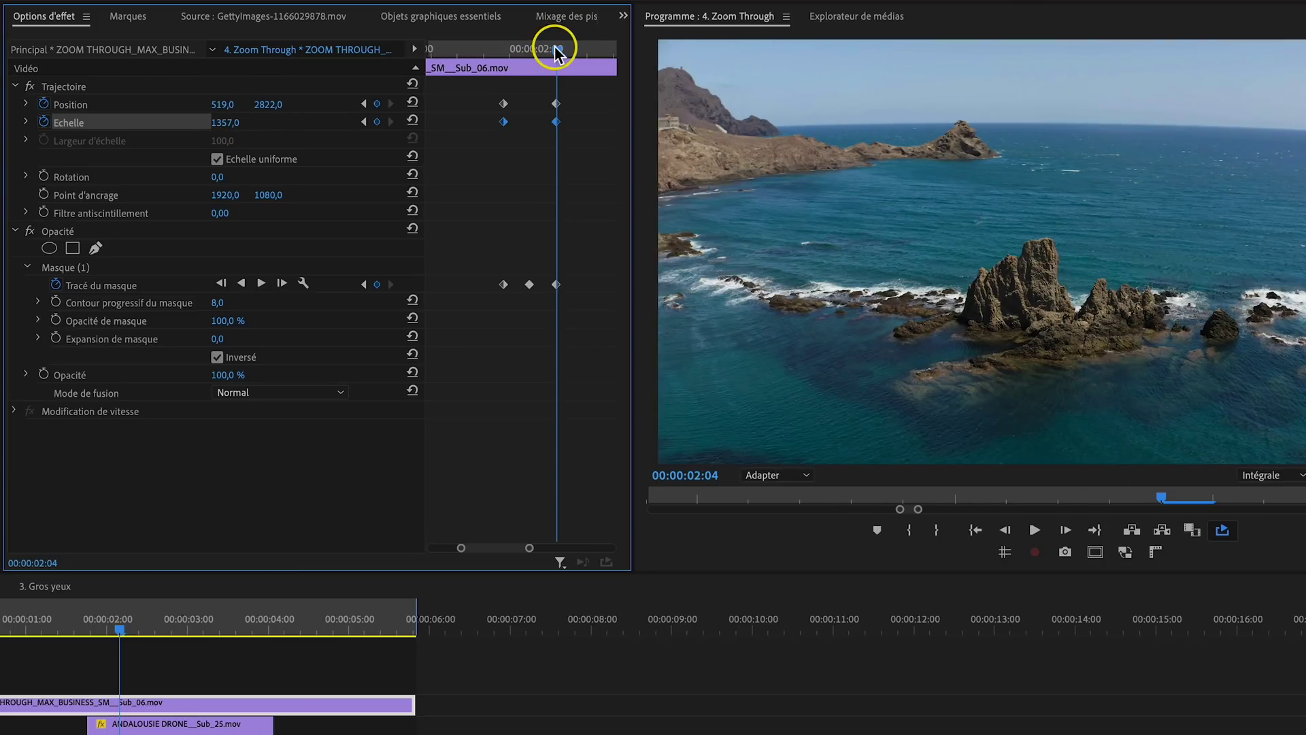
mouse_move(539, 50)
mouse_down()
mouse_move(501, 44)
mouse_move(554, 45)
mouse_move(537, 49)
mouse_up()
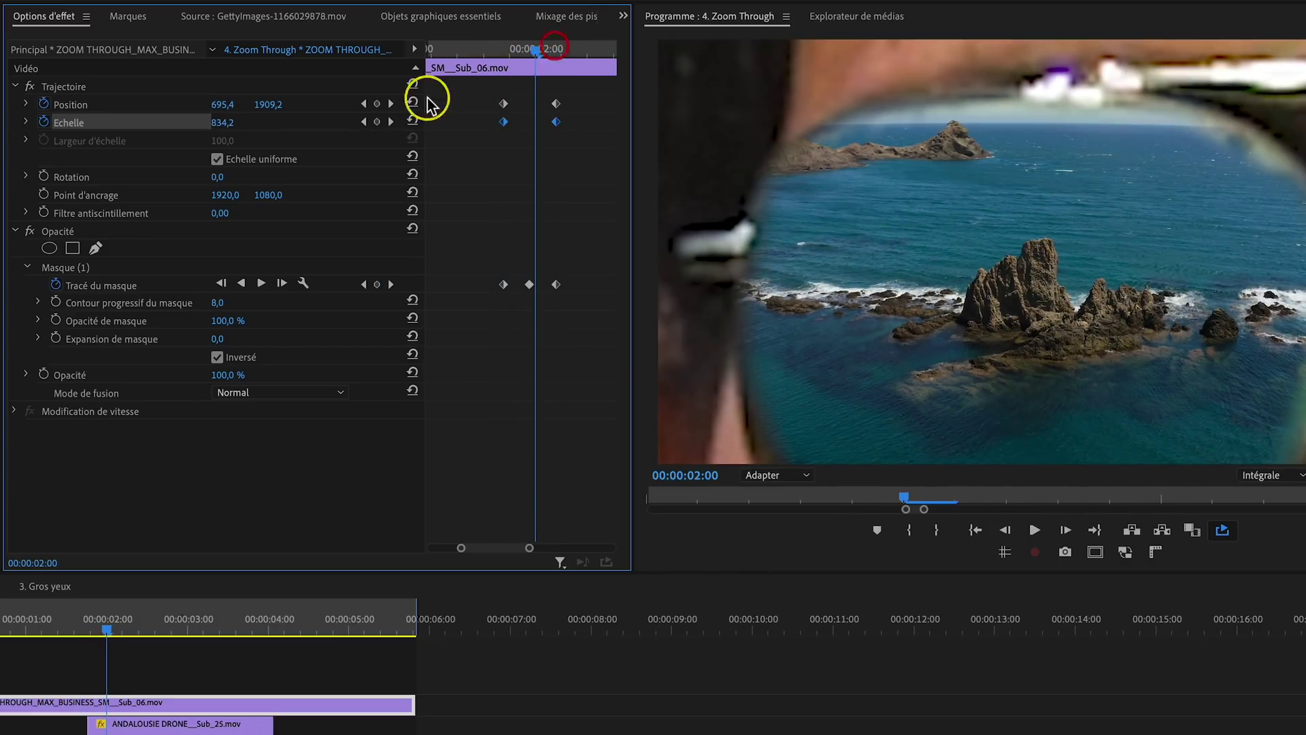
Step: Trim the end of the ZOOM THROUGH clip to 00:00:02:05 and scrub back to the frames before the zoom
click(391, 122)
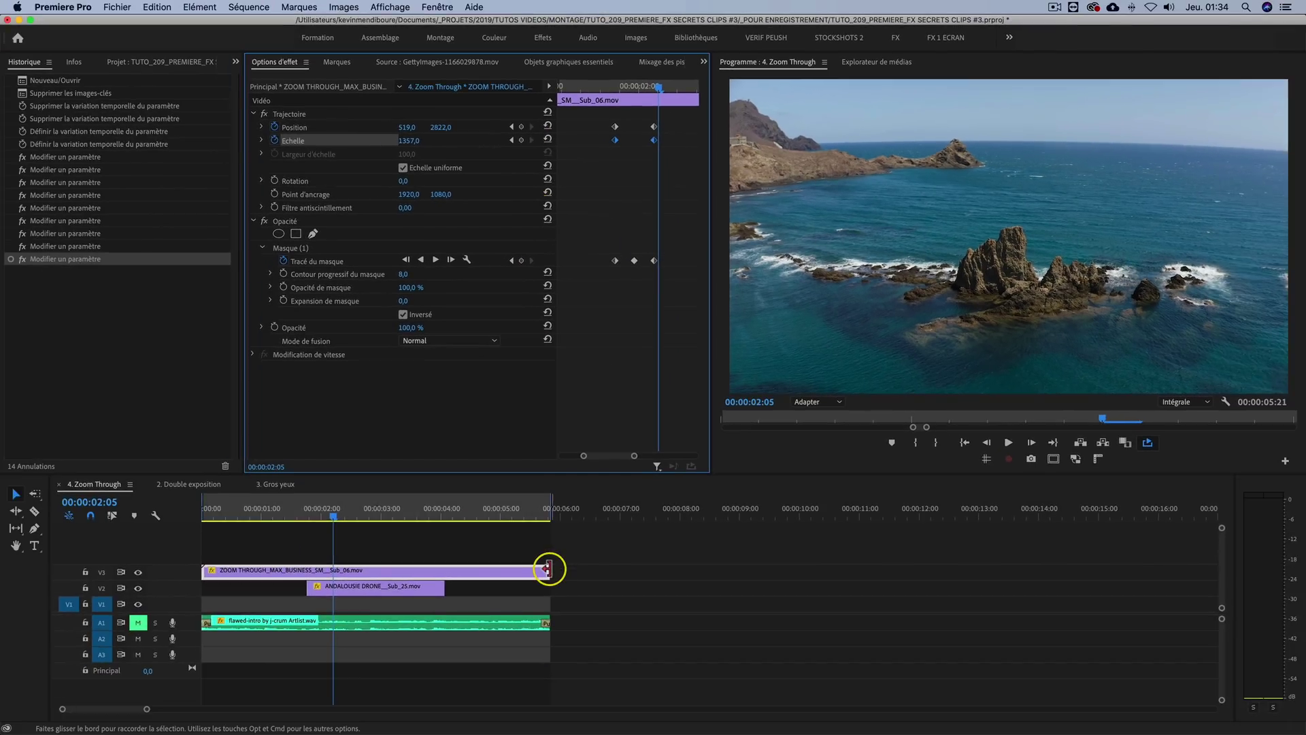
drag(548, 569, 337, 570)
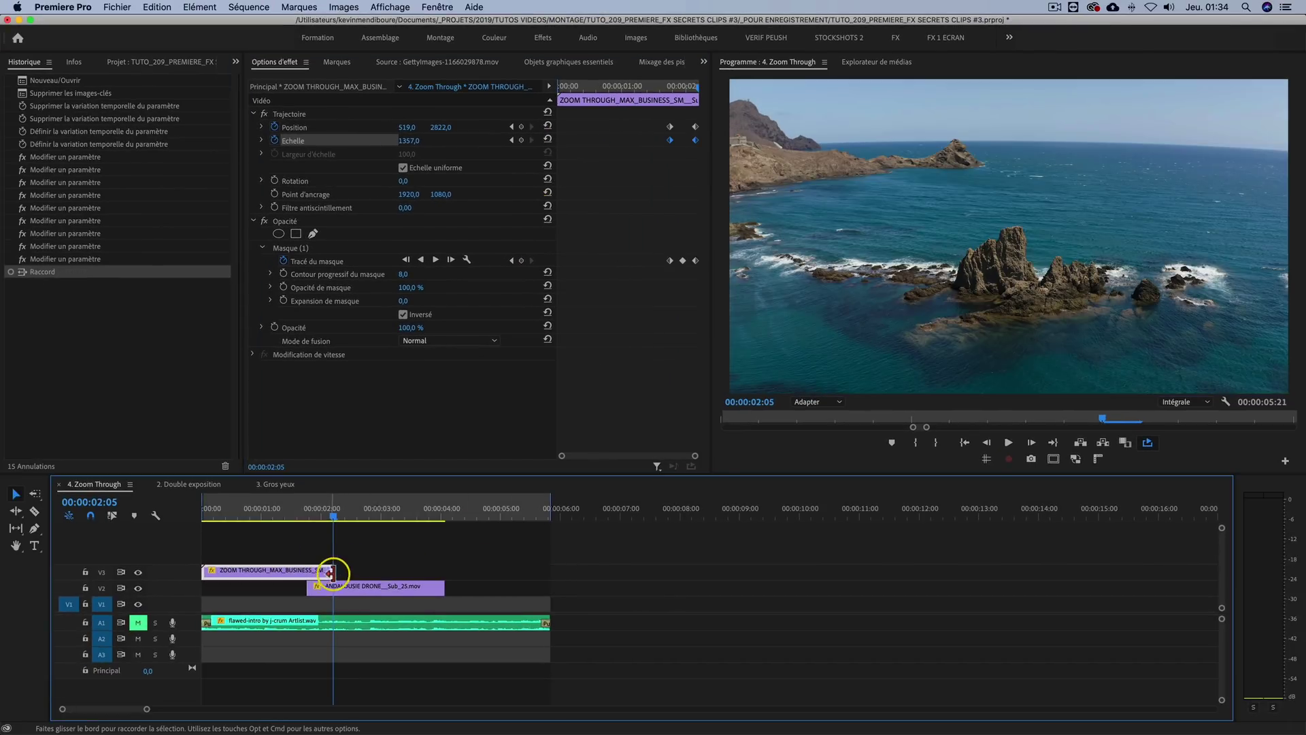
drag(333, 510, 302, 515)
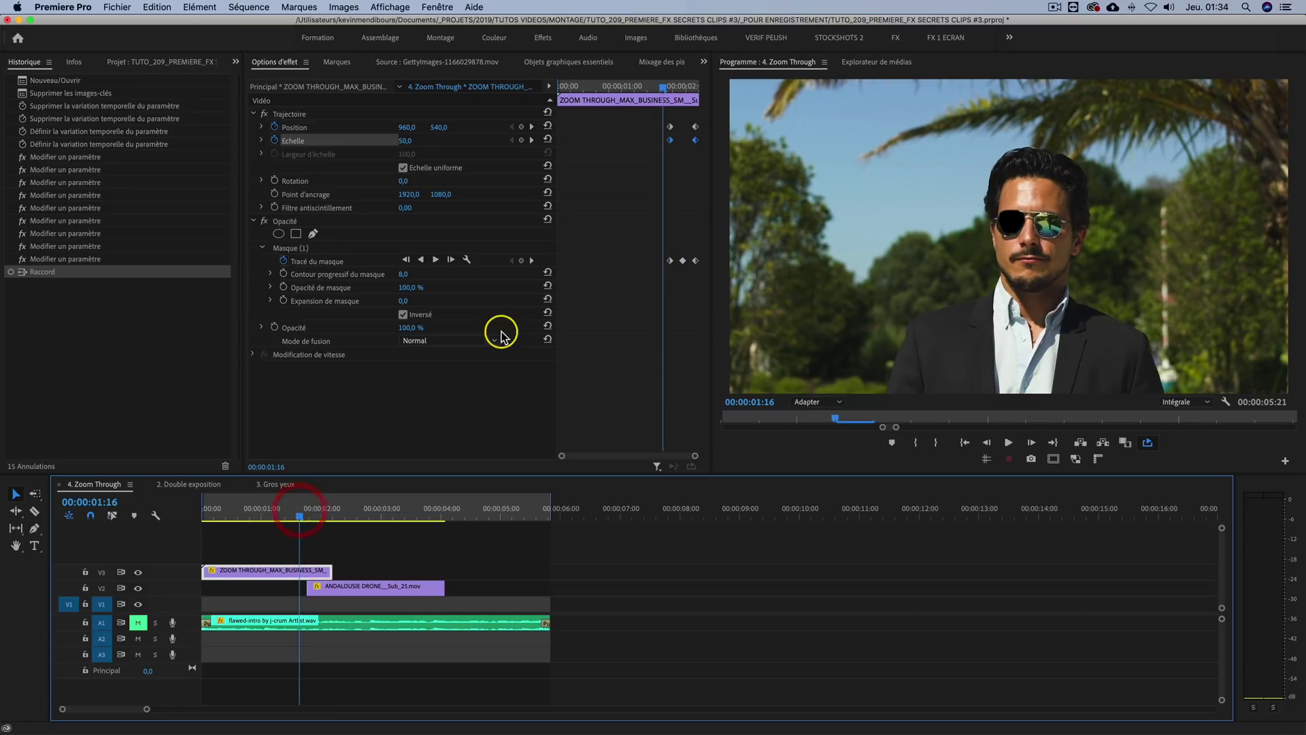
Step: At 00:00:01:18, view the program at 75 % and move the lens mask path out of the picture, above the frame
click(532, 127)
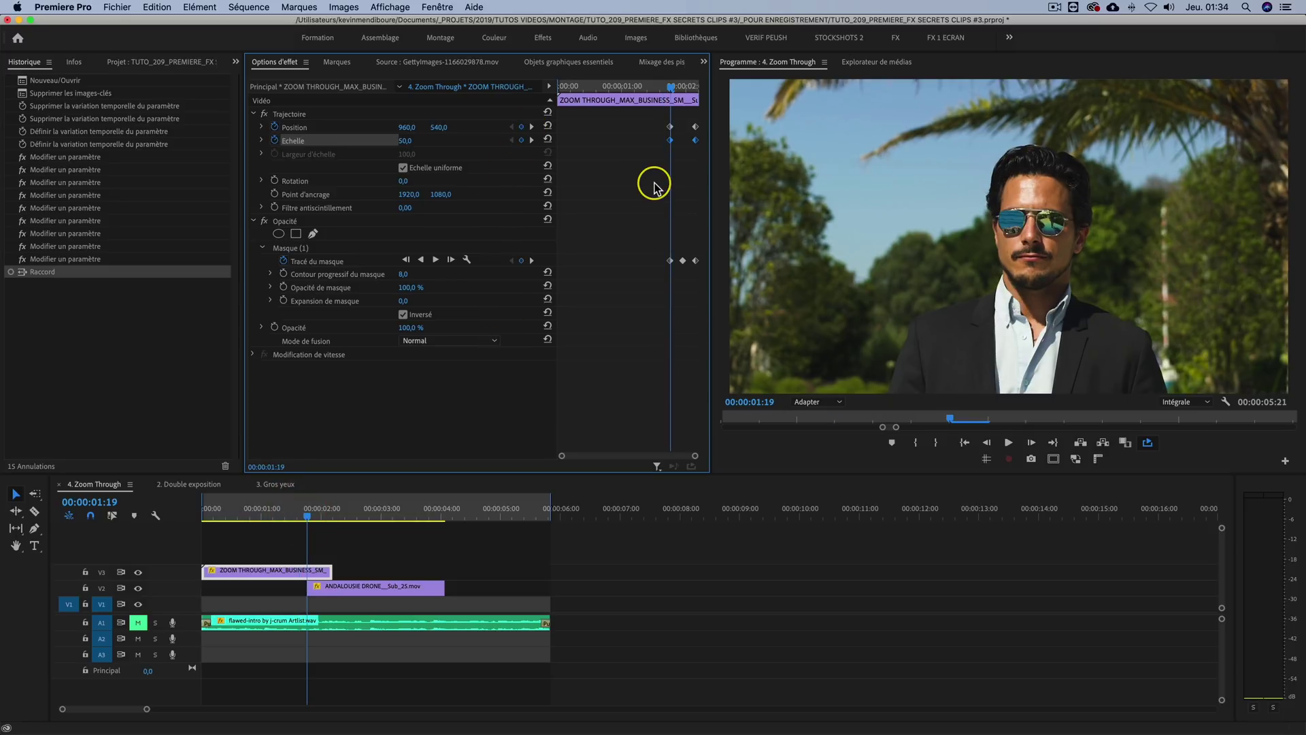
key(Left)
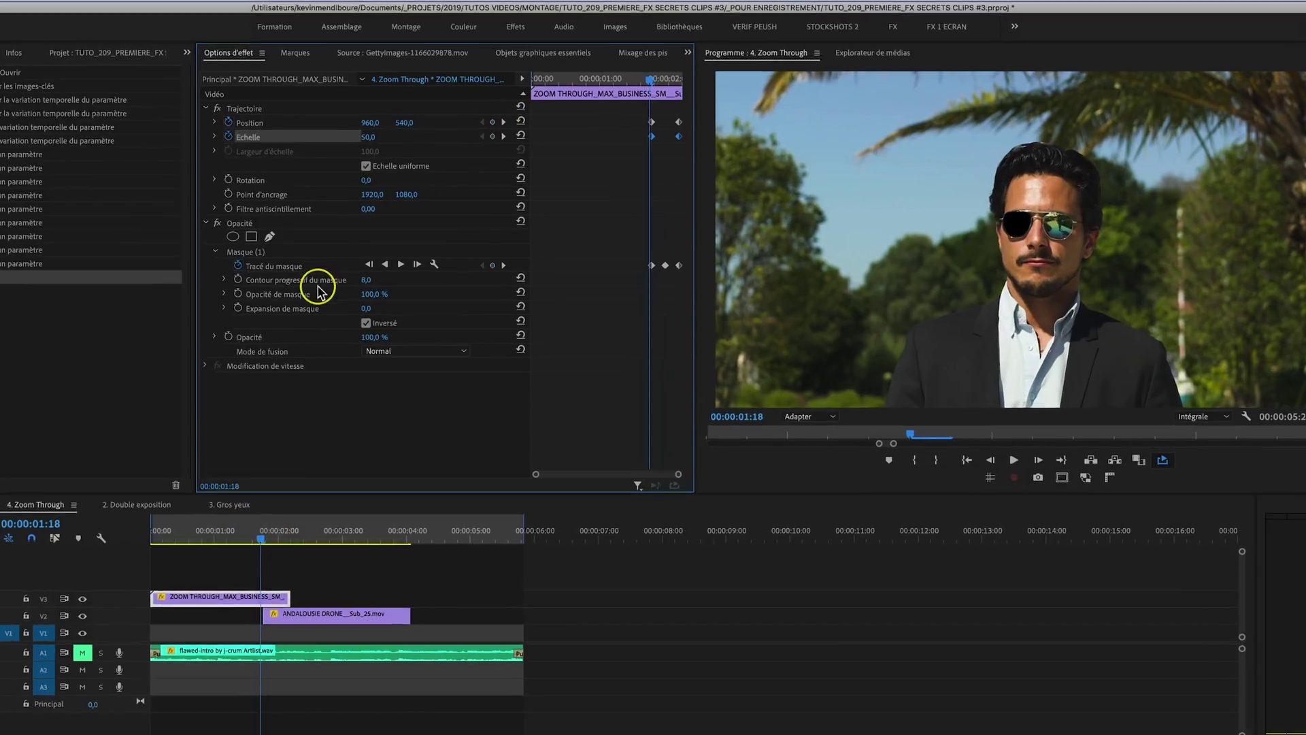
click(106, 286)
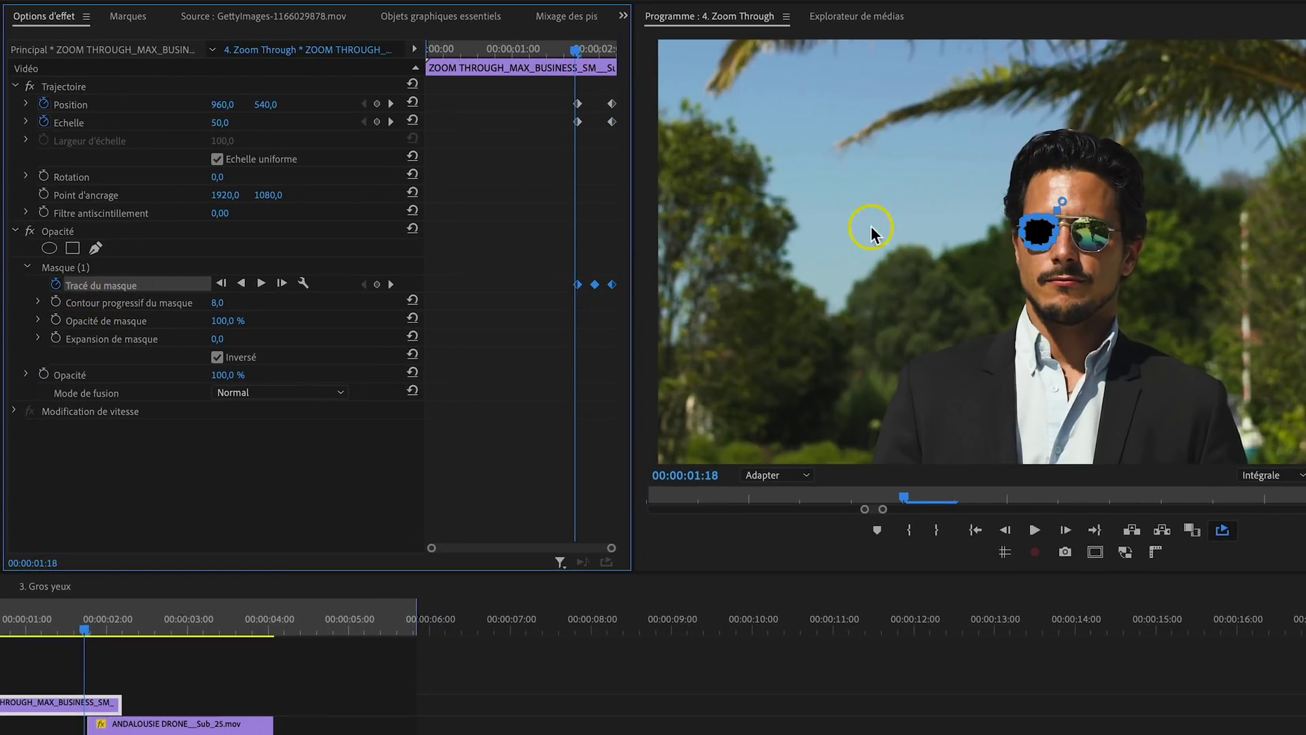
click(775, 475)
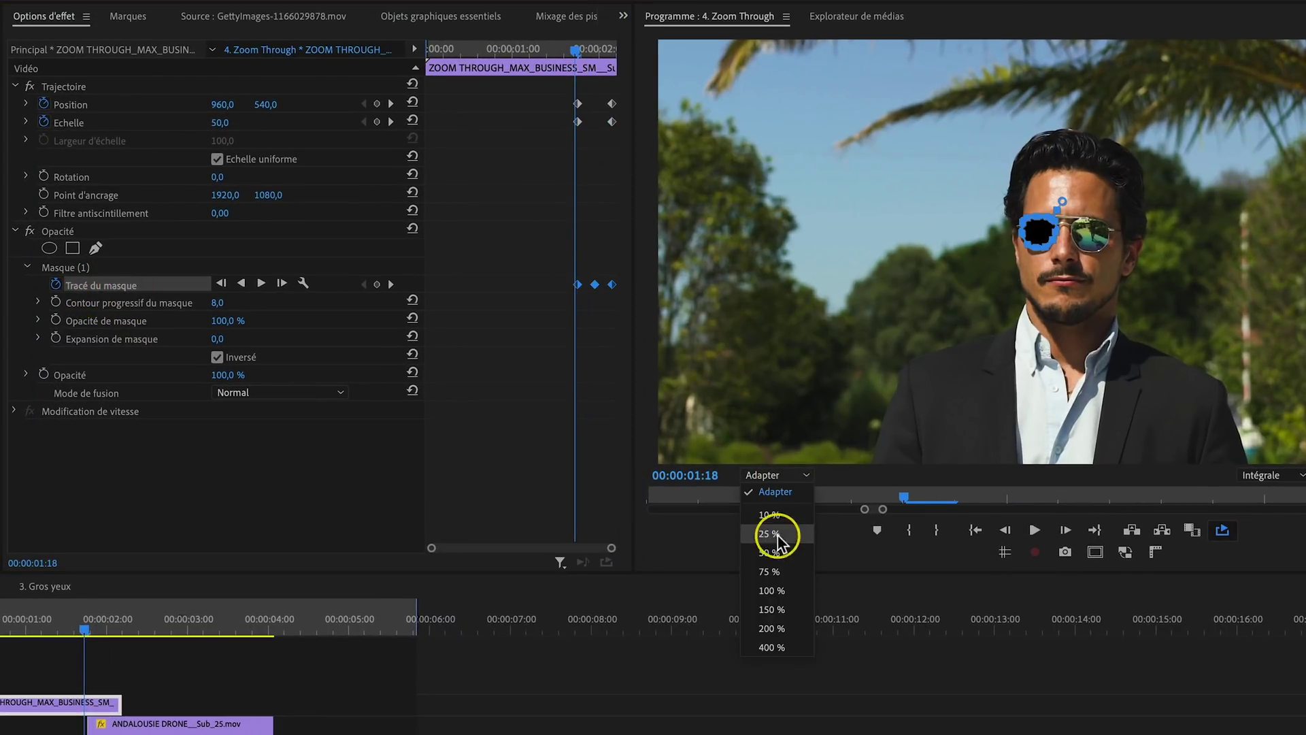
click(769, 571)
drag(980, 177, 1125, 300)
click(1040, 235)
drag(1040, 234, 1031, 56)
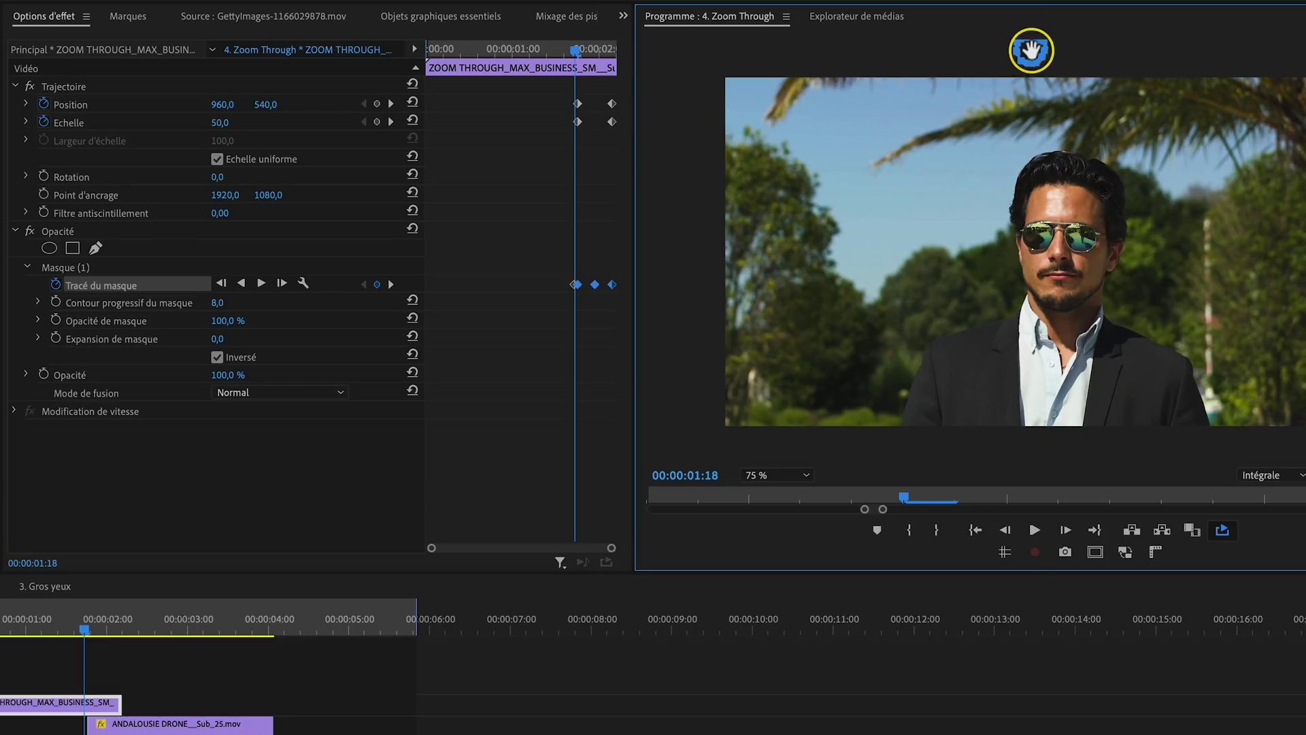
Step: Scrub through the lens transition and preview the Zoom Through sequence from its beginning
click(80, 630)
drag(80, 629, 104, 629)
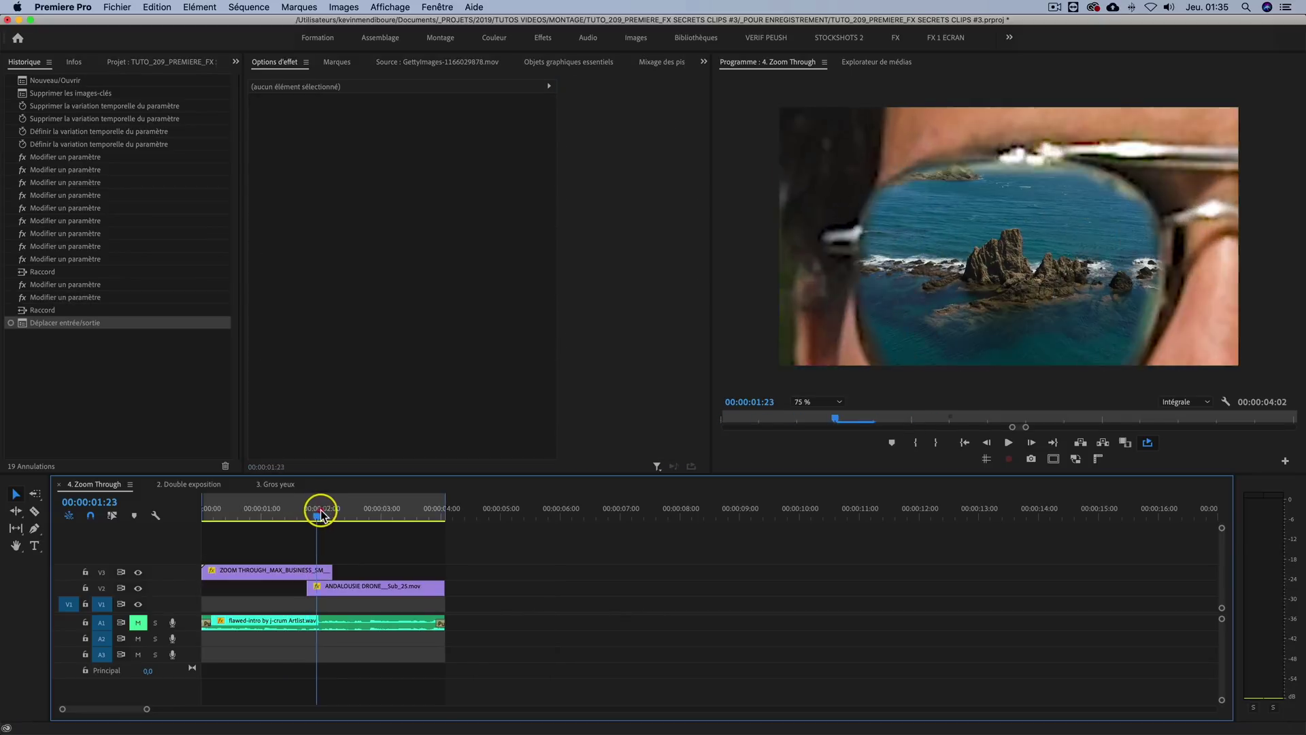
drag(320, 515, 198, 508)
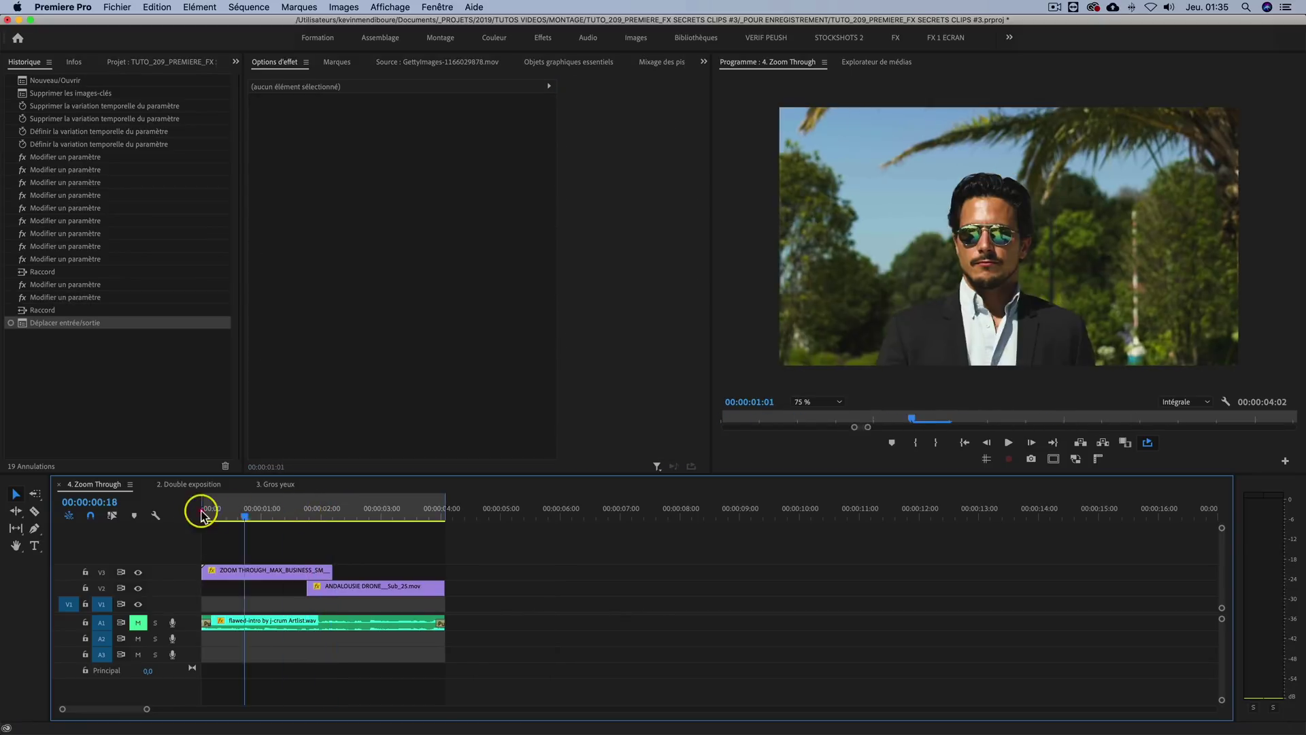
key(space)
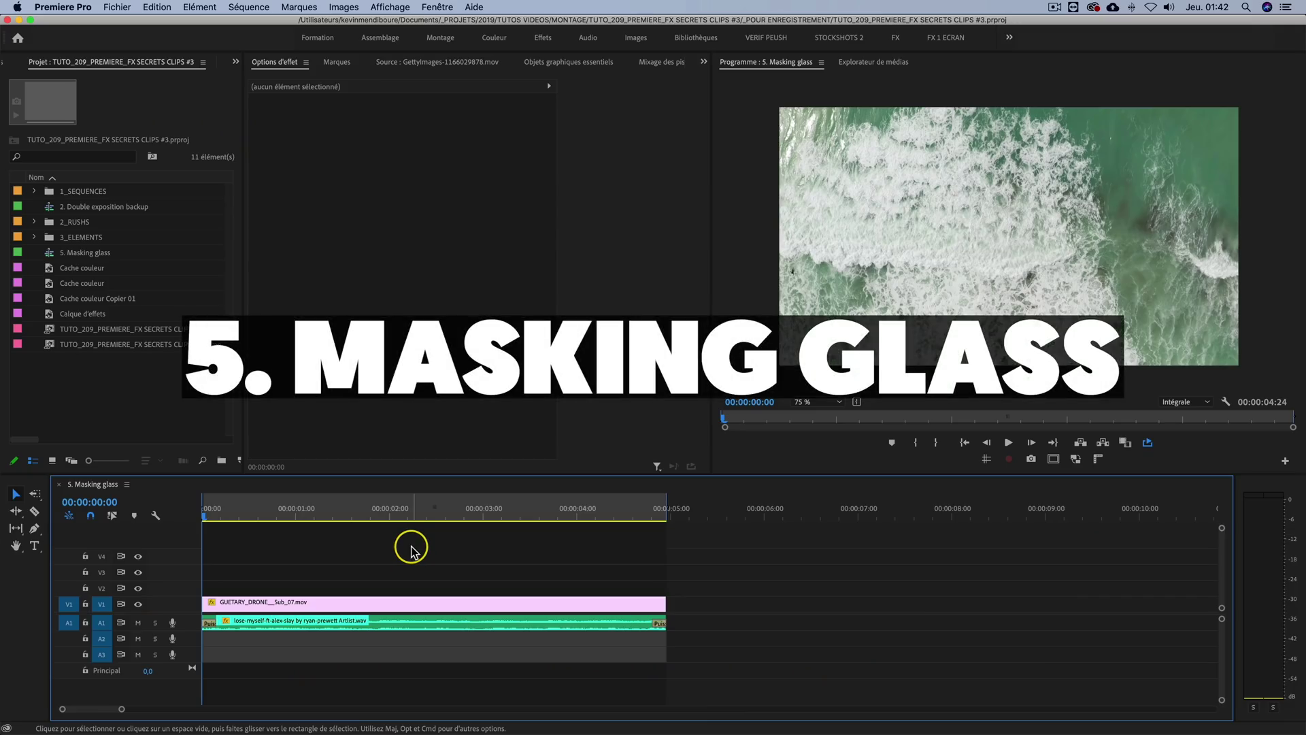
Step: Create a red colour matte (FF0000) and place it on V3 from the start of the sequence, with that track hidden
key(space)
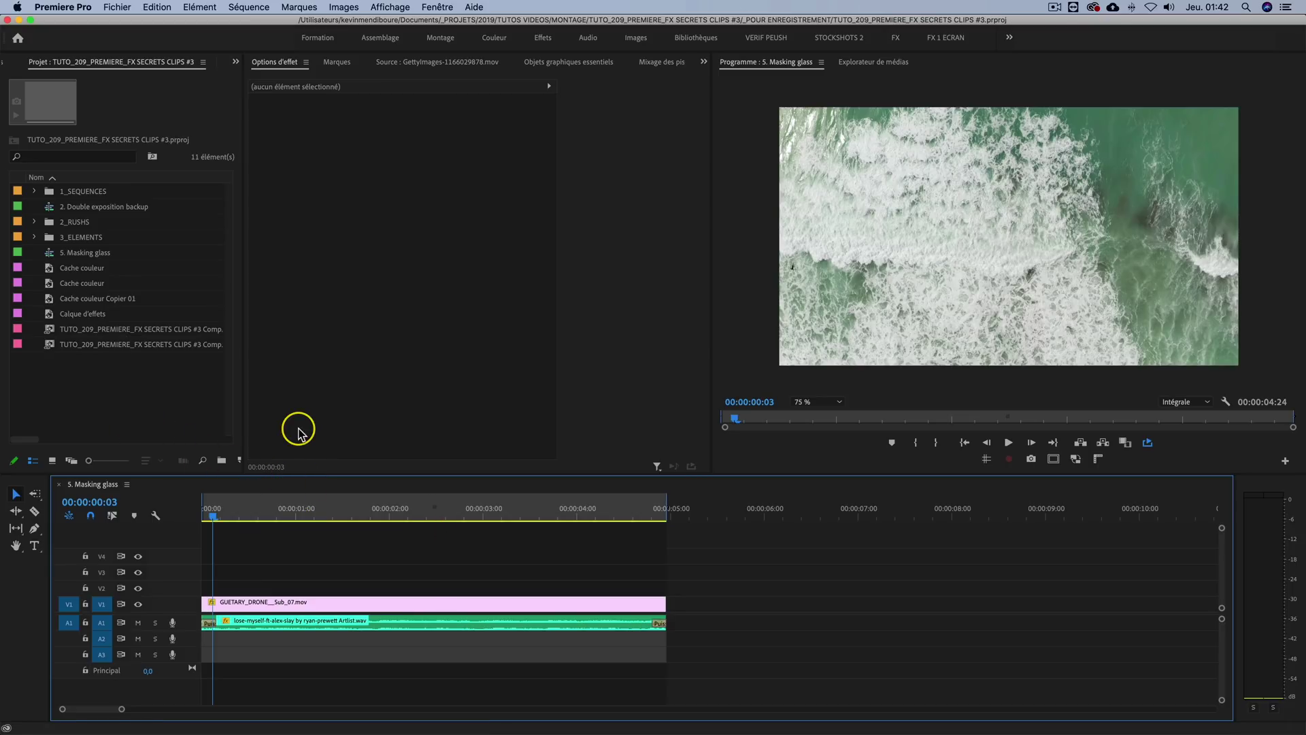
right_click(87, 386)
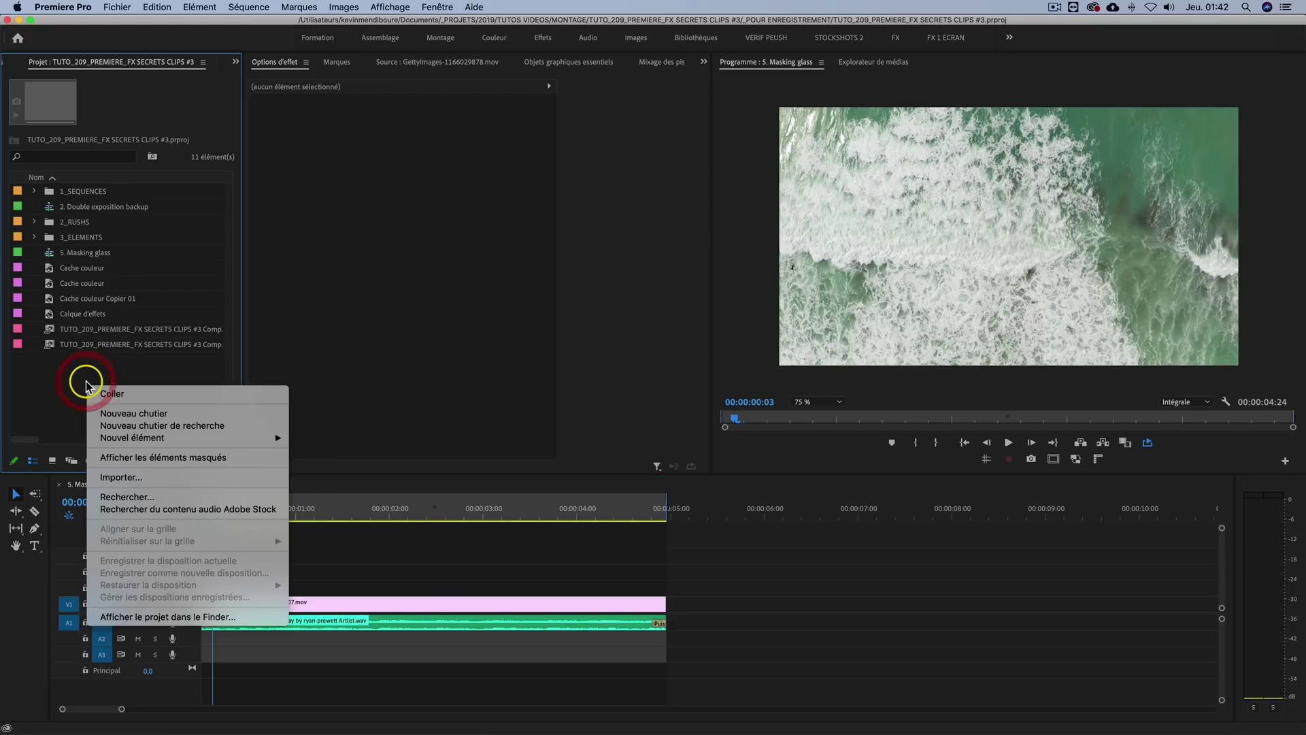
mouse_move(202, 444)
click(338, 547)
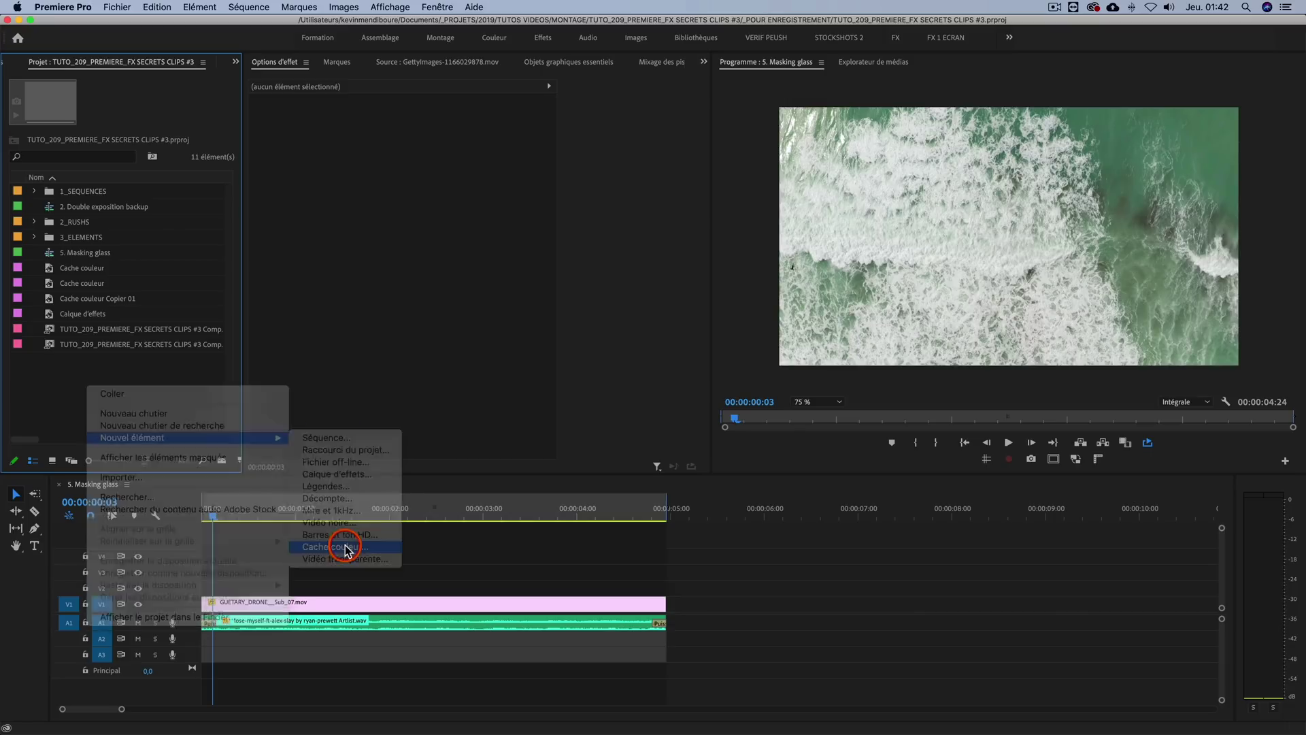
mouse_move(91, 187)
mouse_down()
mouse_move(172, 283)
mouse_move(217, 306)
mouse_up()
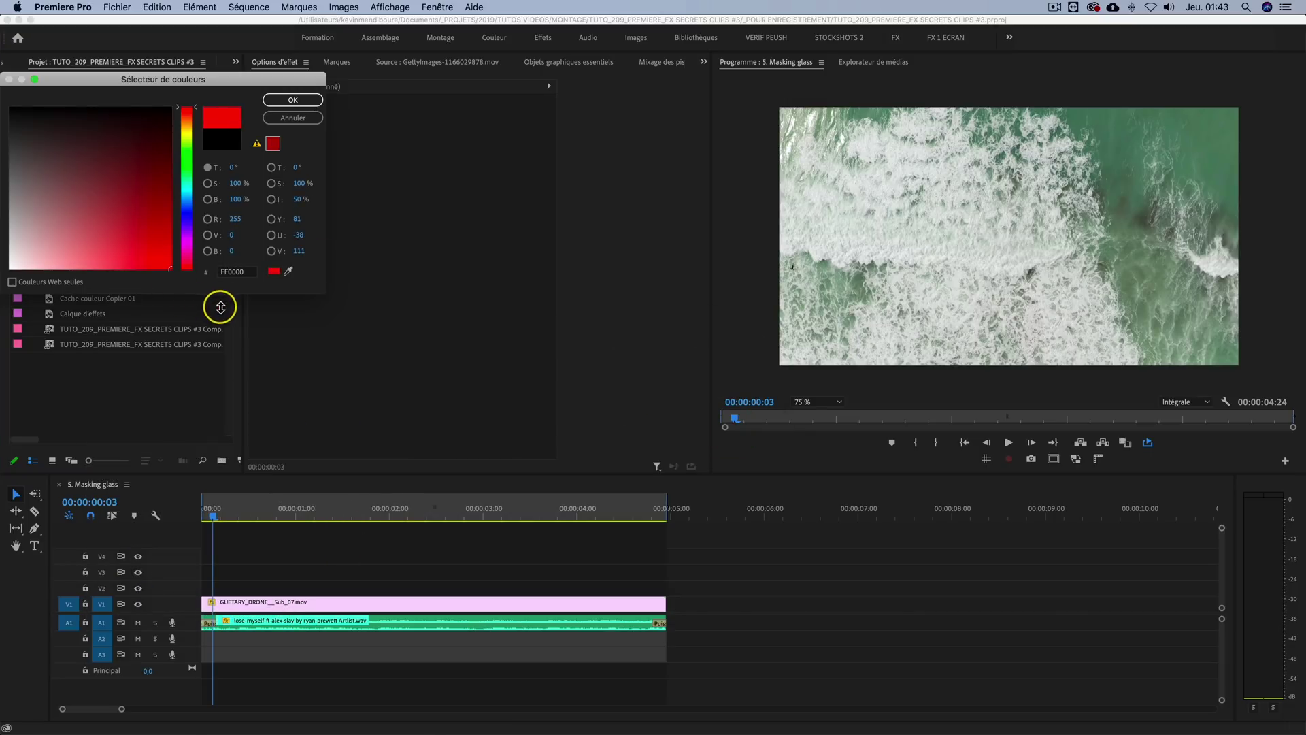
click(294, 102)
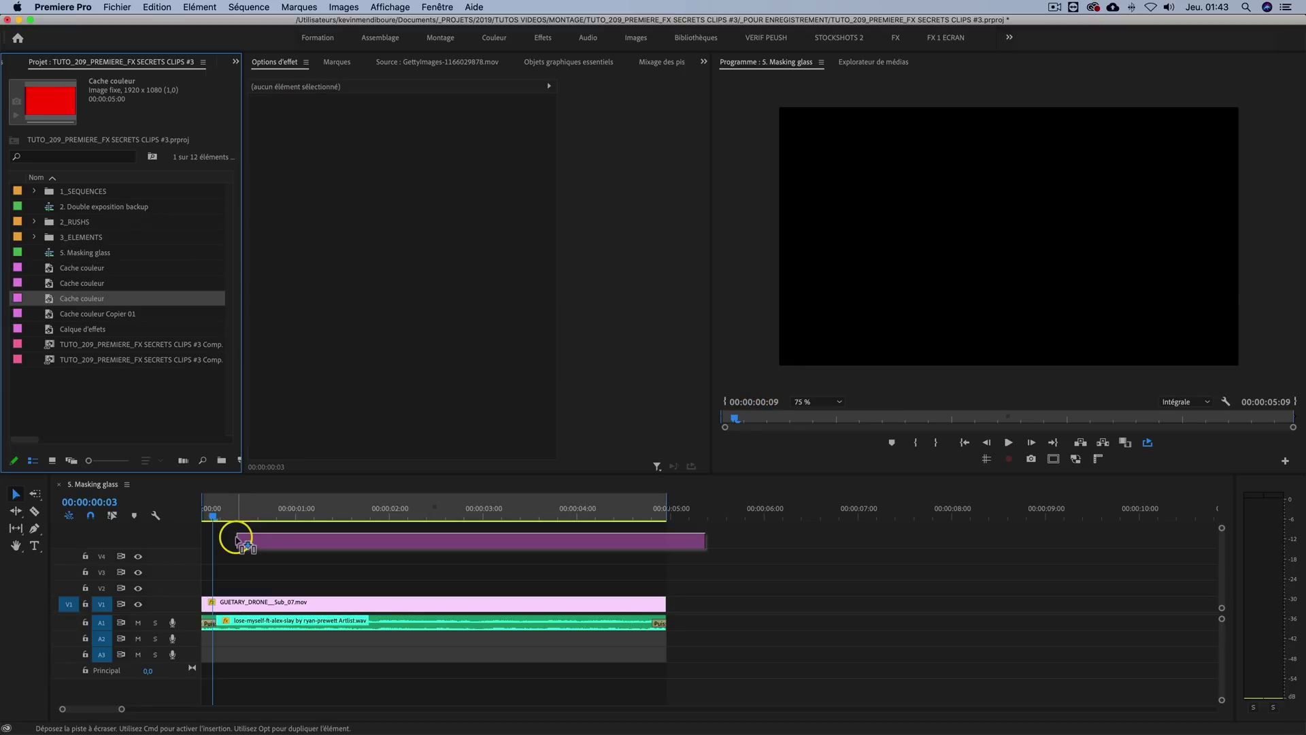
drag(239, 452, 193, 572)
click(138, 573)
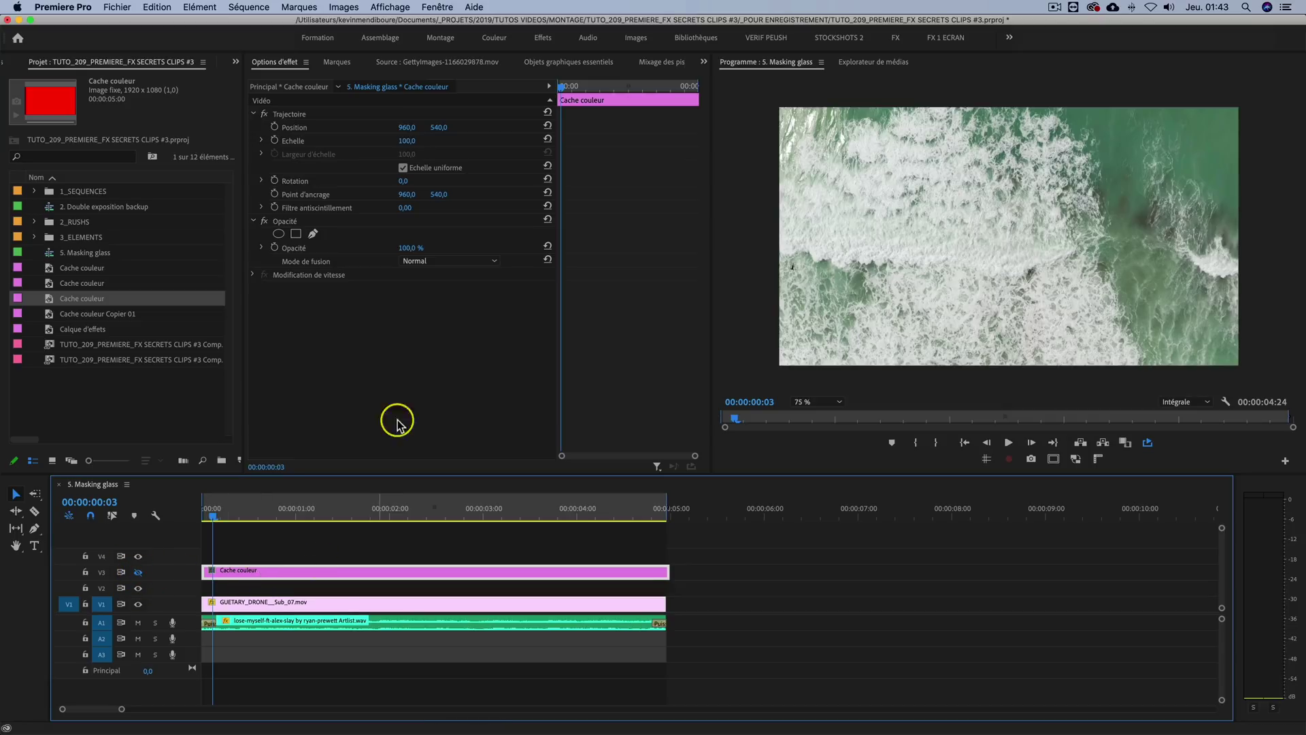
Step: Draw a slanted four-point band mask on the matte across the full picture height and show track V3 again
click(313, 234)
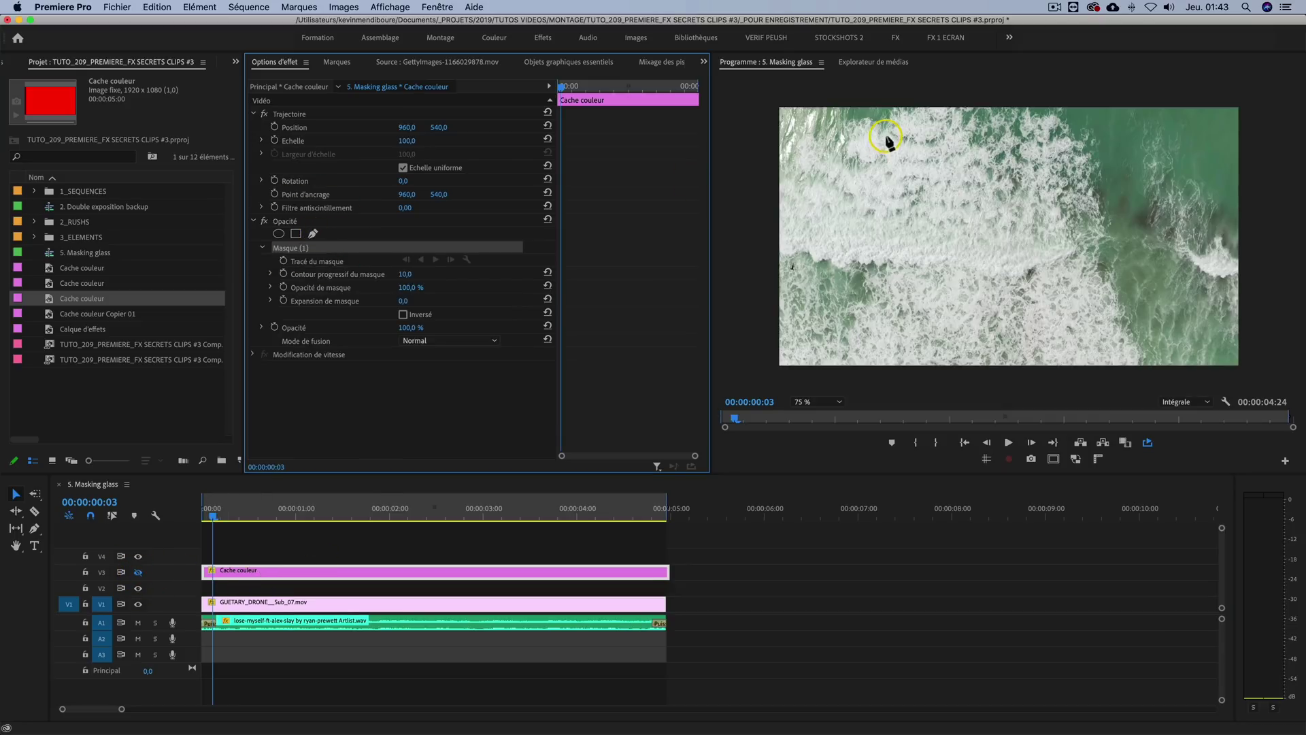
click(934, 103)
drag(882, 375, 945, 375)
click(999, 99)
click(934, 103)
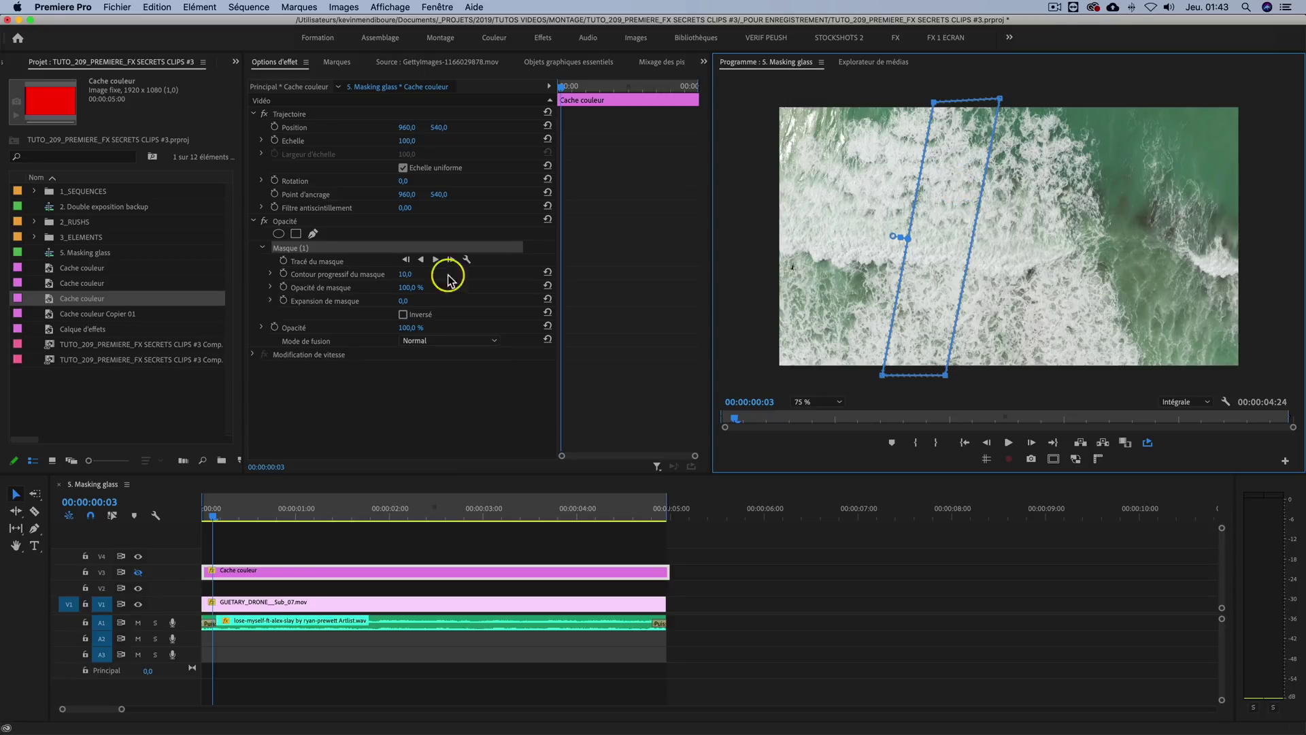
click(138, 574)
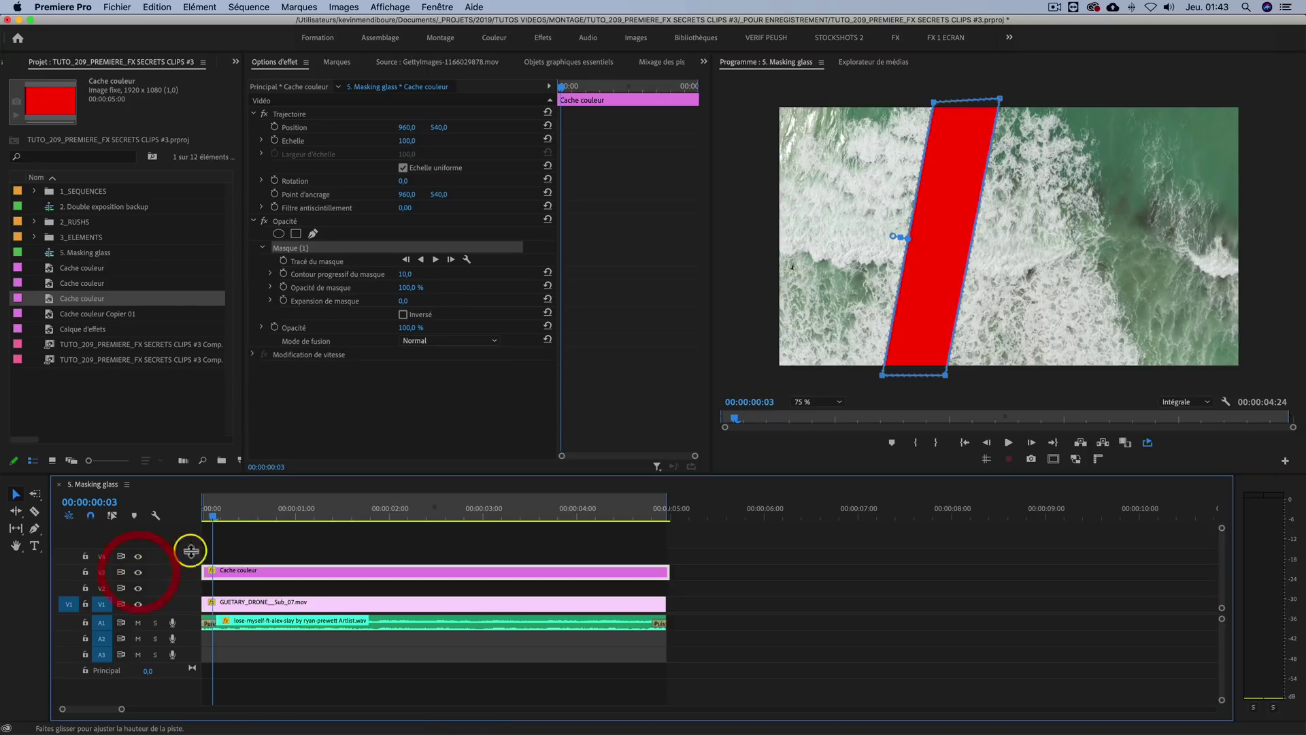
Step: Return to the sequence start and set the matte's Contour progressif du masque to 0
key(v)
drag(244, 513, 324, 515)
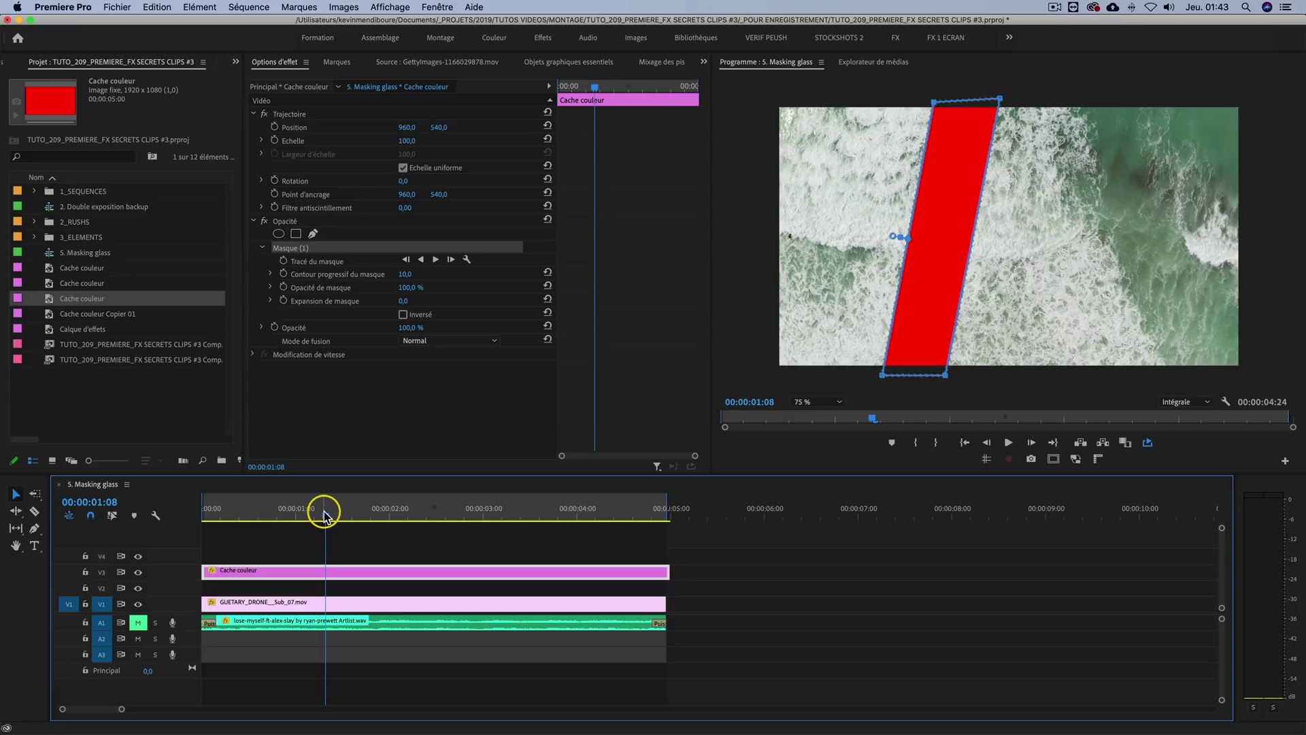
key(Home)
click(250, 572)
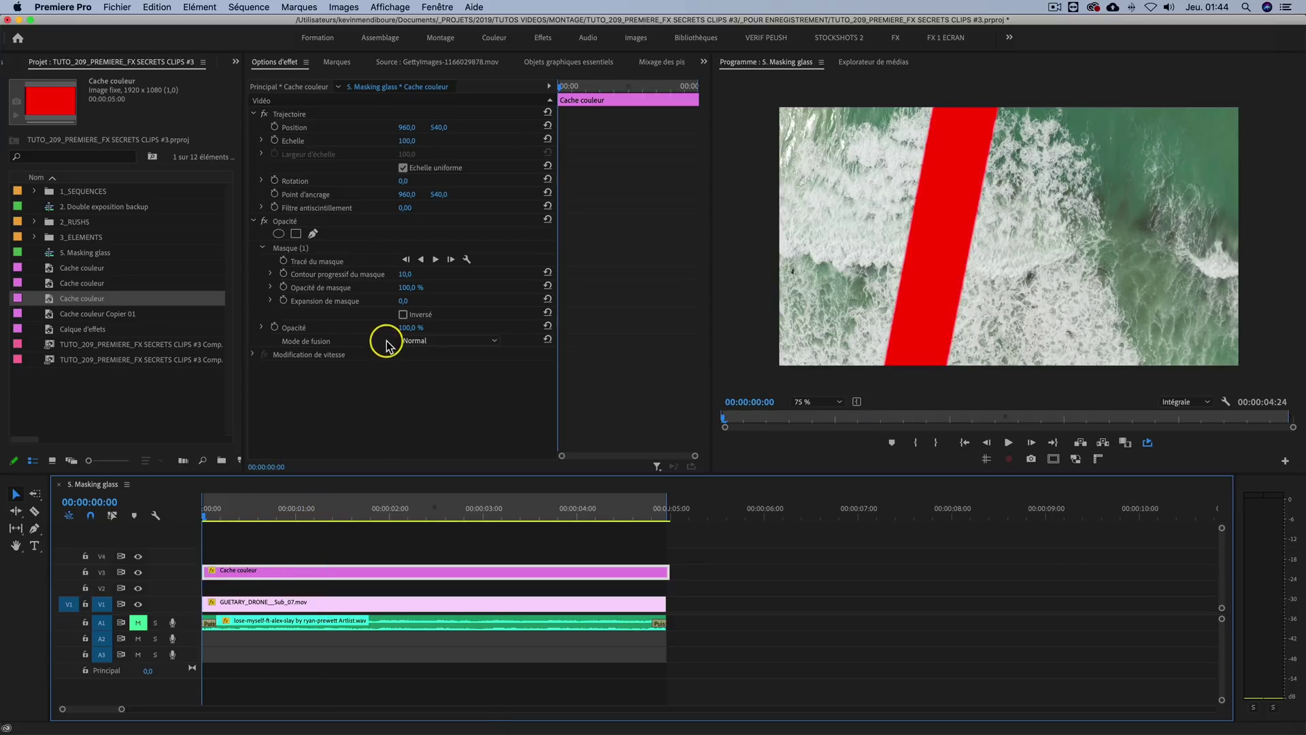
drag(406, 276, 398, 275)
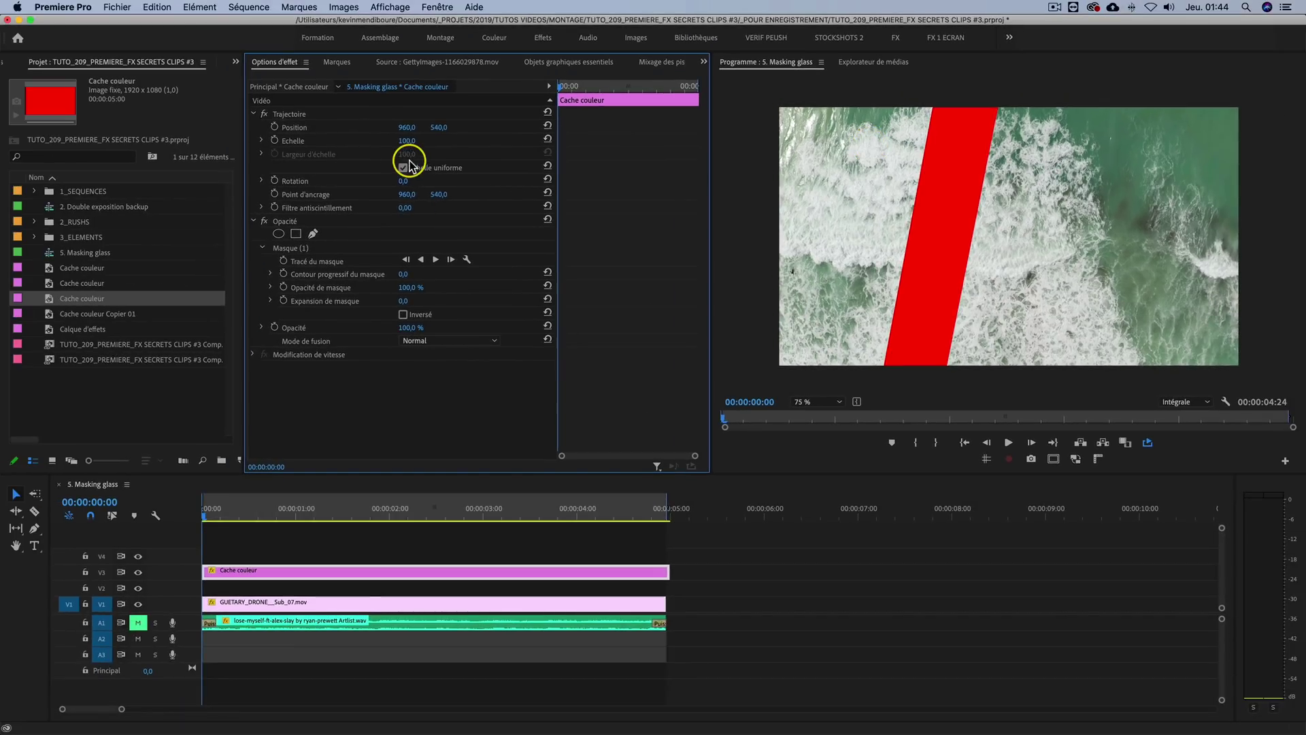
Step: Keyframe the matte's Position from 33, 540 at the first frame to beyond the picture's opposite side after about two seconds, and preview the movement
click(274, 128)
drag(409, 129, 409, 125)
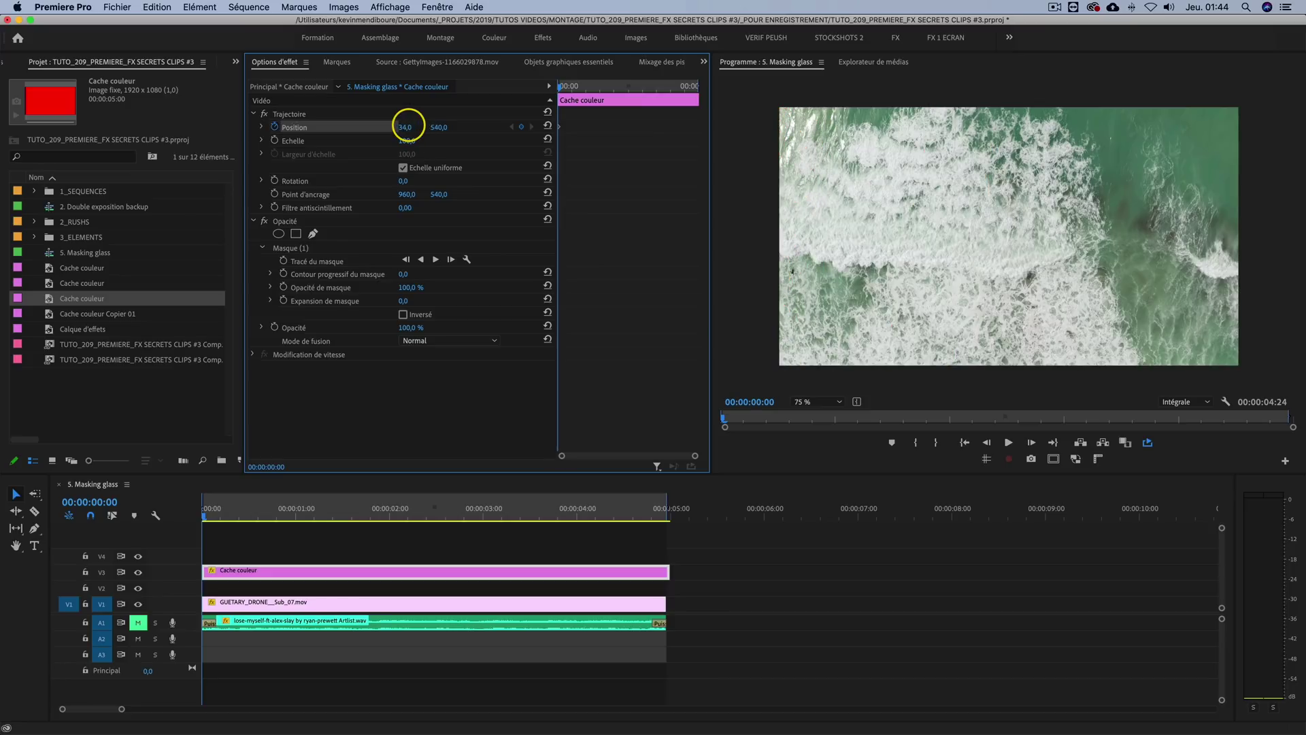
drag(231, 509, 400, 510)
drag(402, 128, 402, 126)
click(85, 506)
key(Home)
key(space)
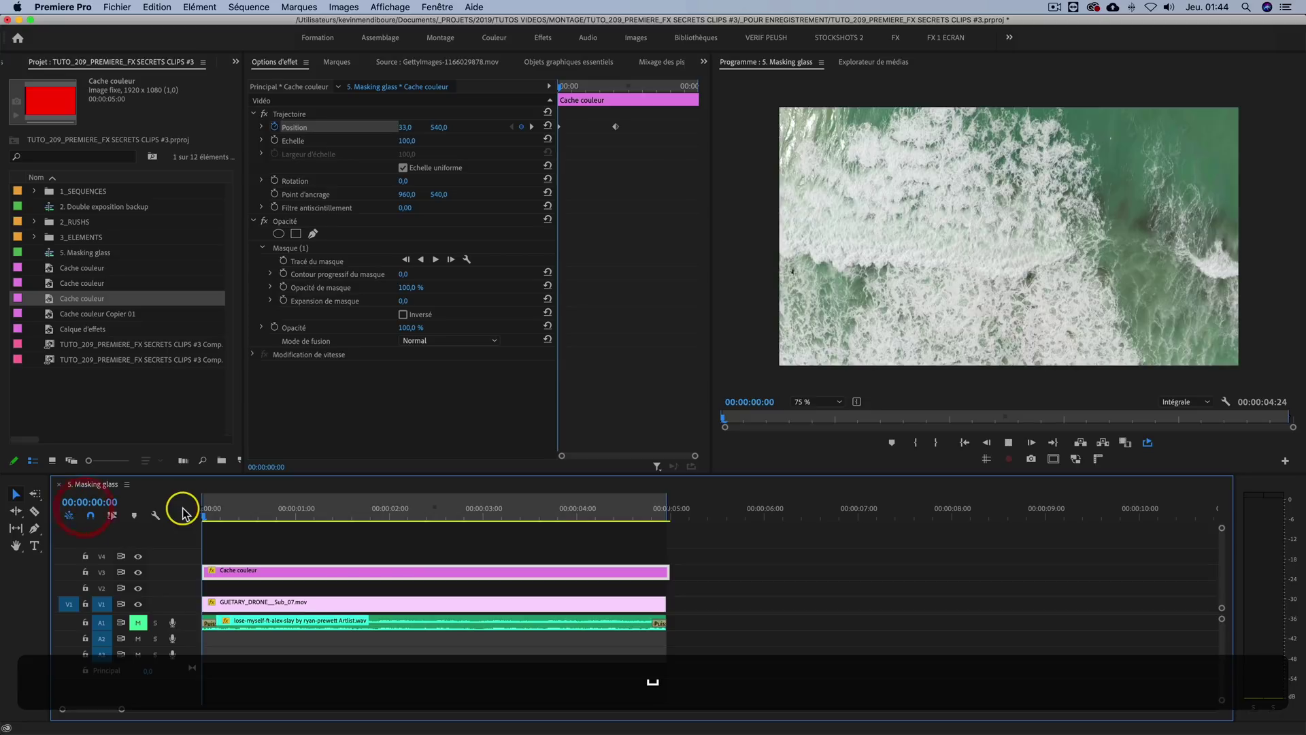
key(space)
drag(319, 510, 277, 513)
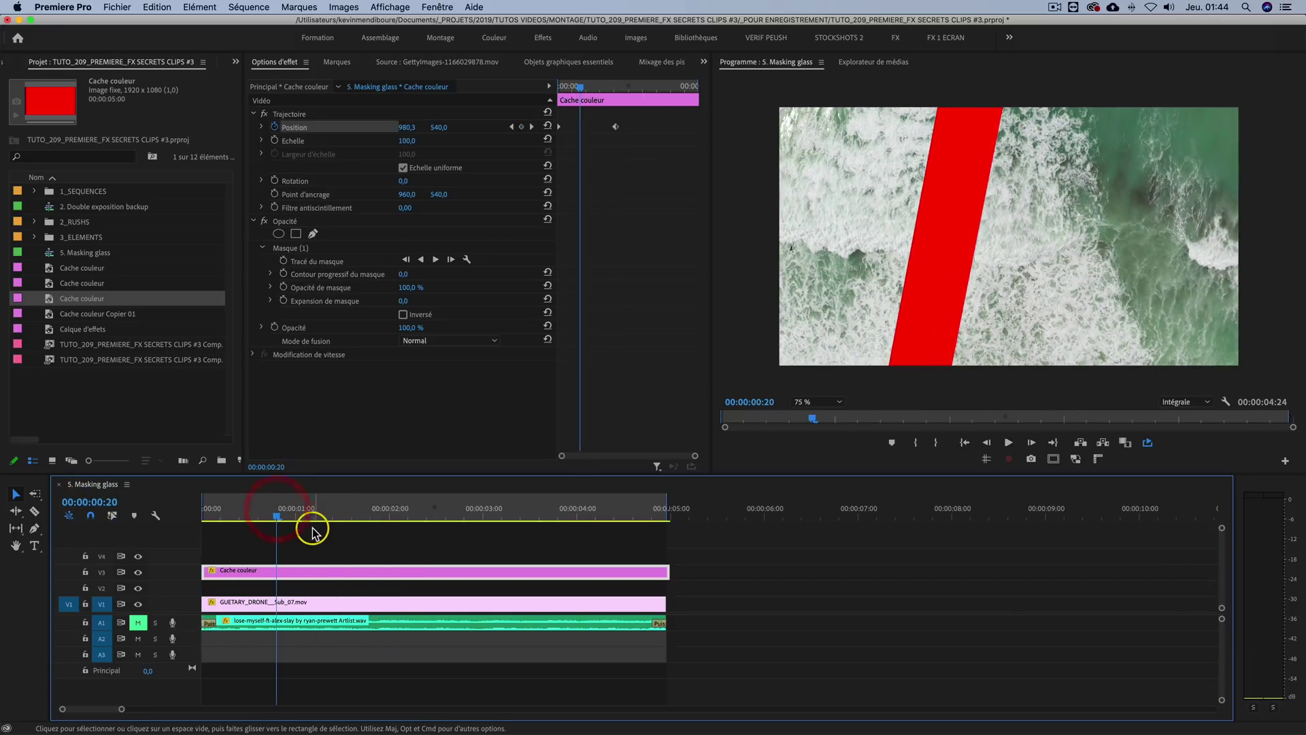
Step: Duplicate the GUETARY_DRONE clip from V1 onto V2, directly under the matte
click(297, 604)
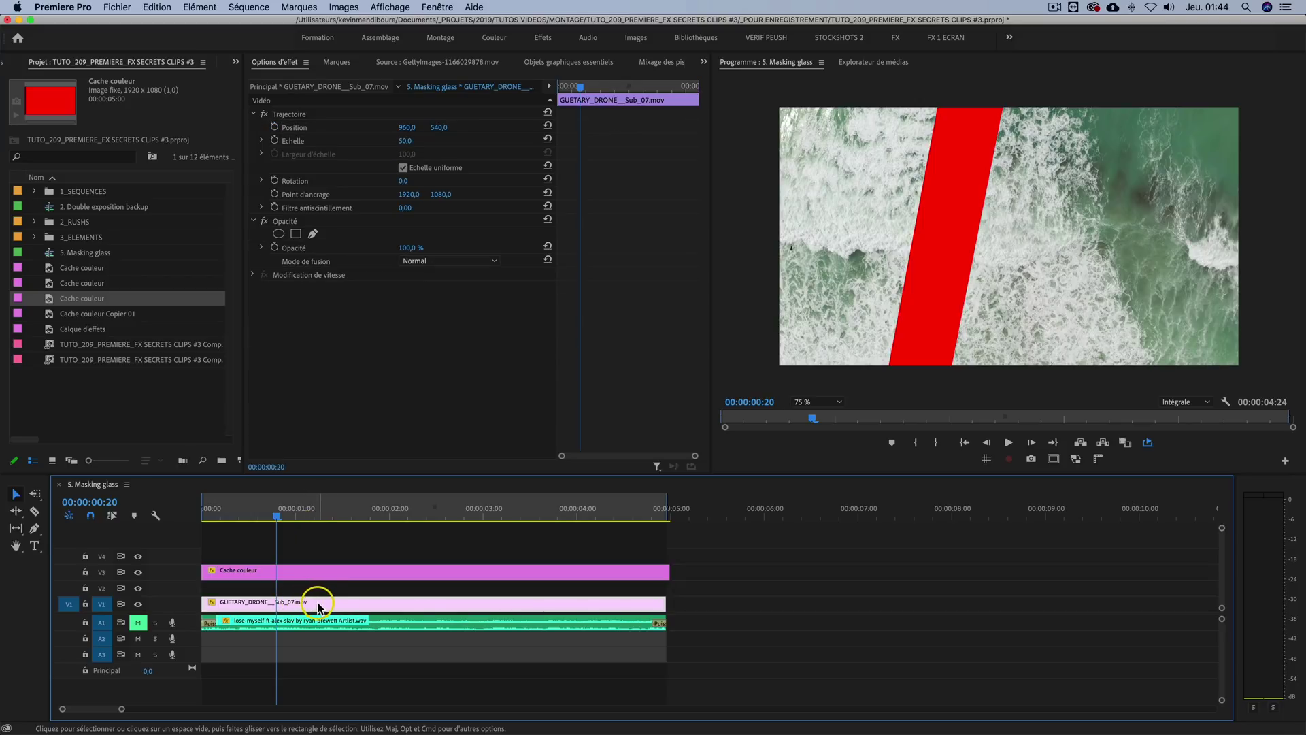
key(alt)
drag(324, 604, 299, 595)
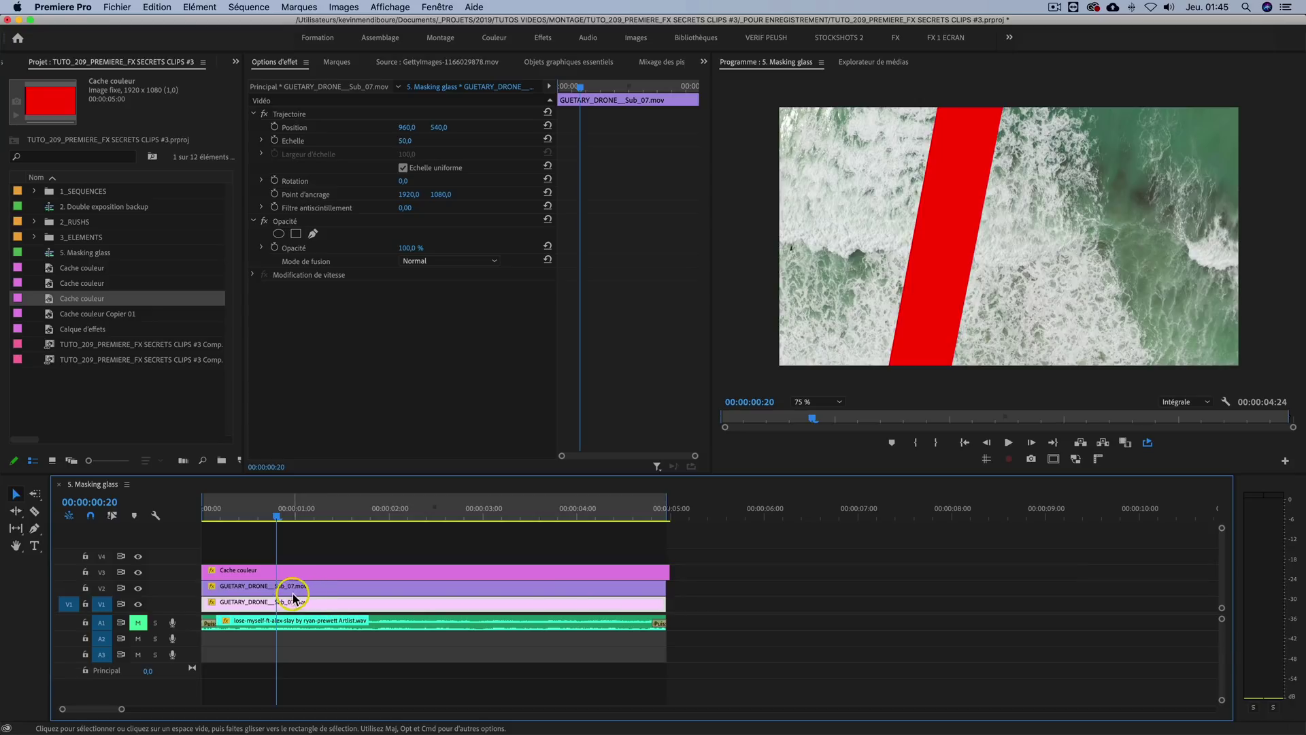
Step: Apply Incrustation Cache de piste to the V2 drone clip with Vidéo 3 as Cache, and set its Echelle to 63
click(235, 61)
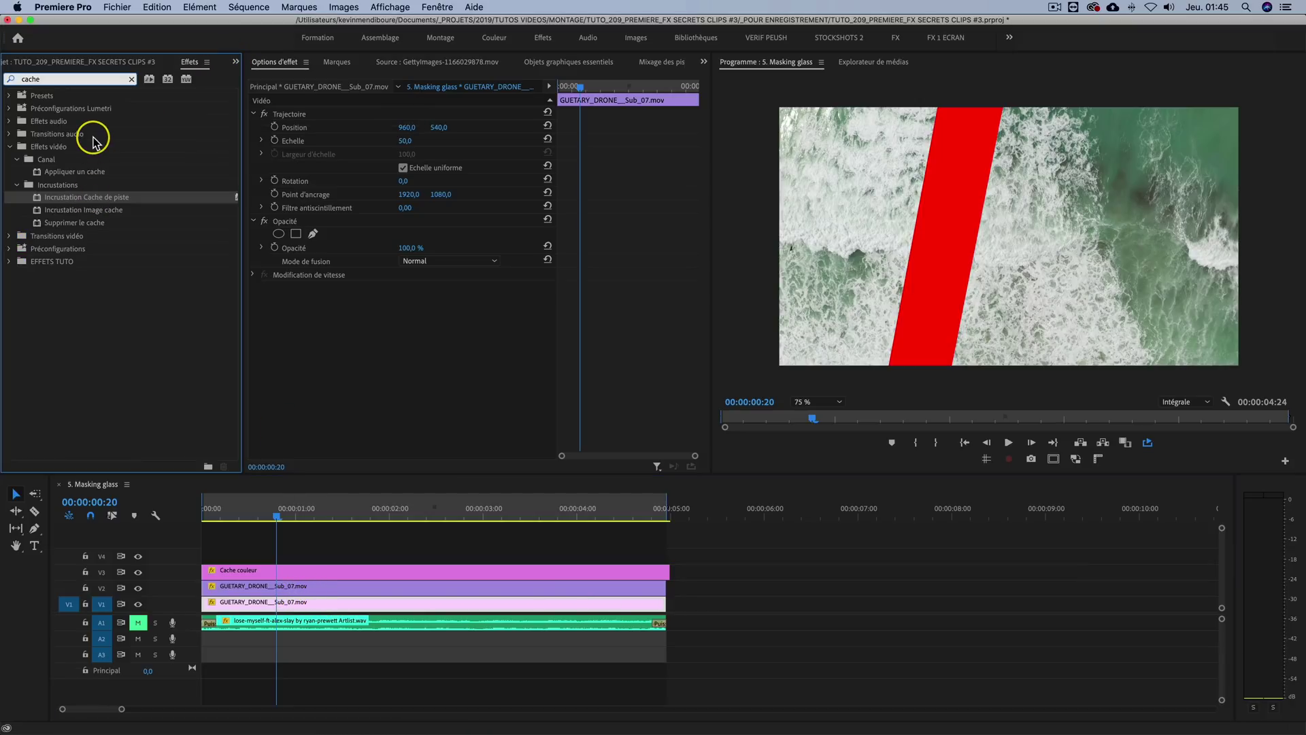
drag(92, 202, 309, 587)
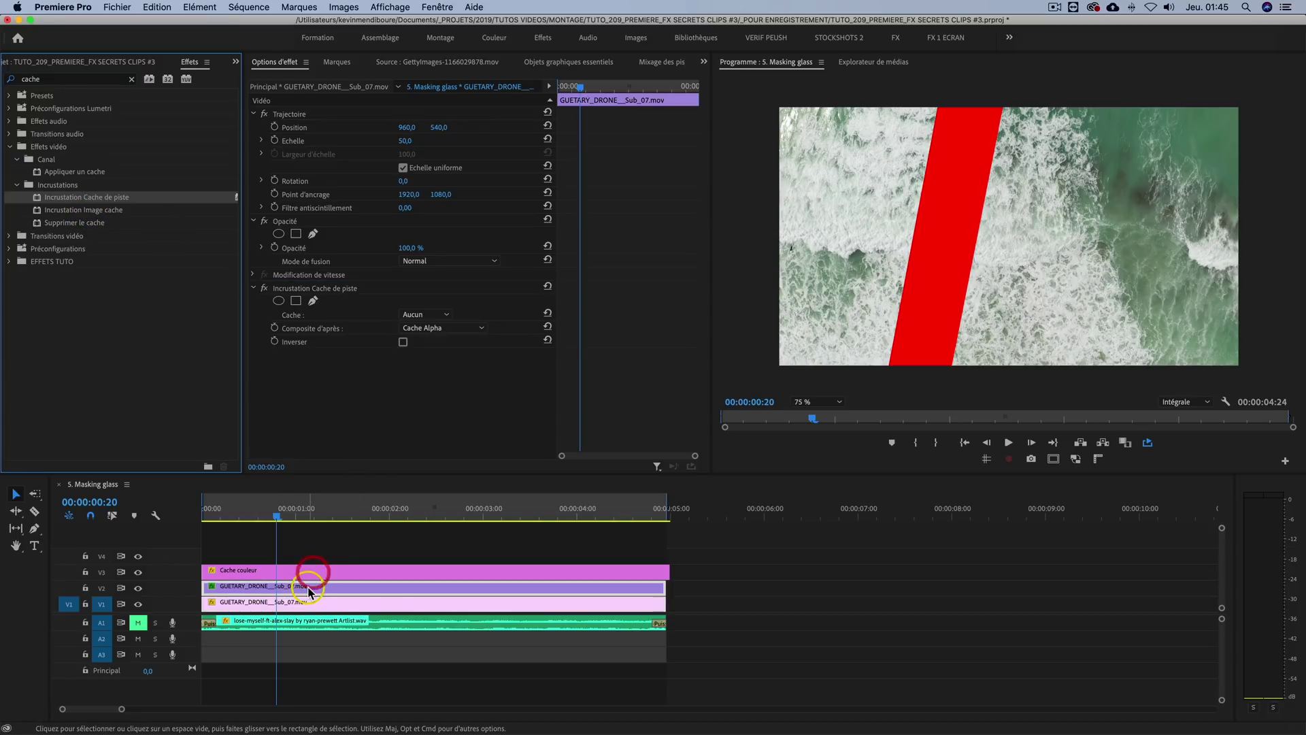
click(435, 315)
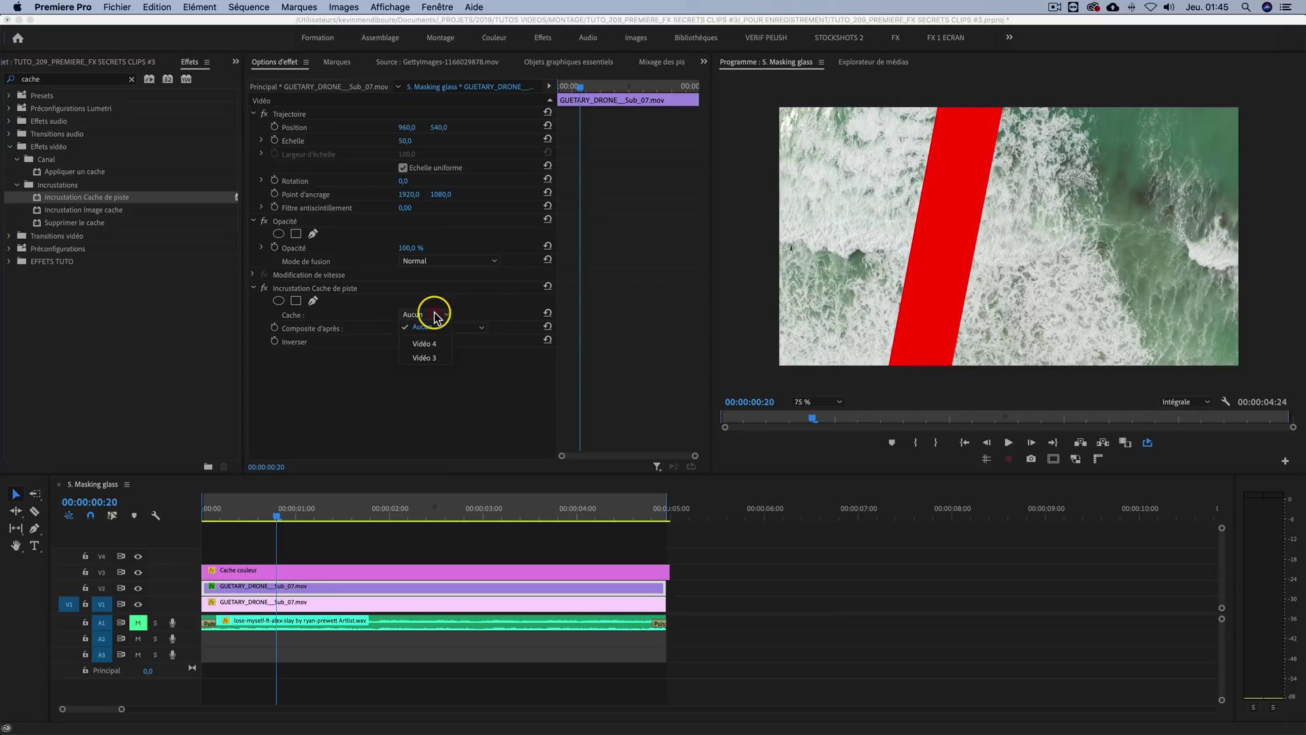
click(427, 358)
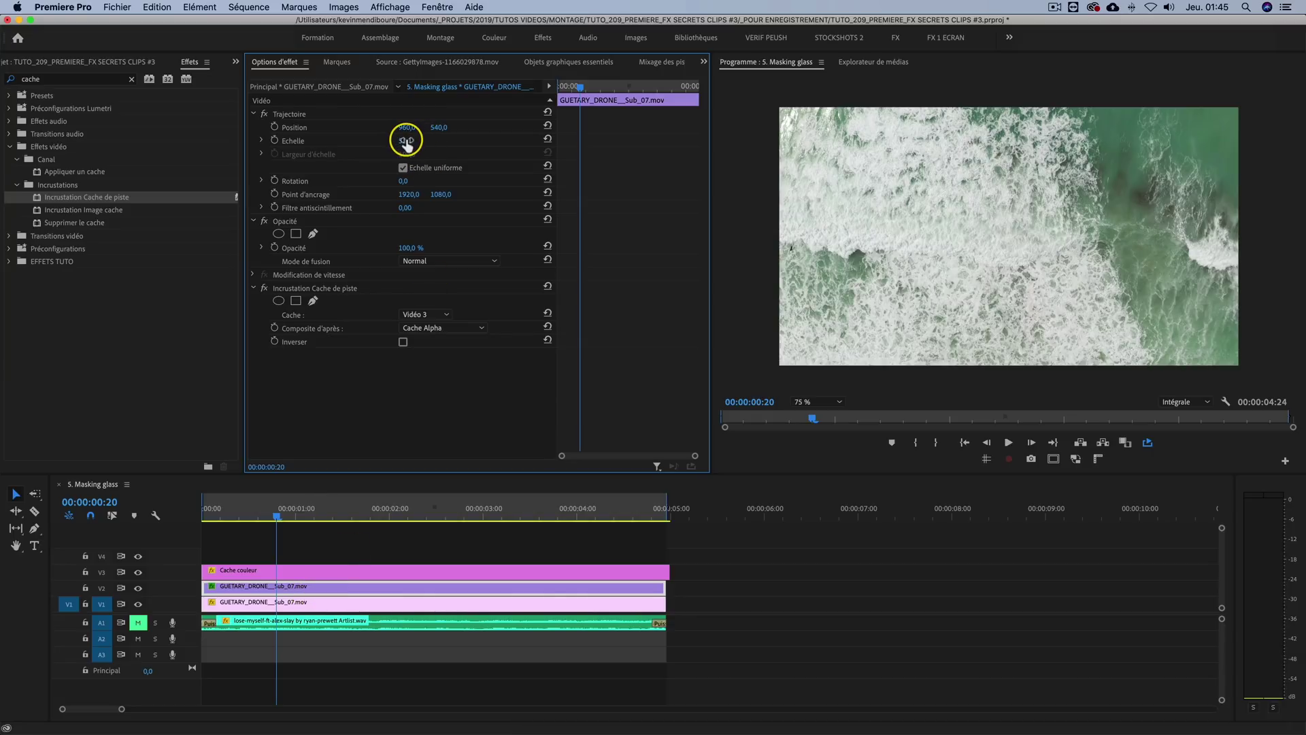
drag(405, 140, 436, 144)
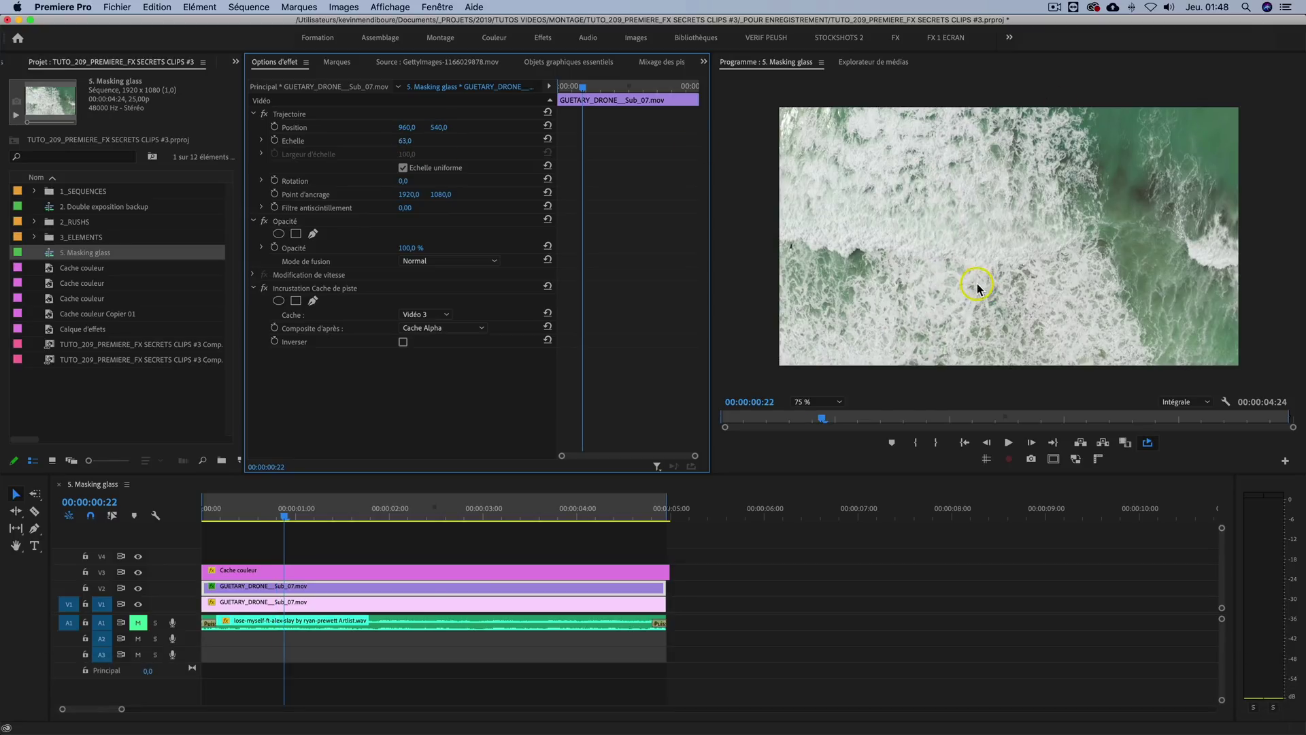
drag(303, 504, 269, 504)
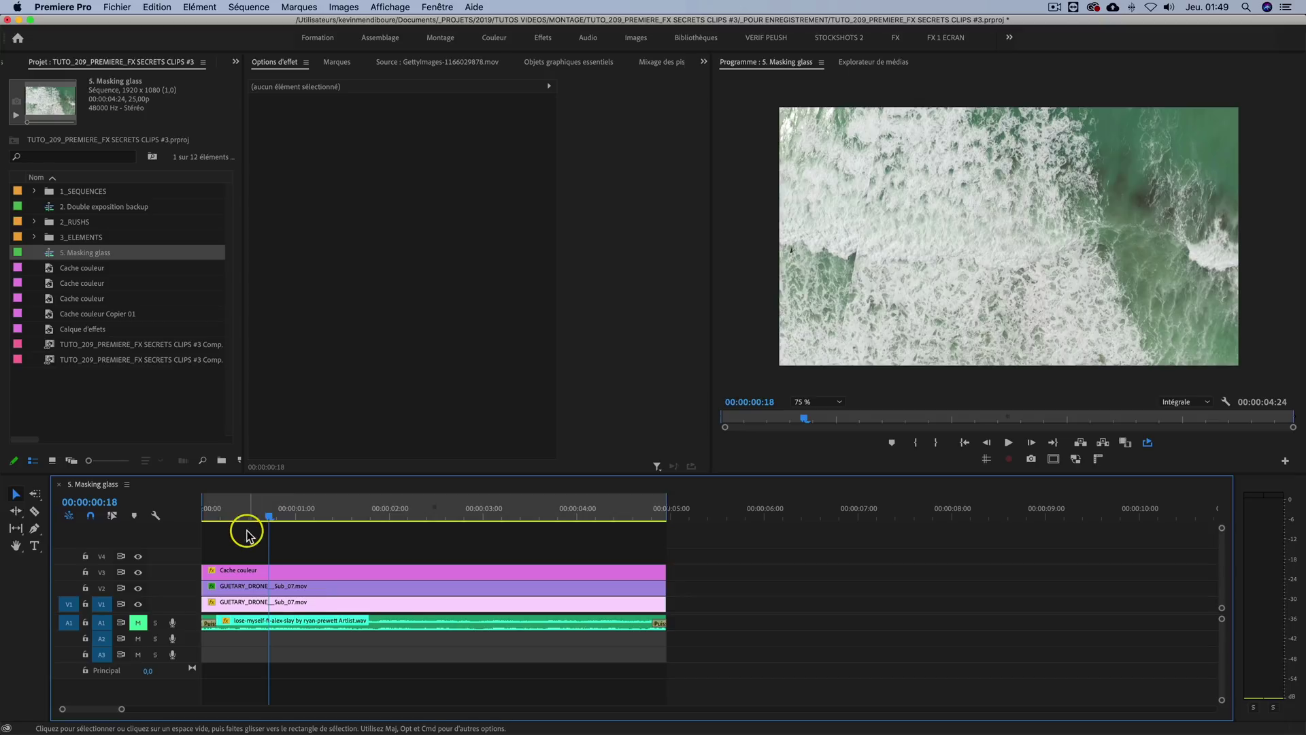
Step: Duplicate the V2 drone clip and V3 matte onto V4 and V5, and set the V4 clip's Cache to Vidéo 5
mouse_move(298, 554)
mouse_down()
mouse_move(283, 591)
mouse_move(295, 546)
mouse_up()
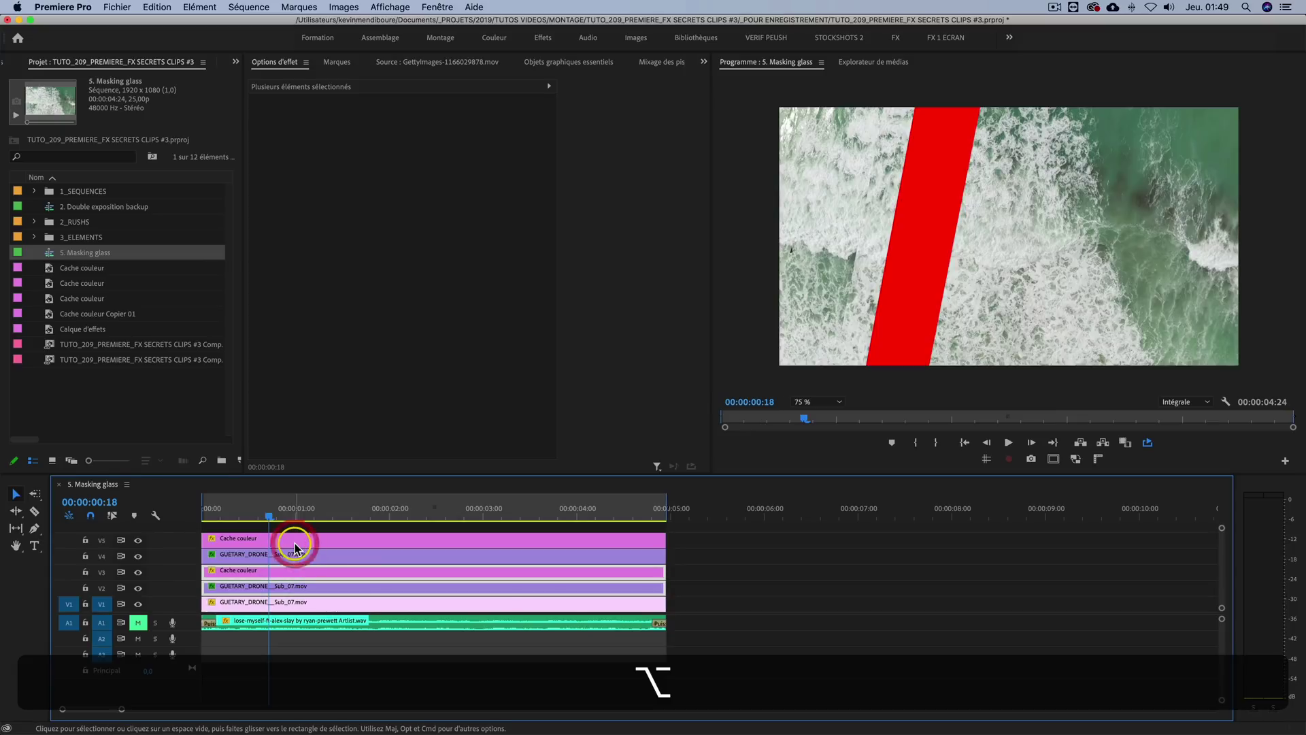
click(291, 556)
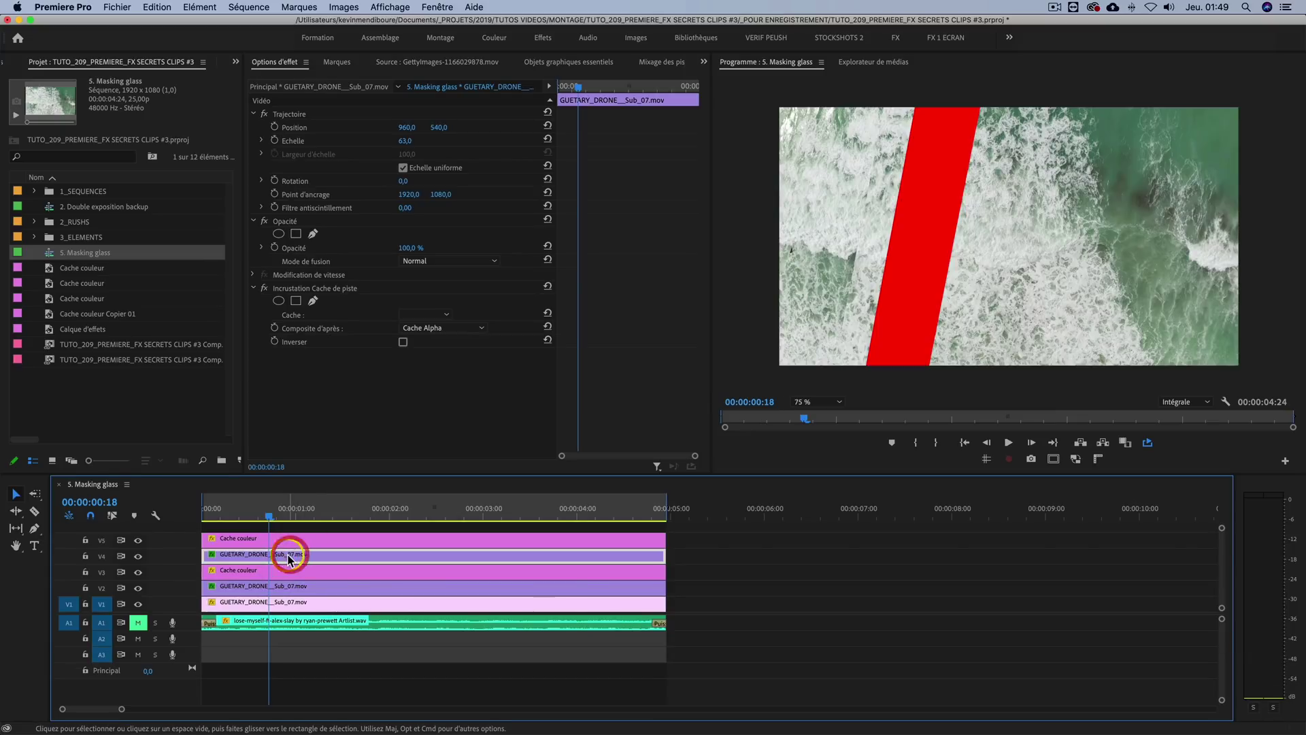
click(442, 315)
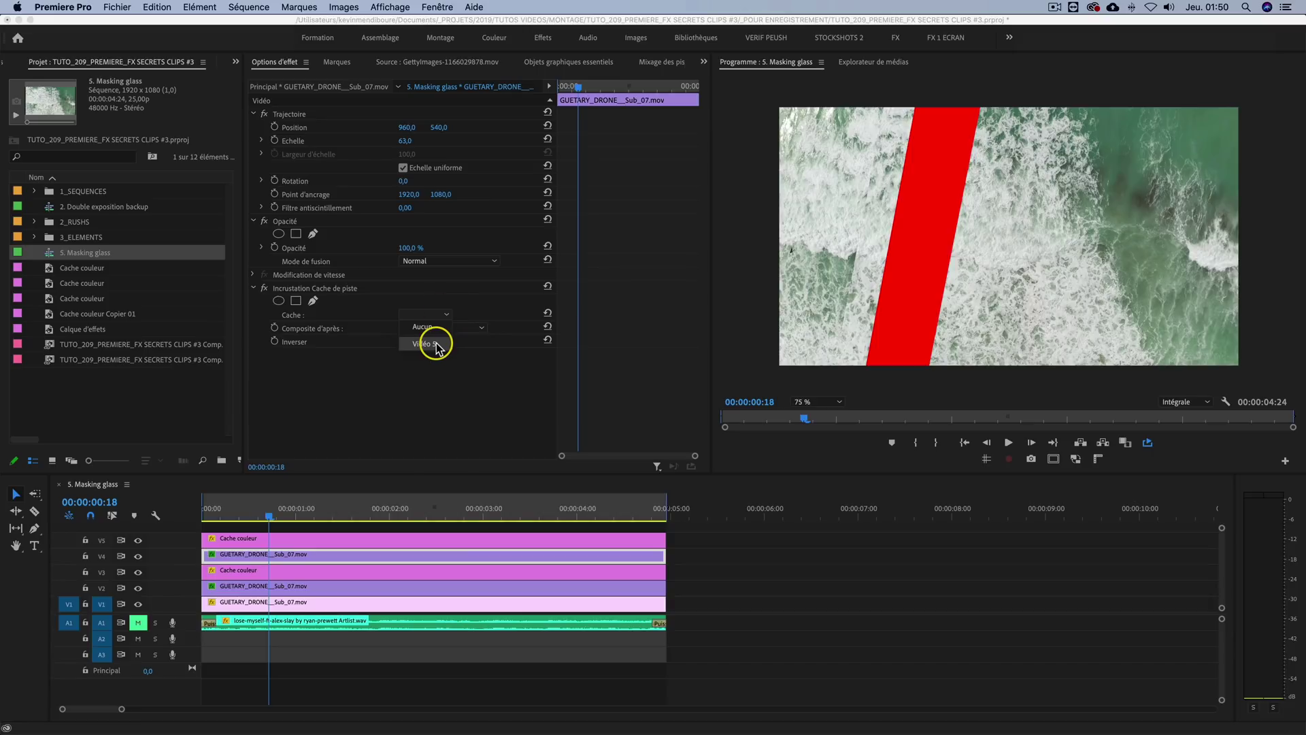
click(435, 345)
Step: Move the V5 matte's last Position keyframe to 00:00:02:19, then unmute audio track A1 at the sequence start
click(296, 539)
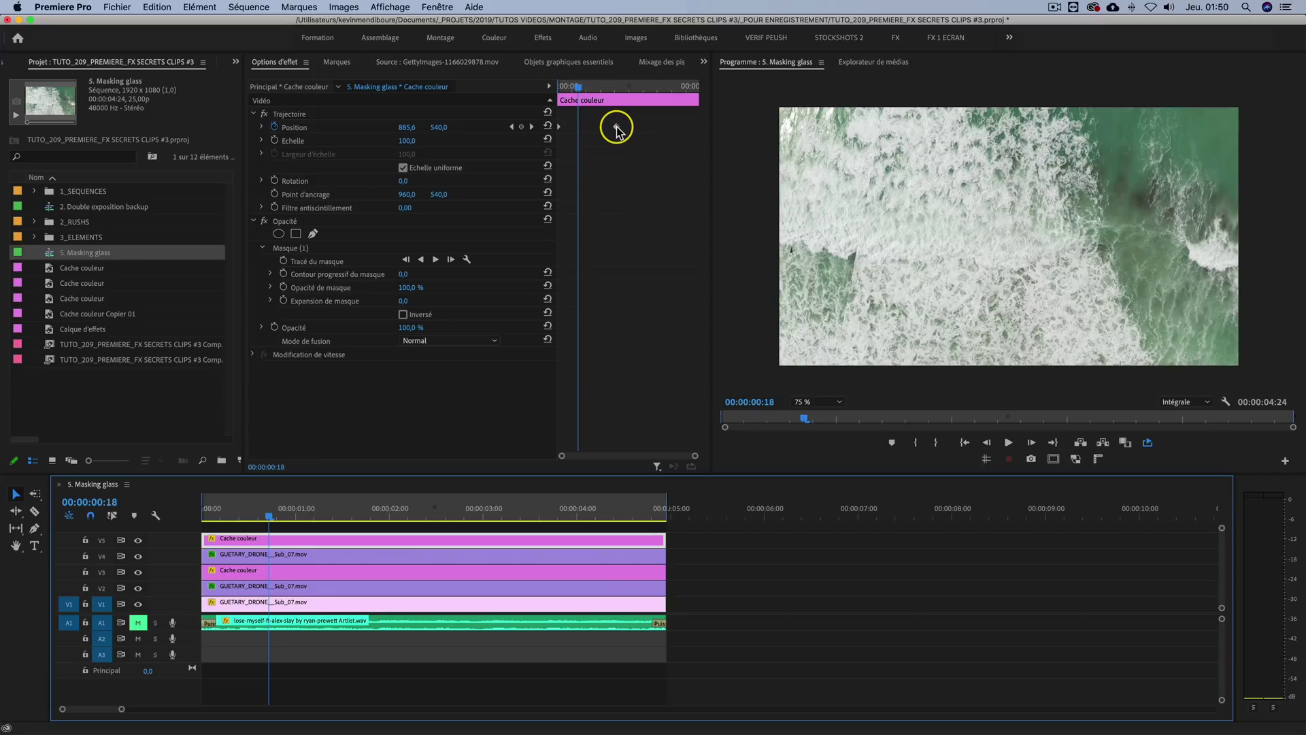
drag(617, 129, 638, 130)
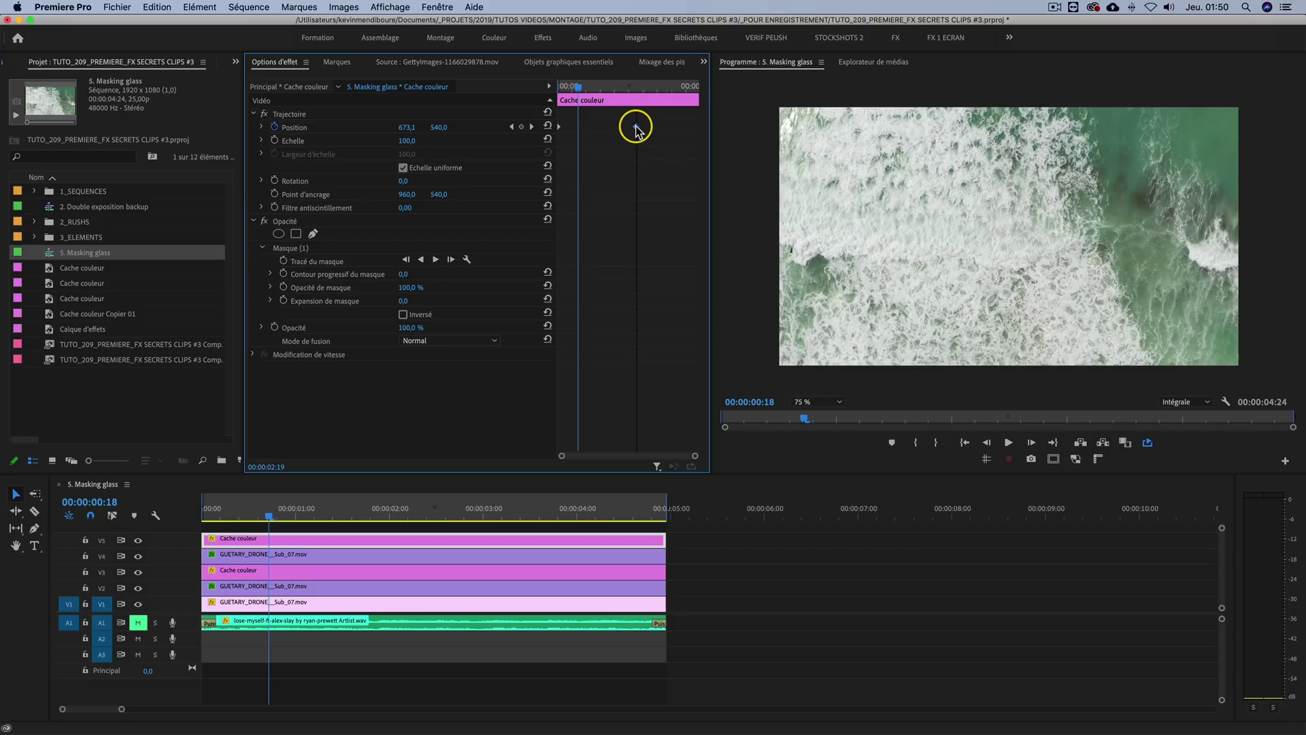
drag(277, 514, 377, 487)
click(714, 574)
key(Home)
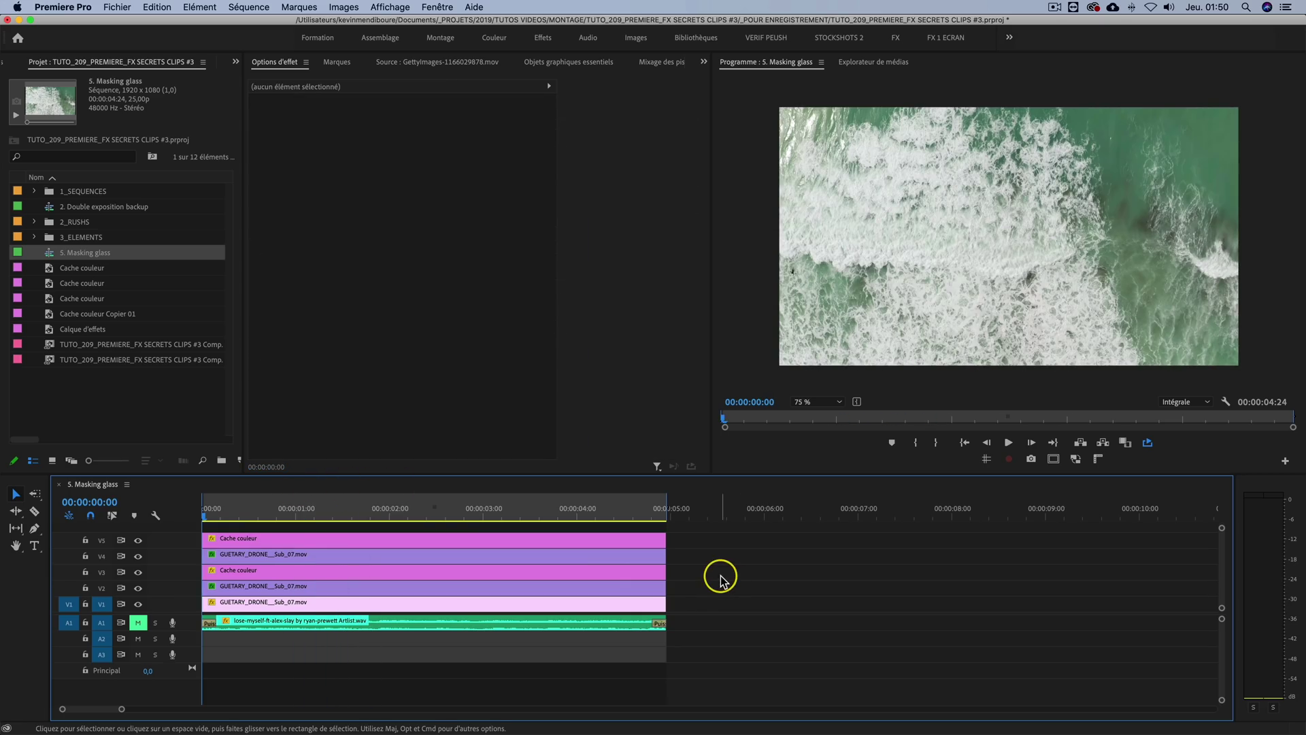
click(136, 622)
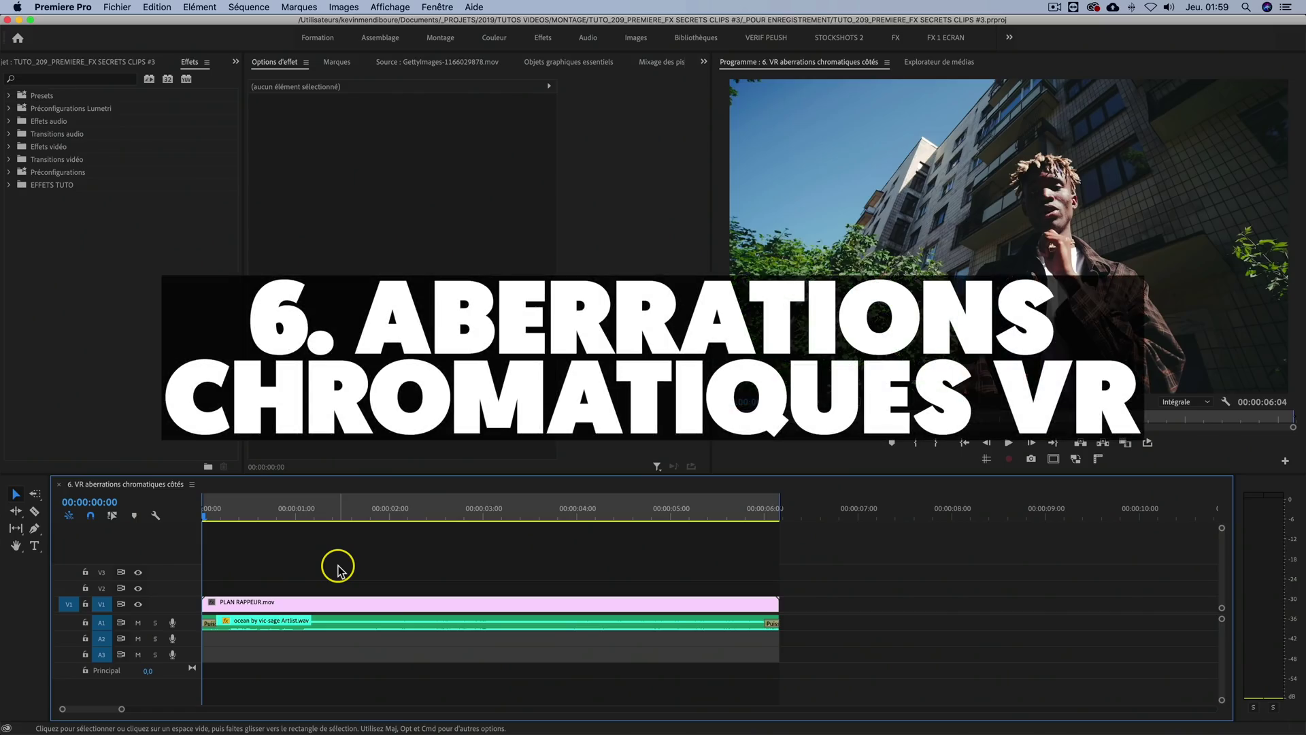
Step: In the VR aberrations sequence, search the effects for "vr" and apply Aberrations chromatiques VR to the PLAN RAPPEUR.mov clip
key(space)
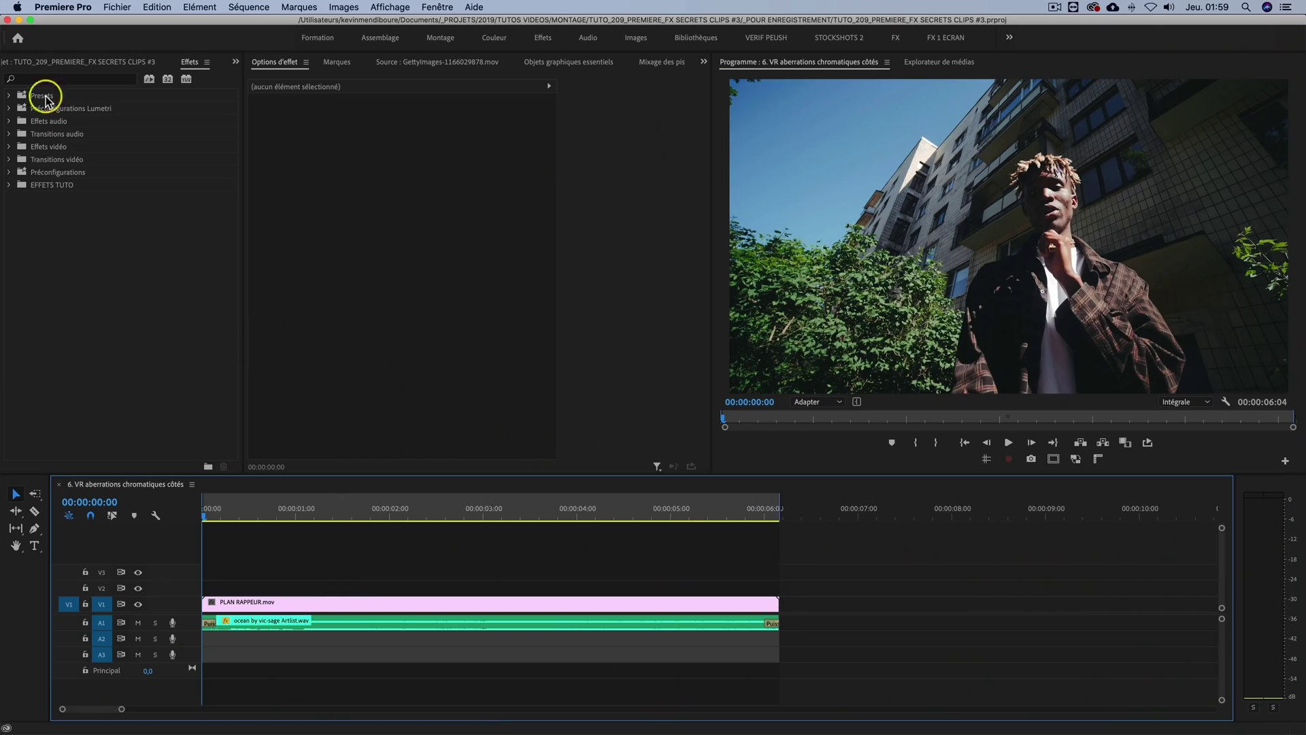
click(68, 80)
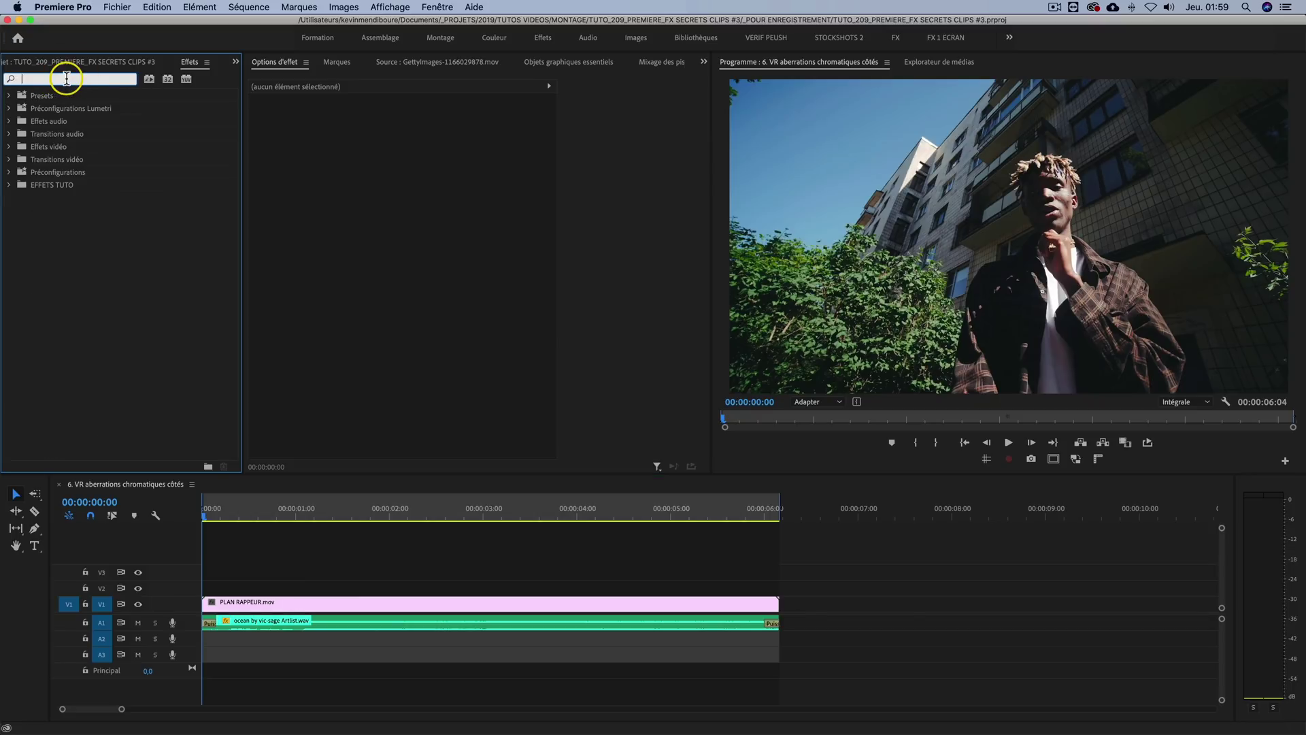
text(vr)
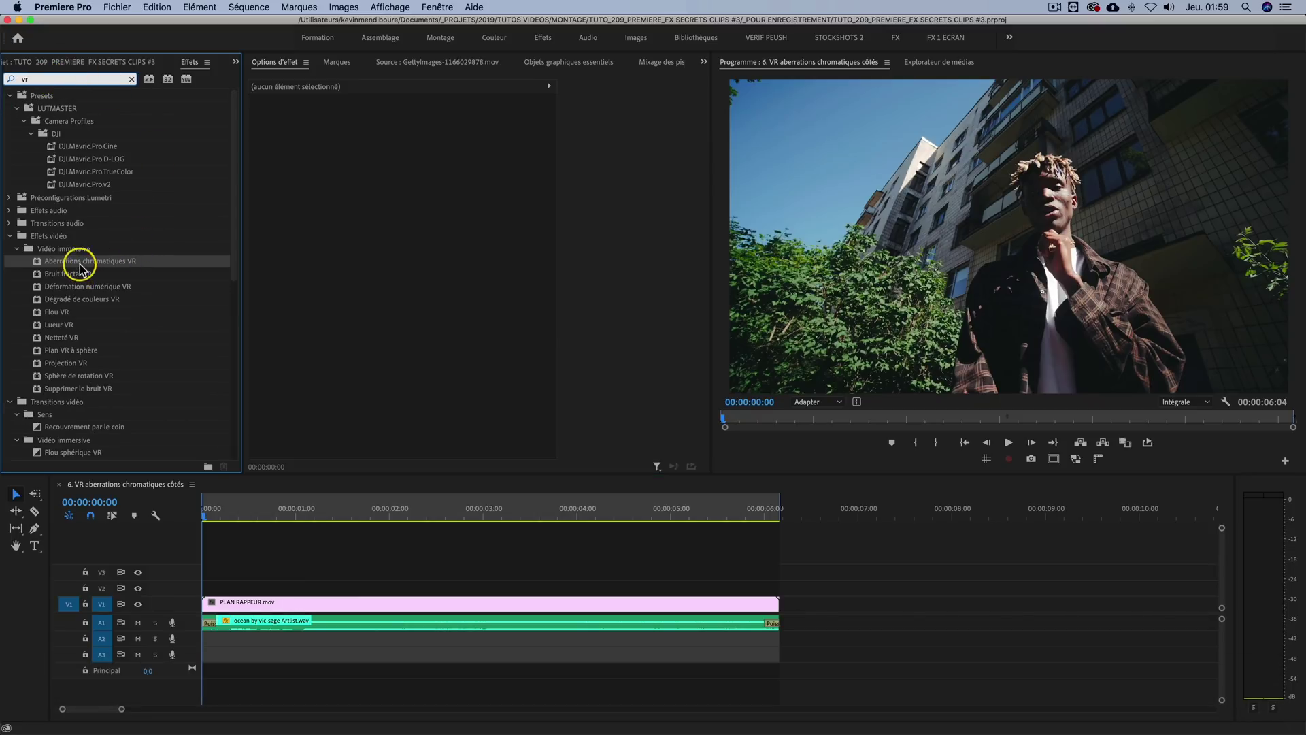
drag(81, 264, 289, 602)
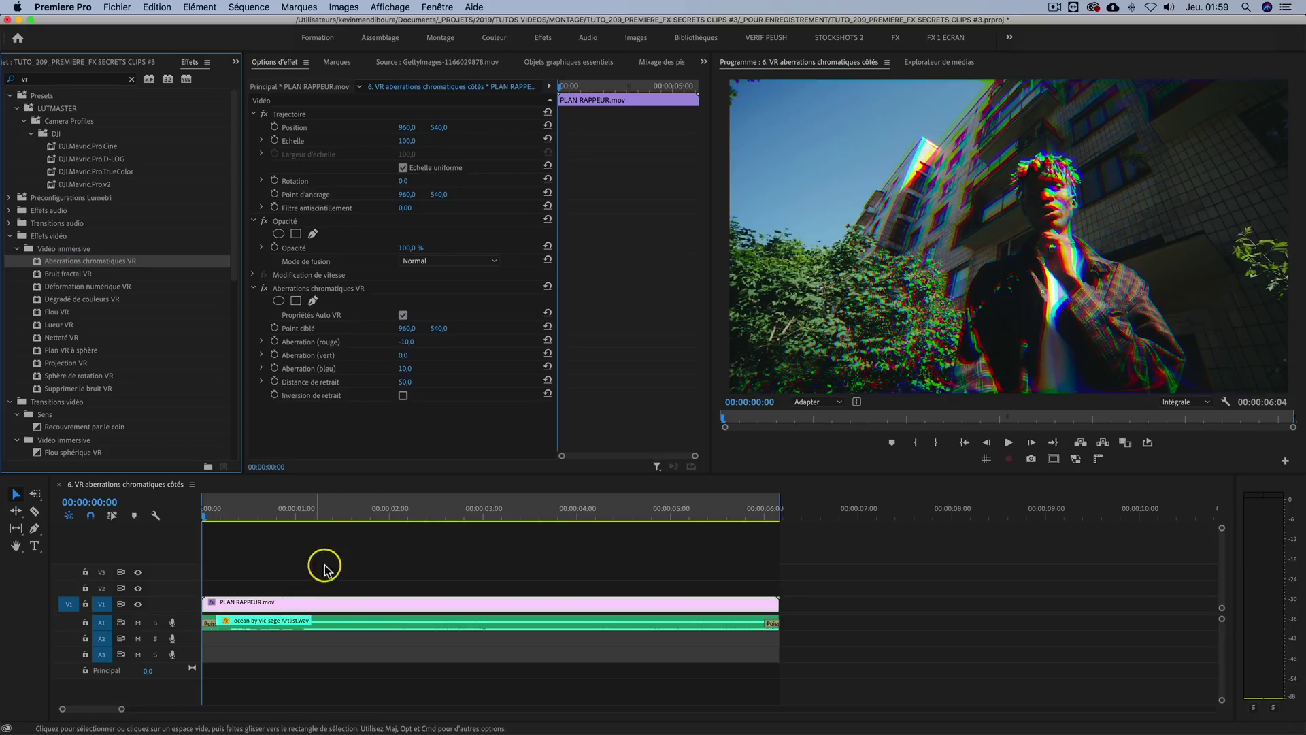
click(323, 288)
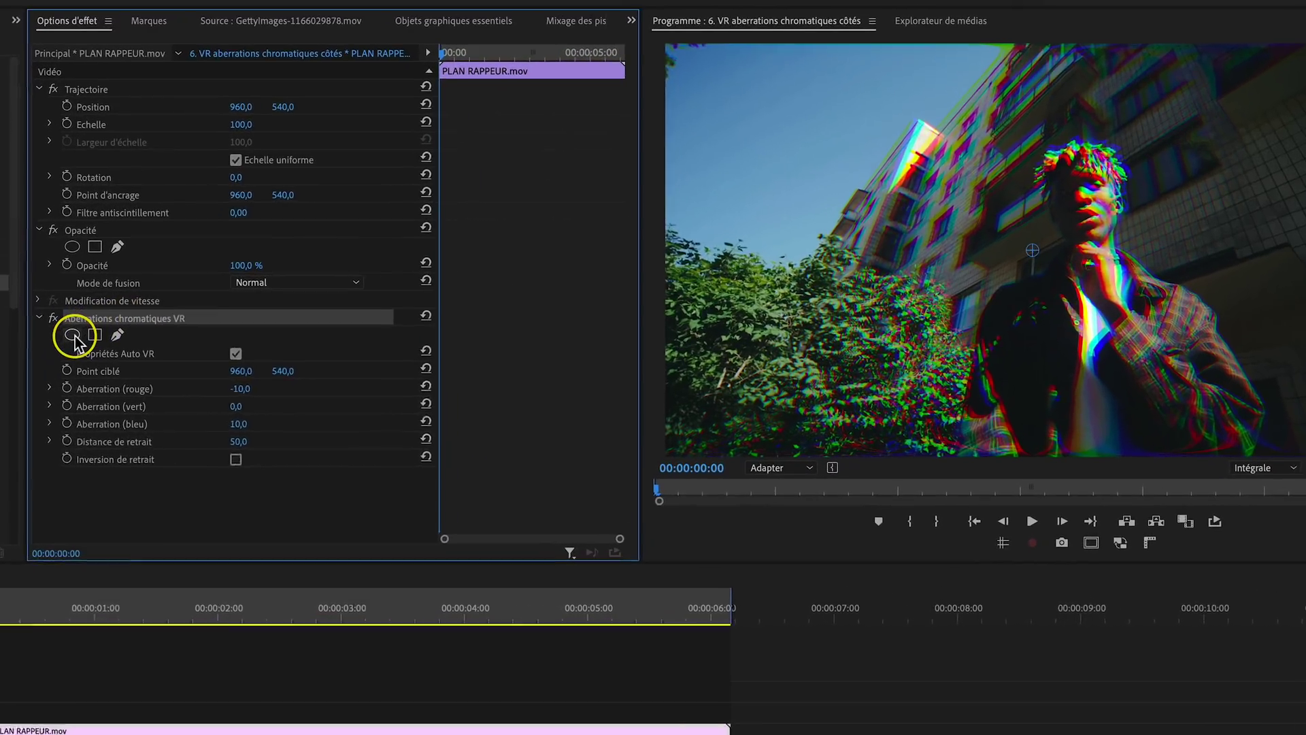
Step: Add an elliptical mask to Aberrations chromatiques VR, enlarge it to nearly fill the frame, and set its Contour progressif to 108,6
click(50, 339)
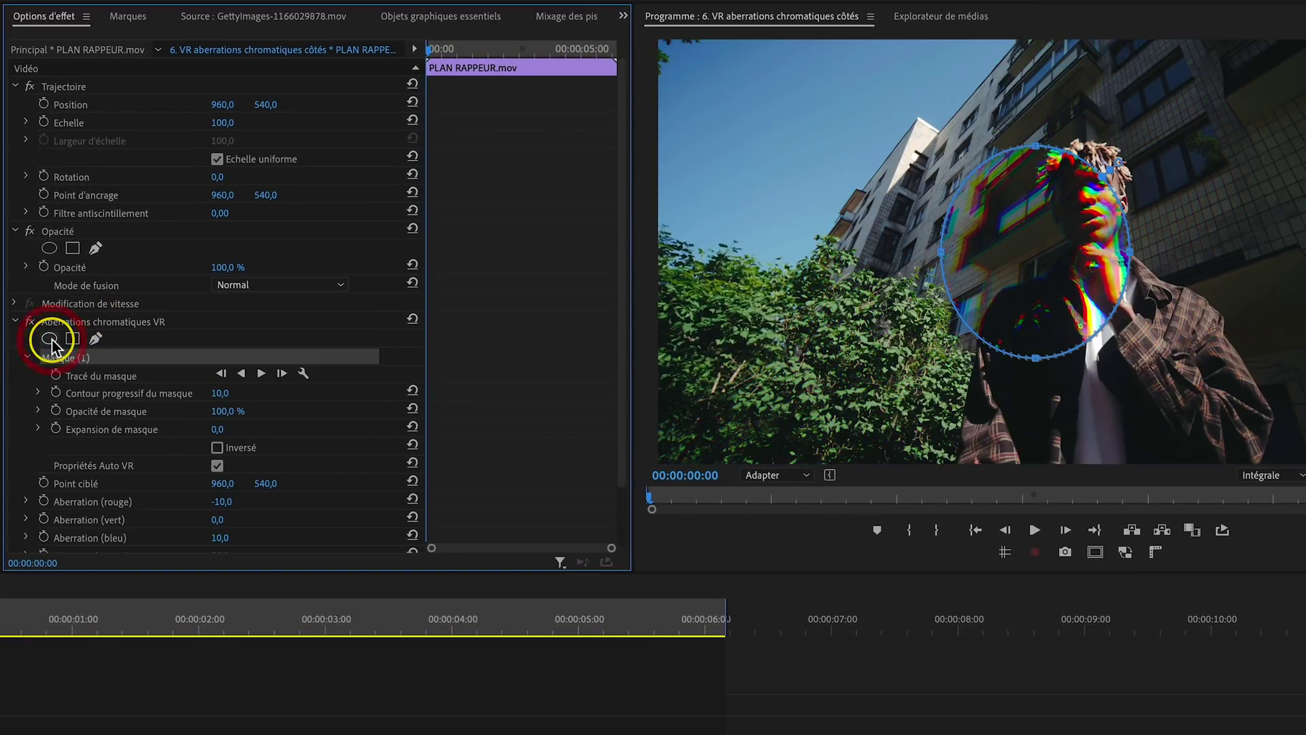
drag(1031, 140, 1036, 46)
drag(1035, 359, 1034, 493)
drag(1130, 253, 1302, 253)
drag(953, 251, 677, 255)
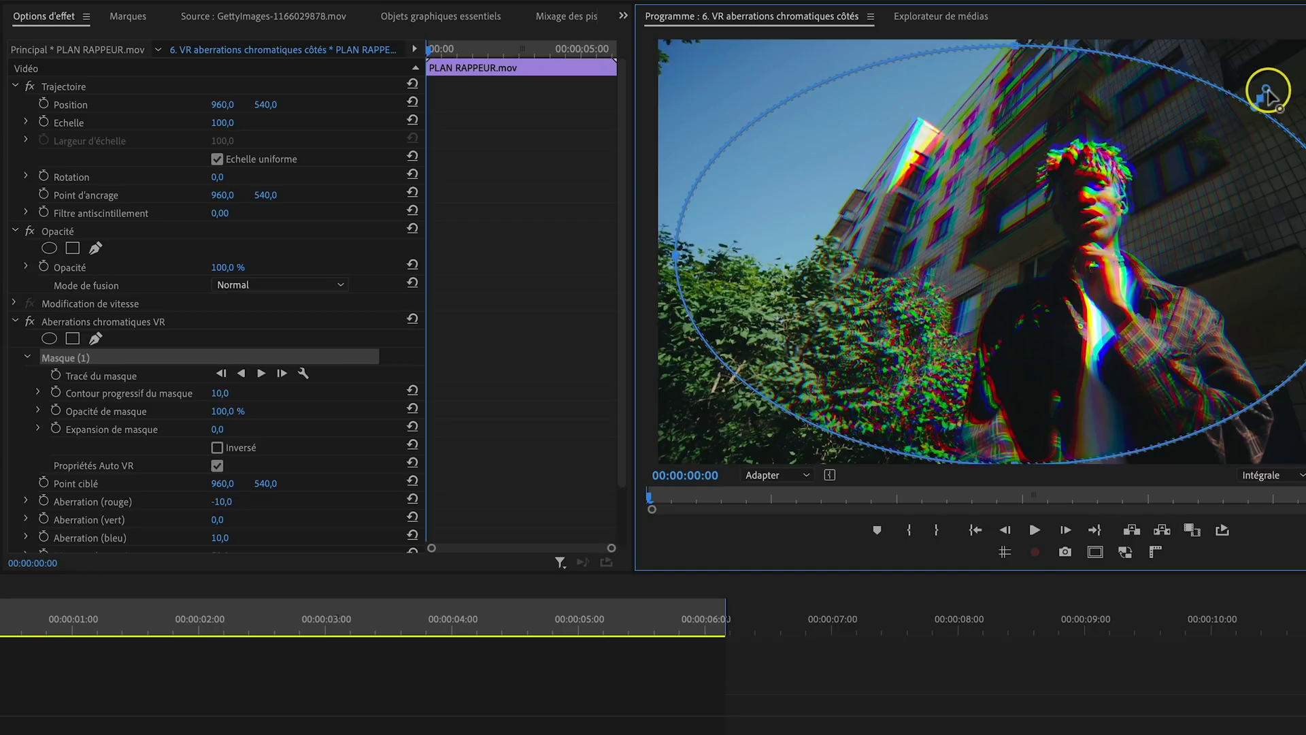
drag(1266, 92, 1292, 75)
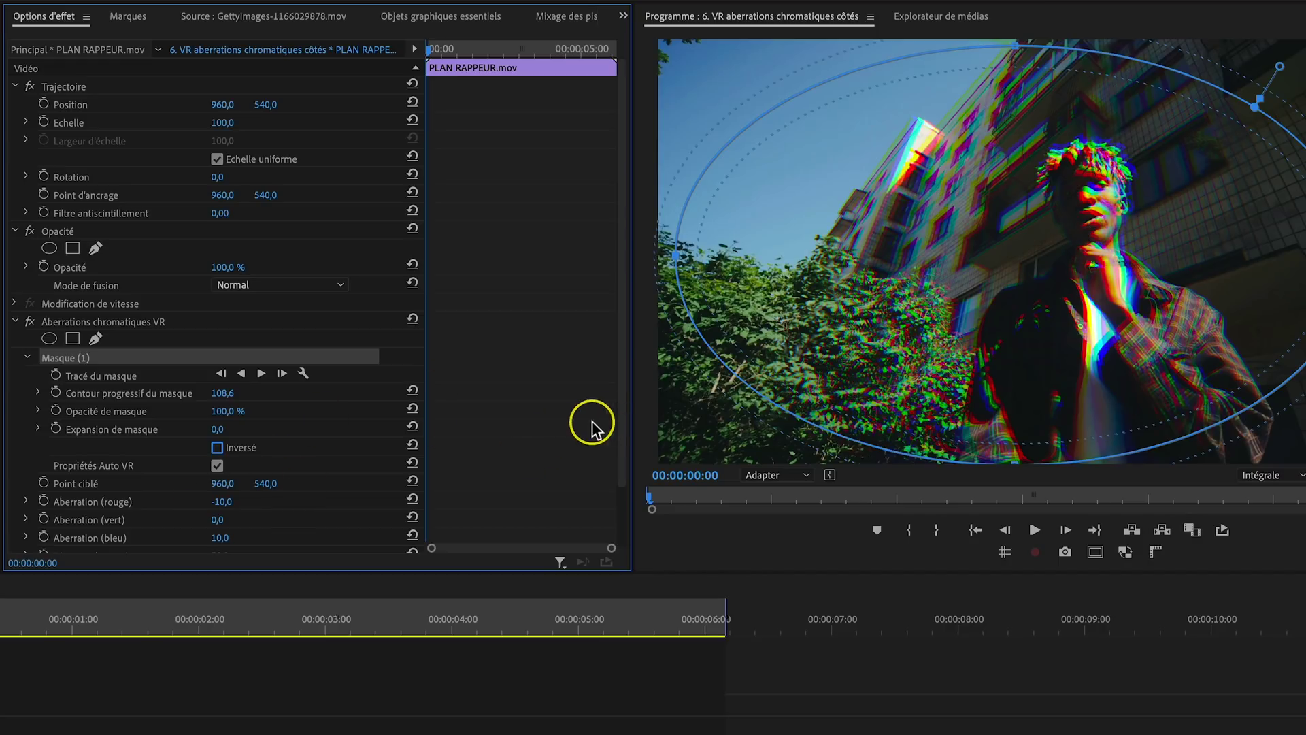
Step: Set Aberration (rouge) to 9, (vert) to -1, (bleu) to 16 and Distance de retrait to 80, then scrub through the clip
drag(621, 408, 598, 496)
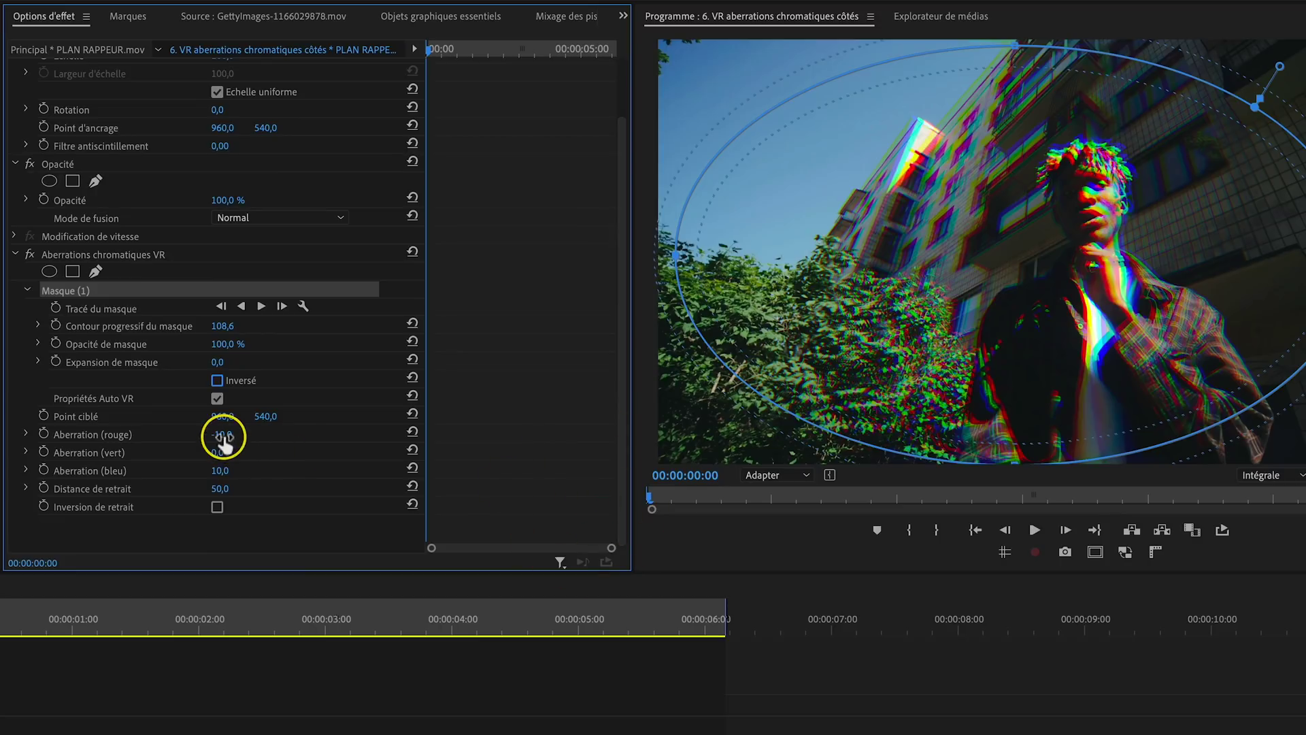
drag(219, 433, 218, 457)
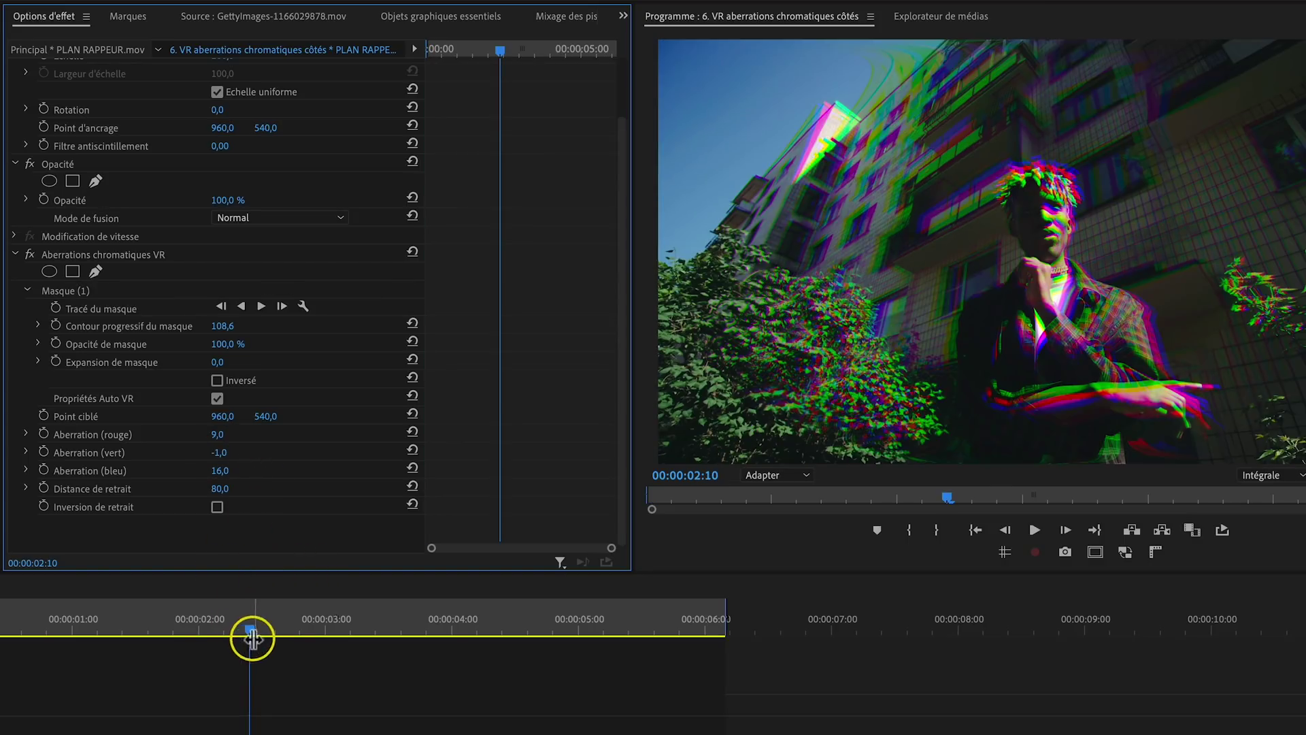
drag(250, 631, 259, 632)
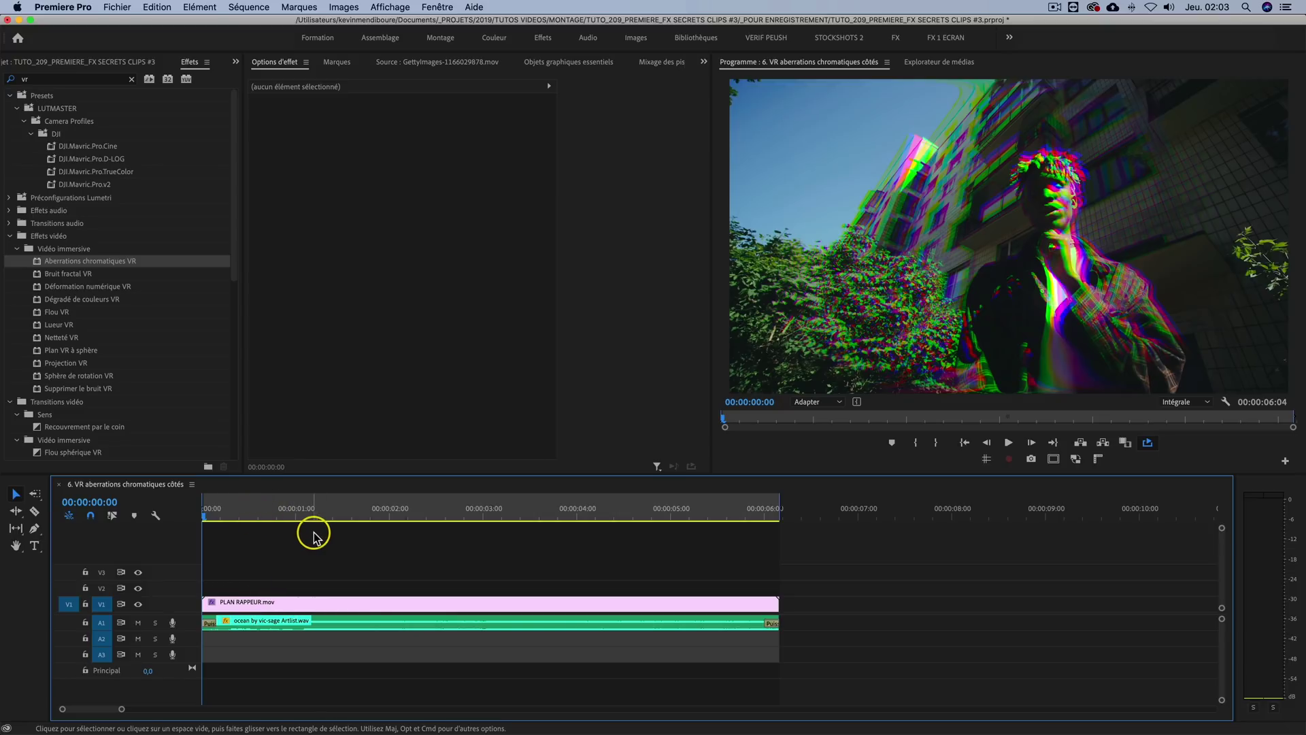
Step: Play the sequence to find the music beat, add a sequence marker at 00:00:01:02, and select the PLAN RAPPEUR.mov clip
key(space)
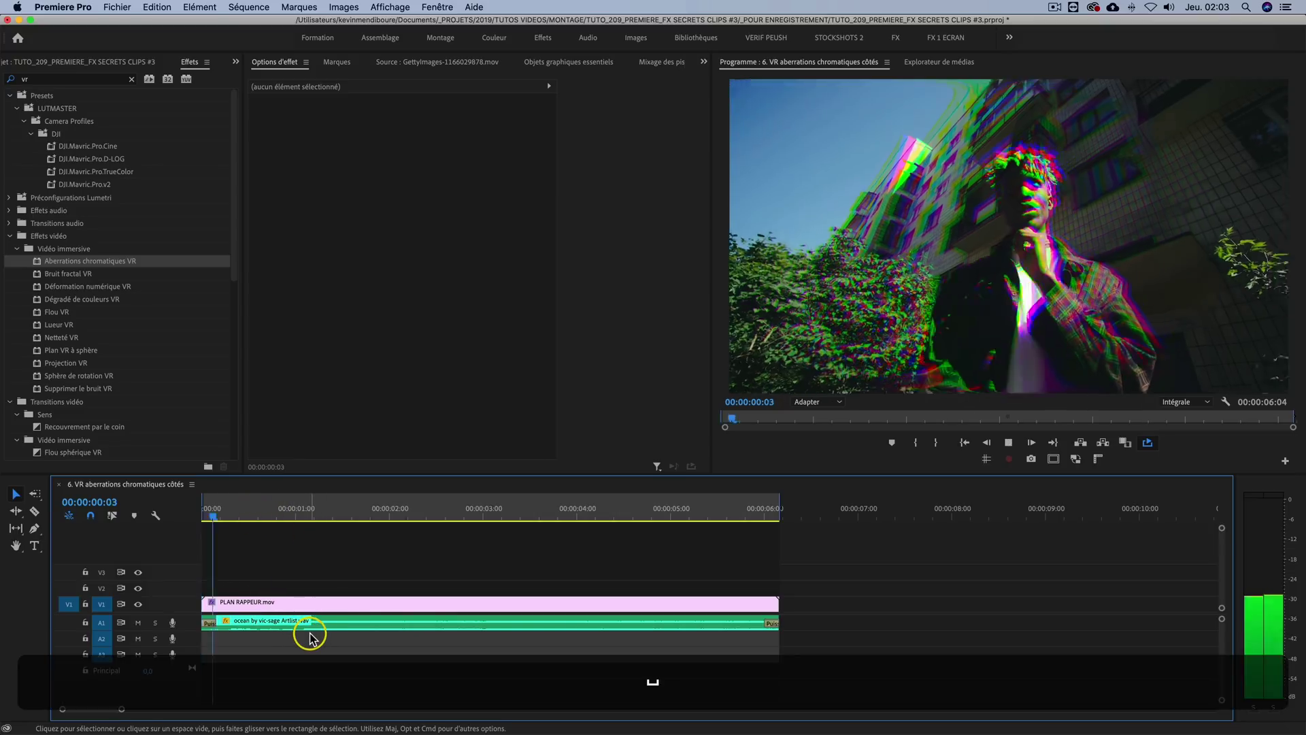
key(Left)
key(Right)
click(311, 603)
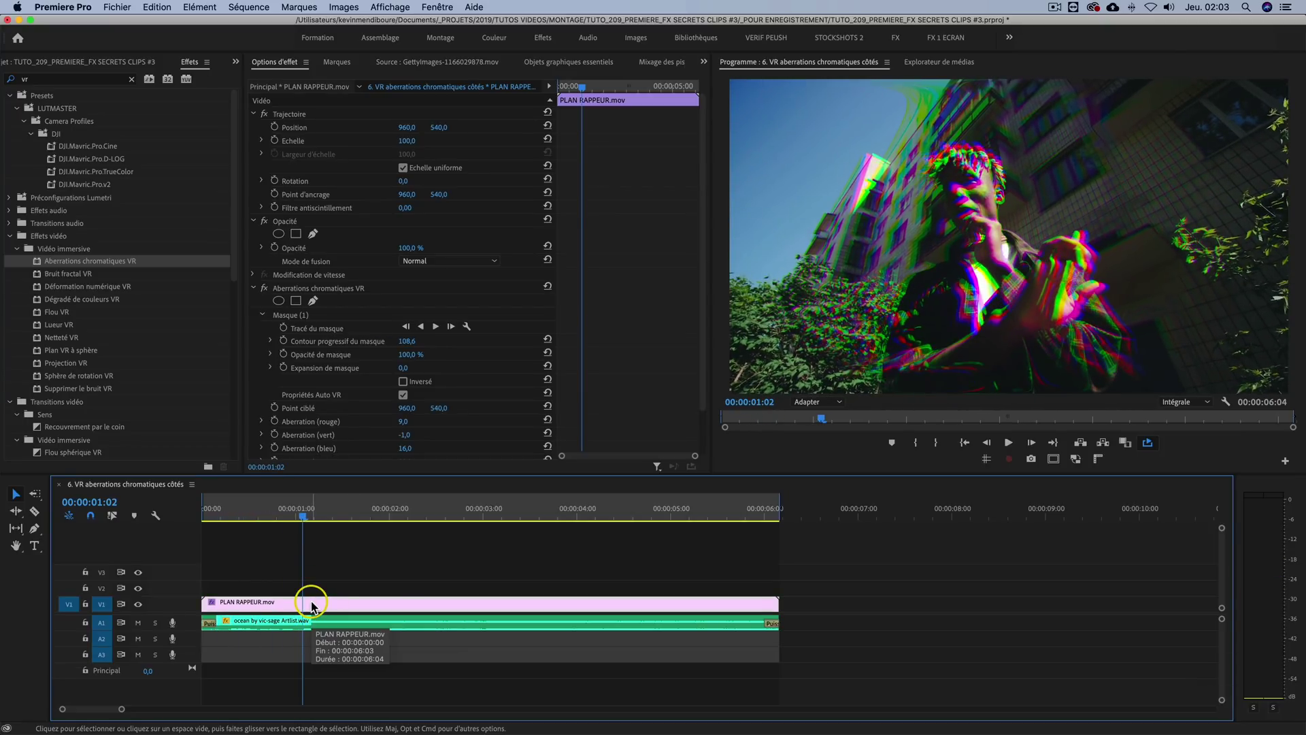
key(m)
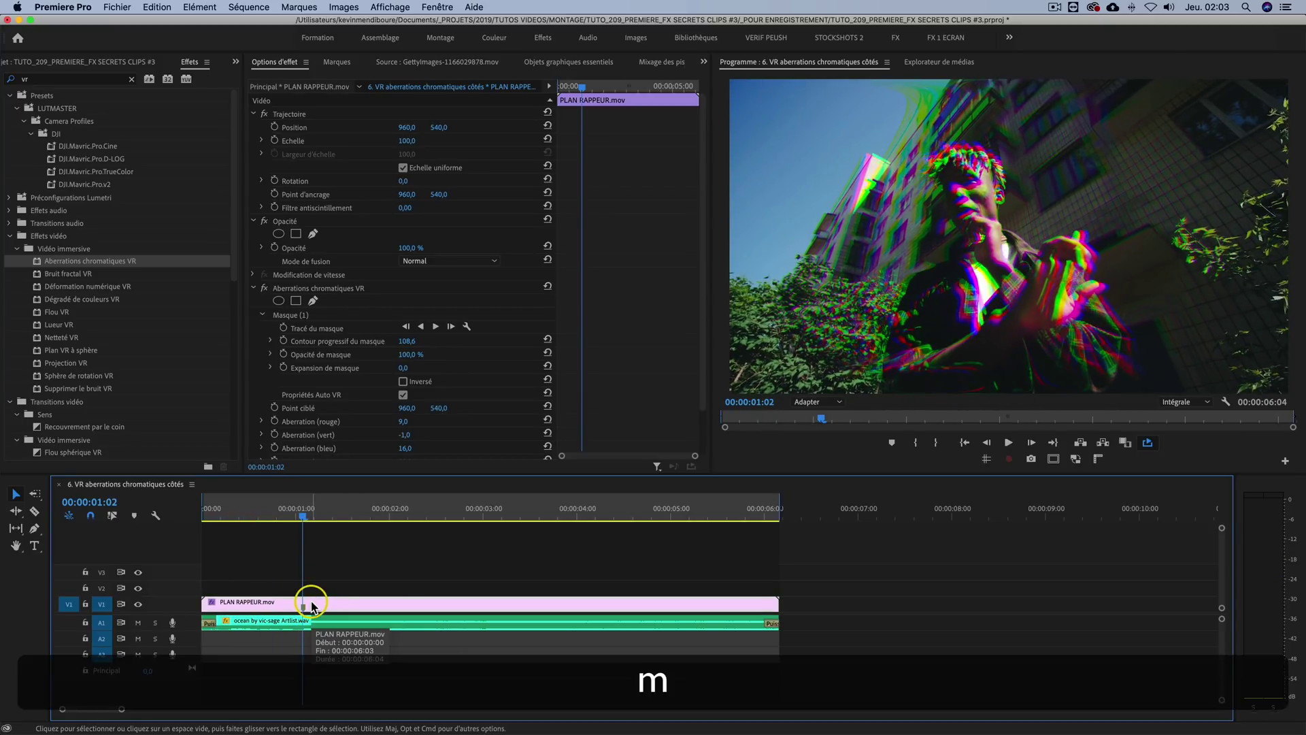
click(322, 563)
click(309, 602)
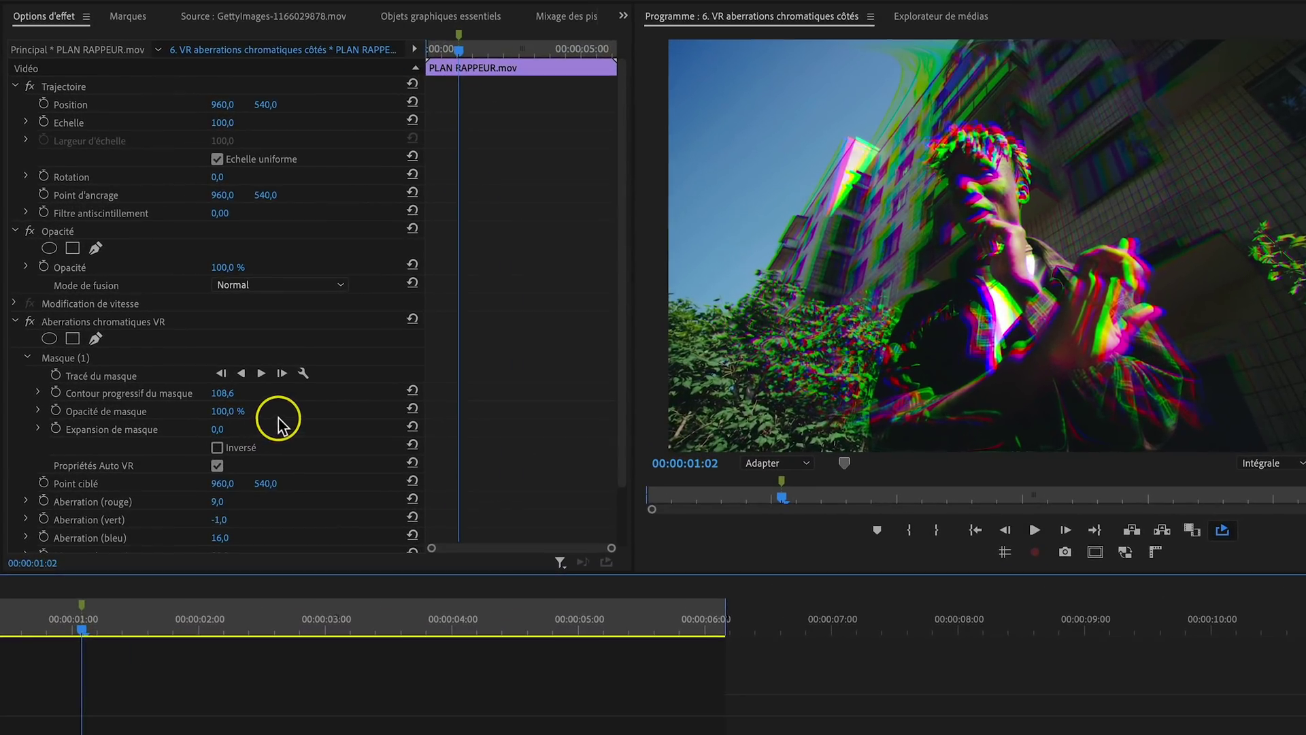
Step: Keyframe the mask's Opacité de masque at 100 % at 00:00:01:02 and lower its value one frame earlier, at 00:00:01:01
click(272, 415)
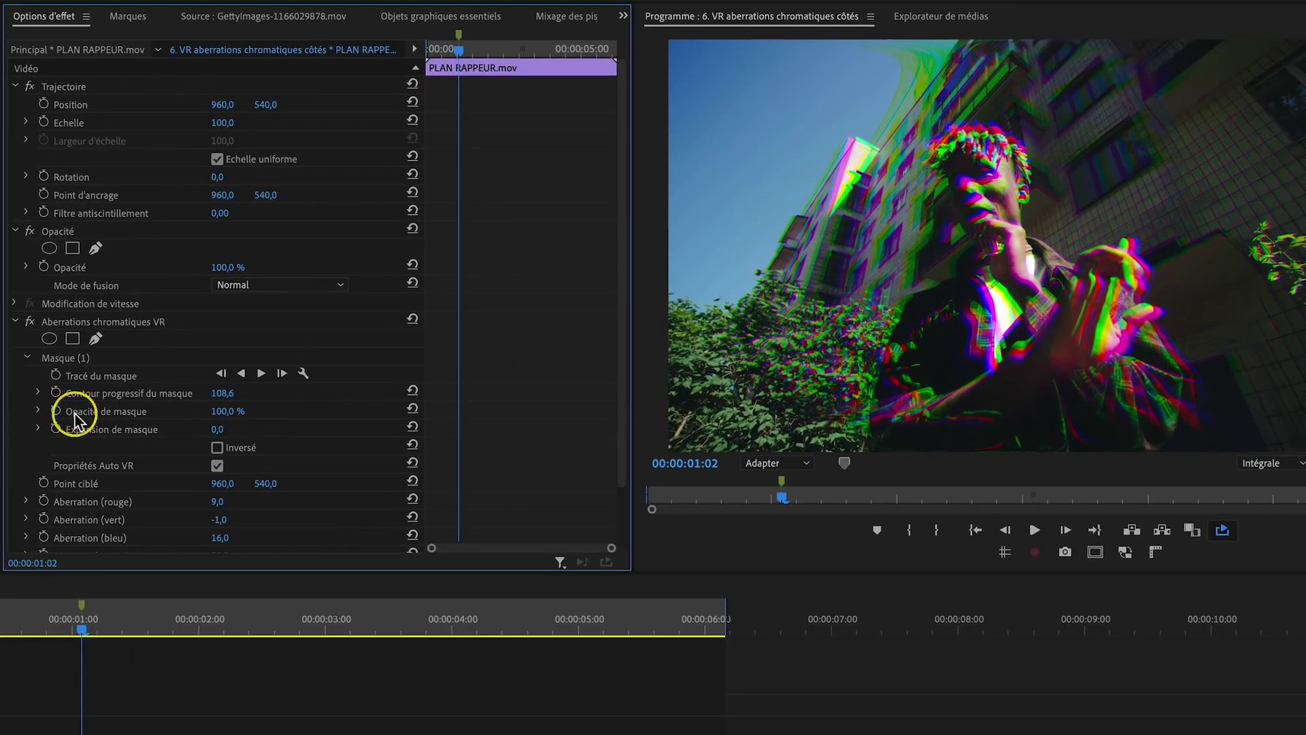
click(56, 411)
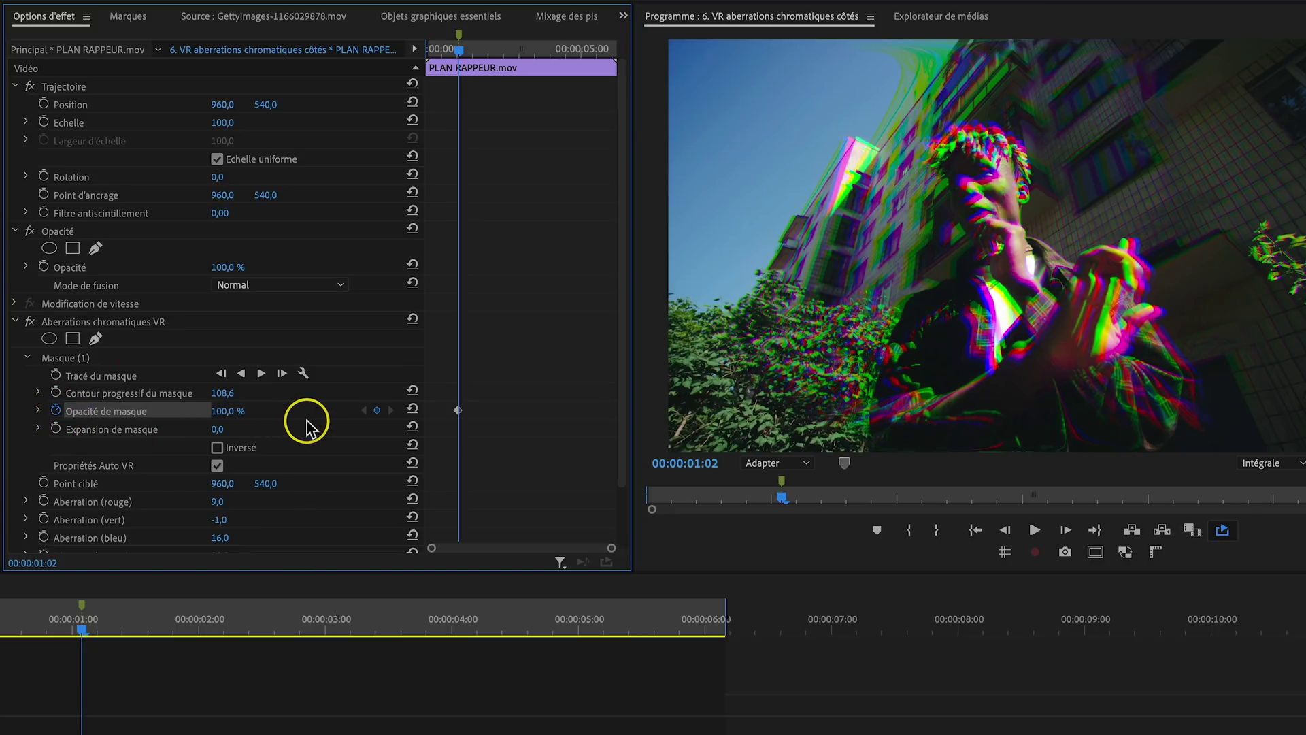
key(Left)
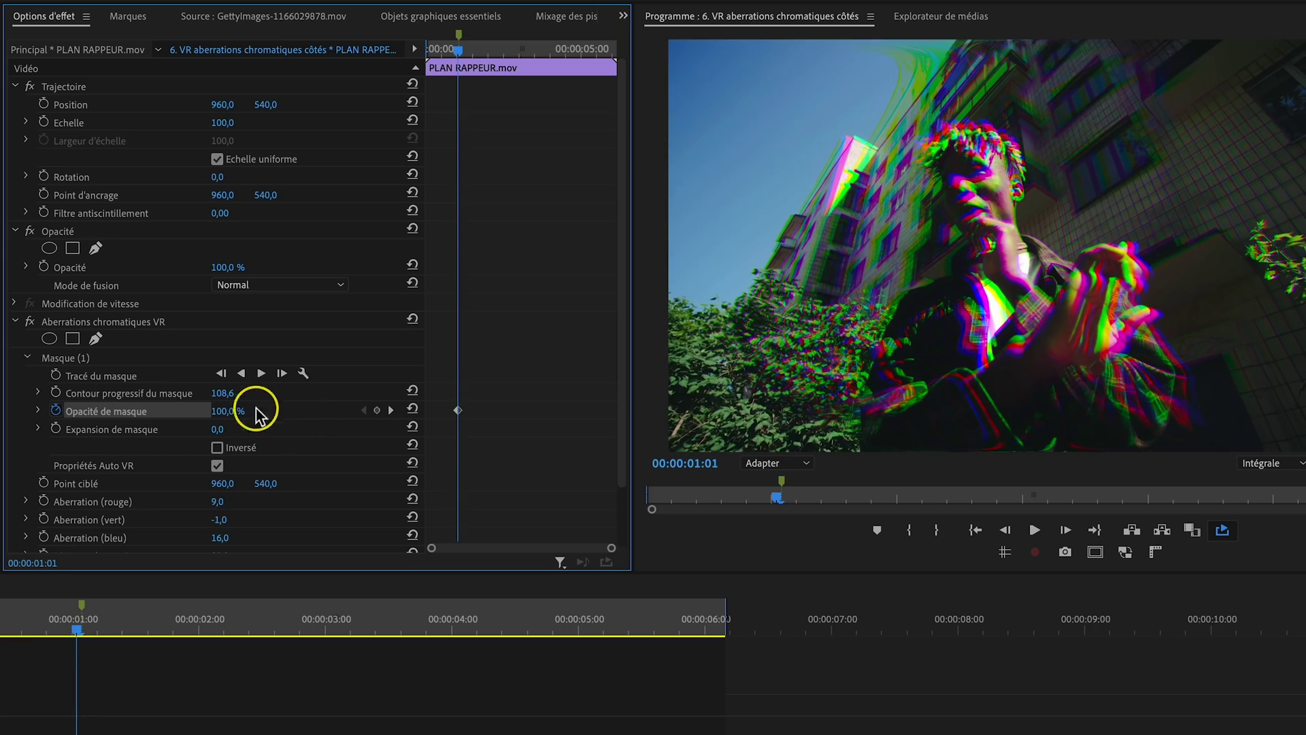
drag(227, 411, 171, 411)
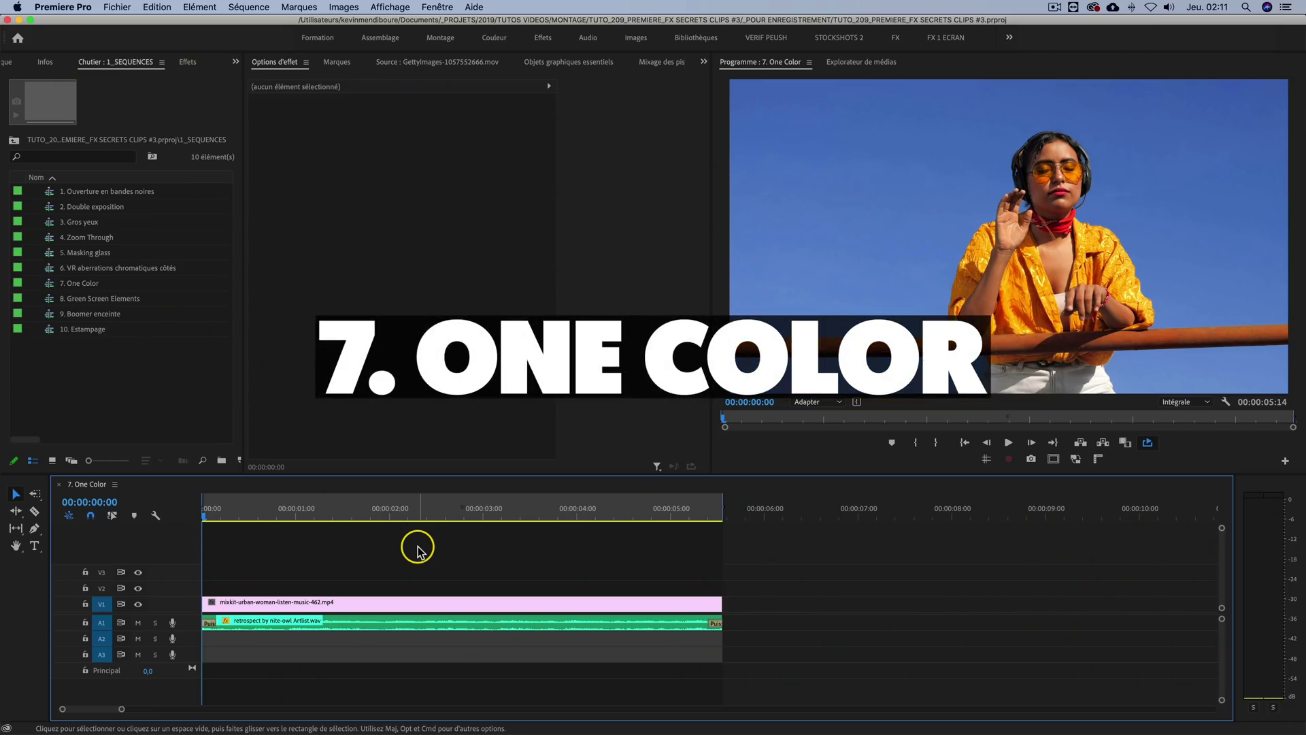
Step: Preview the One Color sequence and apply the Filtre chromatique effect to the mixkit-urban-woman-listen-music-462.mp4 clip
key(space)
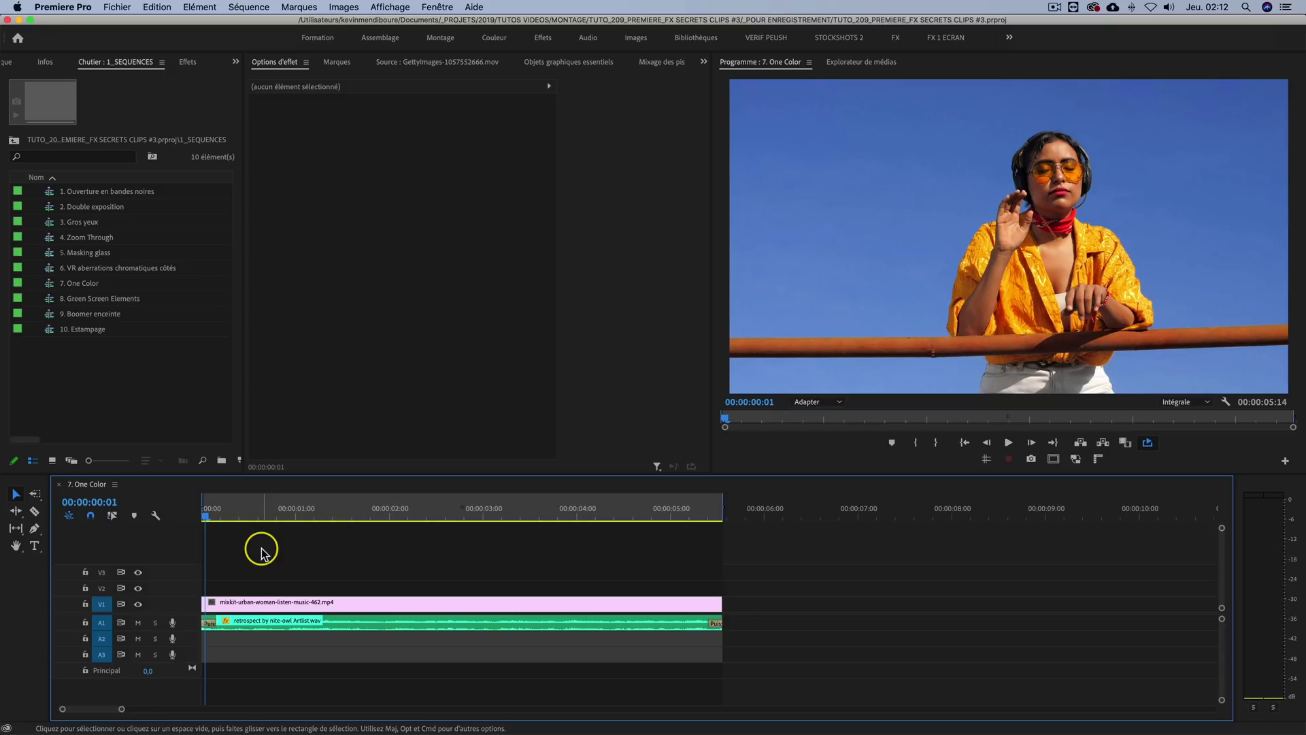
click(255, 604)
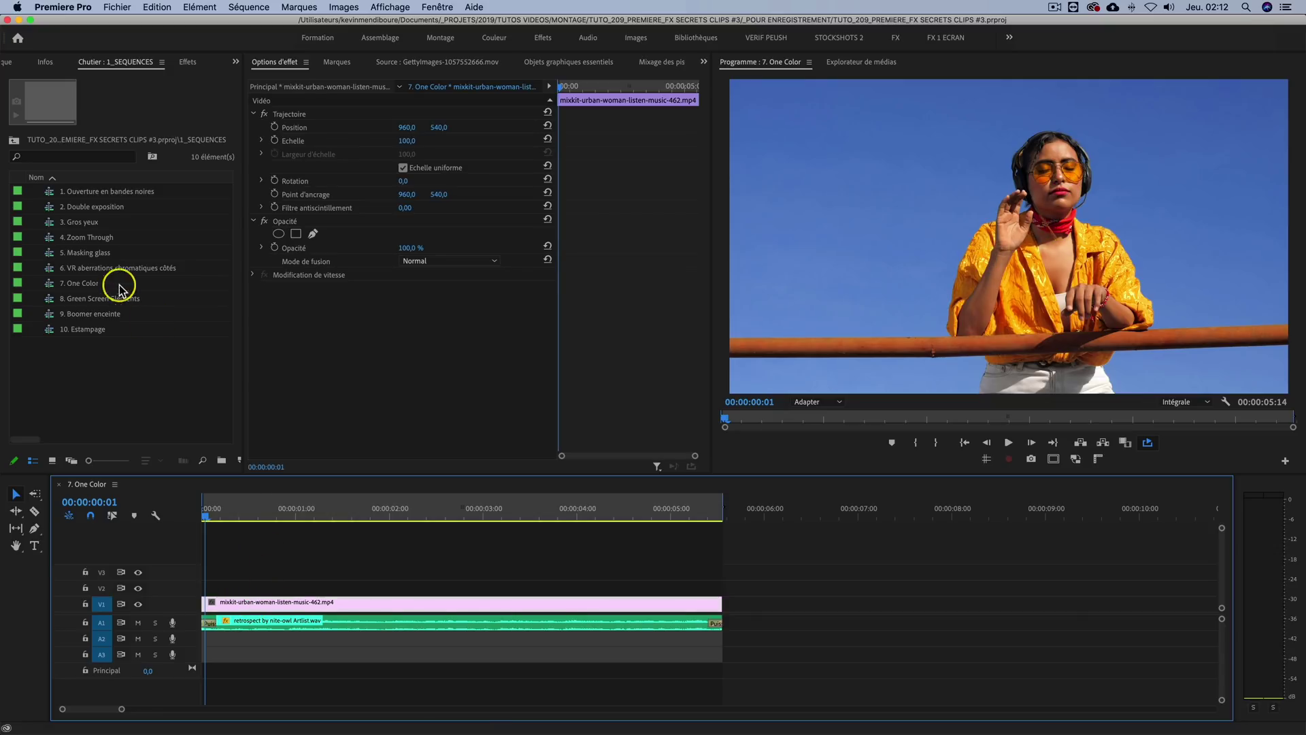
click(185, 62)
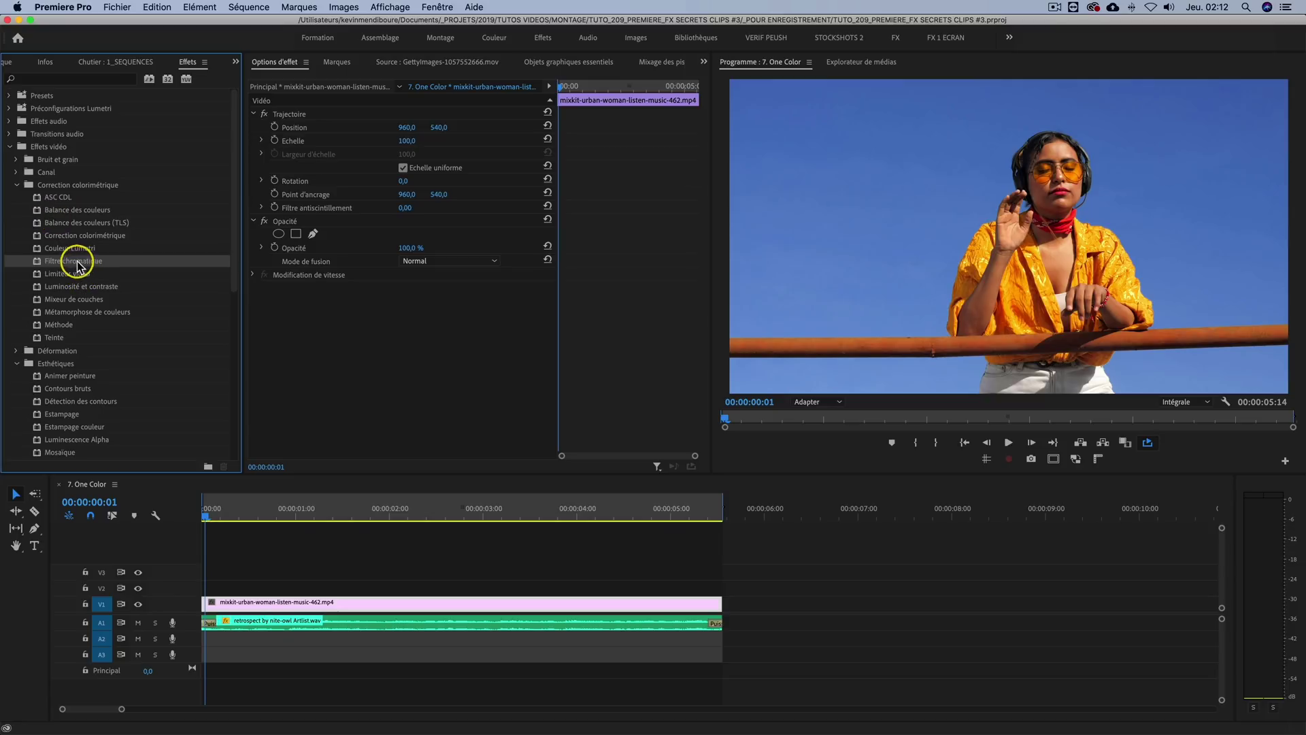
drag(144, 289, 335, 602)
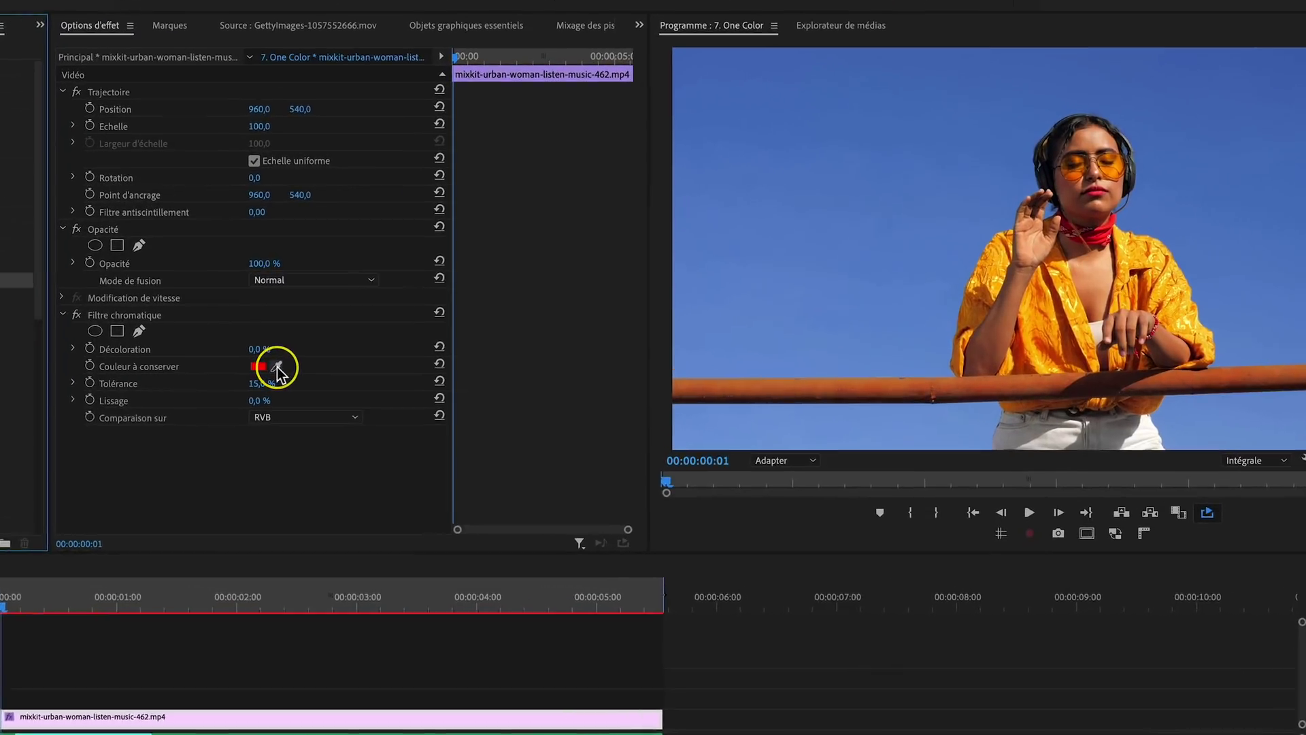
Step: Sample the blue sky as the Filtre chromatique's Couleur à conserver and set Décoloration to 100 %
click(422, 328)
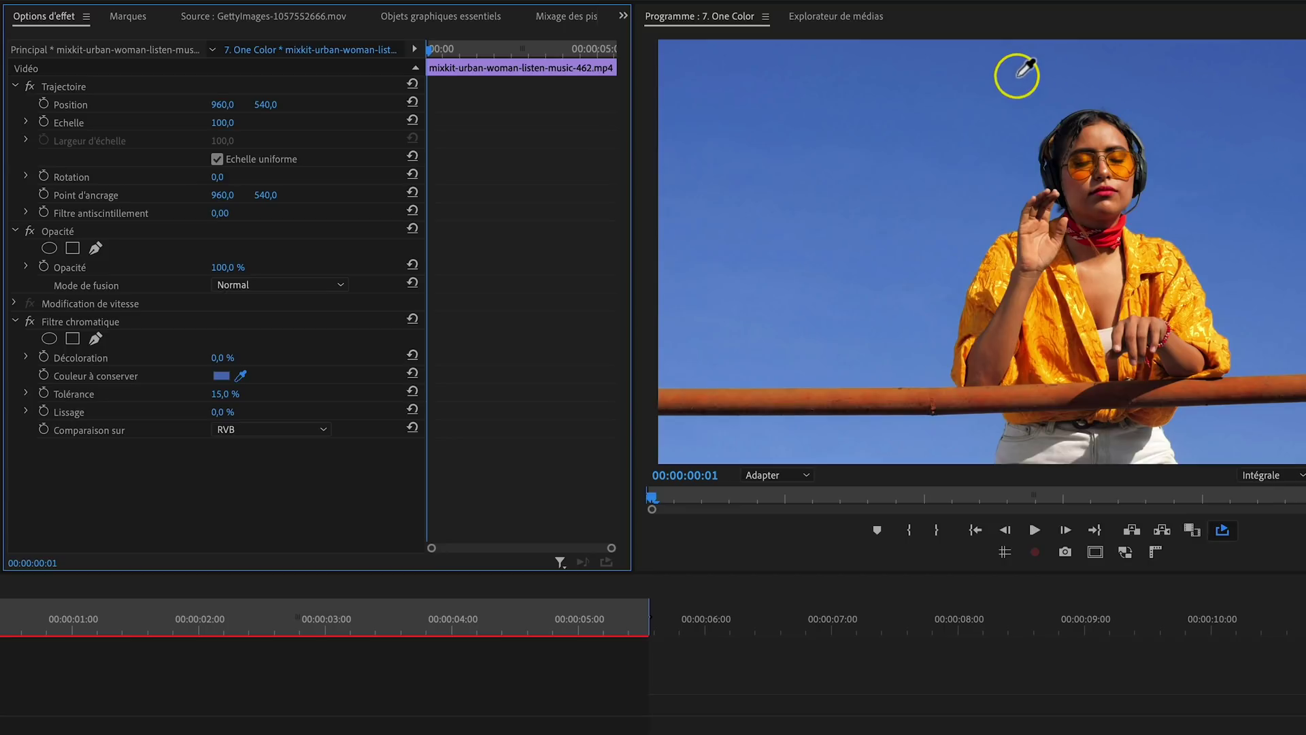
click(875, 279)
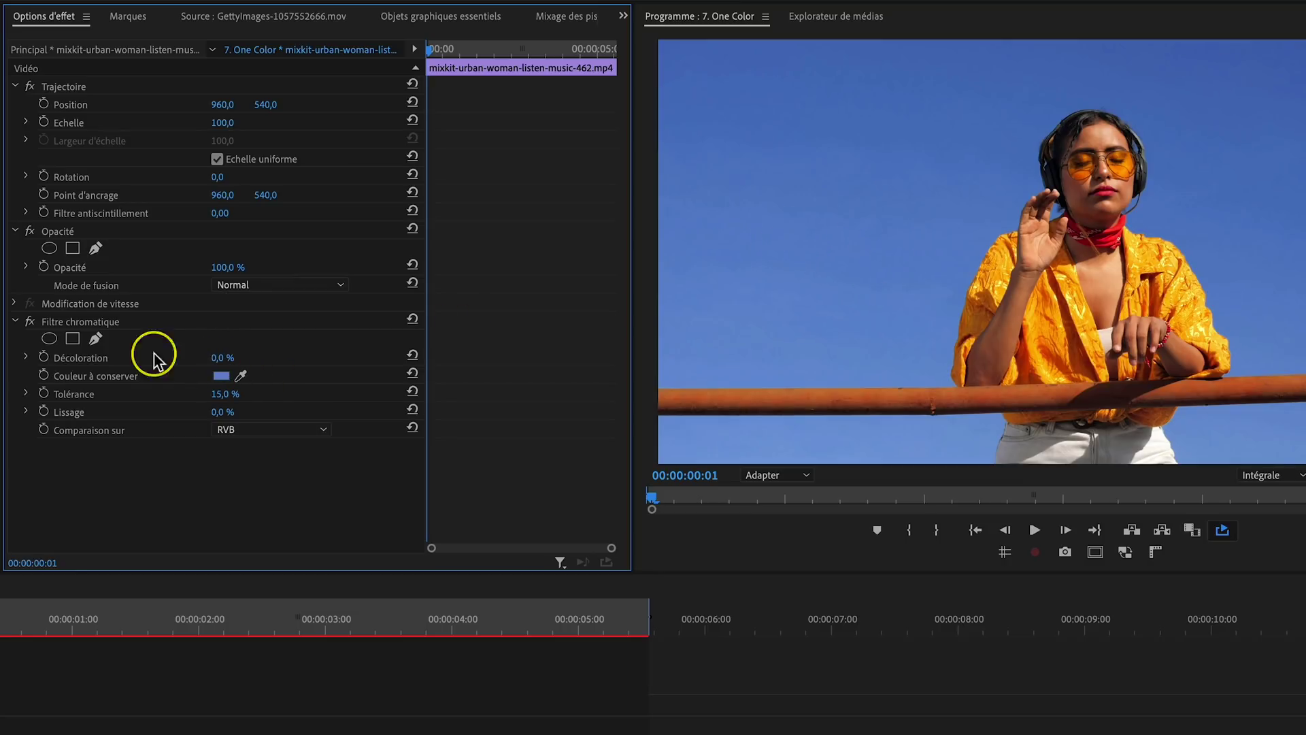
click(25, 357)
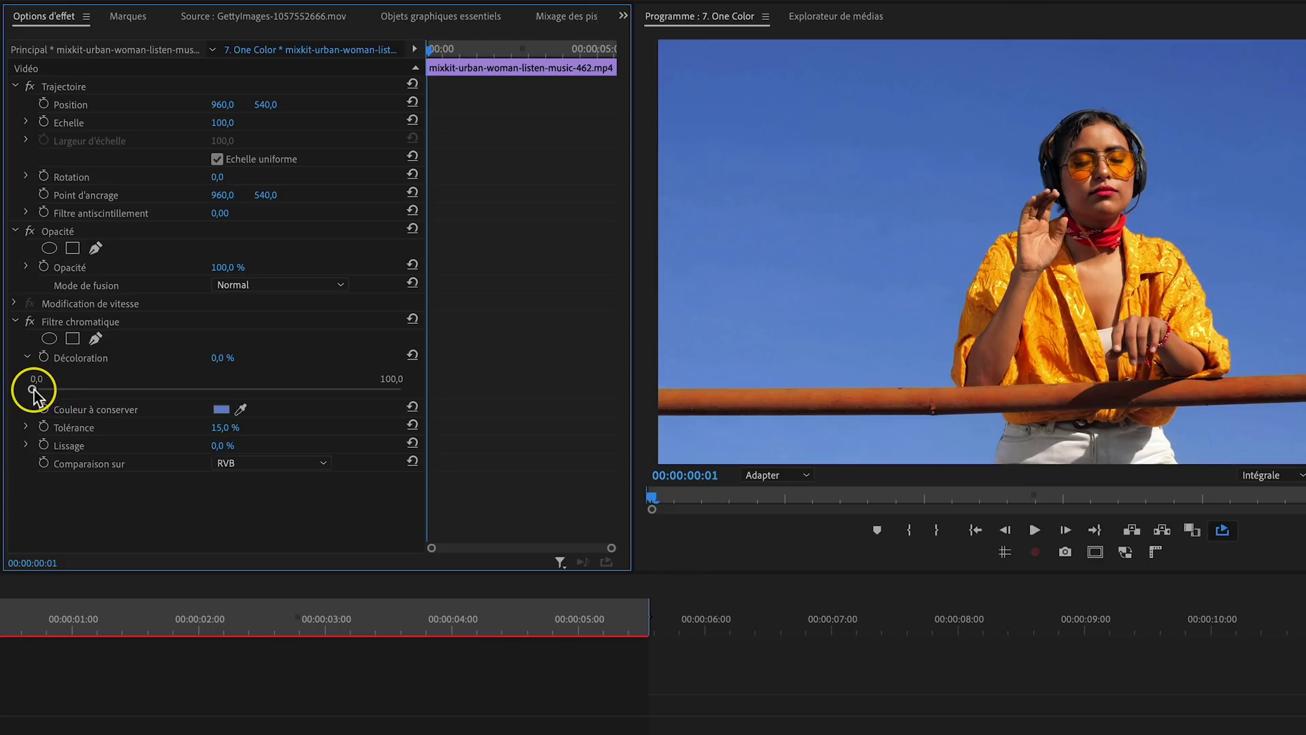
drag(32, 389, 453, 388)
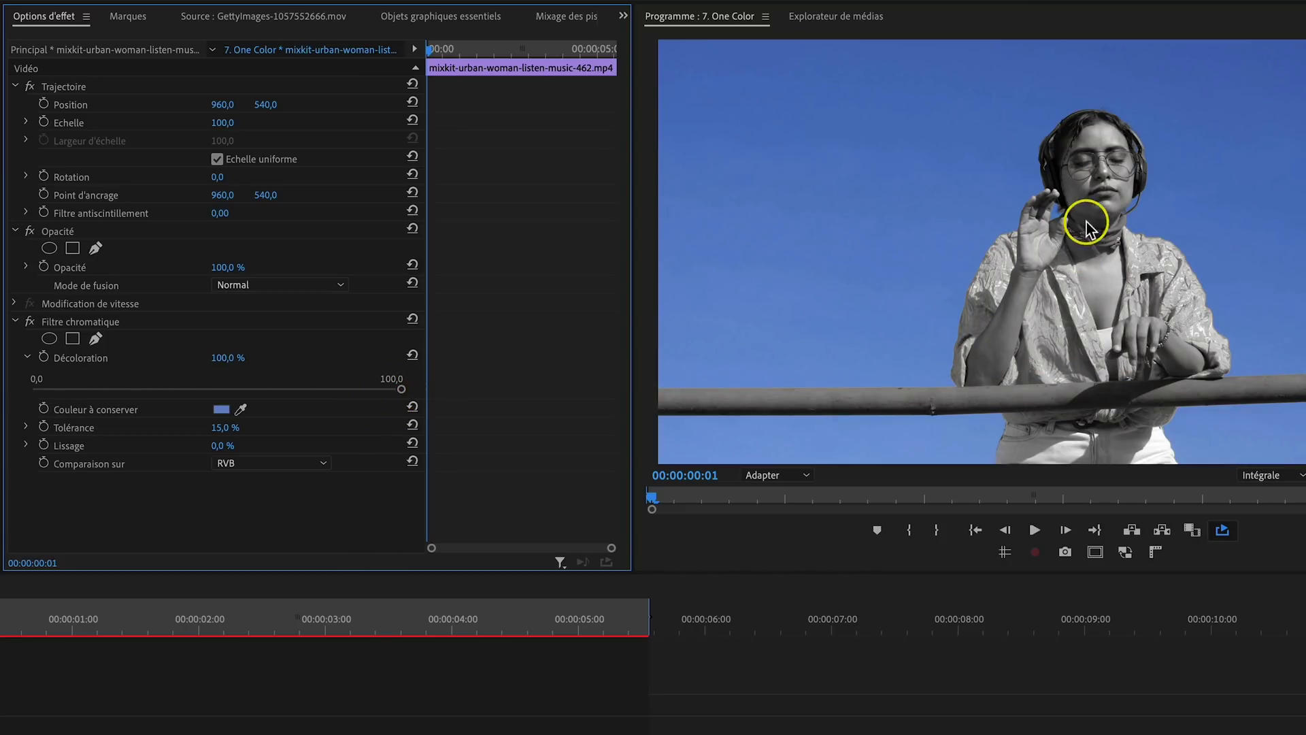
Step: Try the Filtre chromatique's Tolérance and Lissage adjustments, restore them to 15 % and 0 %, and preview the clip
click(26, 427)
mouse_move(87, 458)
mouse_down()
mouse_move(185, 456)
mouse_move(2, 455)
mouse_move(88, 456)
mouse_up()
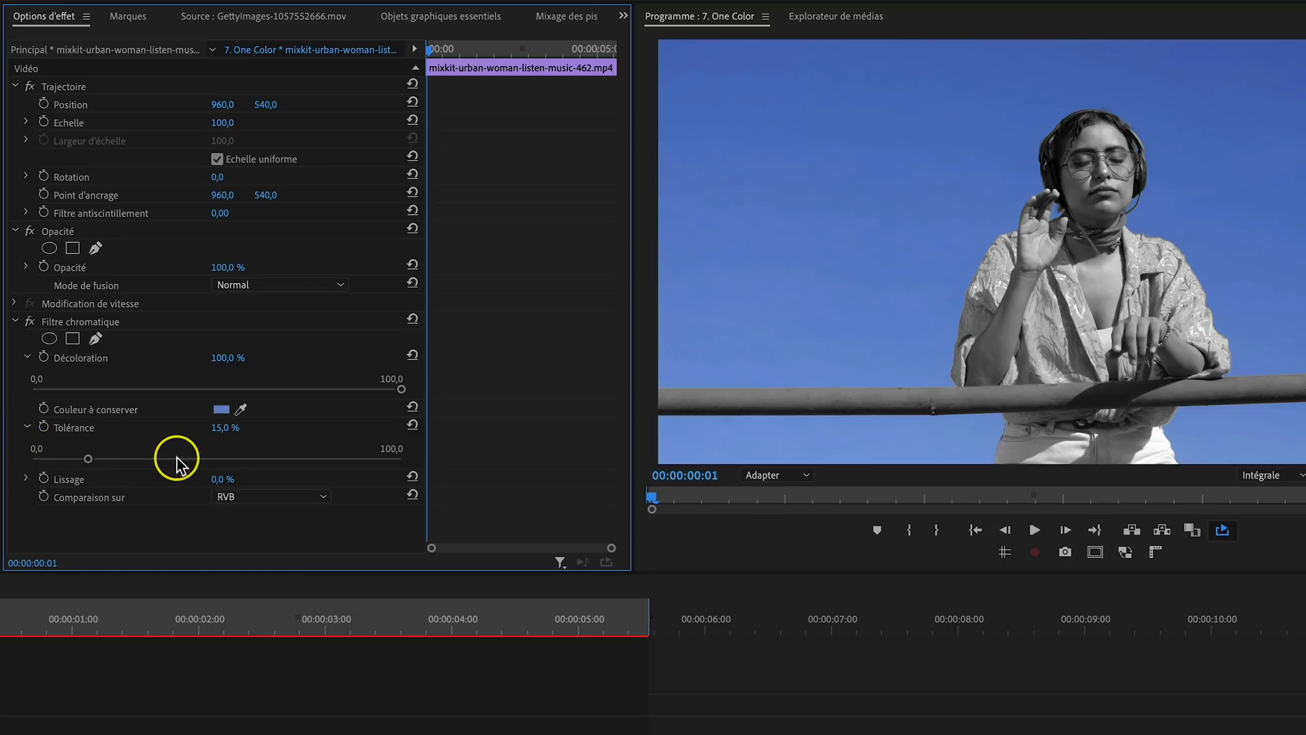
click(26, 479)
mouse_move(33, 510)
mouse_down()
mouse_move(119, 511)
mouse_move(28, 519)
mouse_up()
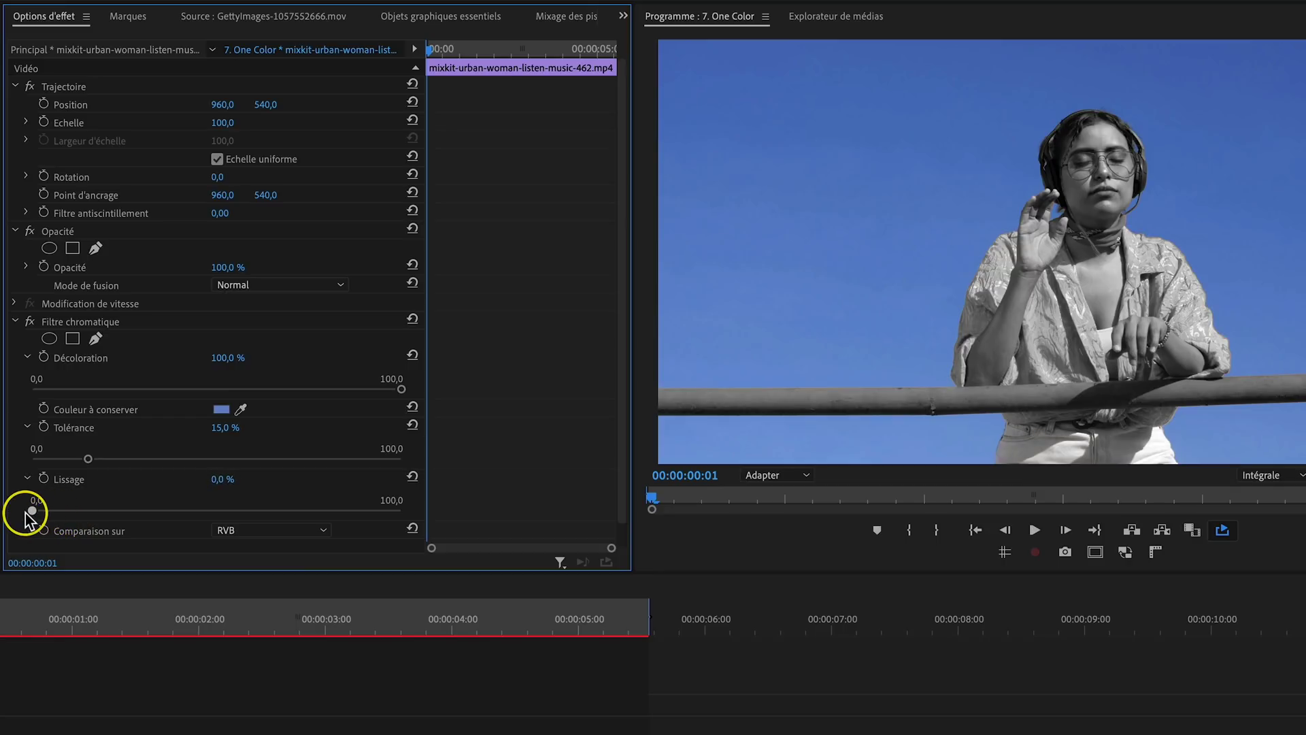
click(67, 666)
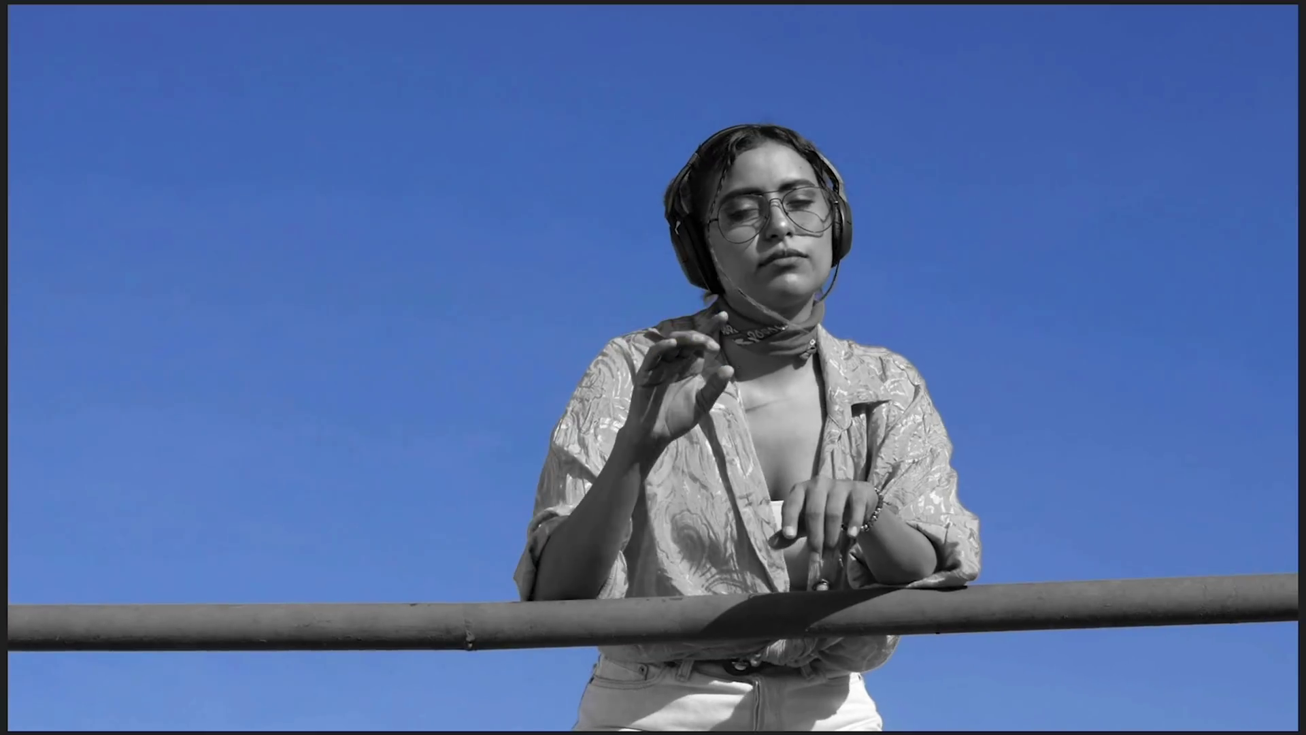
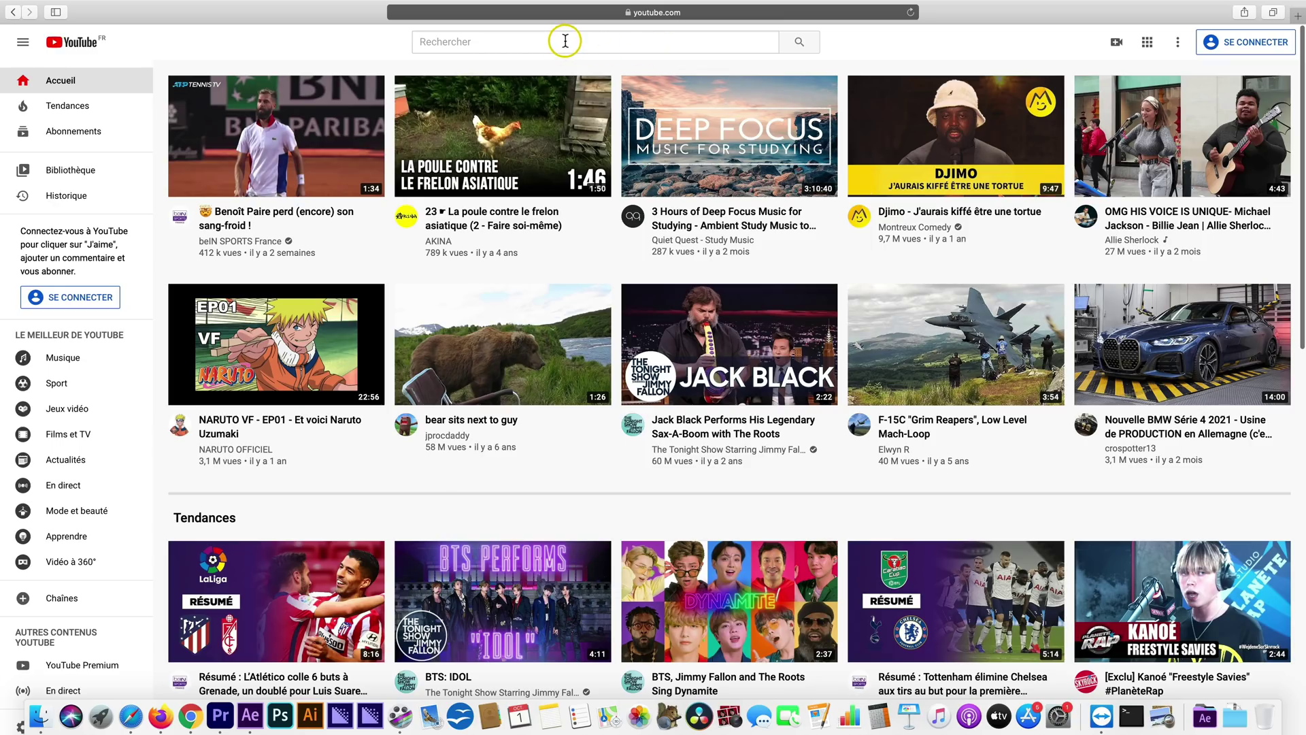
Step: Switch to YouTube, search for "dollars green screen" and browse the resulting videos
click(564, 41)
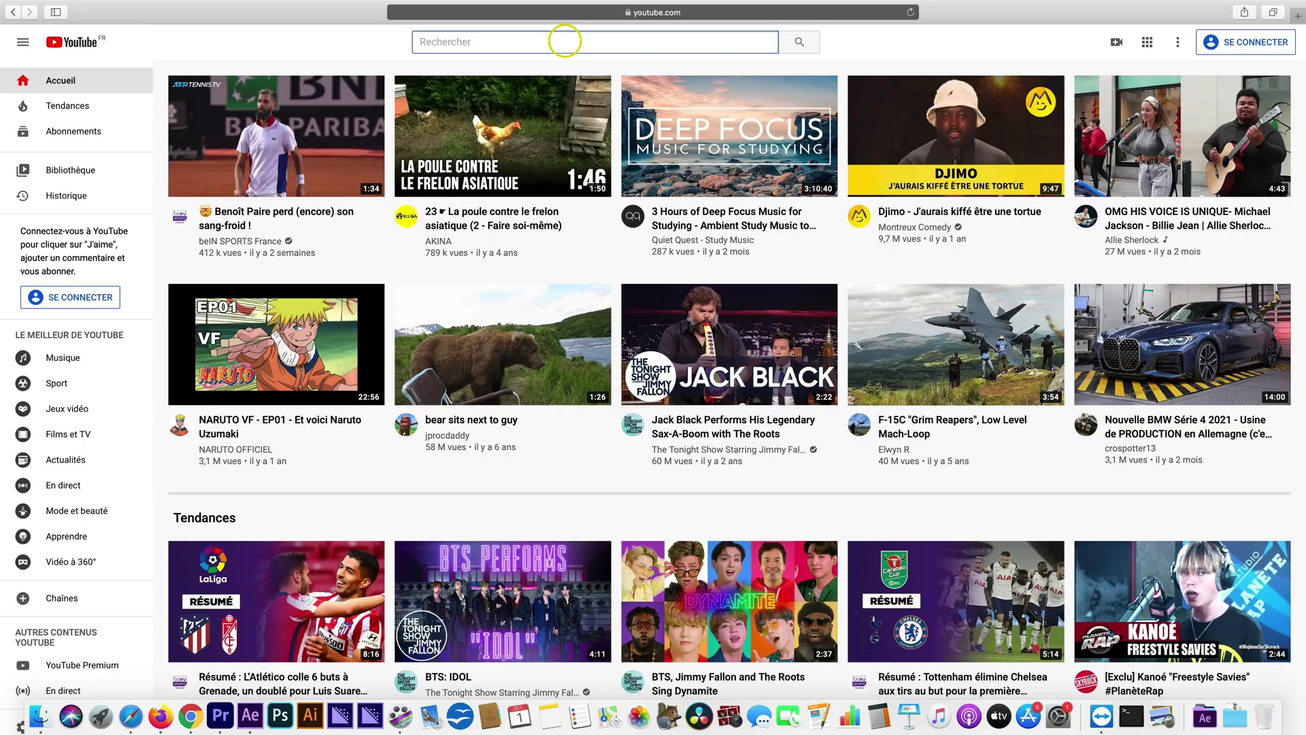
text(dollars)
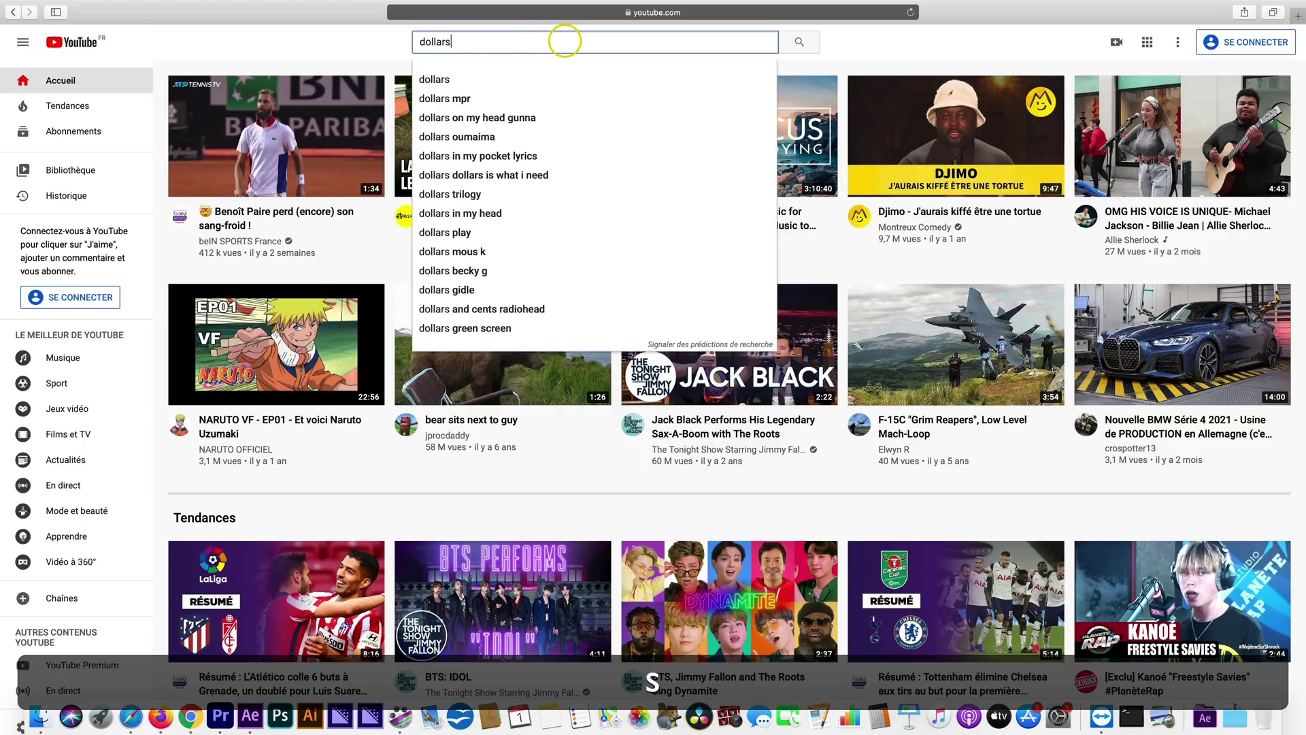
text( green screen)
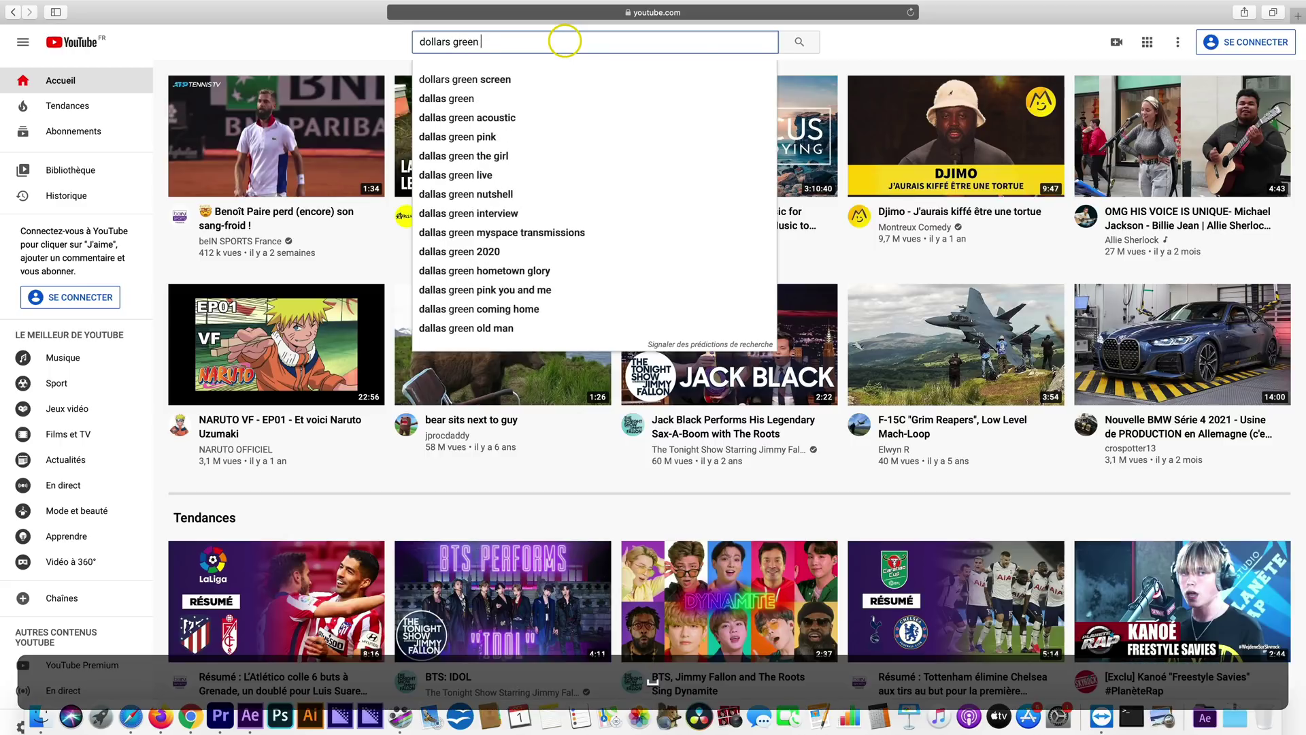
key(Return)
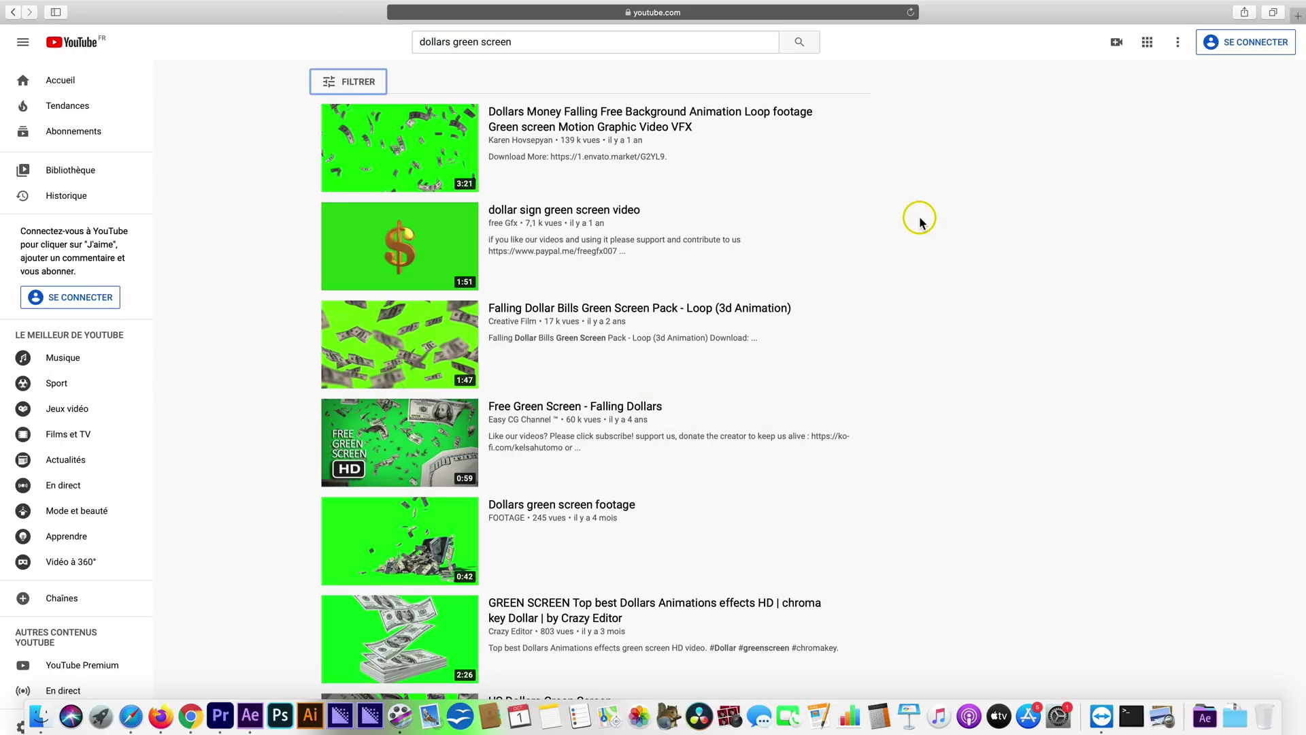
scroll(816, 218, down, 10)
scroll(814, 219, down, 3)
scroll(816, 219, up, 15)
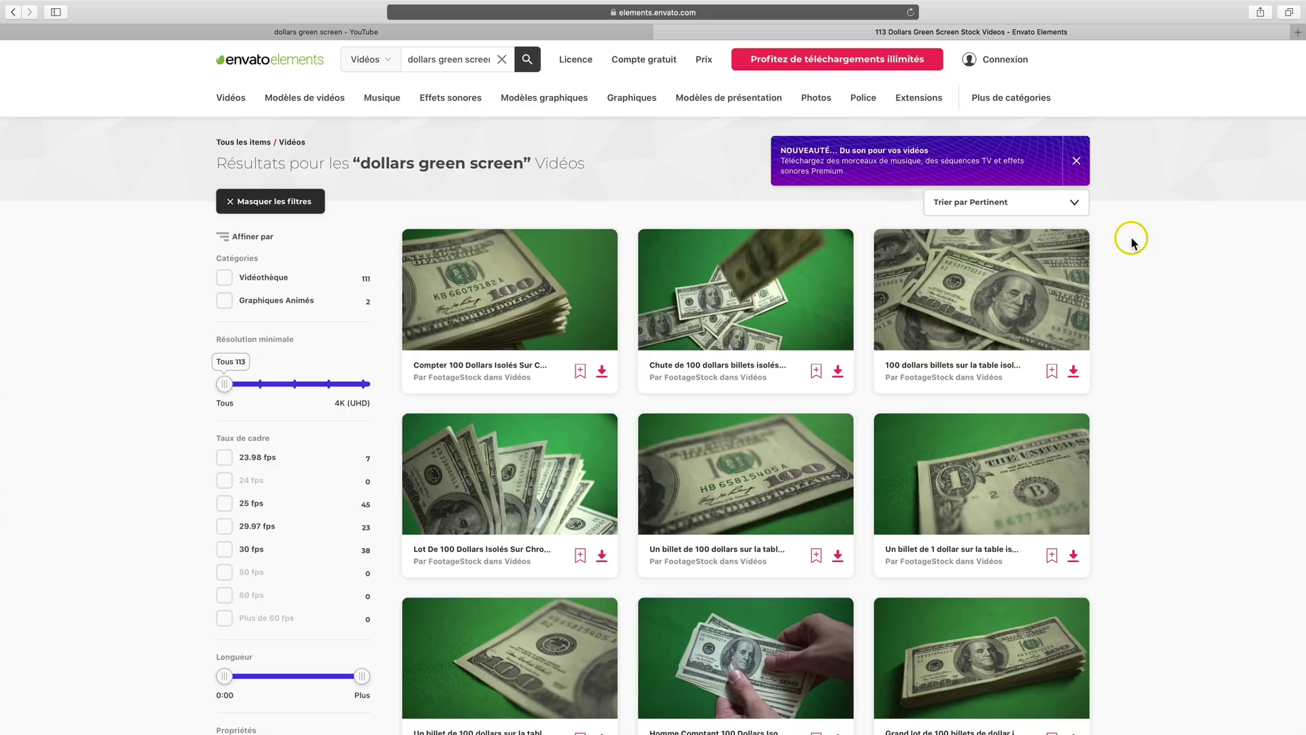
Step: Browse the "dollars green screen" video results on Envato Elements
scroll(1134, 282, down, 1)
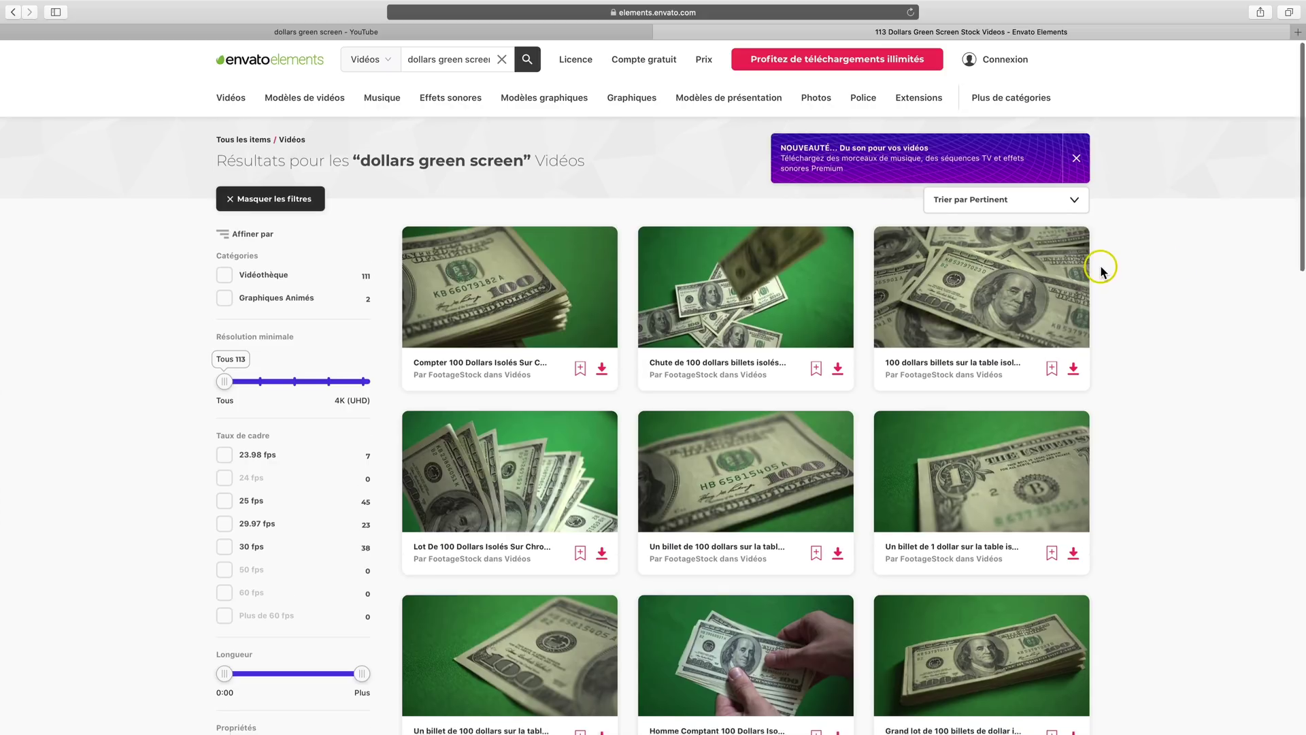
scroll(1102, 269, down, 8)
scroll(1102, 269, down, 2)
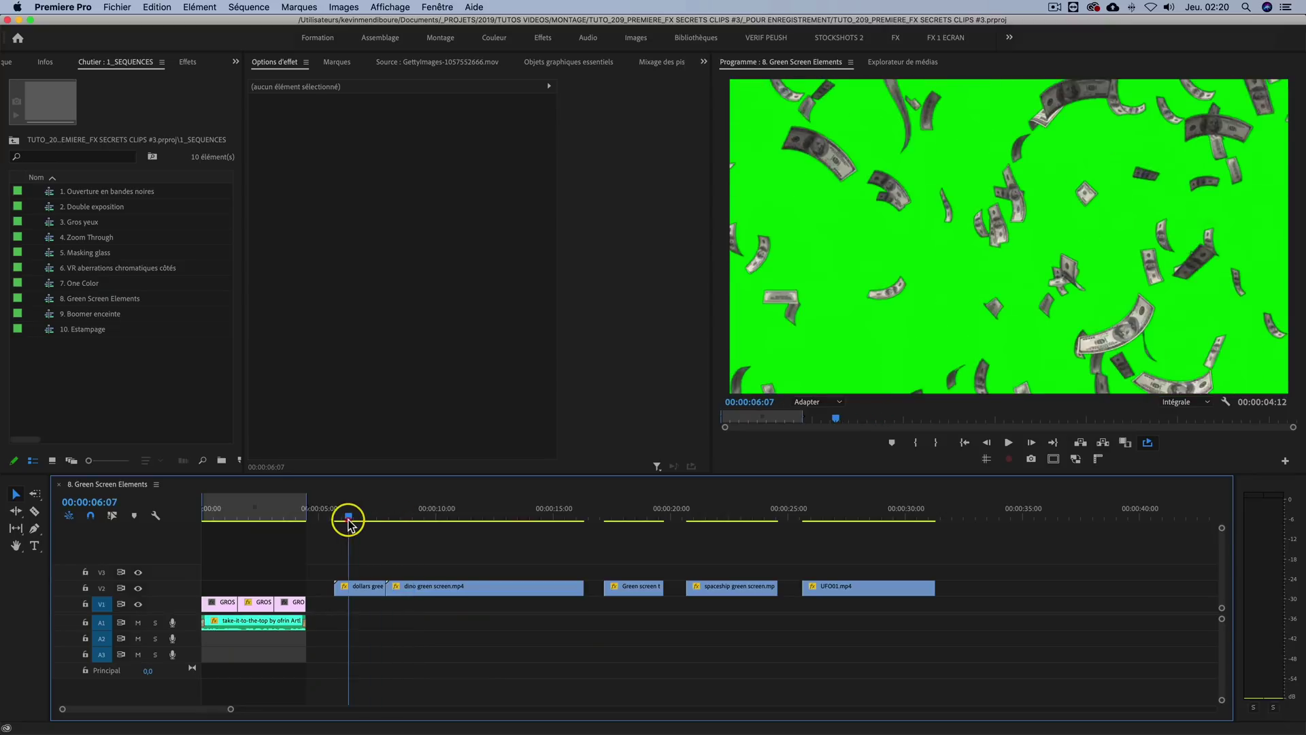
Step: In the Green Screen Elements sequence, move dollars green screen.mp4 on V2 above the GROS YEUX clips, starting just after 00:00:01:00
mouse_move(344, 519)
mouse_down()
mouse_move(875, 513)
mouse_move(338, 514)
mouse_up()
key(=)
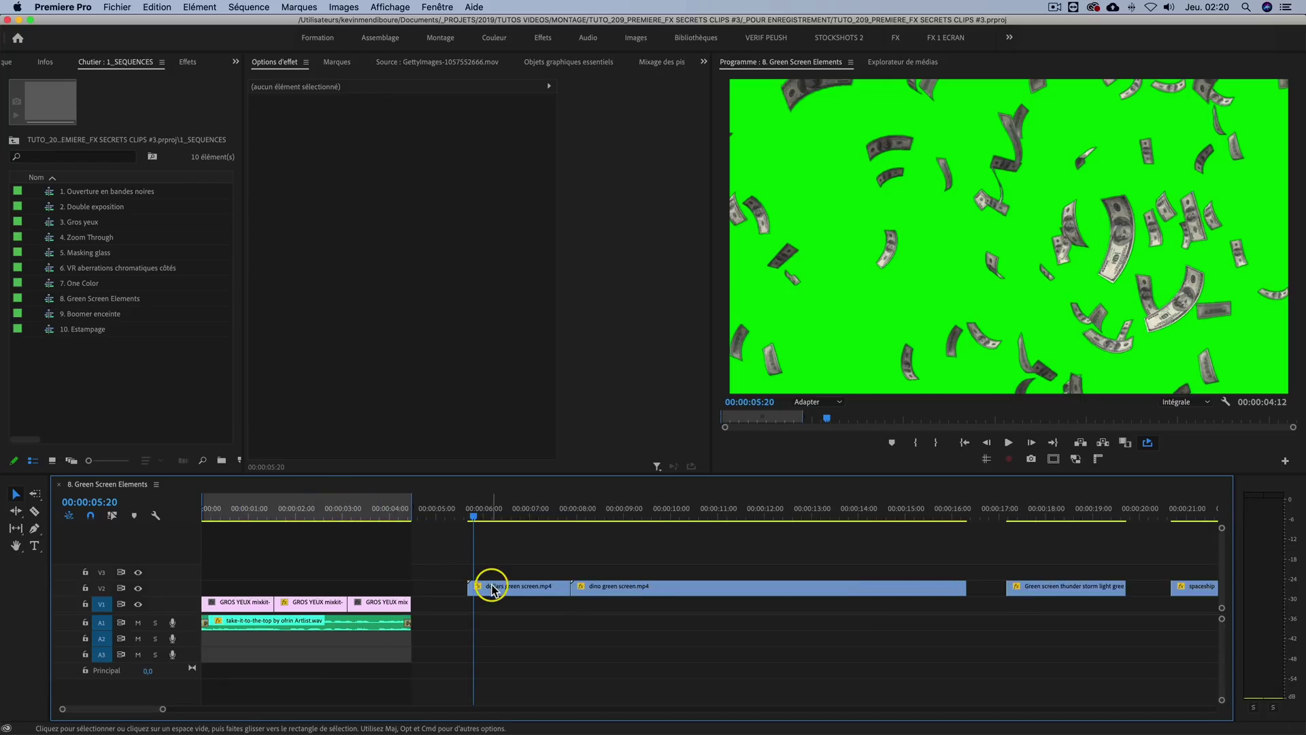
drag(499, 589, 301, 586)
click(258, 509)
key(=)
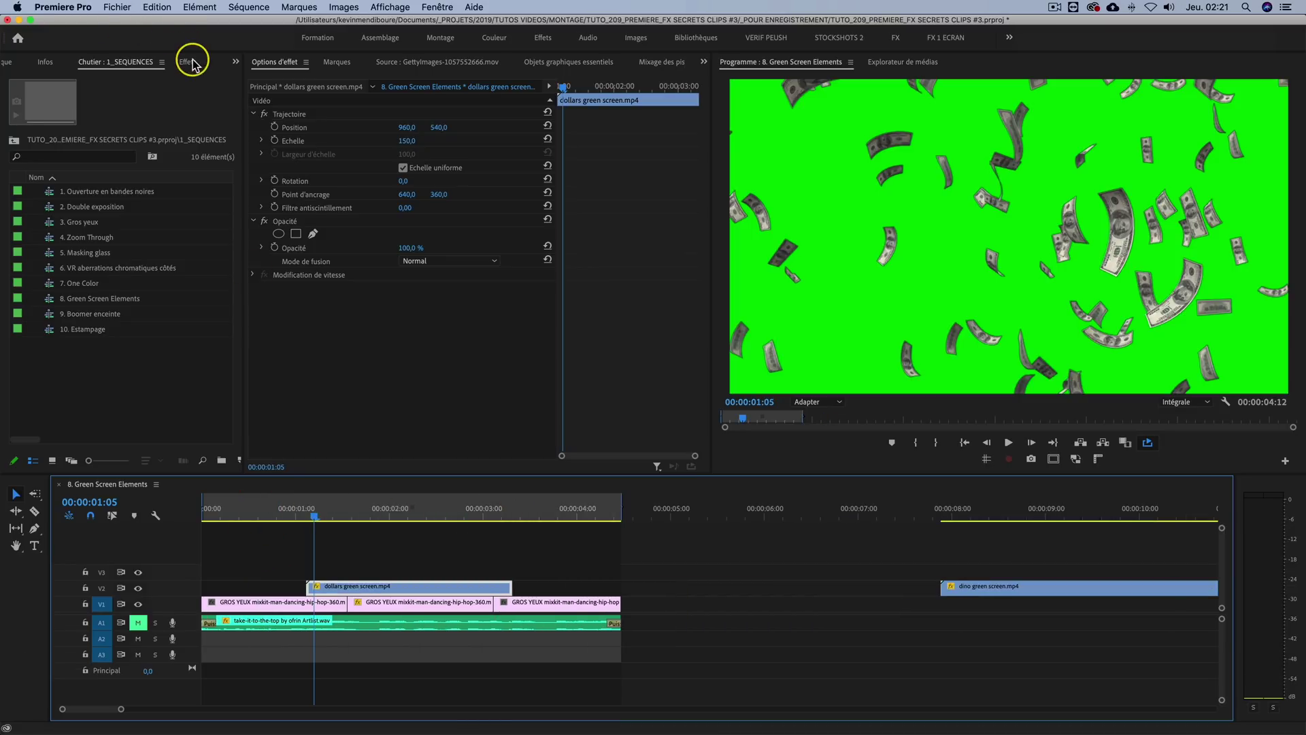
Step: Find the UltraKey effect and apply it to dollars green screen.mp4 on V2
click(192, 64)
click(60, 81)
text(key)
click(54, 249)
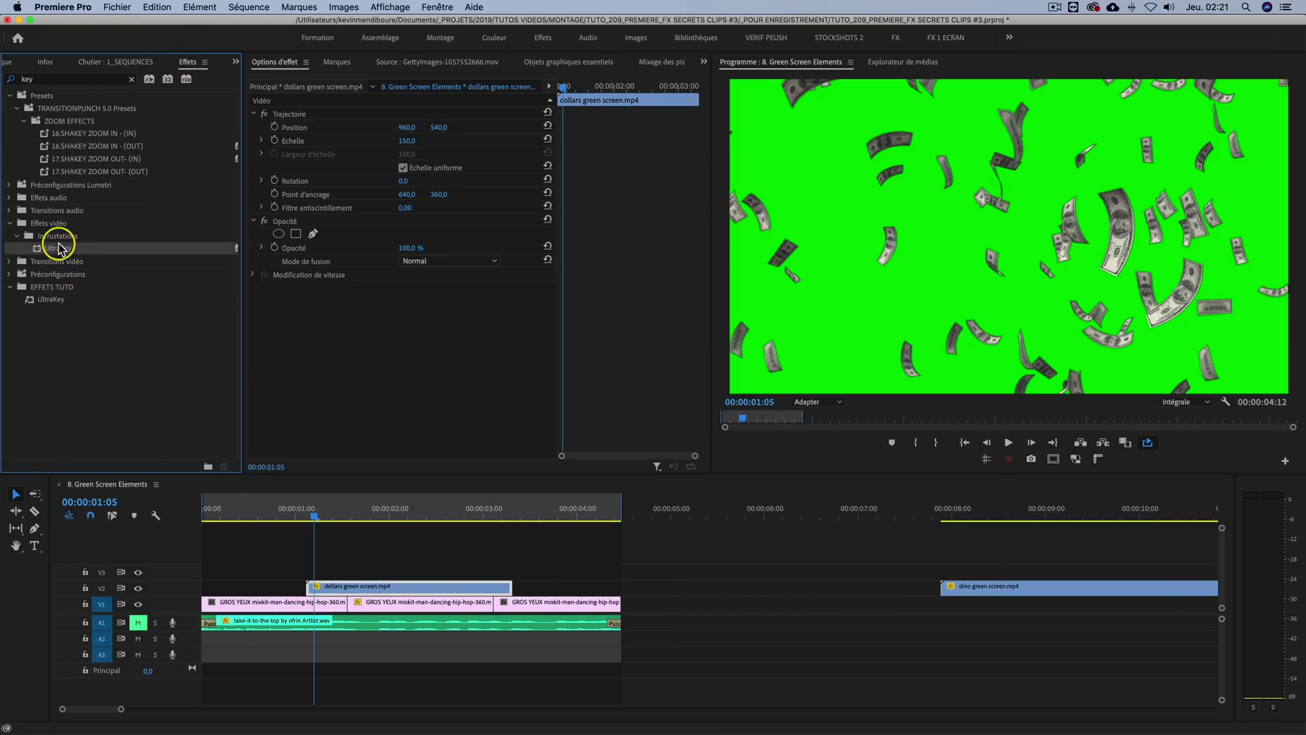
drag(478, 522, 383, 585)
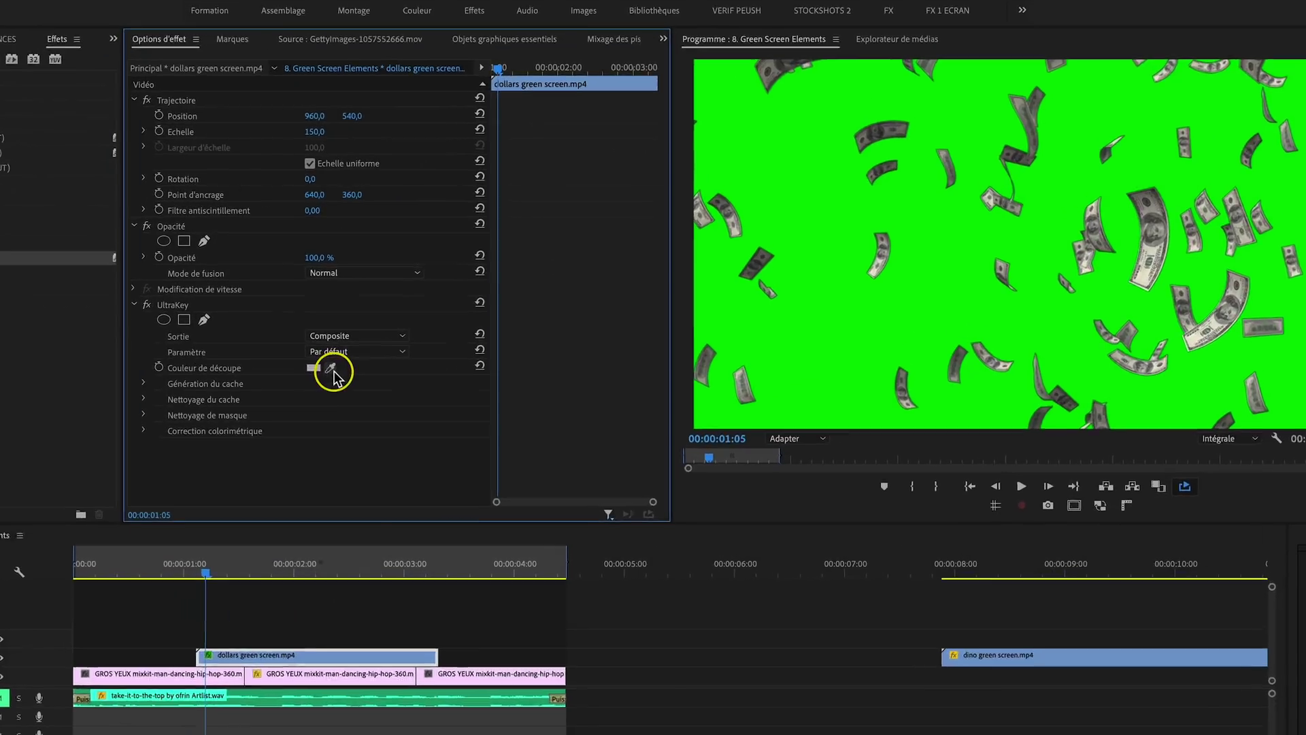
Step: Sample the clip's green background as UltraKey's Couleur de découpe and play back the keyed dollars over the dancer
click(420, 342)
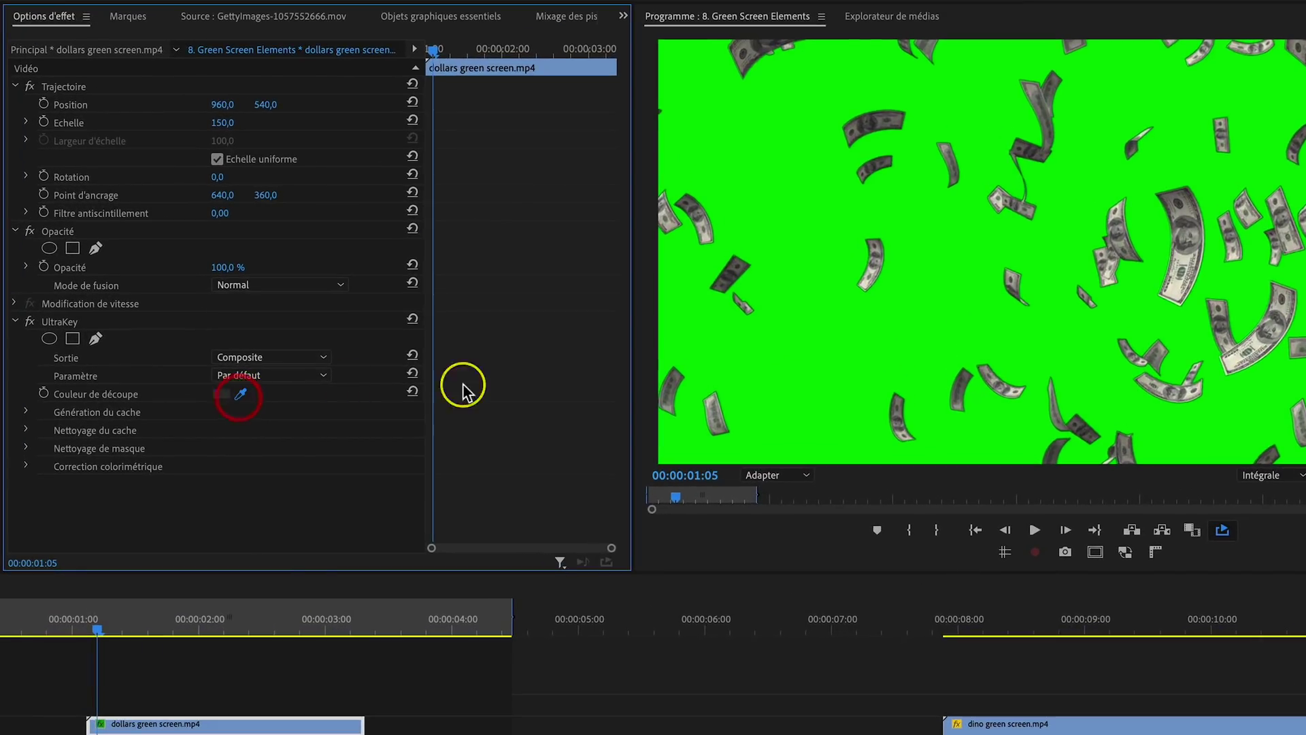
click(915, 321)
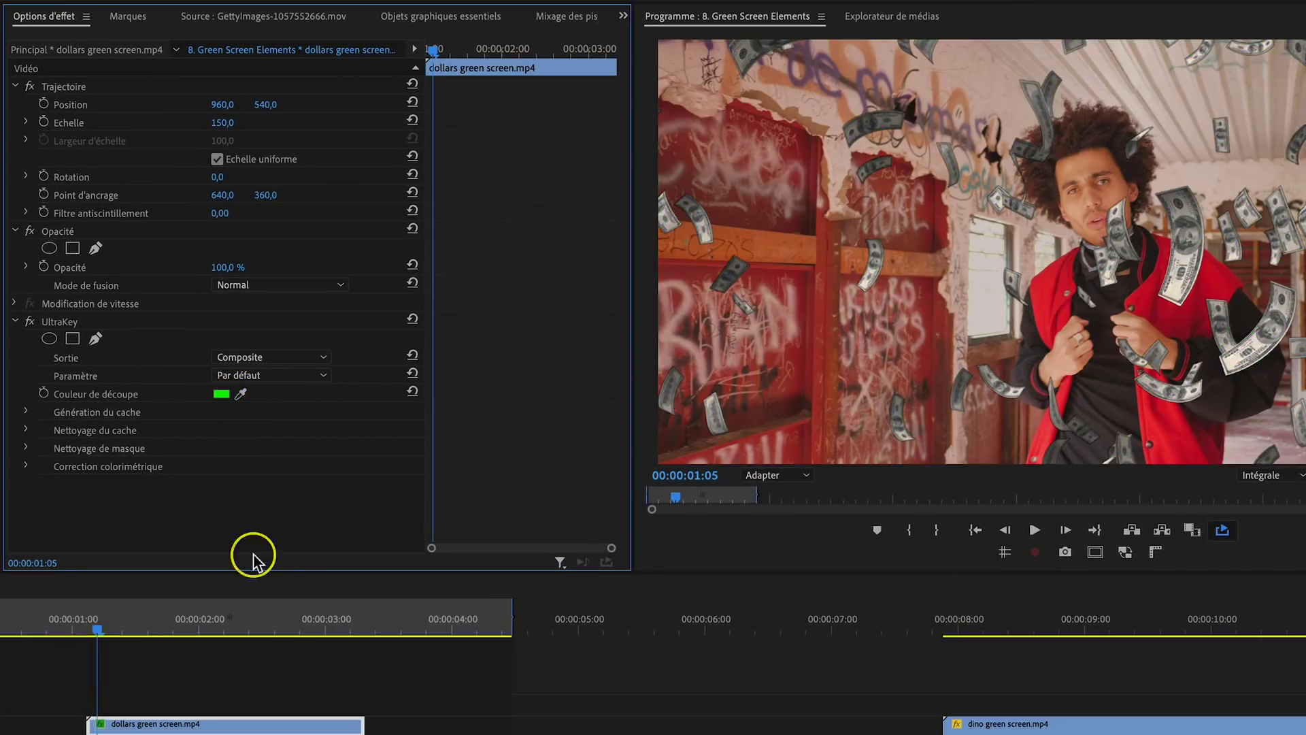
drag(97, 626, 107, 513)
key(space)
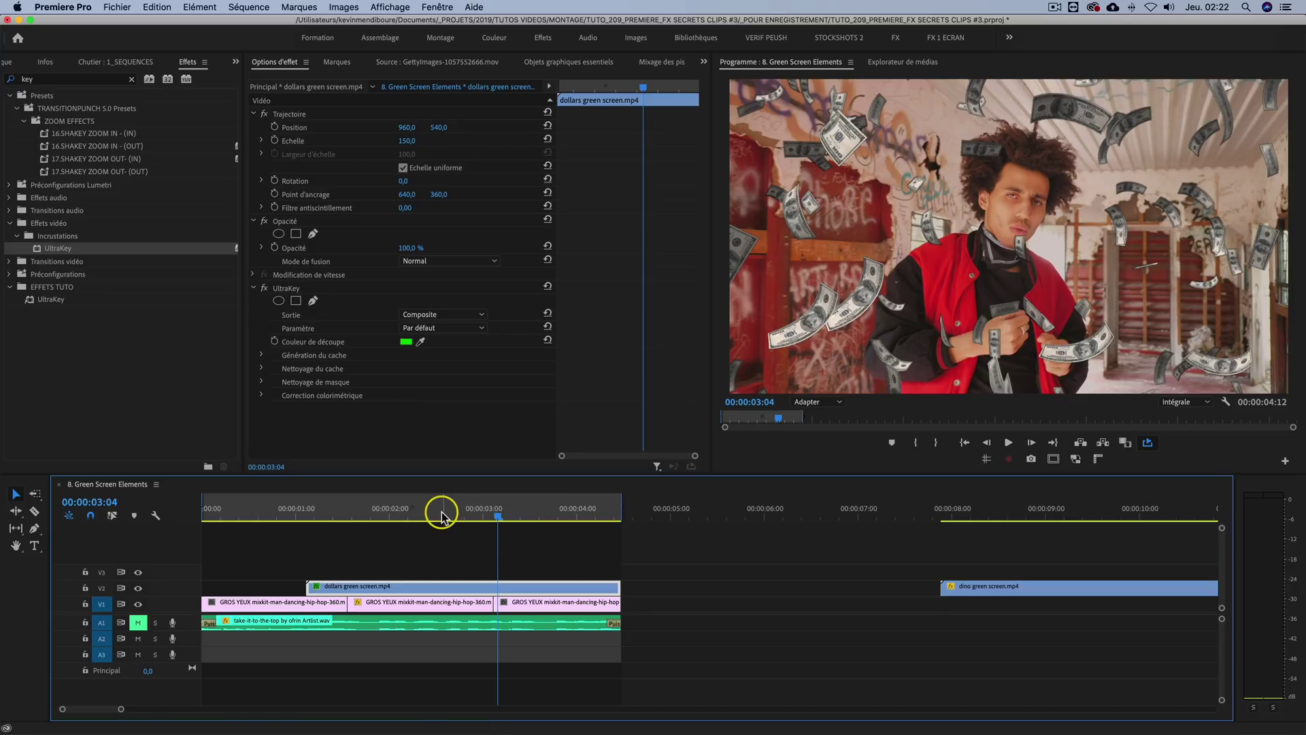
Step: Add the Courbes RVB and Balance des couleurs (TLS) effects to dollars green screen.mp4
click(126, 80)
click(130, 79)
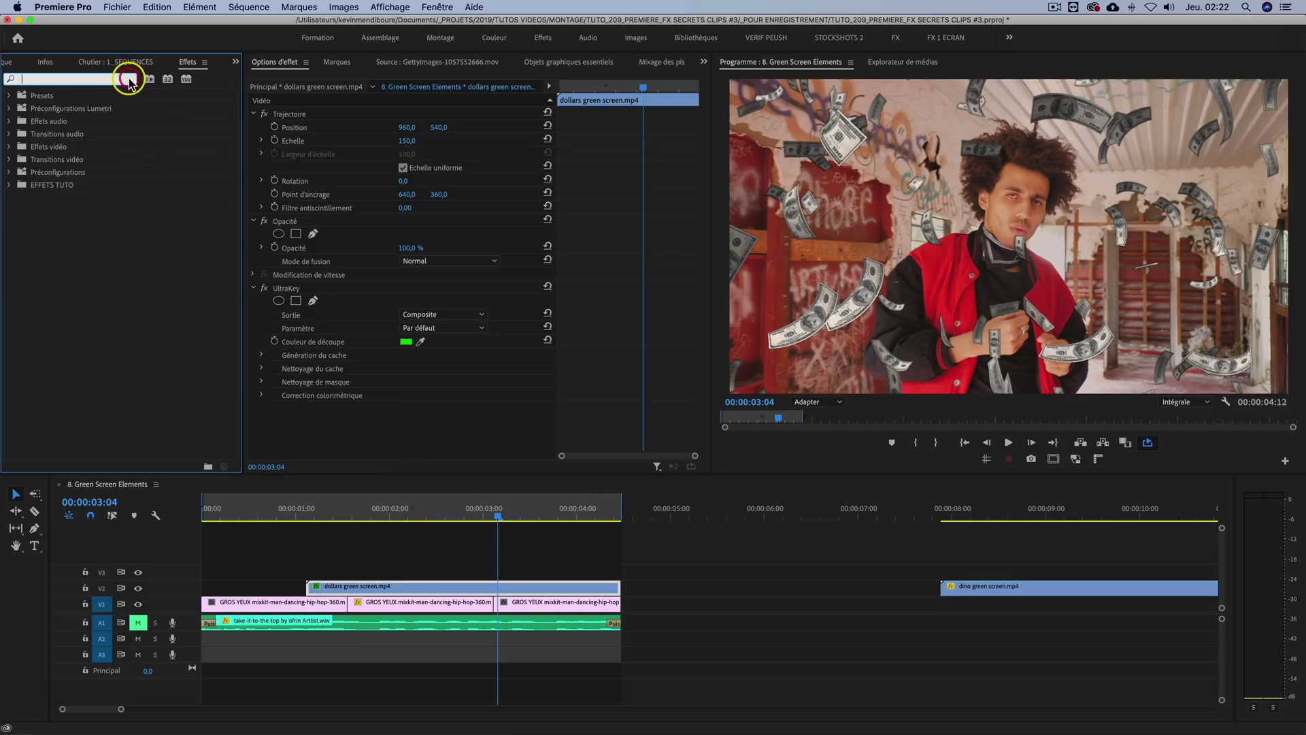
text(courbes)
drag(58, 222, 467, 587)
drag(66, 81, 4, 80)
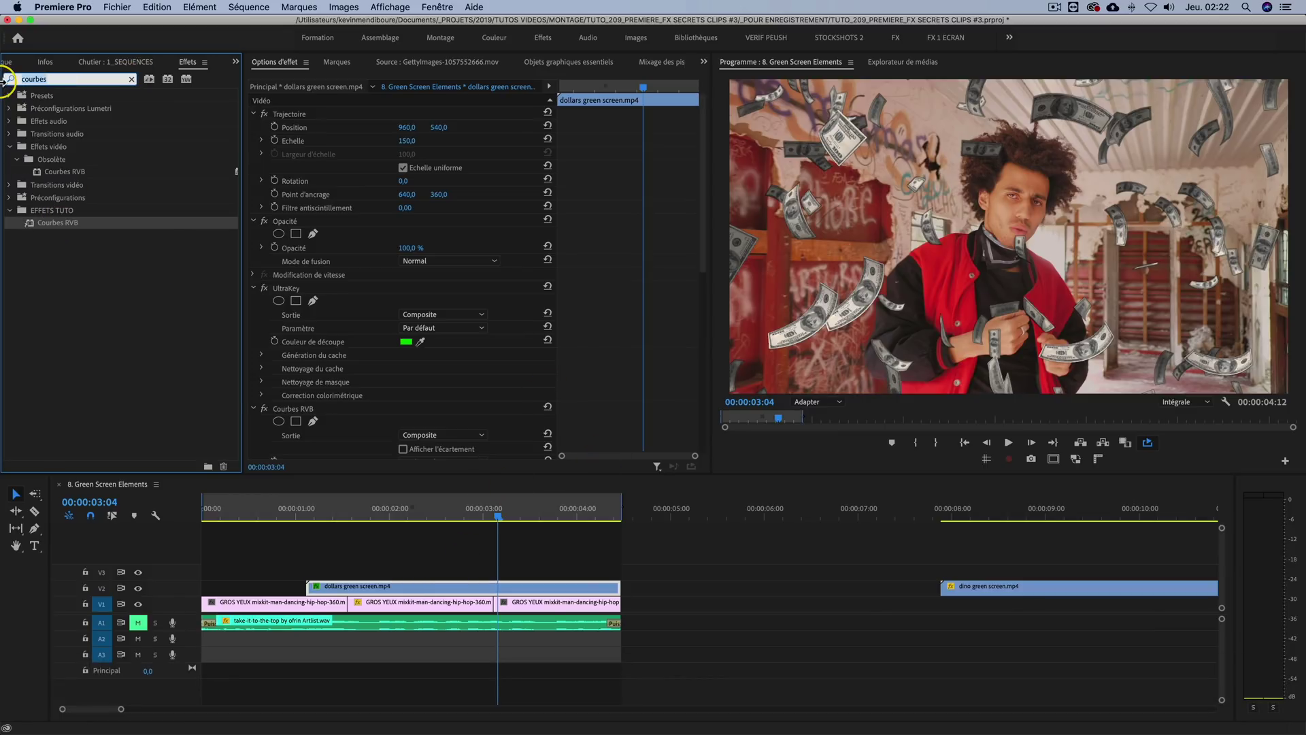
text(tls)
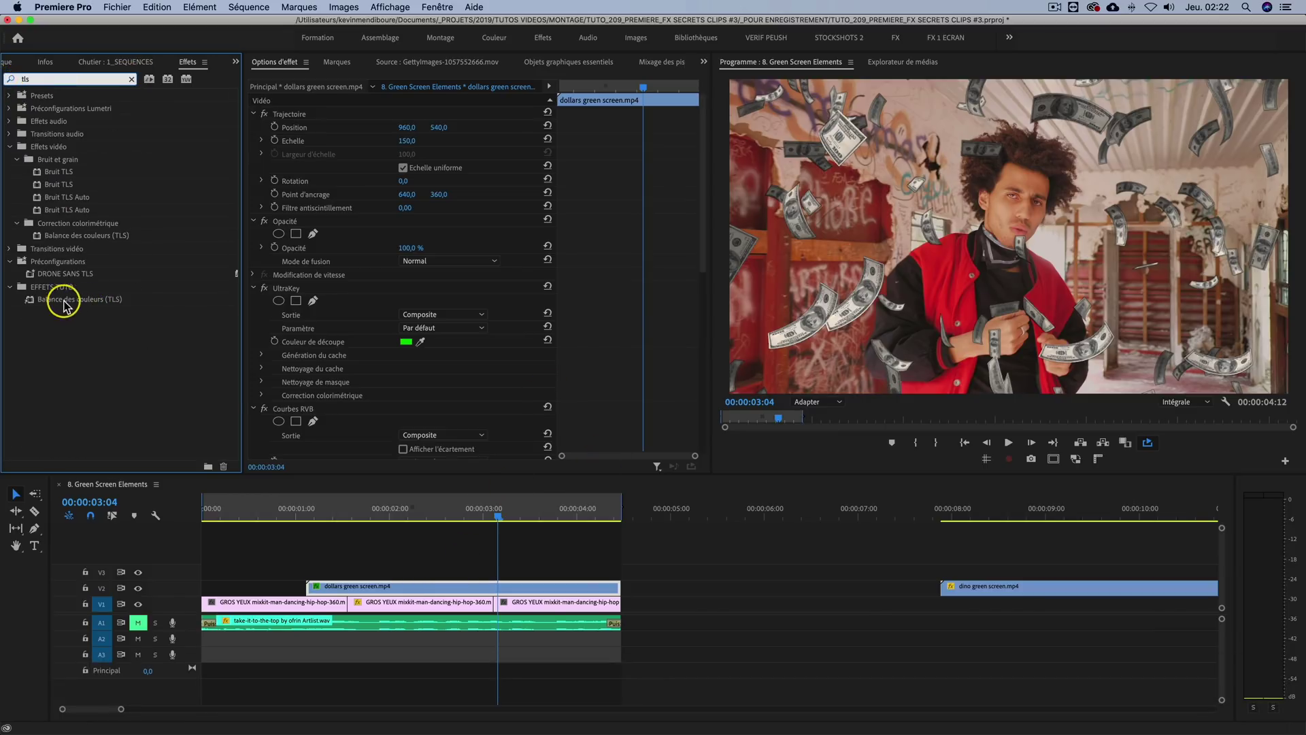
drag(77, 304, 418, 585)
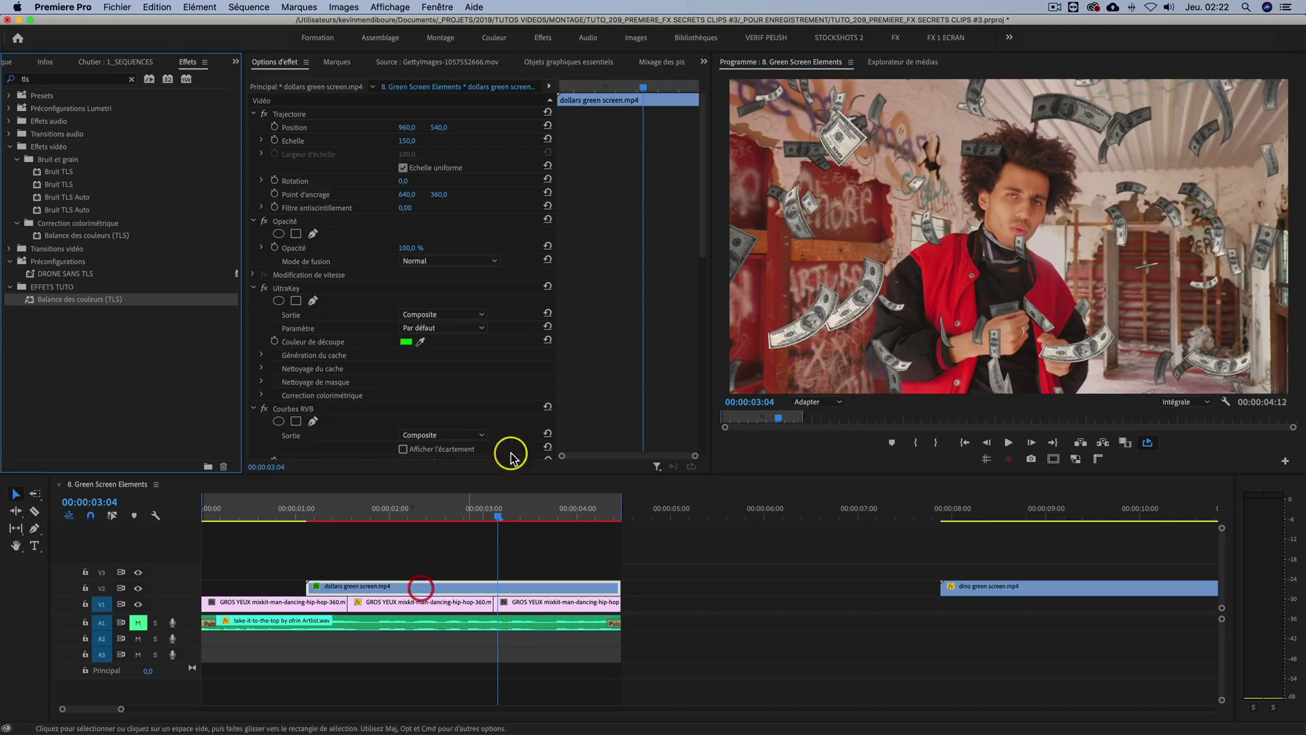
Step: Slightly darken the midtones on the Courbes RVB Principal curve and lower the Balance des couleurs (TLS) Saturation to -32,4
scroll(407, 312, down, 5)
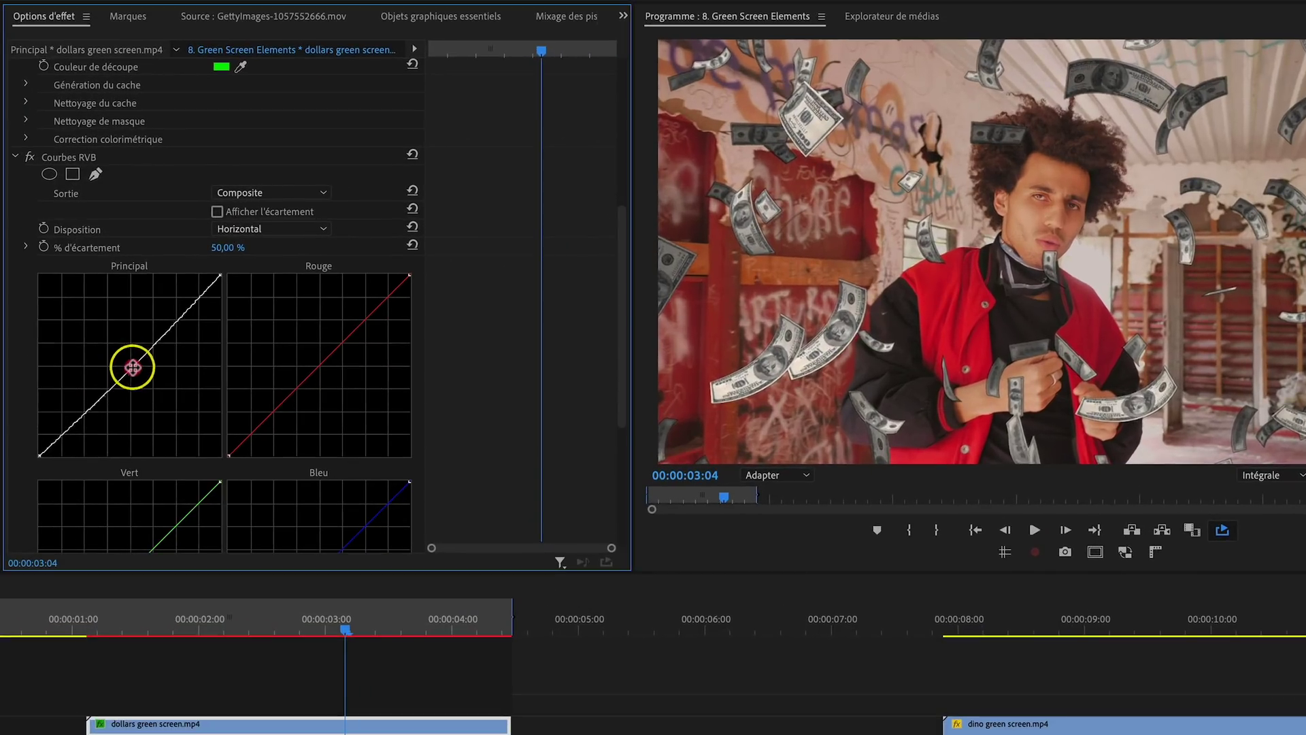
mouse_move(89, 401)
mouse_down()
mouse_move(88, 423)
mouse_move(81, 415)
mouse_up()
click(181, 314)
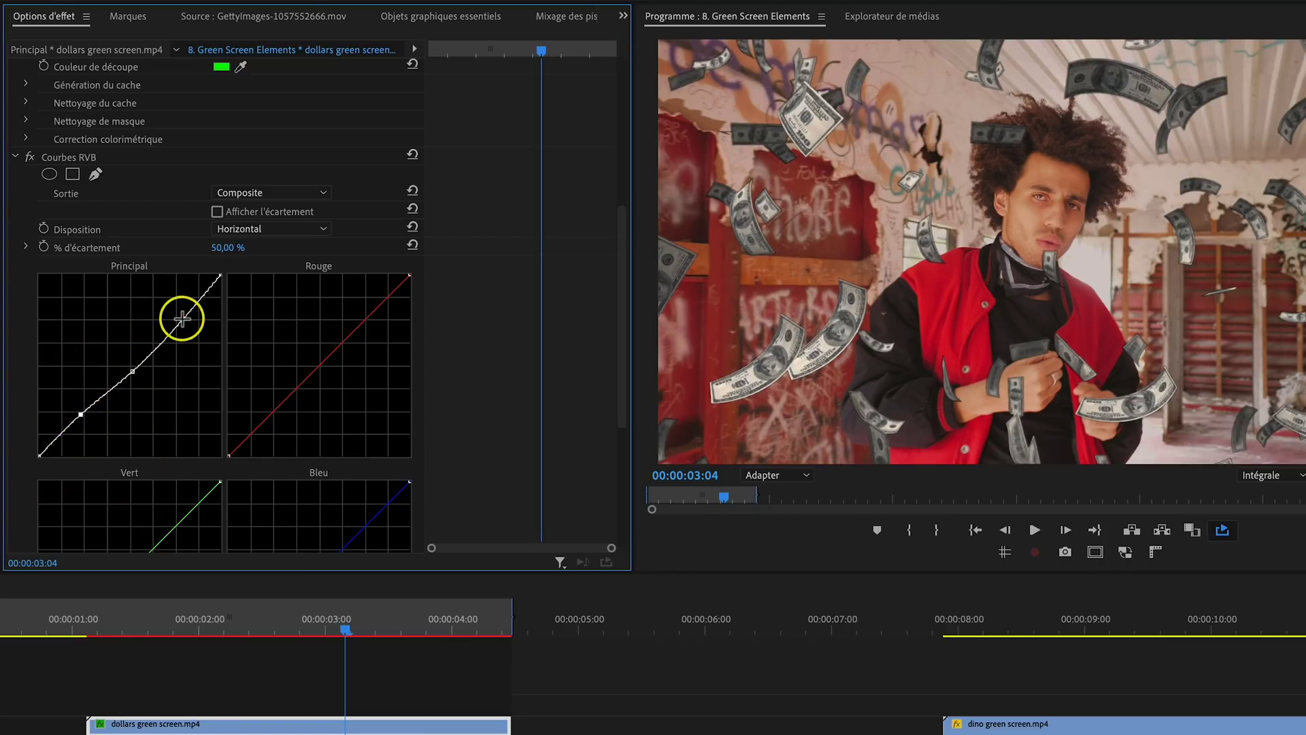
drag(618, 238, 598, 402)
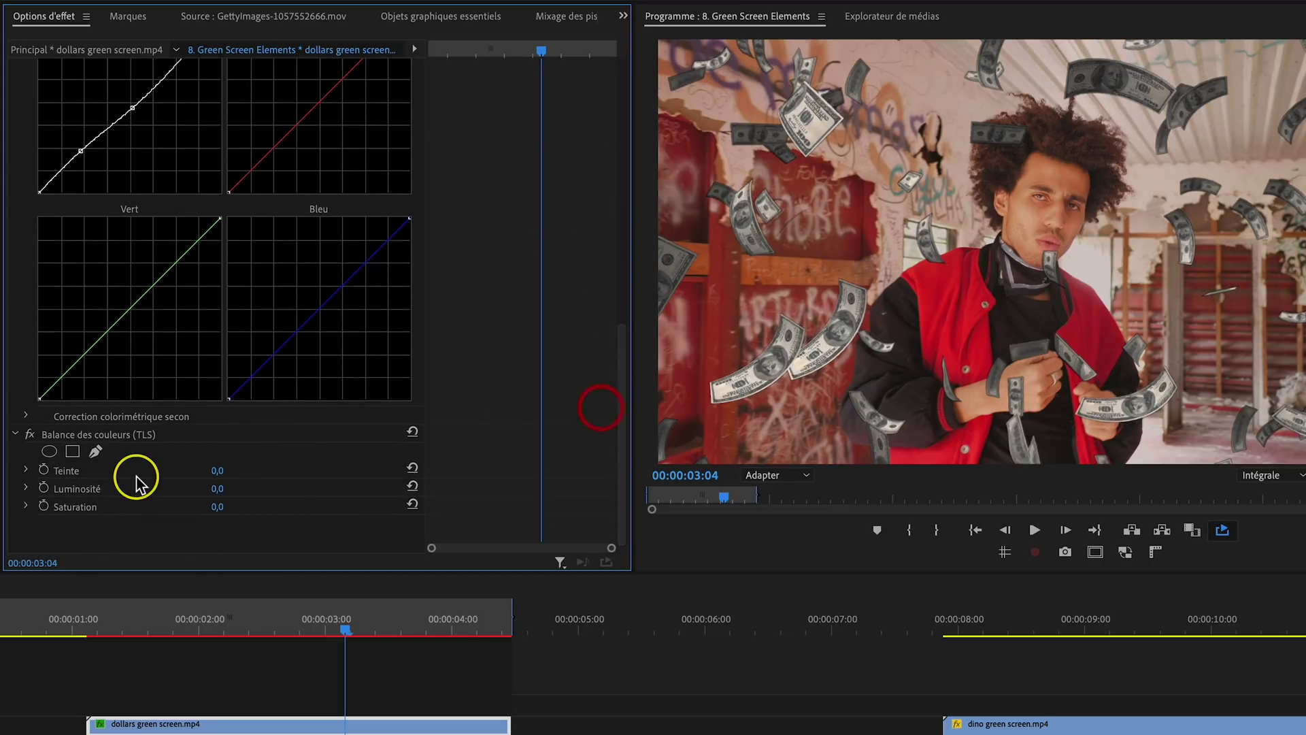
click(27, 507)
drag(218, 541, 139, 542)
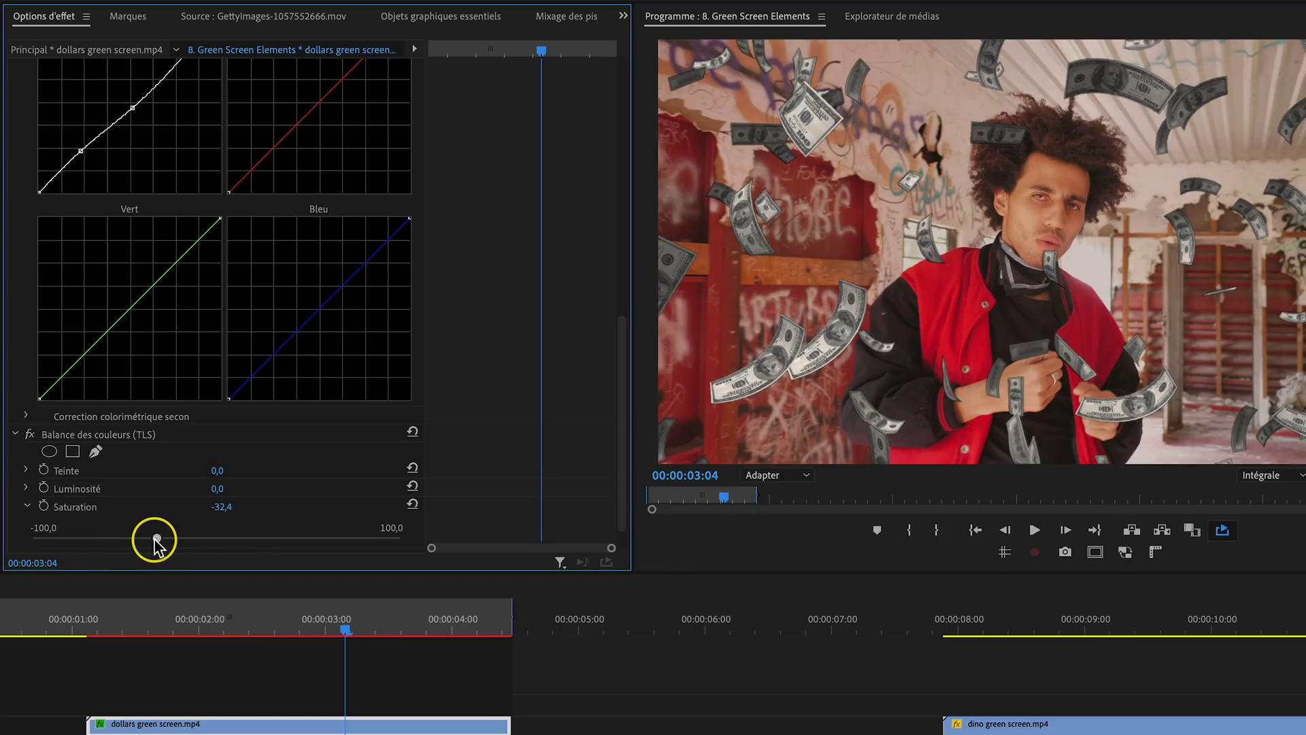
Step: Deselect the dollars clip and preview the Green Screen Elements sequence from the start
click(431, 667)
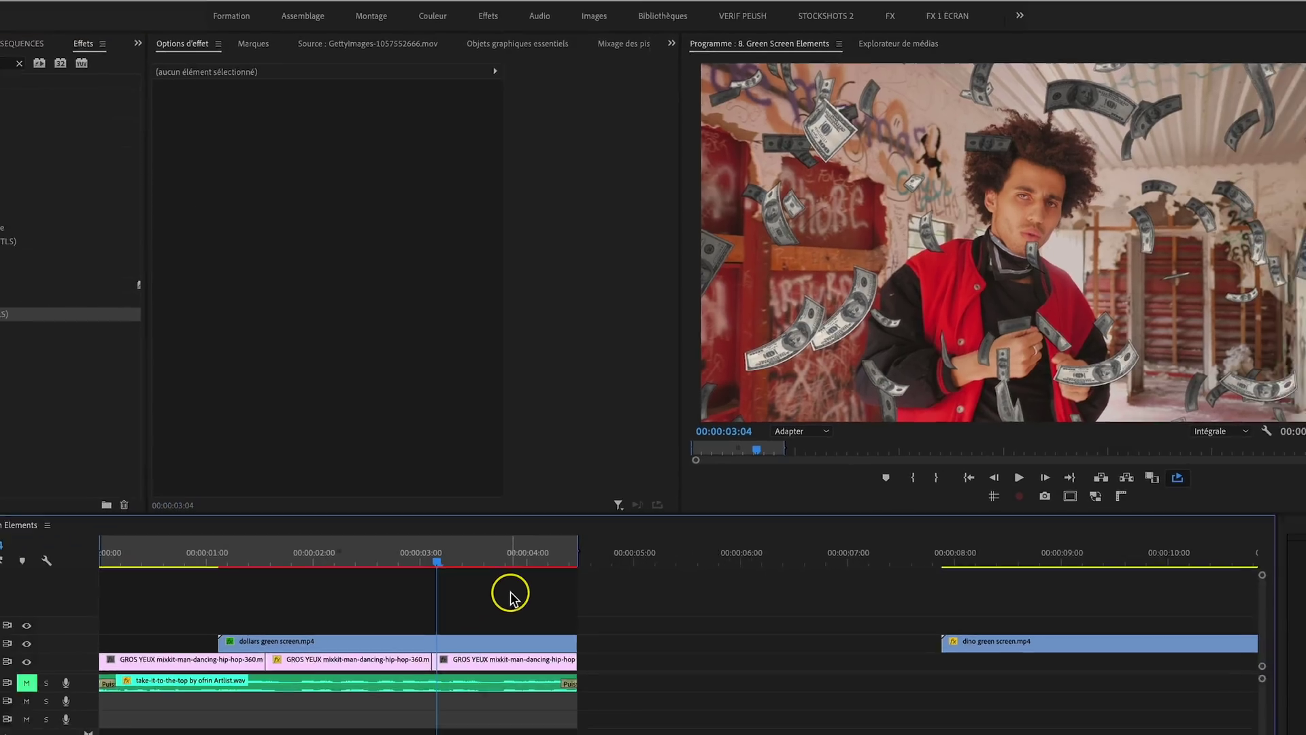
key(Home)
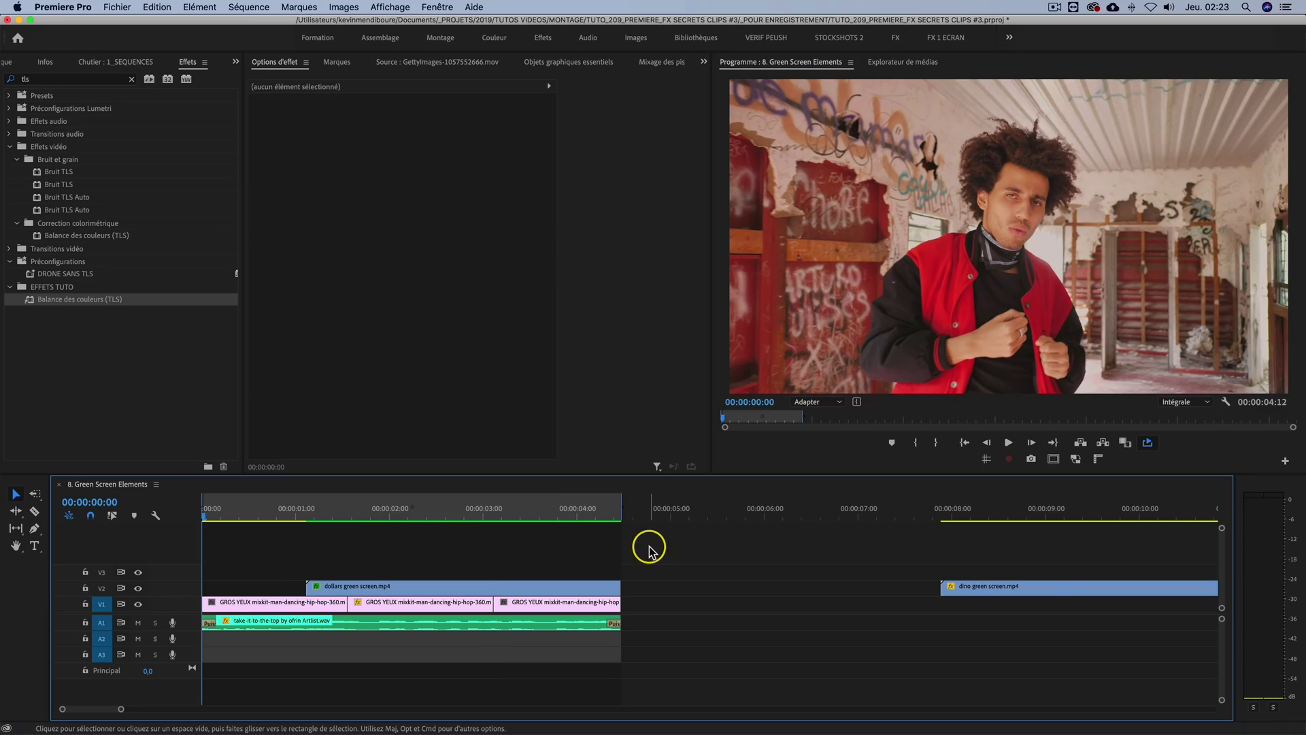
key(space)
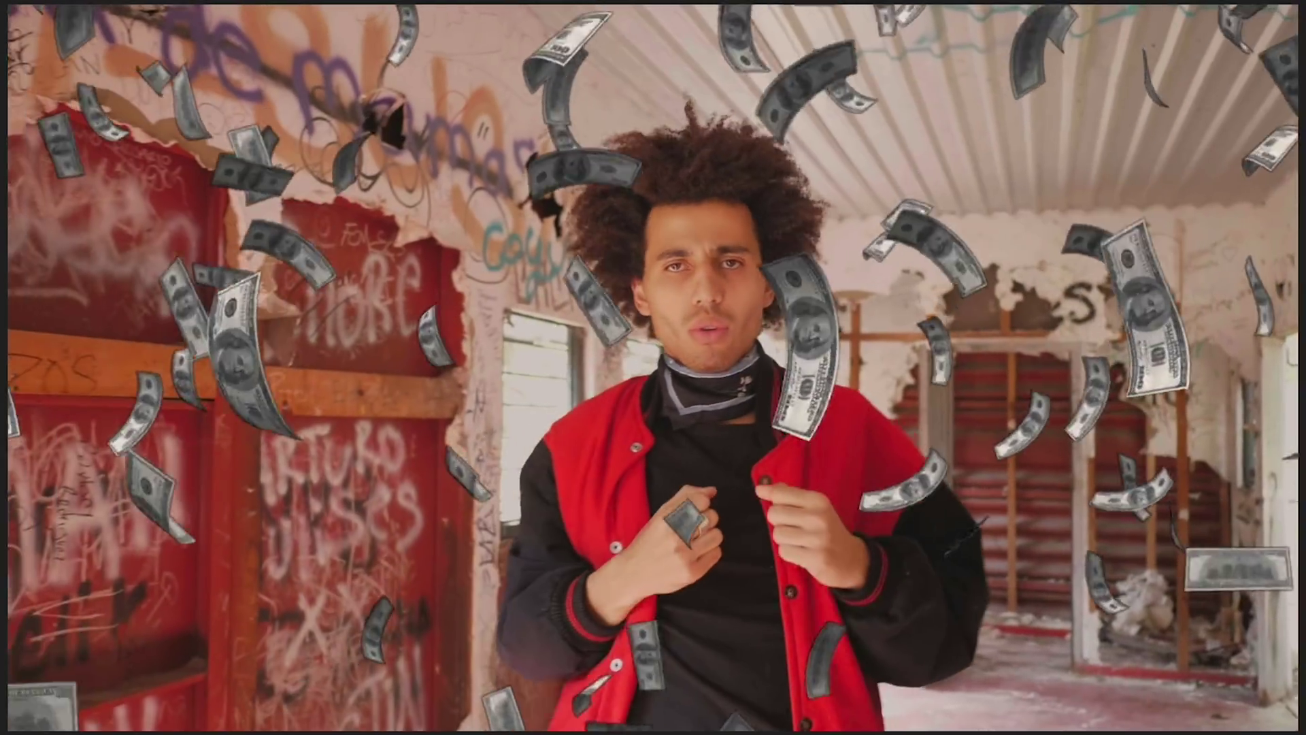
click(274, 532)
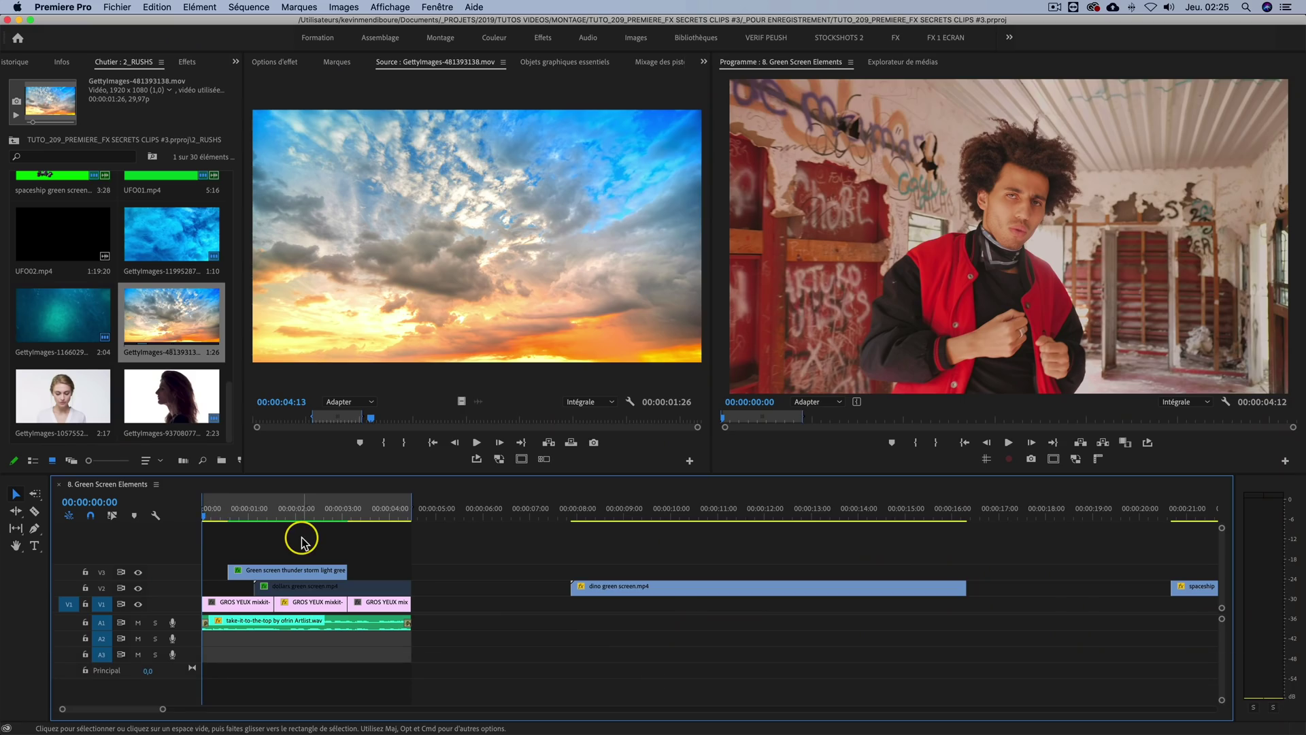
key(space)
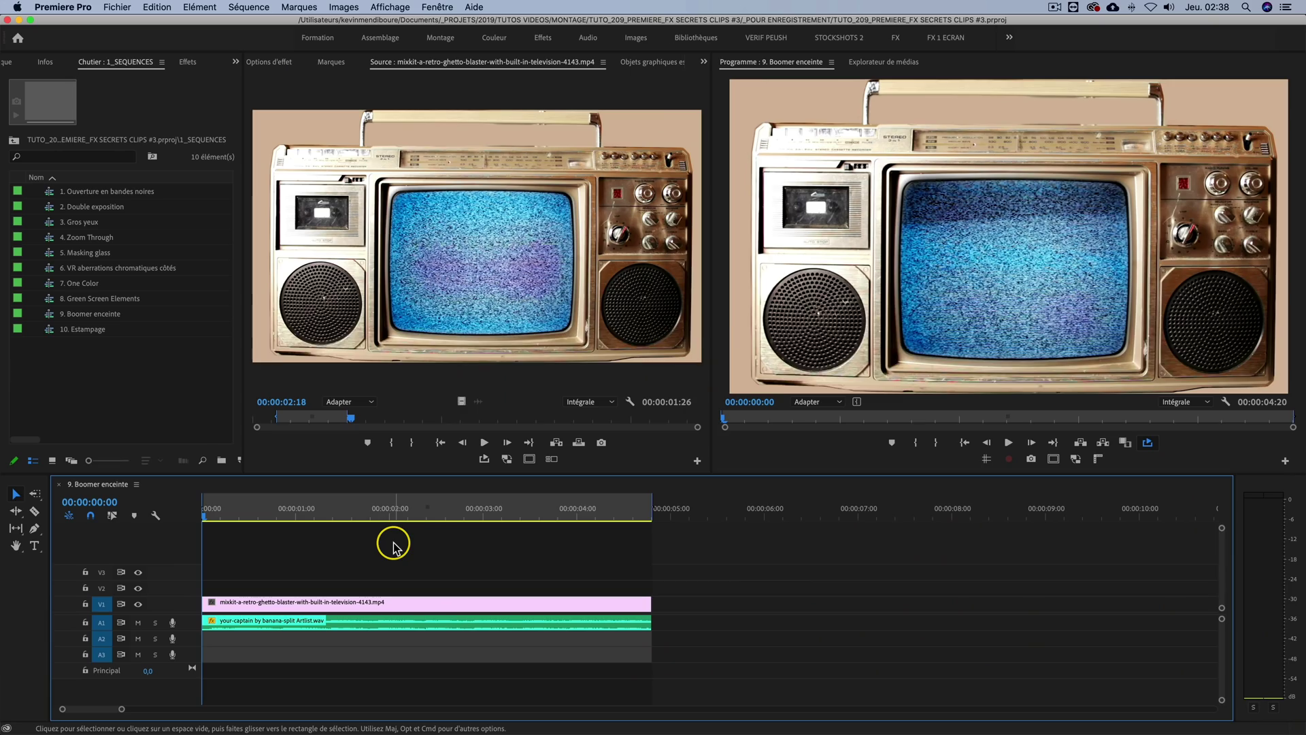
Step: Preview the Boomer enceinte sequence and replace its ghetto-blaster clip on V1 with an After Effects composition
key(space)
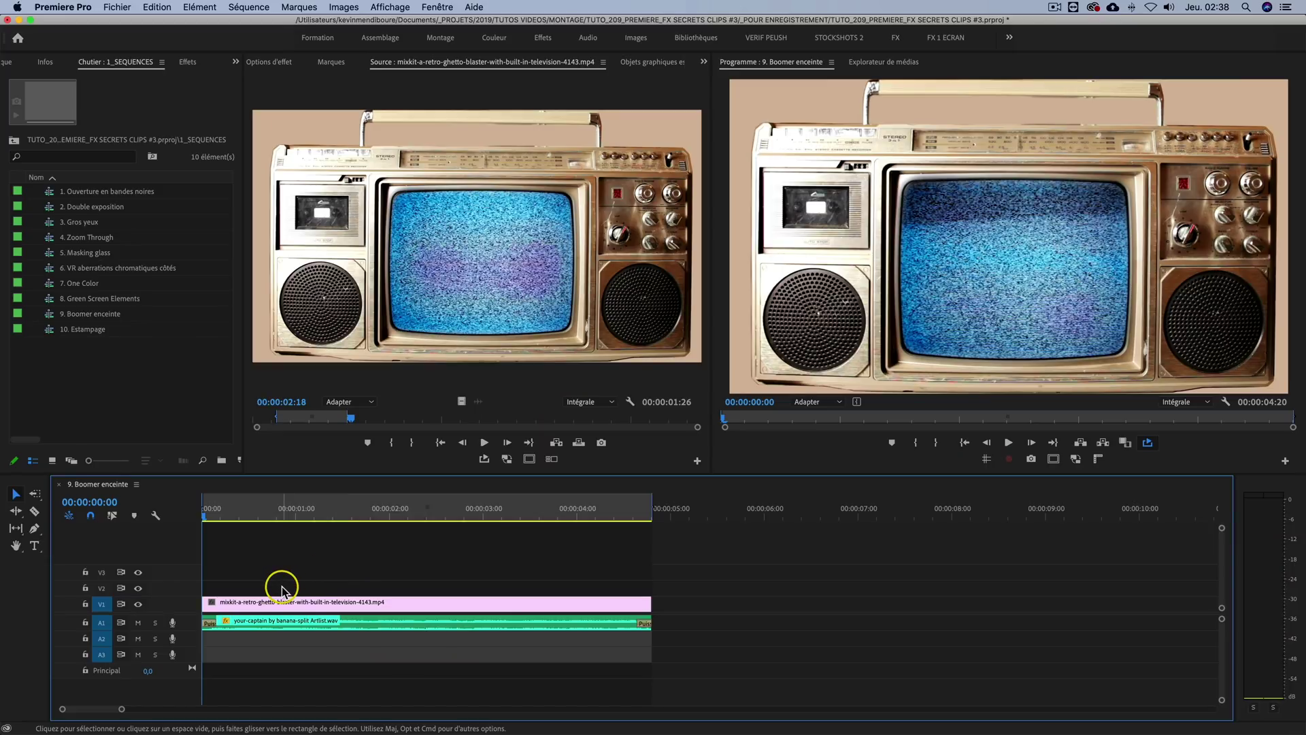
click(297, 602)
right_click(276, 604)
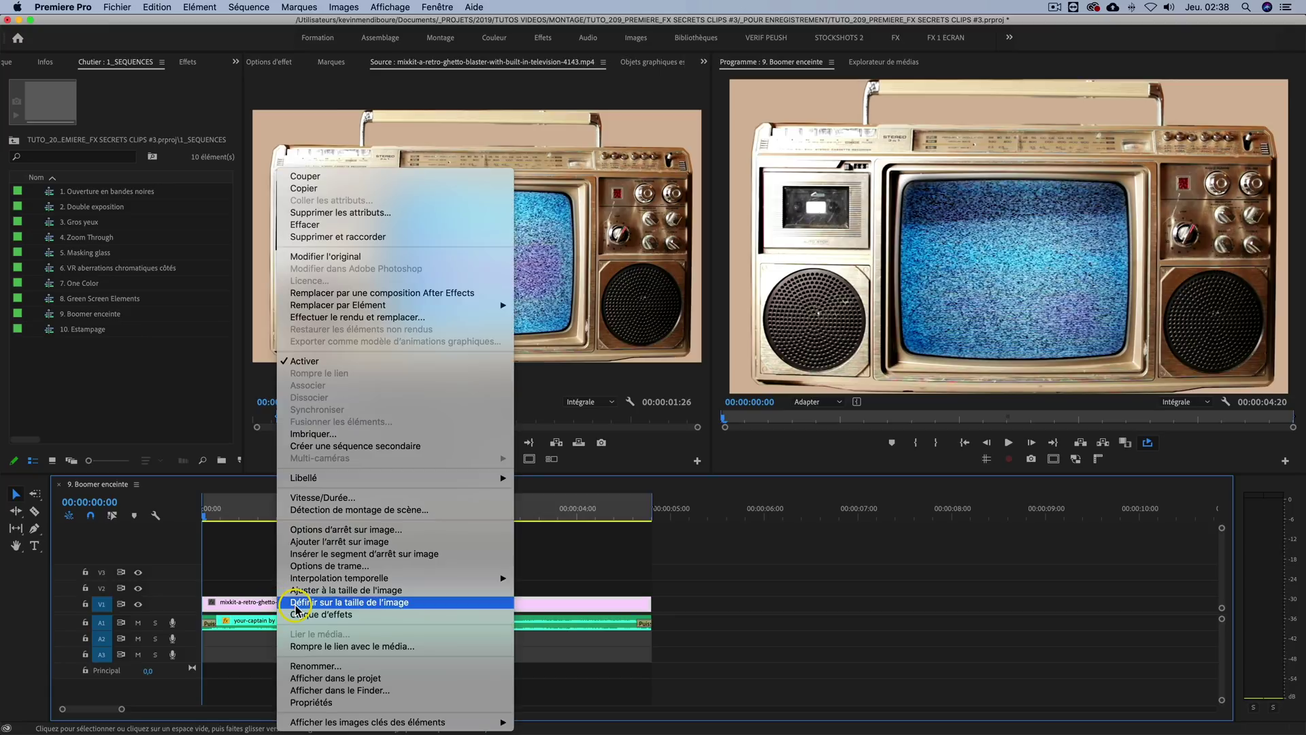
click(365, 293)
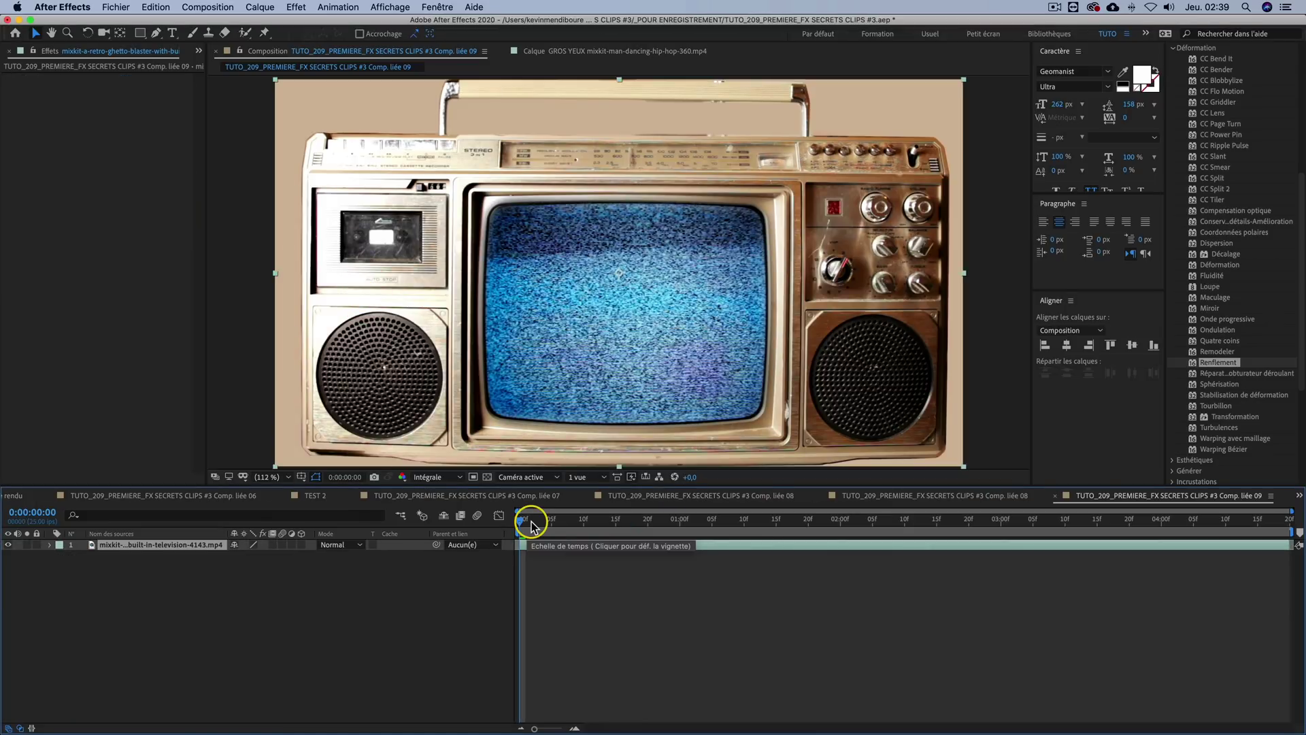
Step: In After Effects, go to 0:00:00:05 and apply the Renflement effect to the ghetto-blaster layer
drag(522, 523, 552, 522)
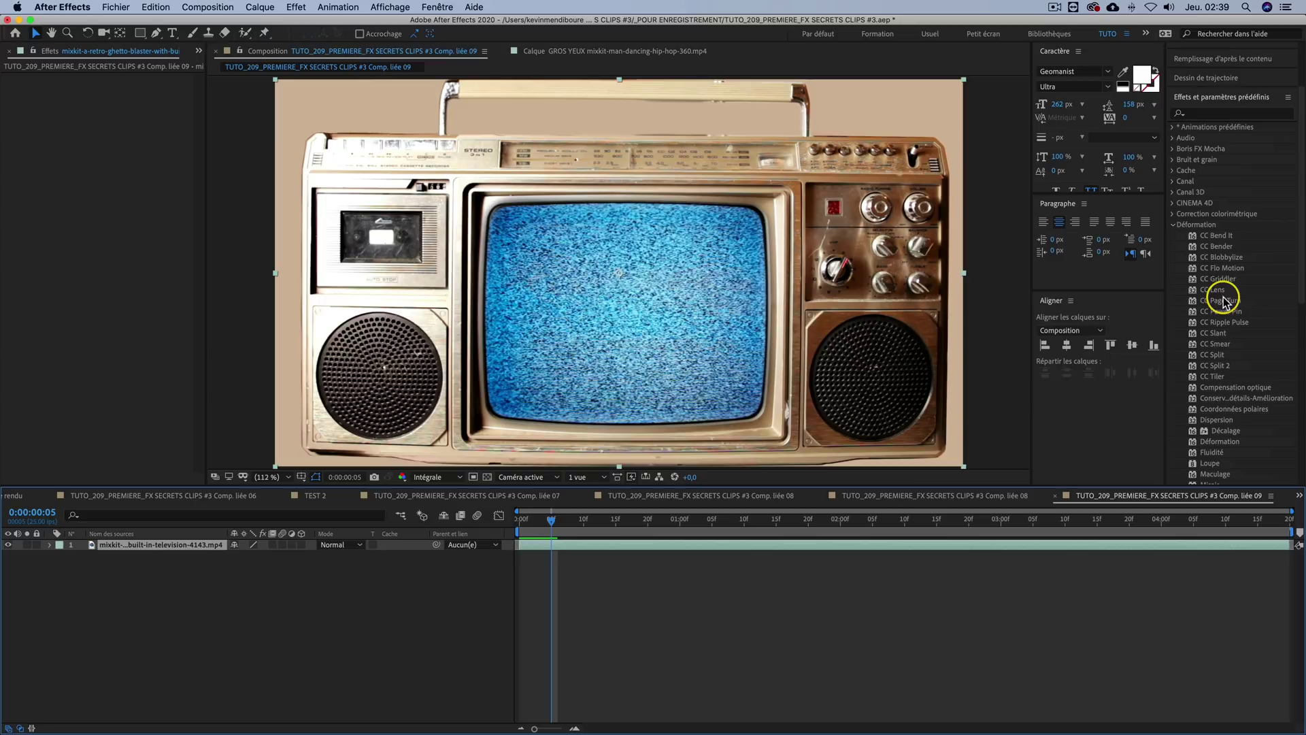
scroll(1233, 290, down, 5)
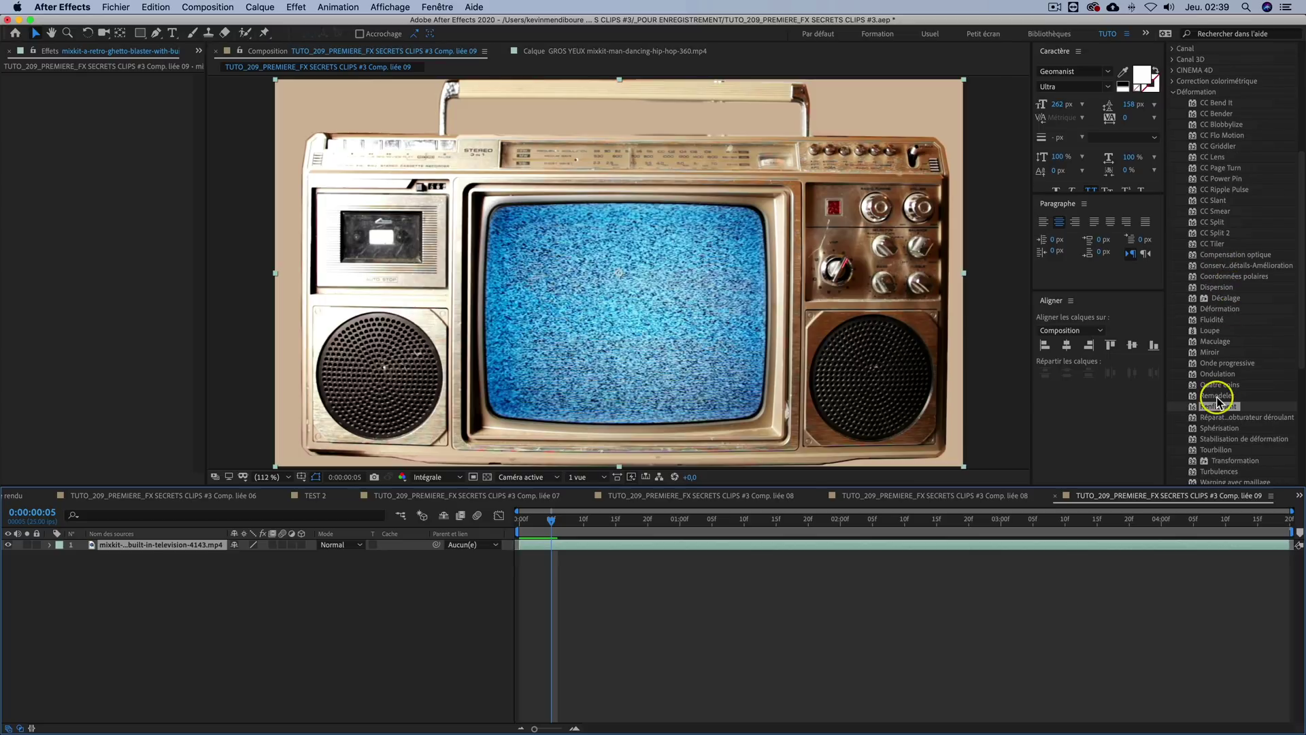
drag(1221, 409, 188, 550)
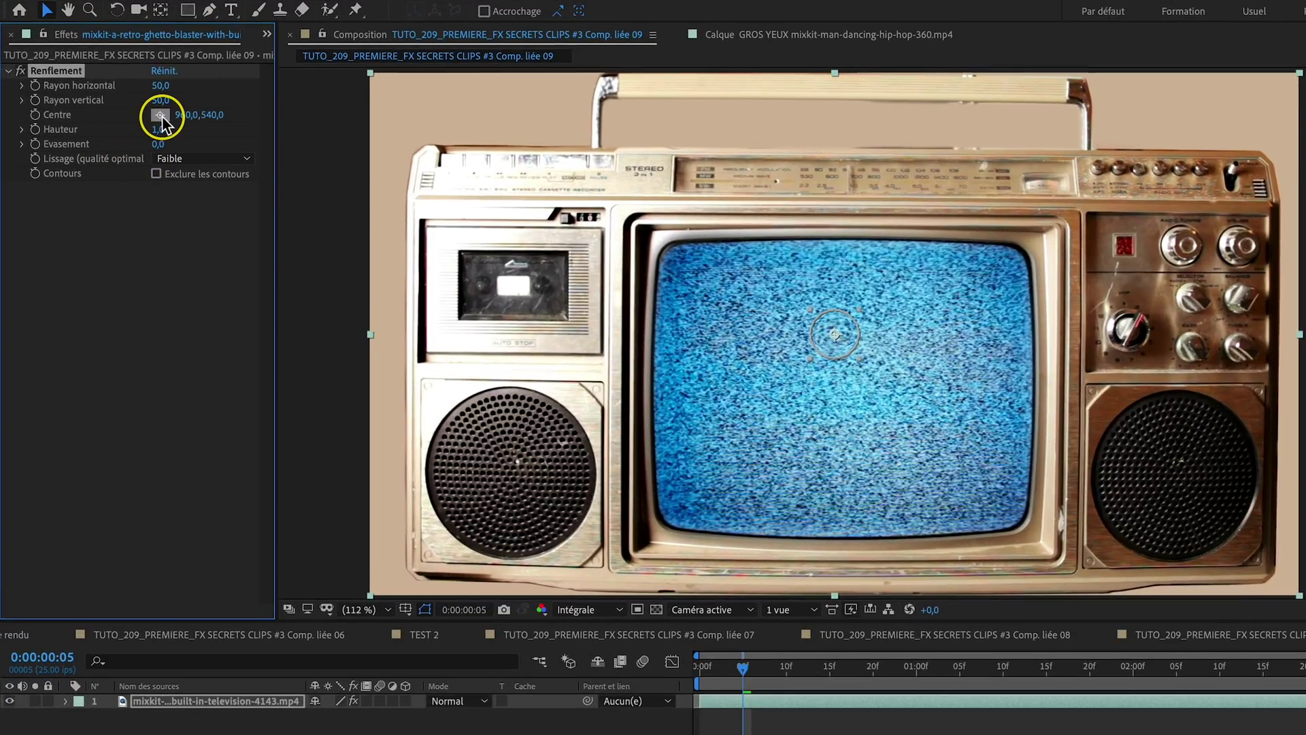
Step: Centre the Renflement on the boombox's left speaker at 288,2, 823,8 and enlarge both radii to about 183,3 to cover it
click(162, 116)
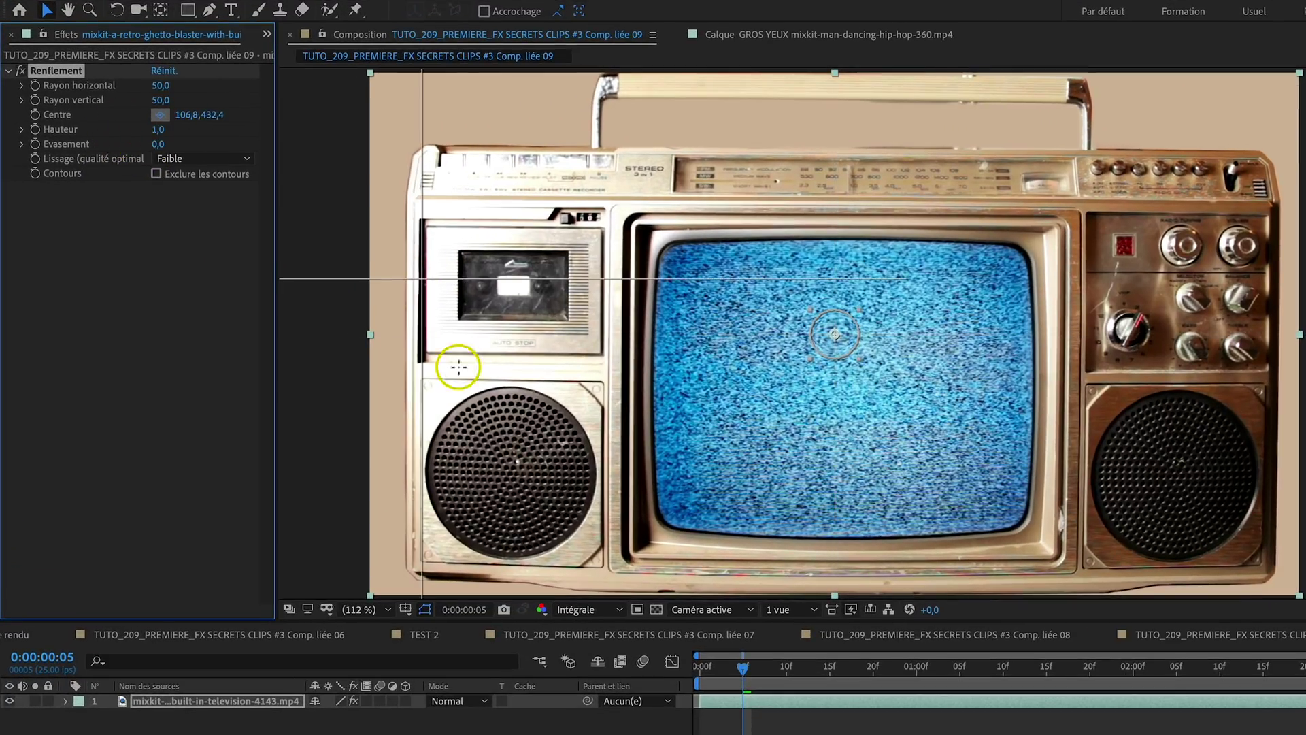
click(509, 471)
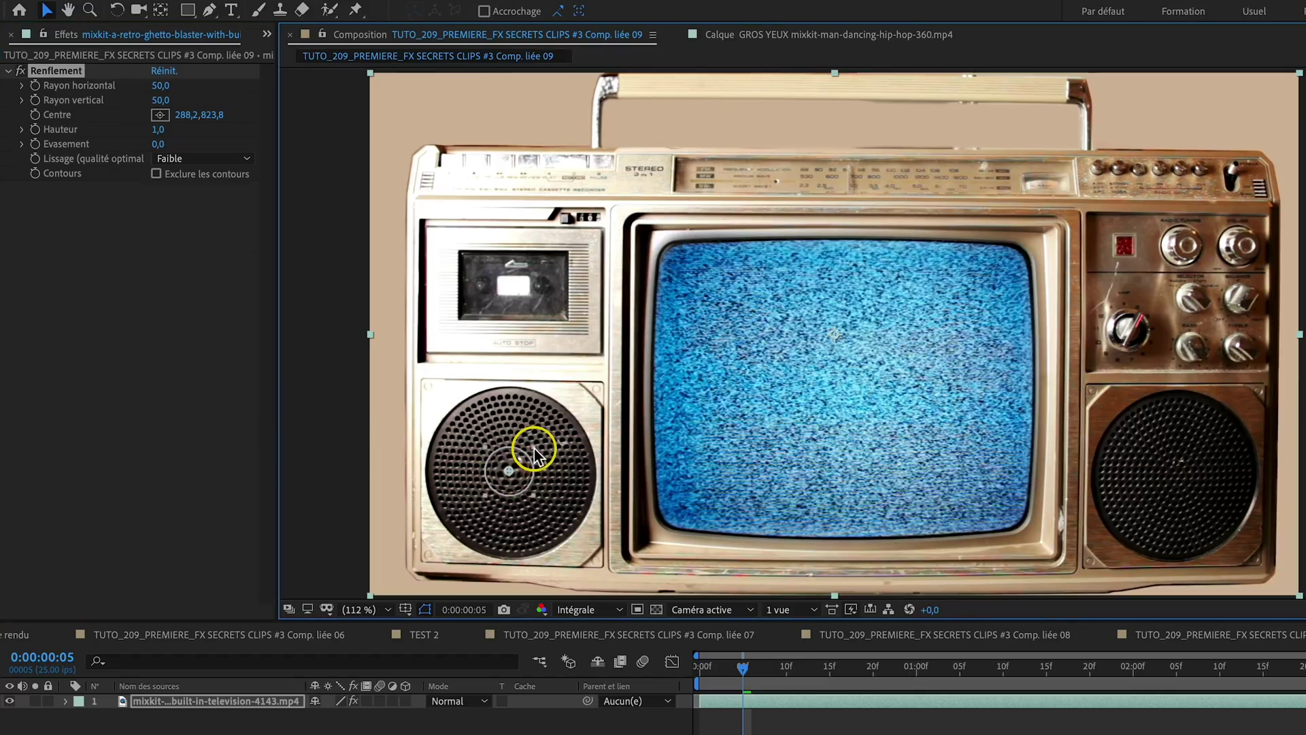
drag(533, 453, 592, 379)
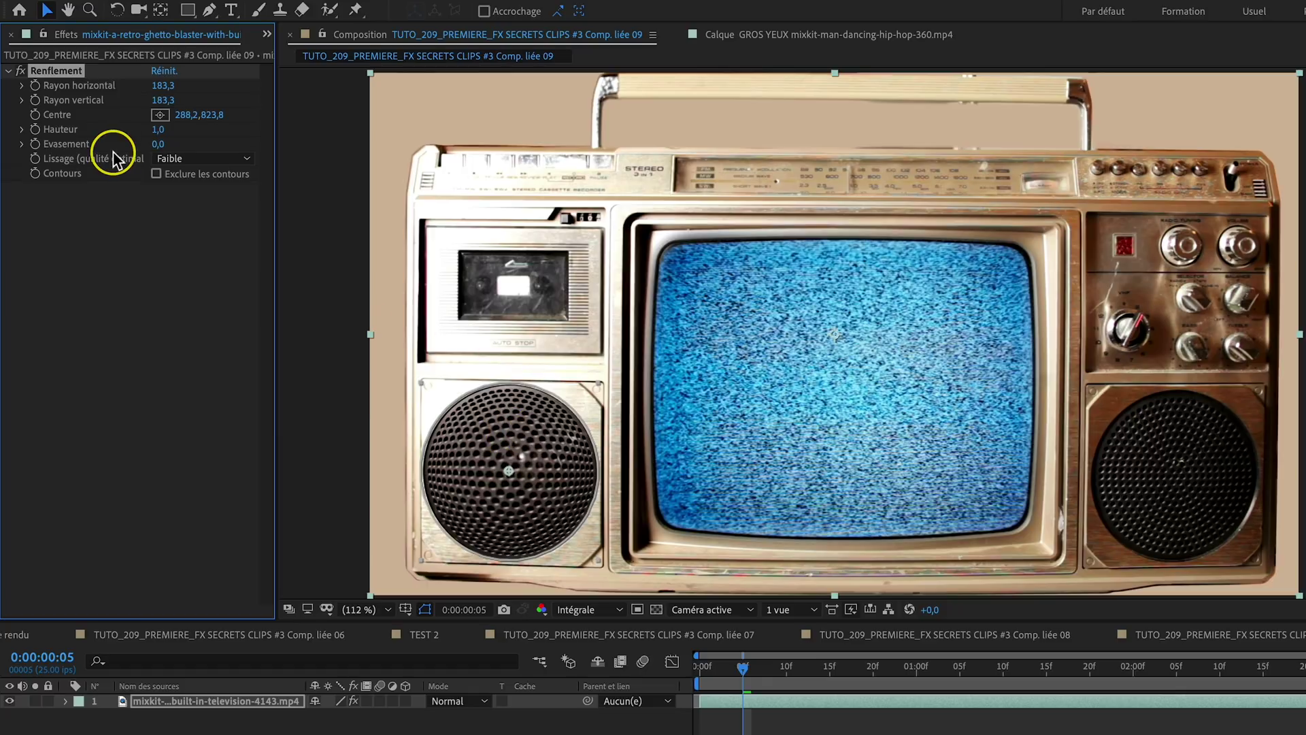
Step: Keyframe Renflement's Hauteur at 1,0 and Evasement at 0,0 at 0:00:00:05, and set them to -0,5 and 475,0 at 0:00:00:15
click(35, 128)
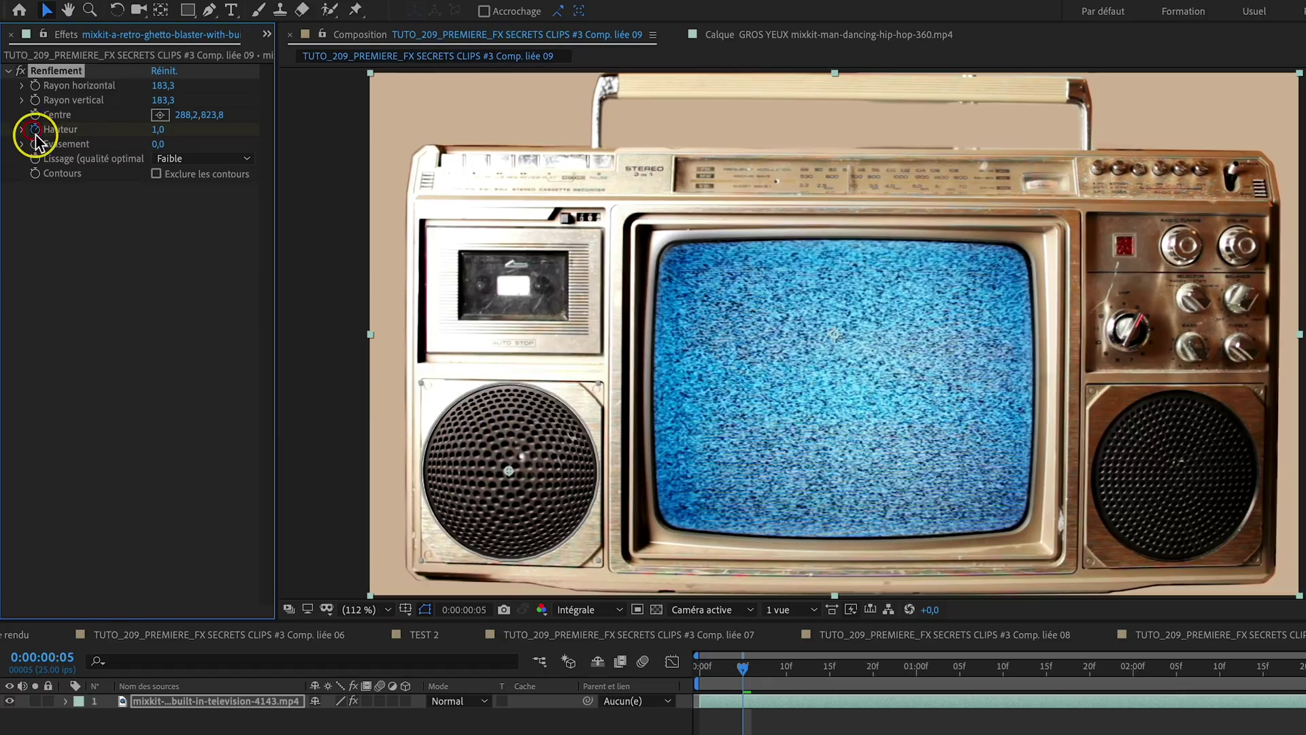
click(35, 144)
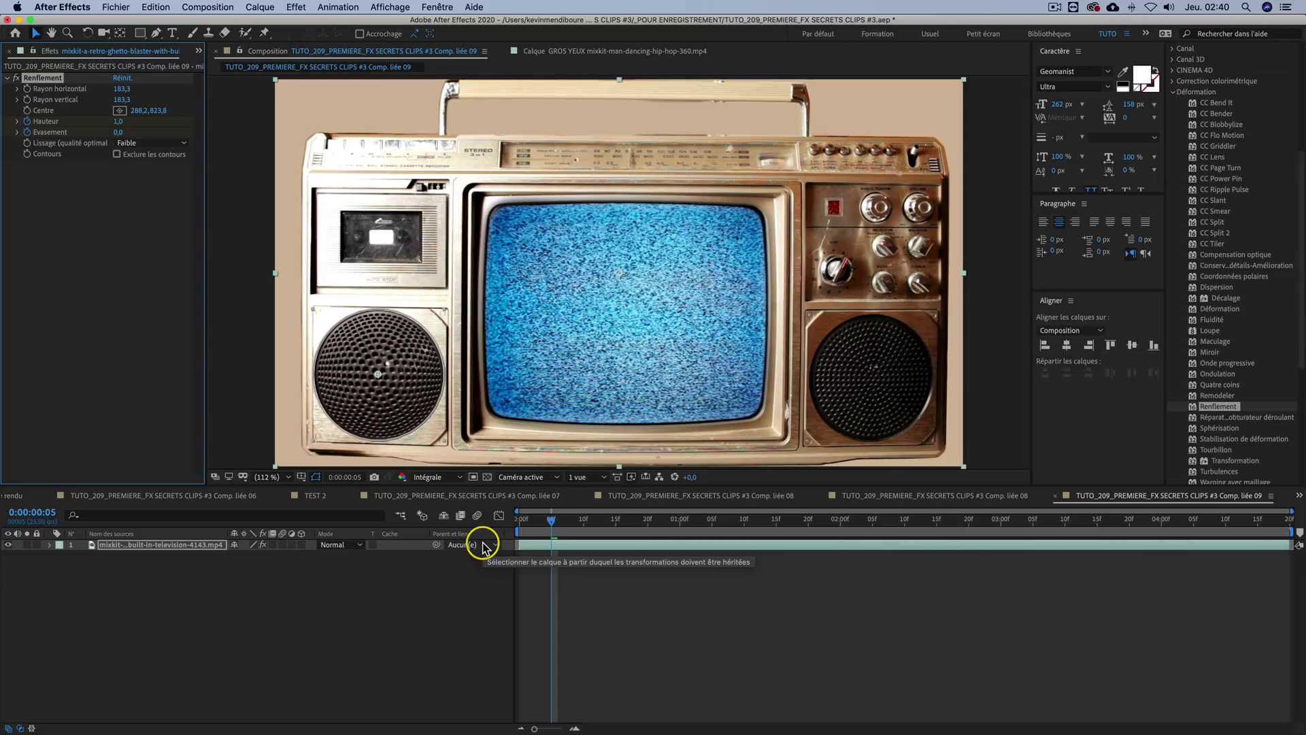
key(shift+super+Right)
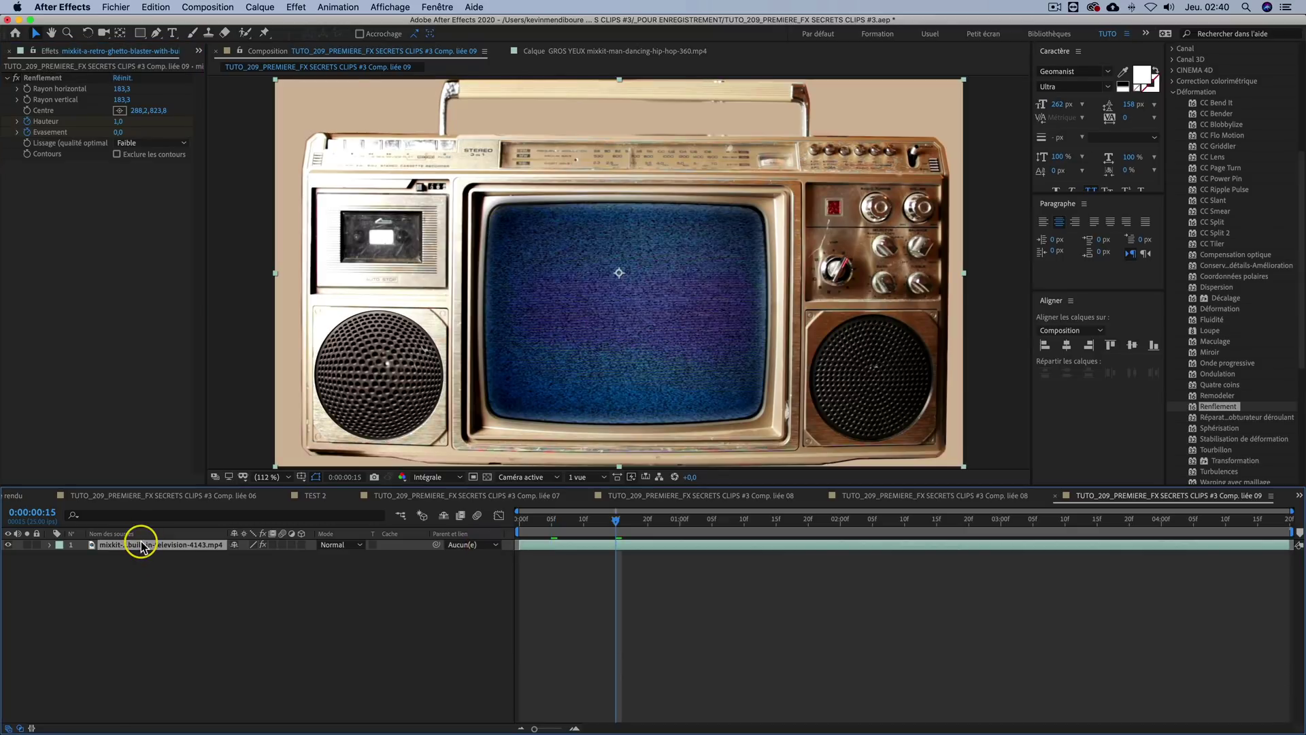
key(u)
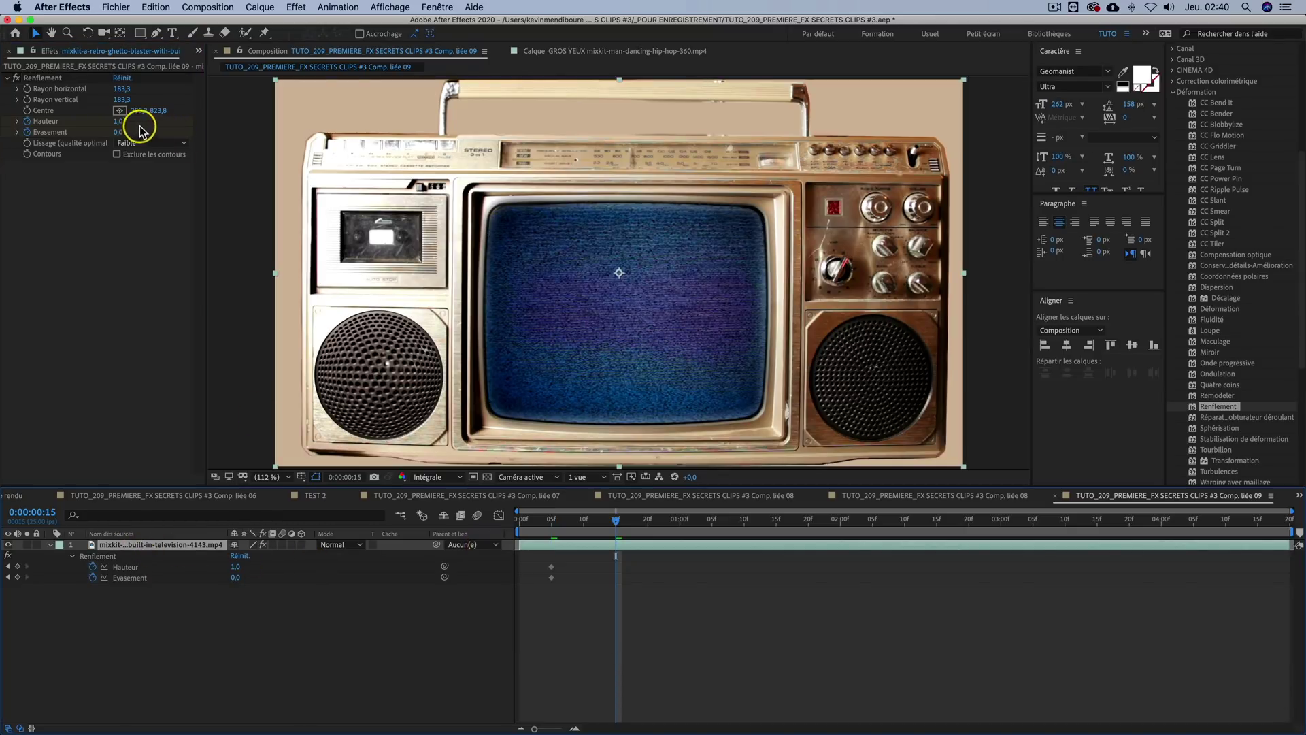
drag(117, 121, 381, 131)
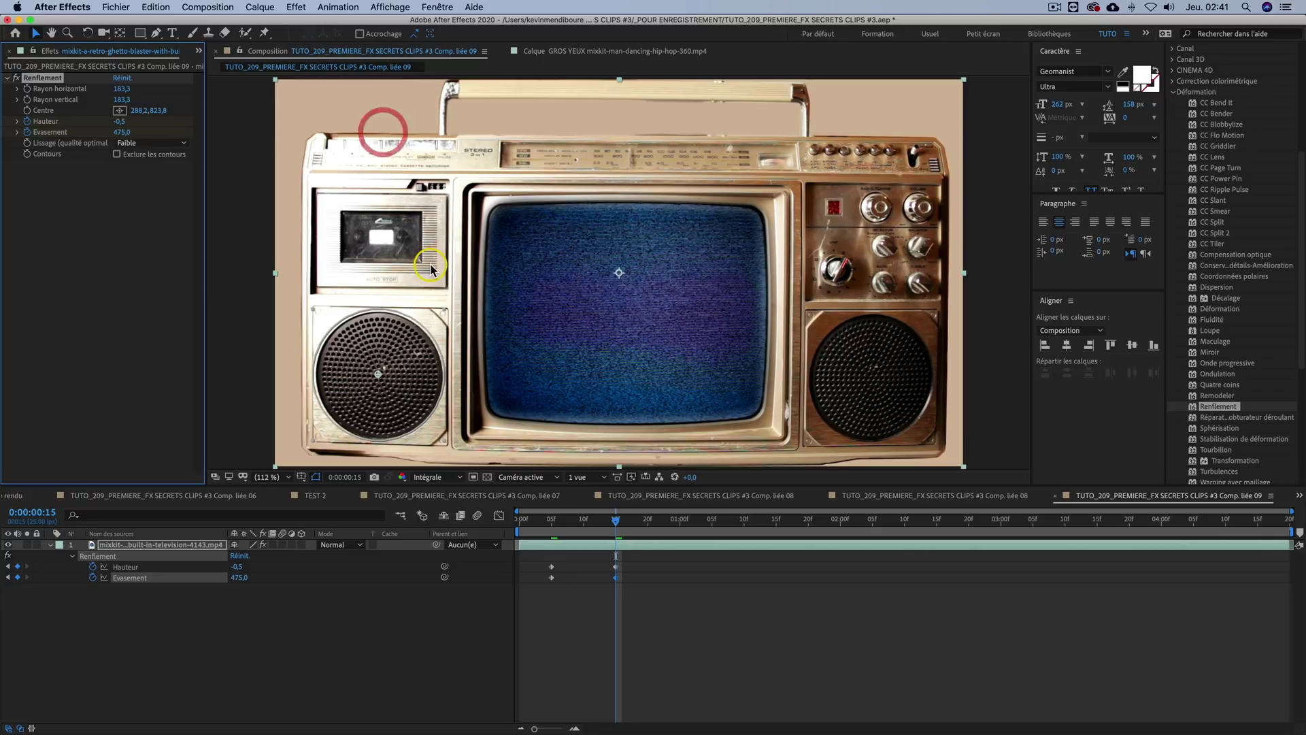
Step: Reverse the Hauteur and Evasement keyframes with Inverser les images clés and preview the speaker animation from the start
mouse_move(607, 524)
mouse_down()
mouse_move(539, 516)
mouse_move(616, 519)
mouse_up()
drag(646, 560, 540, 582)
right_click(550, 579)
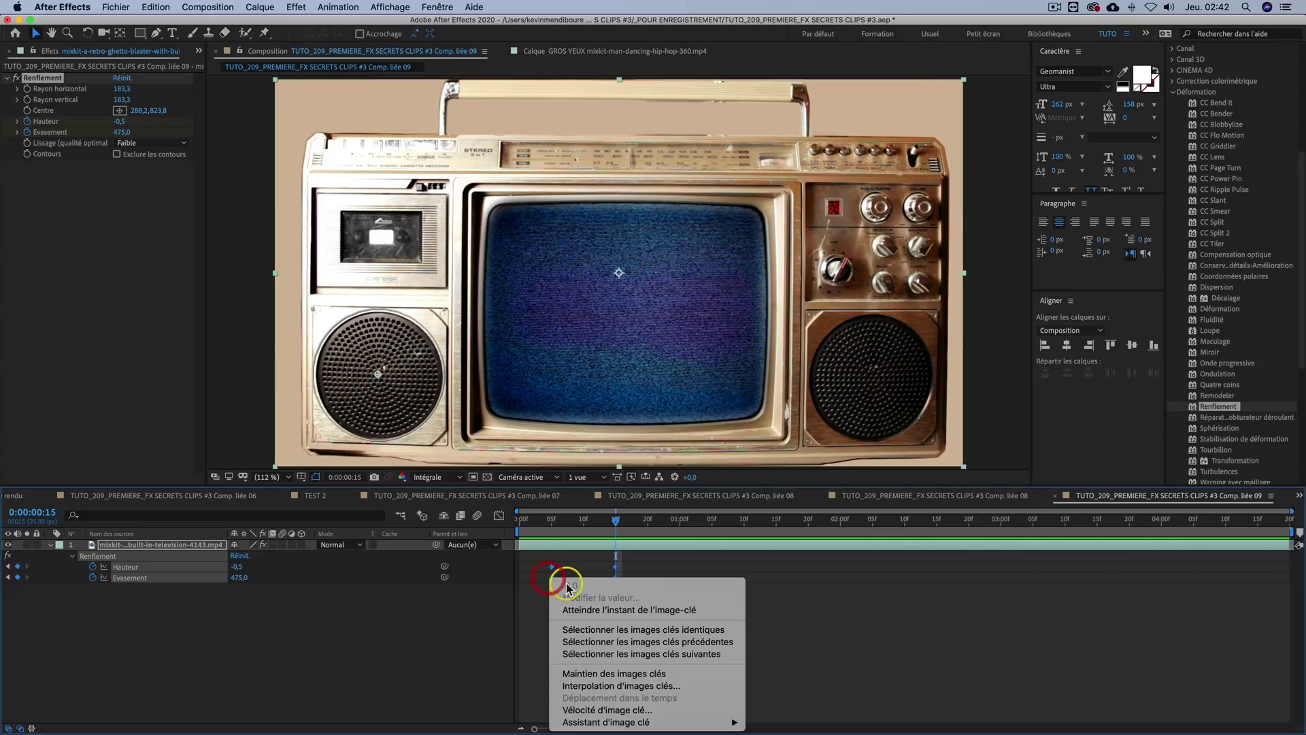
mouse_move(578, 721)
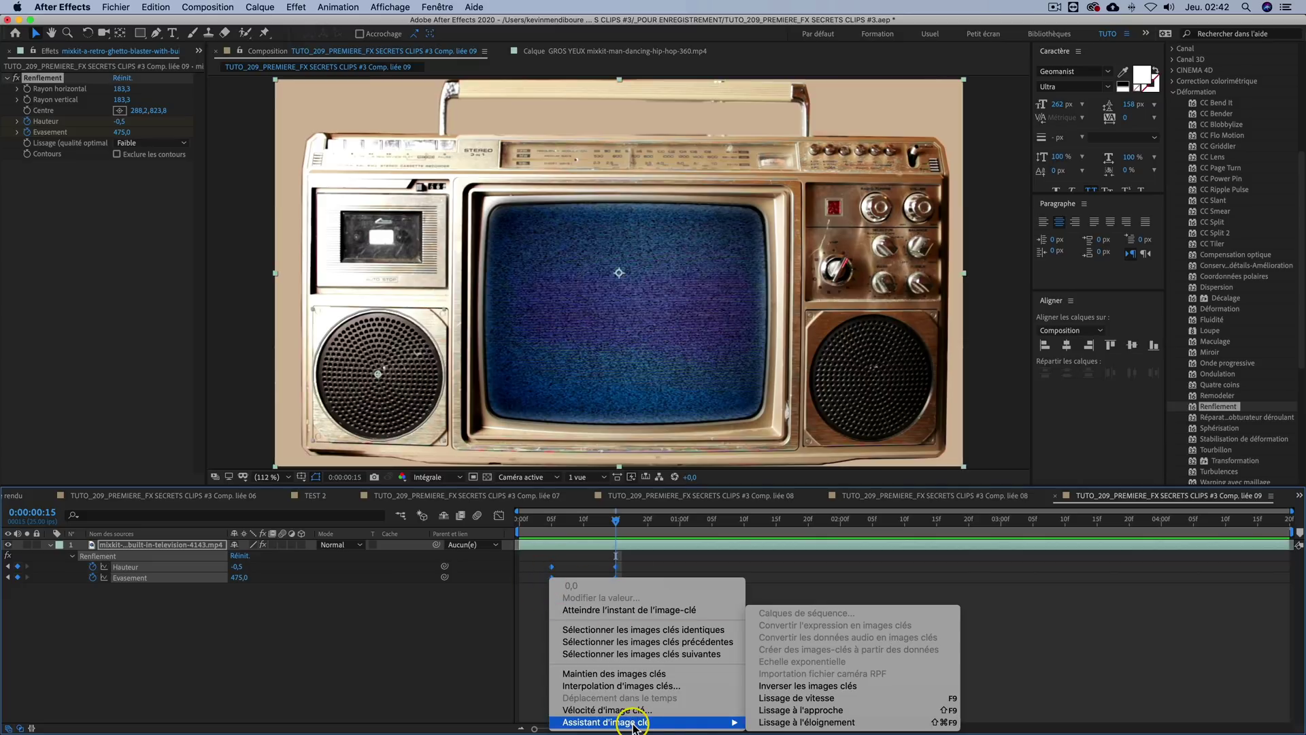
click(801, 693)
click(534, 520)
drag(534, 520, 509, 511)
key(space)
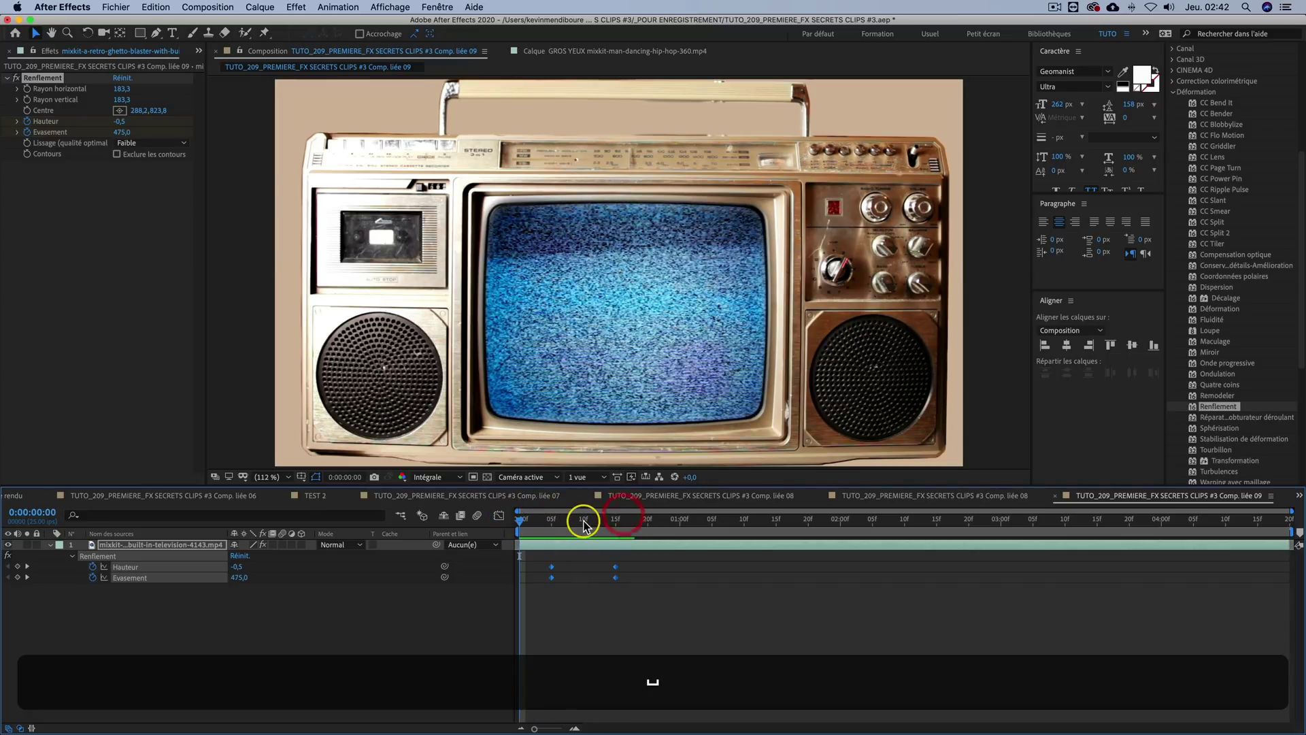
Step: Copy the Hauteur and Evasement keyframes at 0:00:00:05 and paste them at 0:00:01:00 to close the pulse cycle
key(space)
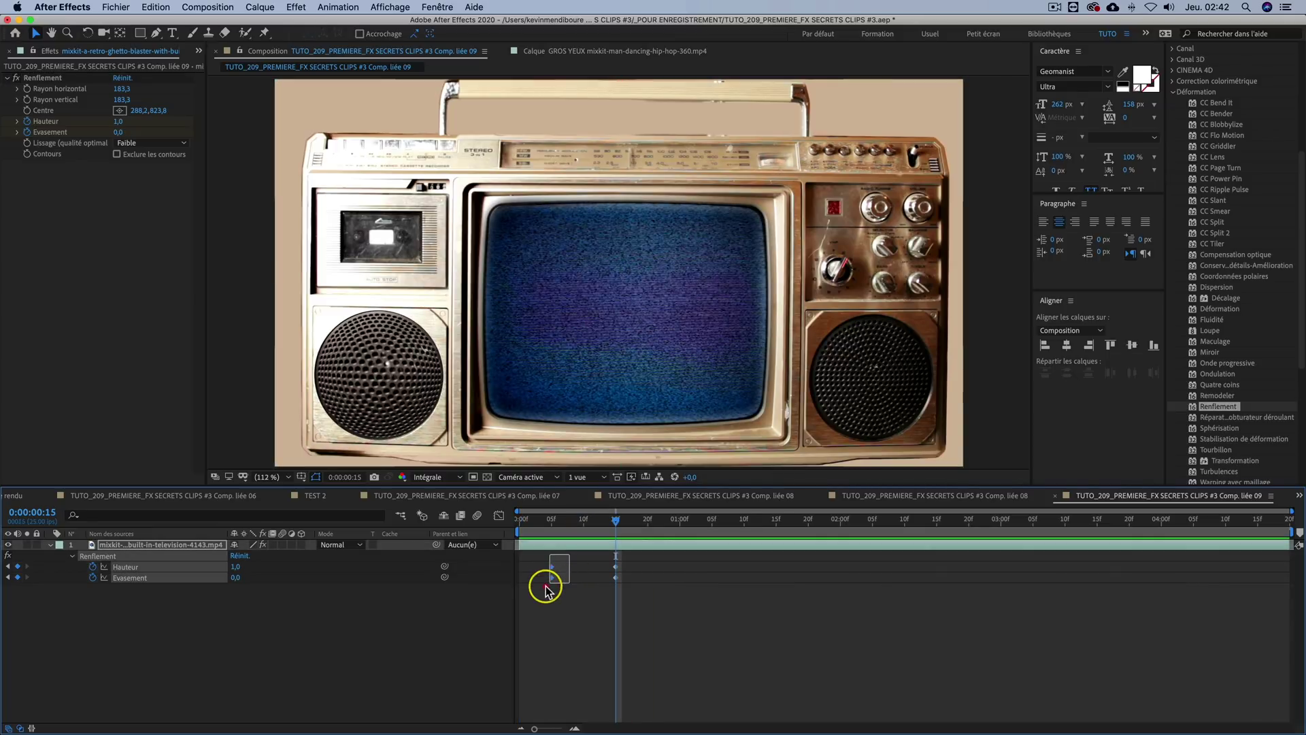
click(541, 590)
key(super+c)
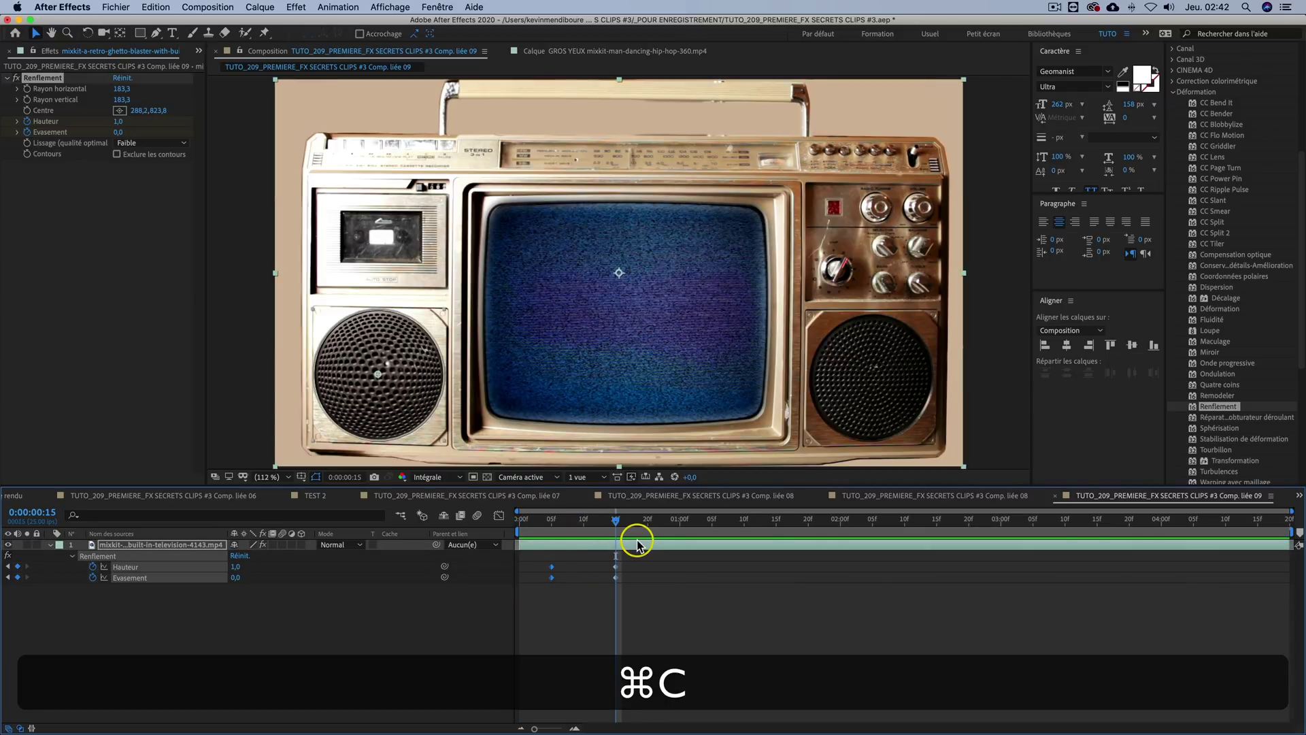
key(shift+super+Right)
key(shift+super+v)
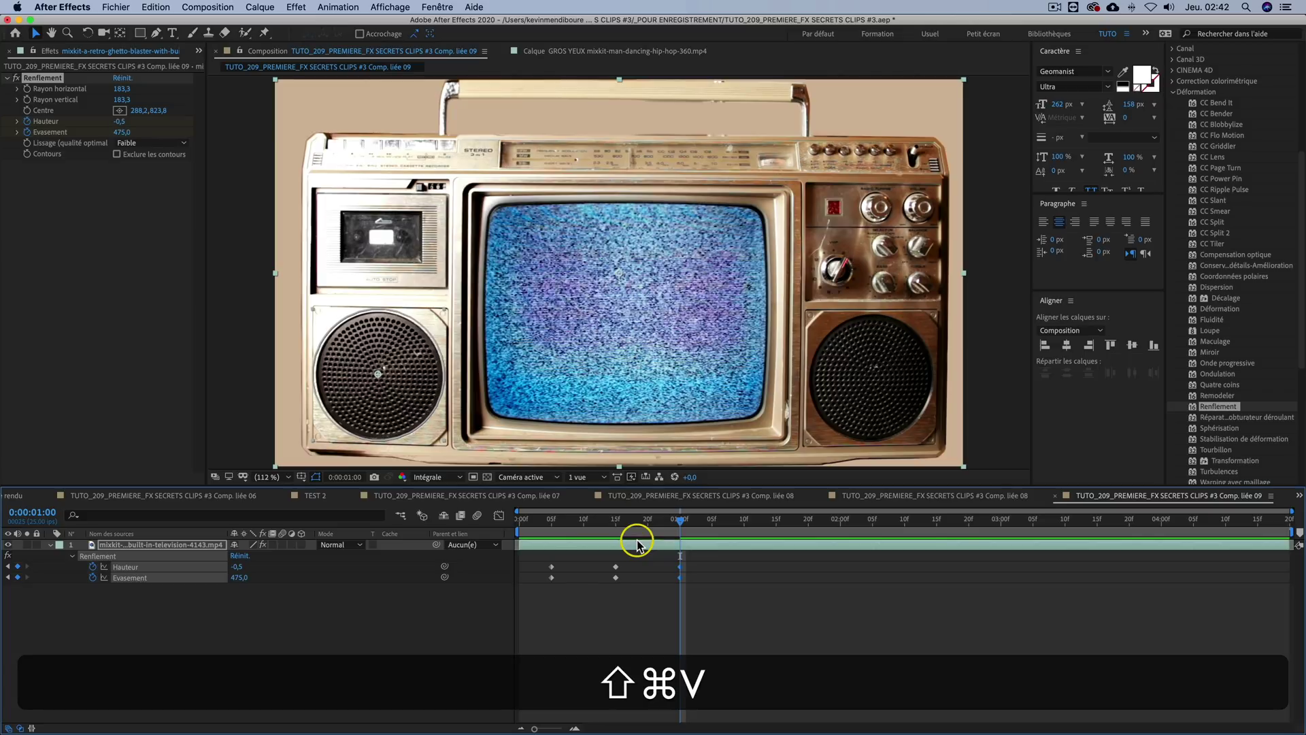
Step: Compress all the Hauteur and Evasement keyframes proportionally so the cycle runs from 0:00:00:05 to 0:00:00:18
drag(647, 521, 551, 525)
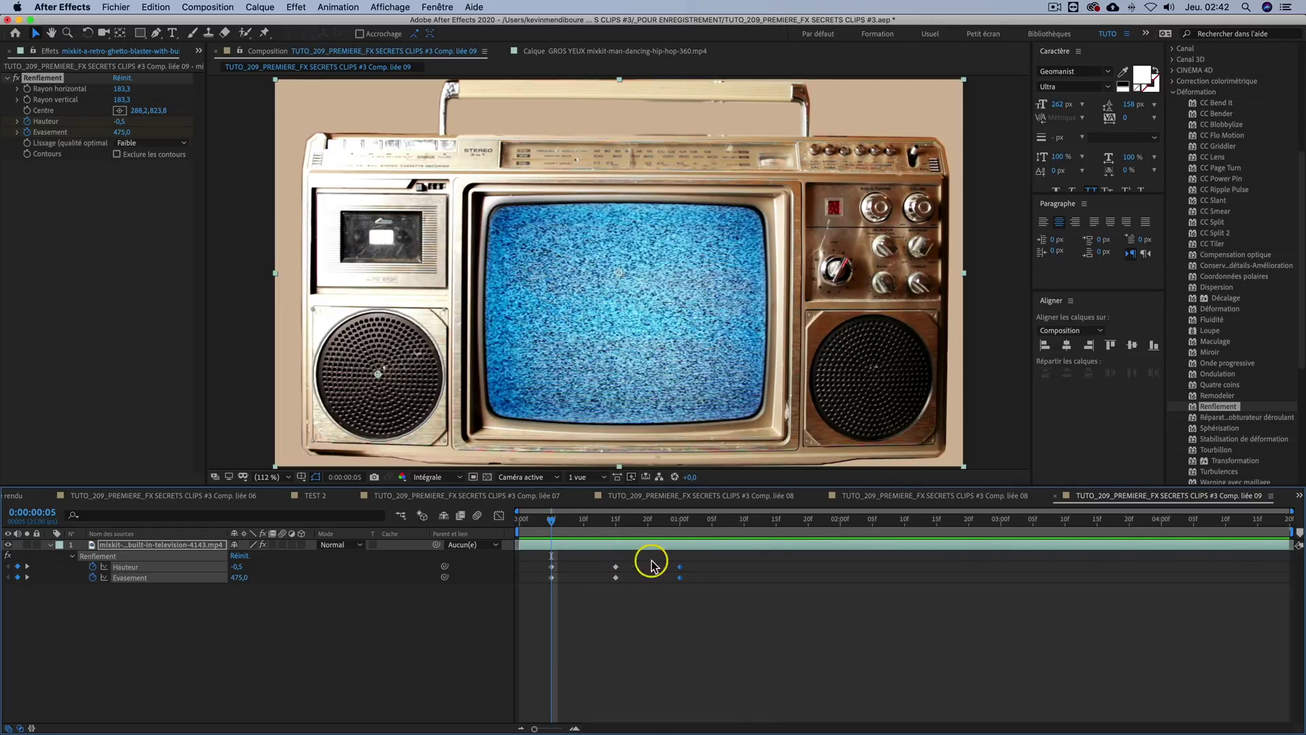
drag(719, 559, 540, 591)
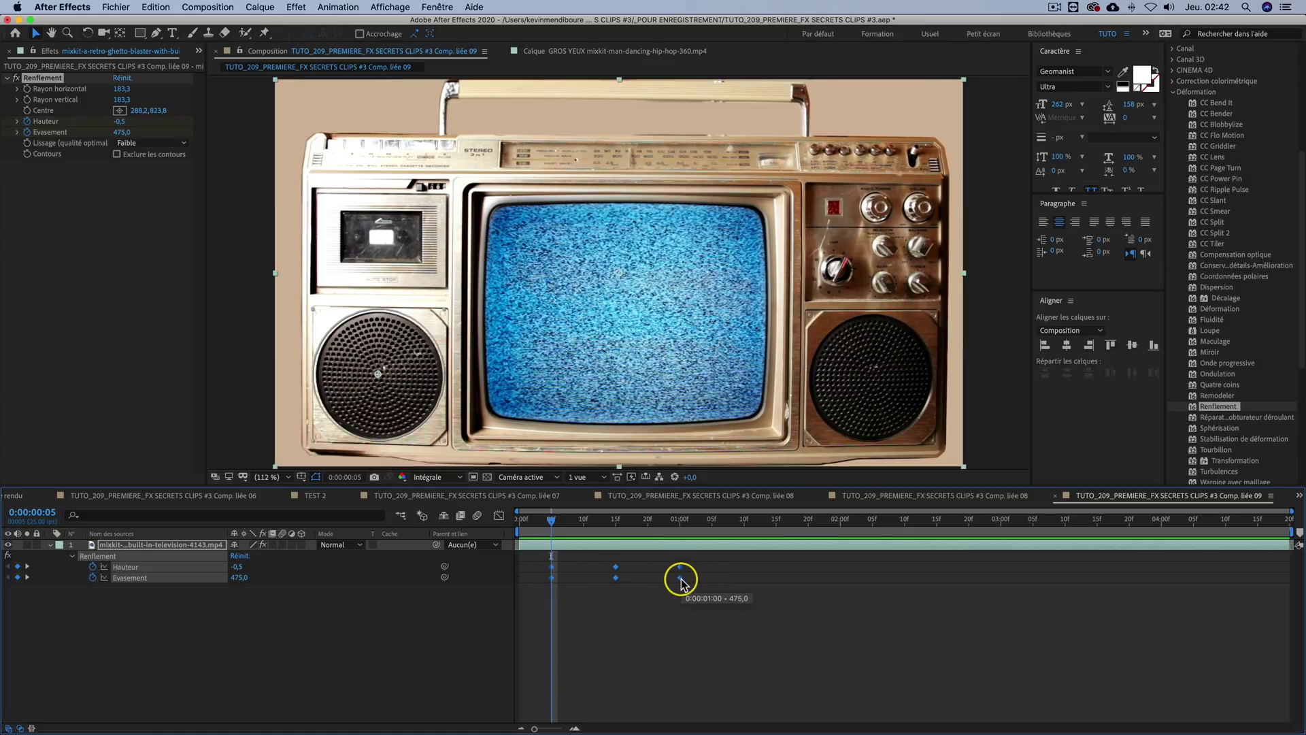
mouse_move(681, 581)
key(alt)
drag(662, 578, 628, 579)
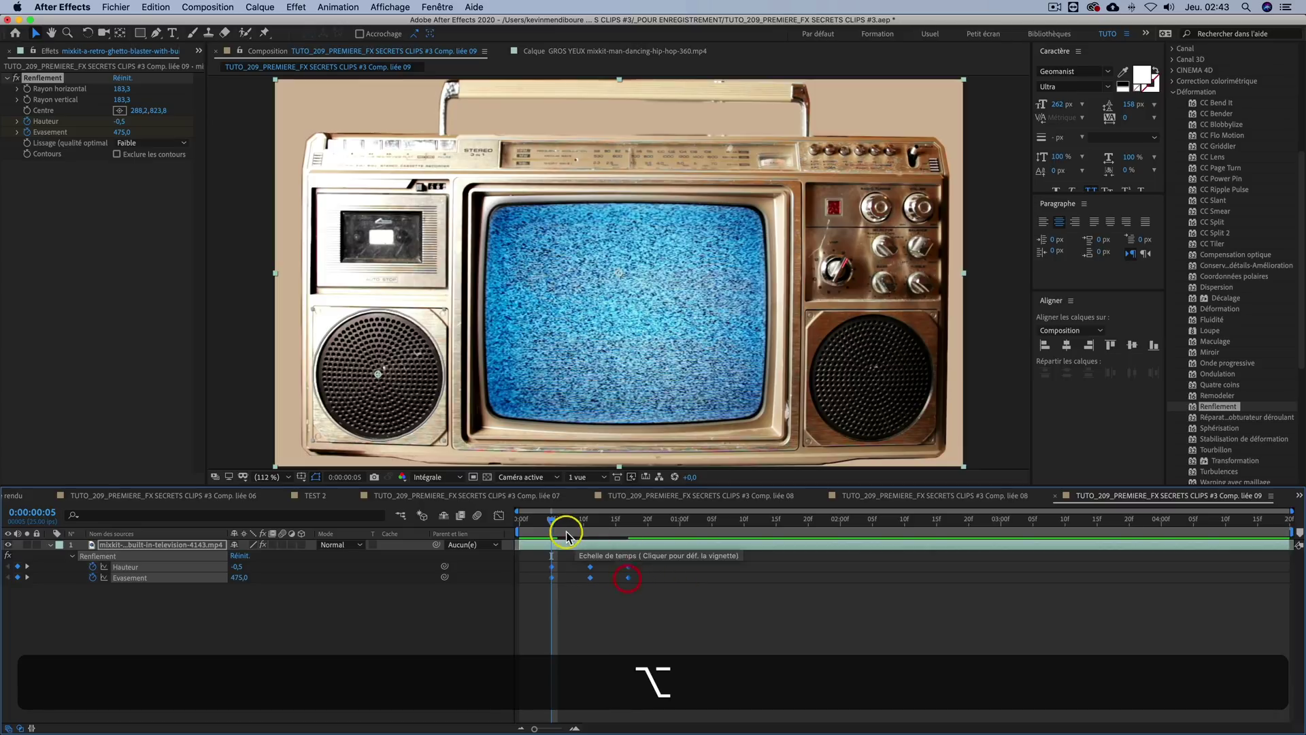
key(Page_Up)
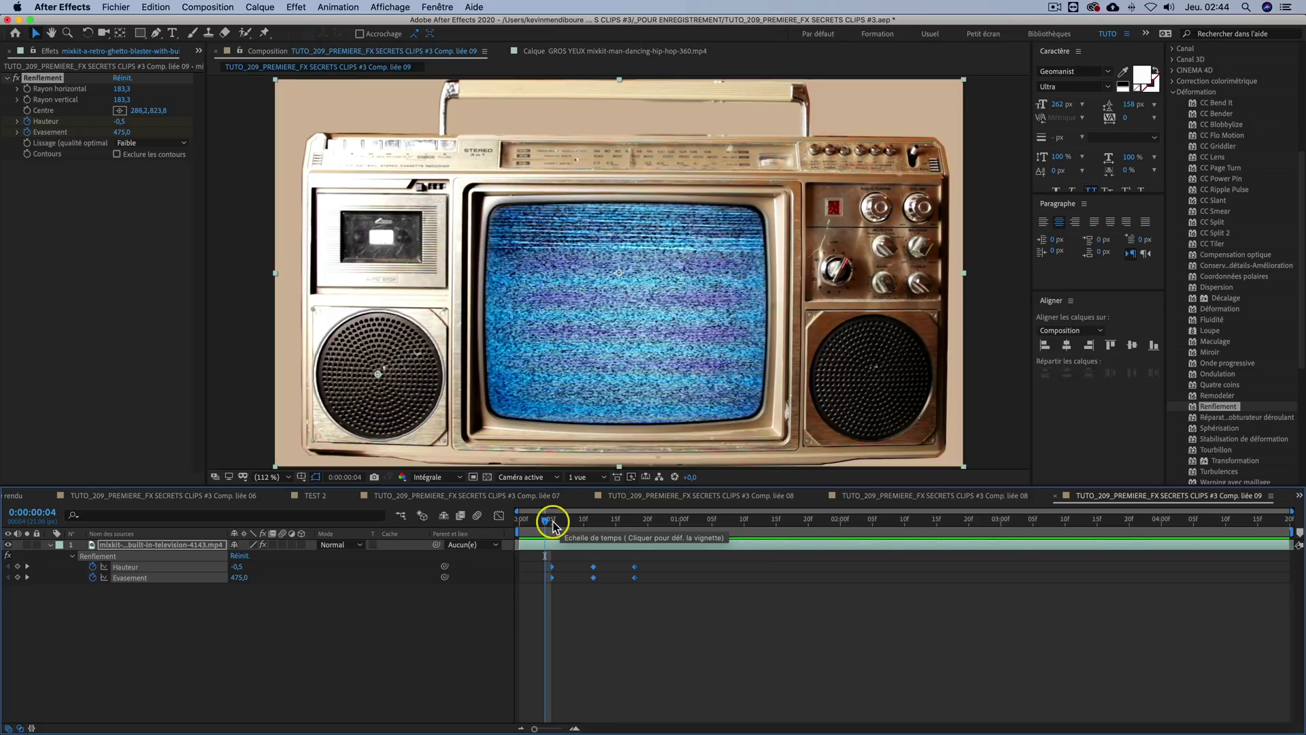
click(551, 519)
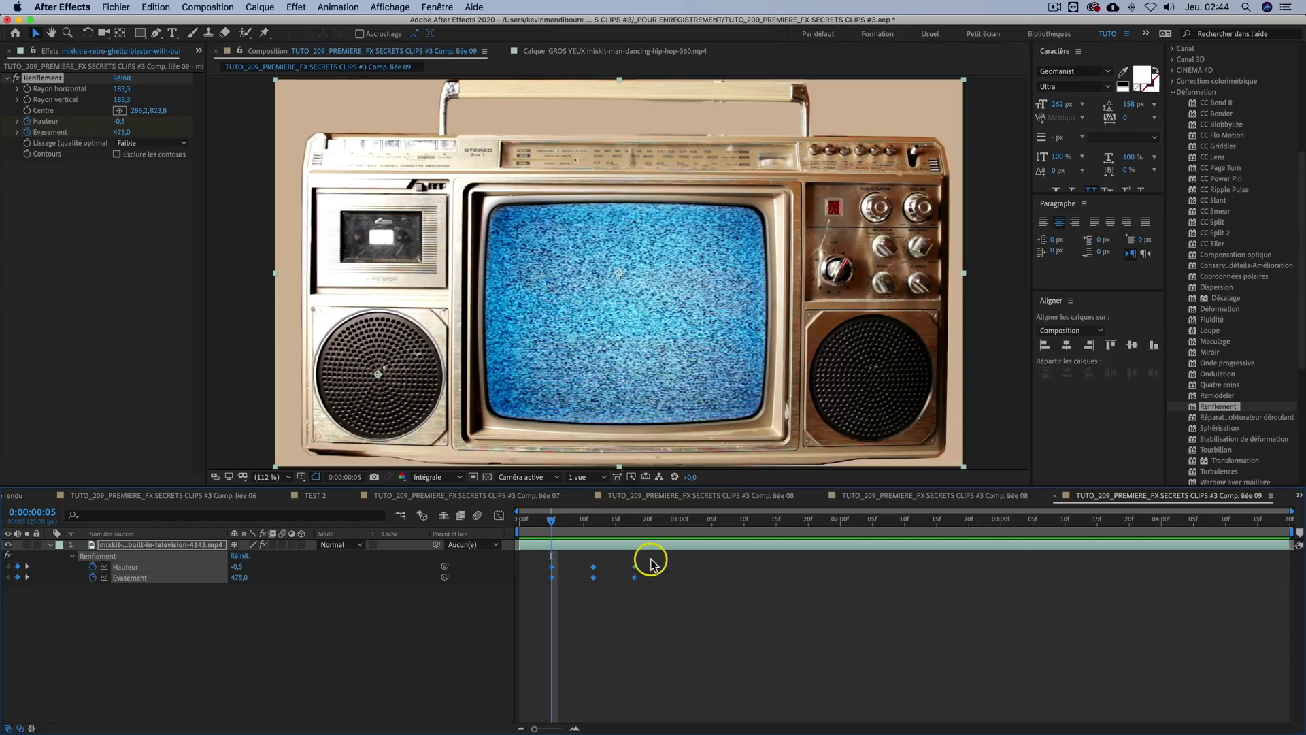
Step: Copy the whole pulse cycle of keyframes and paste it at 0:00:00:20, two frames after the last keyframe
key(super+c)
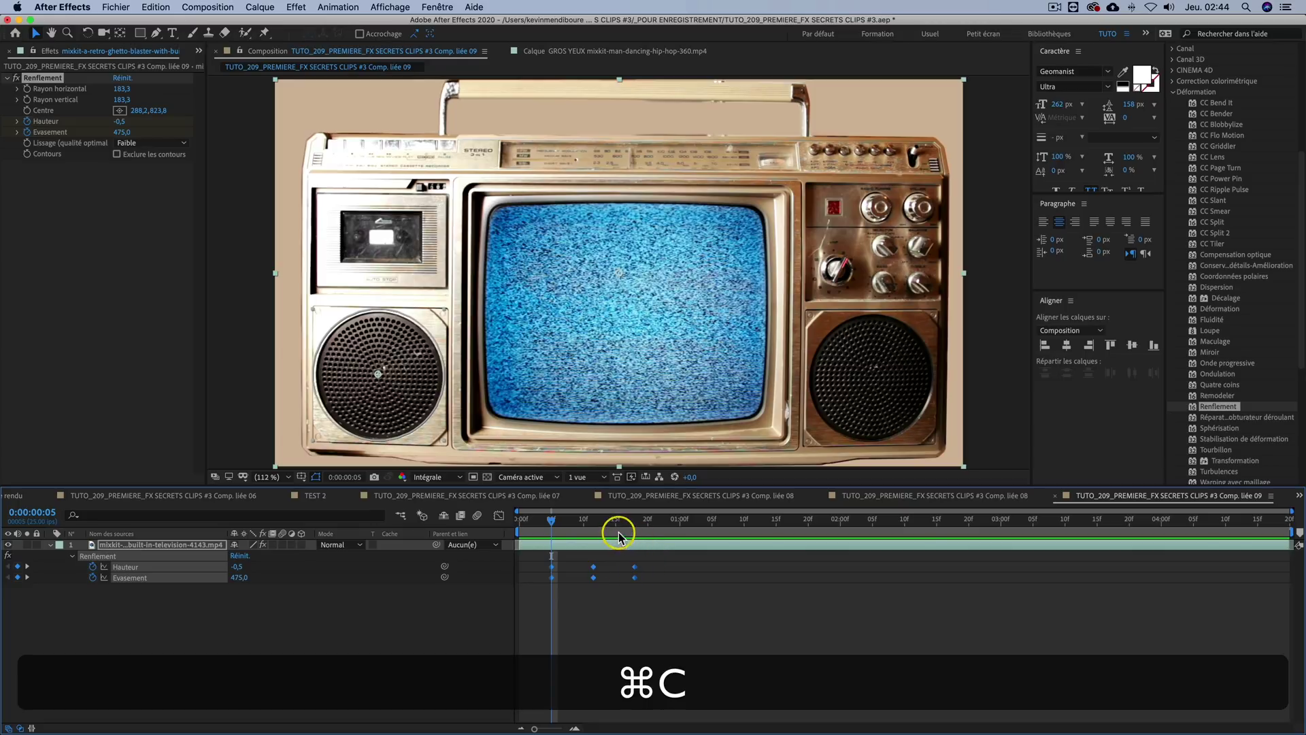
shift+click(635, 521)
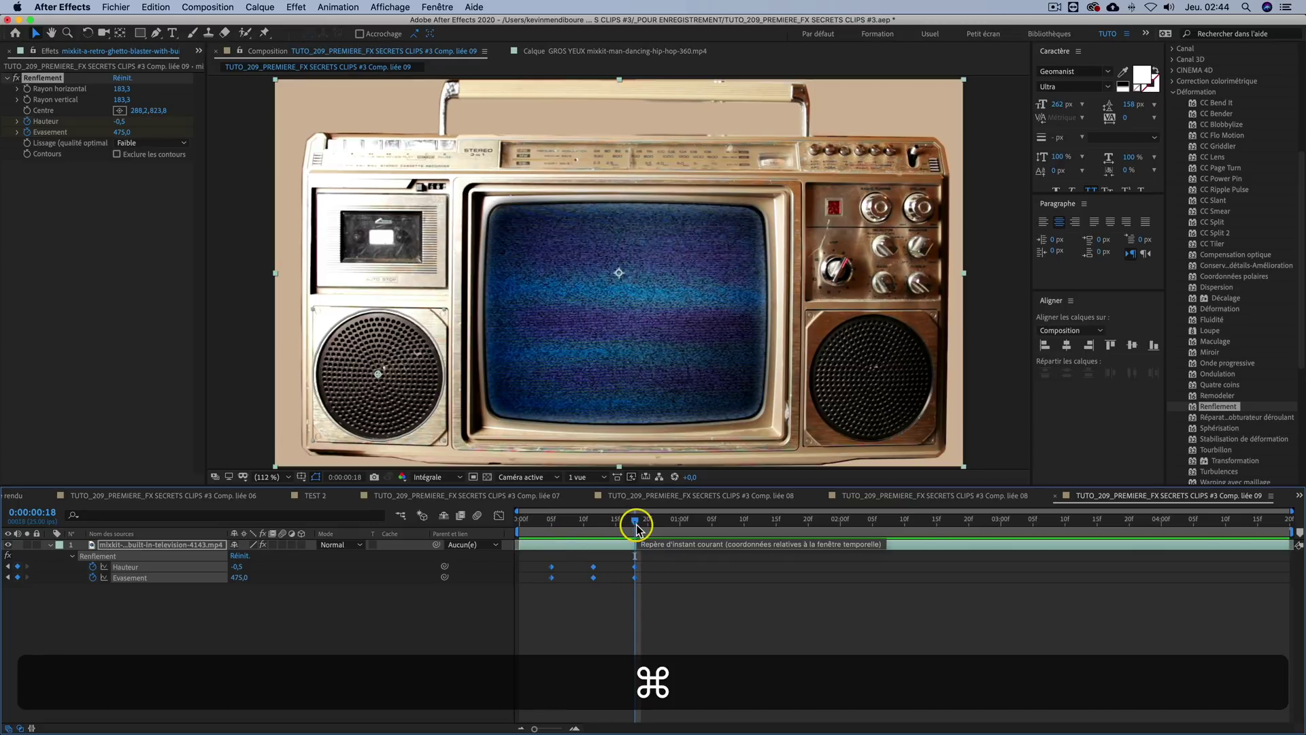
key(super+Right)
key(super+Right)
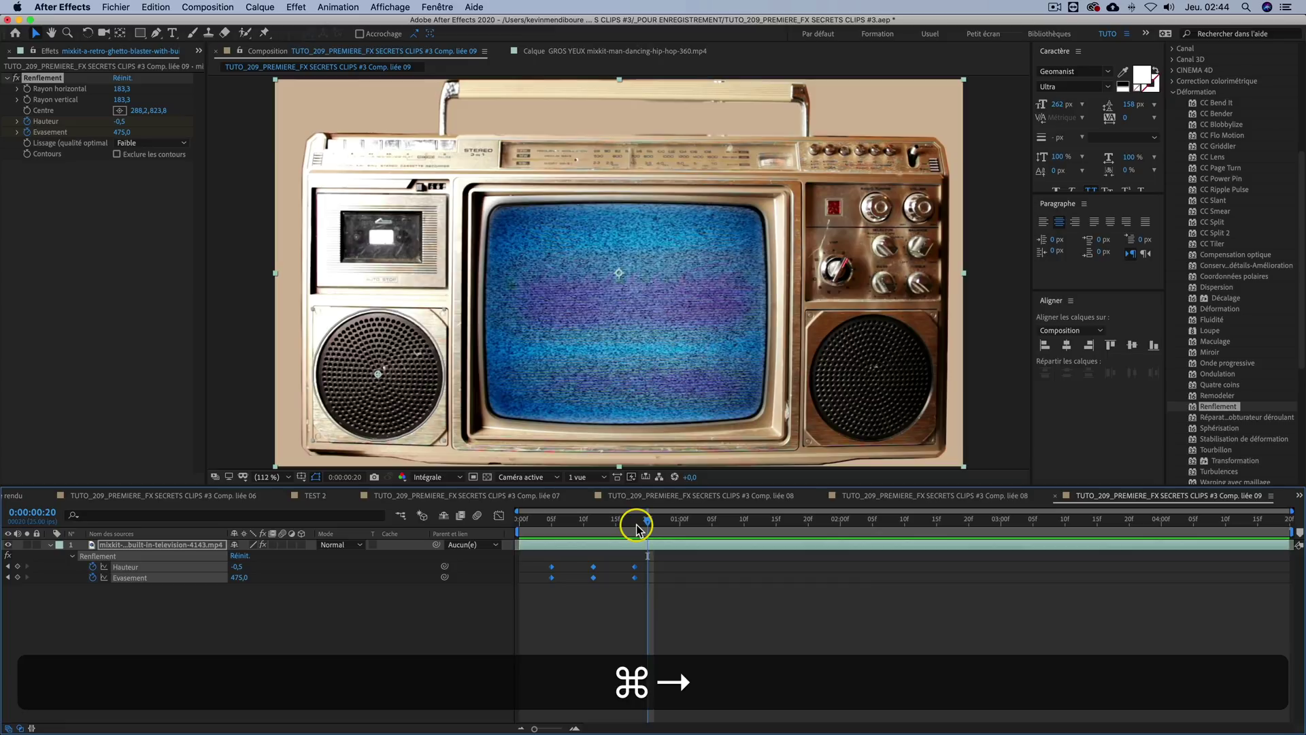
key(super+v)
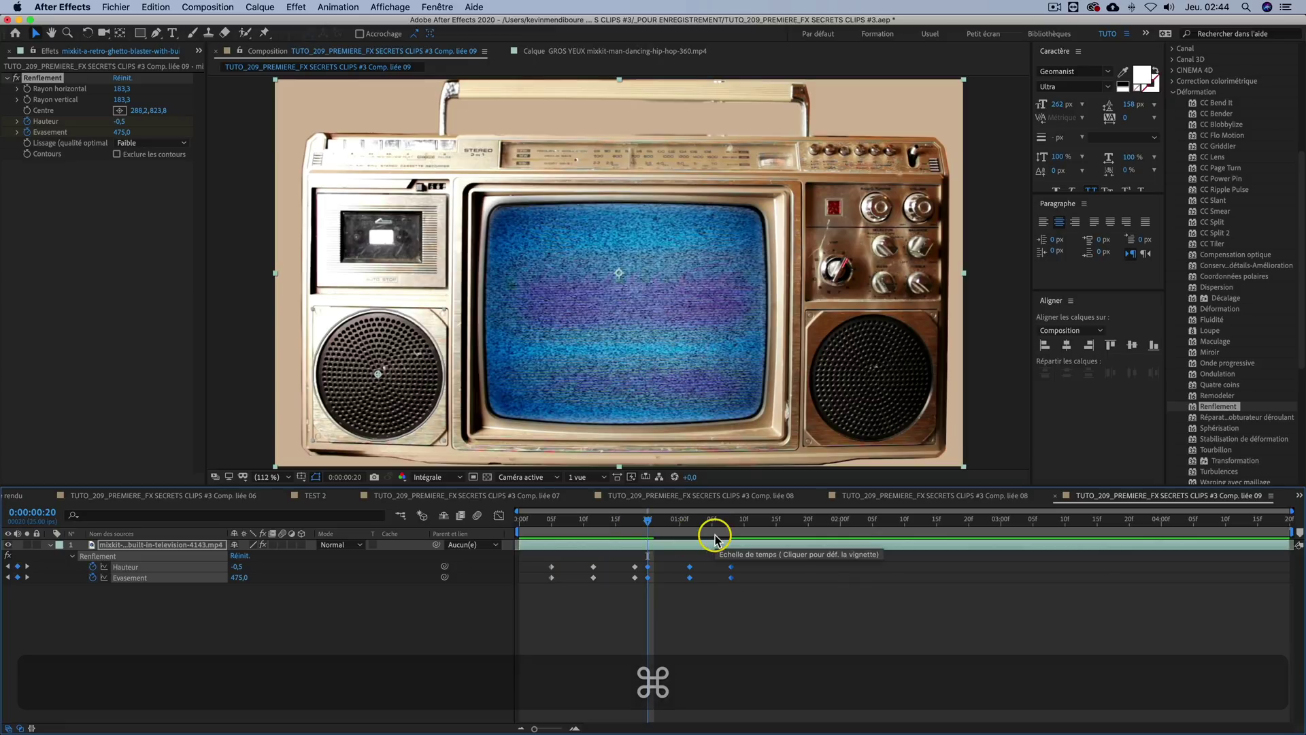
Step: Paste the pulse cycle five more times, each starting two frames after the previous one, with the last starting at 0:00:03:20
key(k)
key(super+Right)
key(super+v)
key(k)
key(super+Right)
key(super+v)
key(k)
key(super+Right)
key(super+v)
key(k)
key(super+Right)
key(super+v)
key(k)
key(super+Right)
key(super+v)
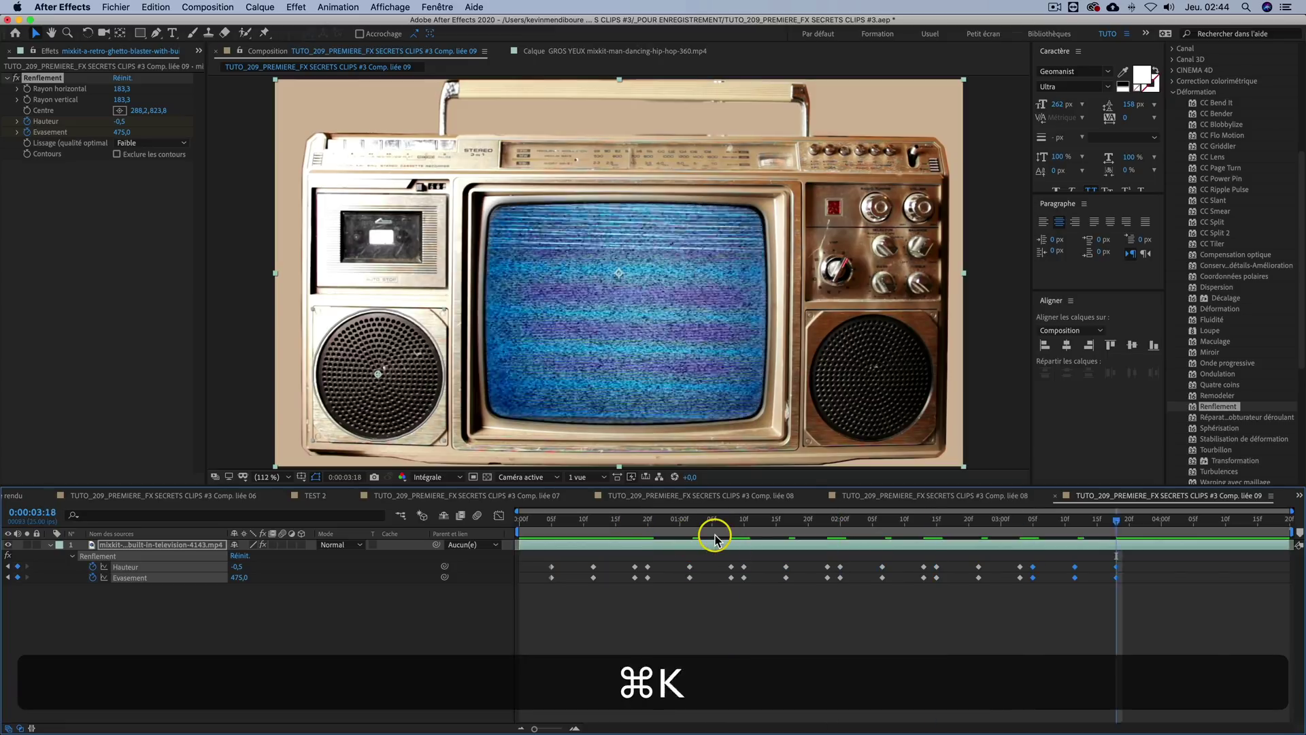
Step: Preview the repeated speaker pulse from the start, return to 0:00:00:05 and save the project
key(space)
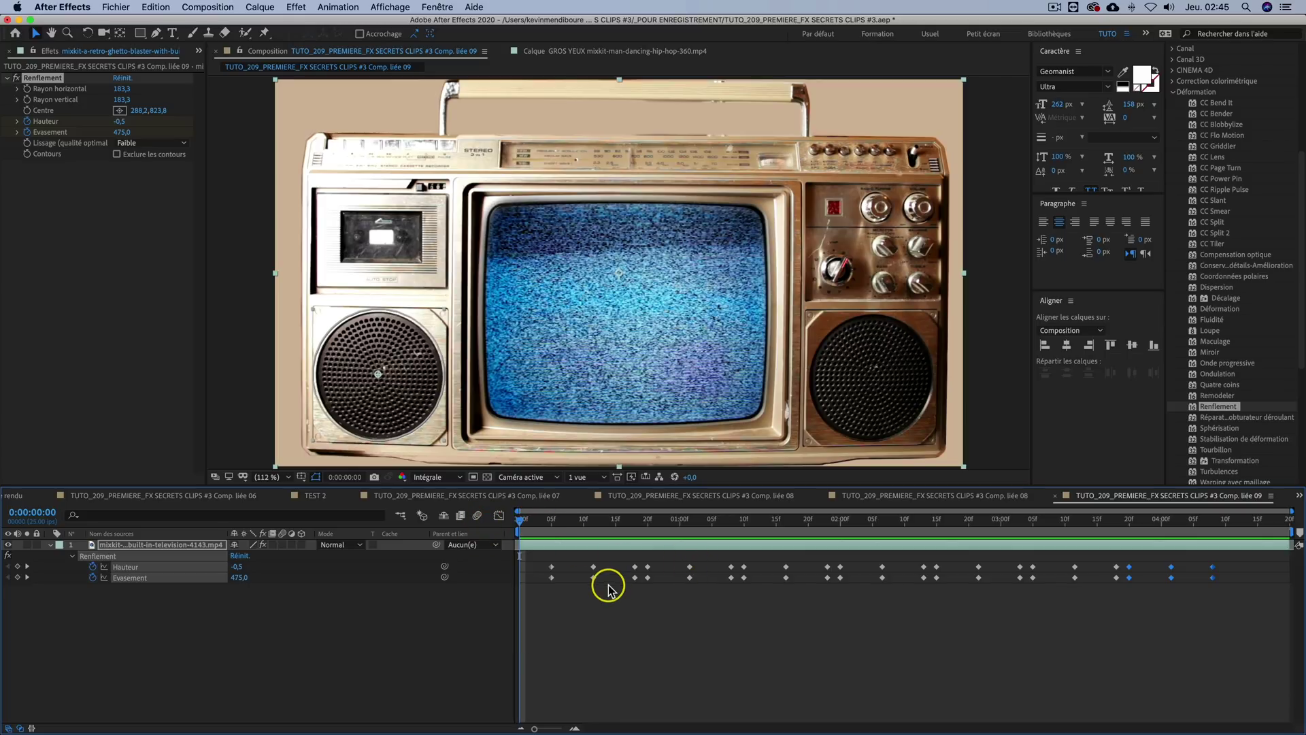
key(space)
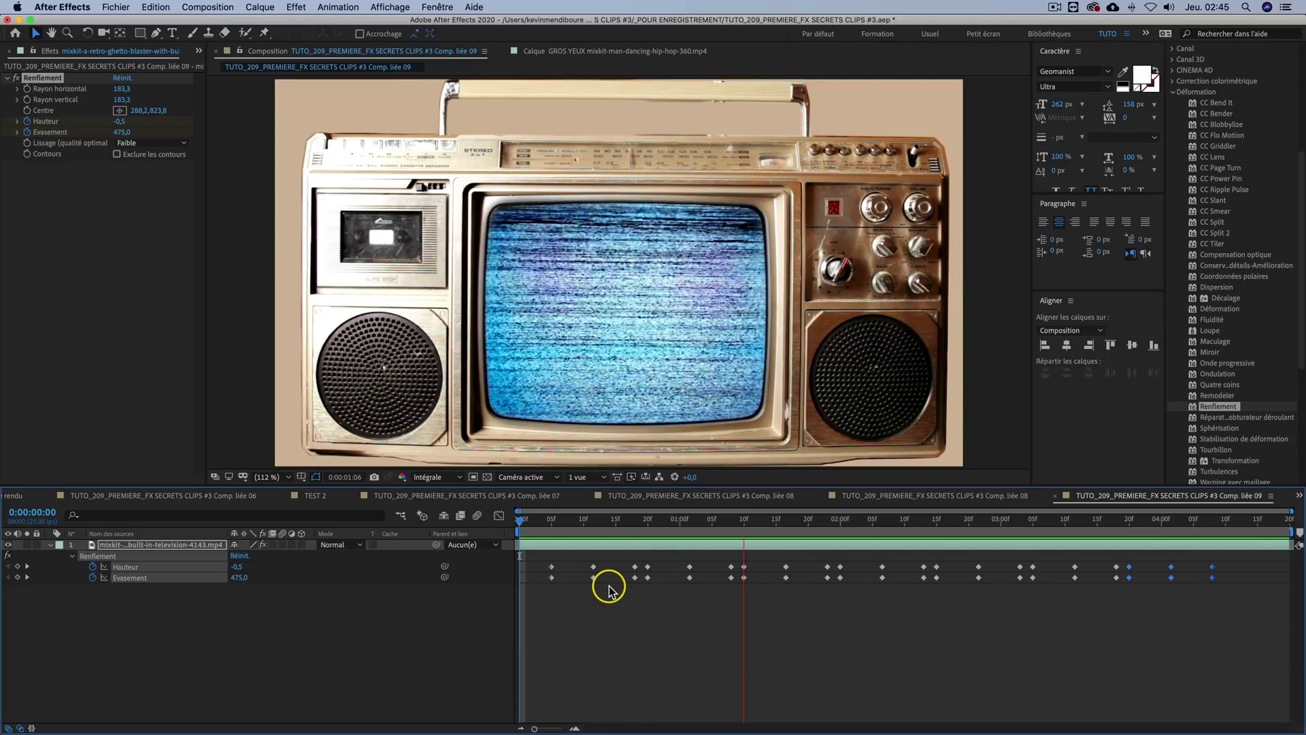
click(553, 519)
key(super+s)
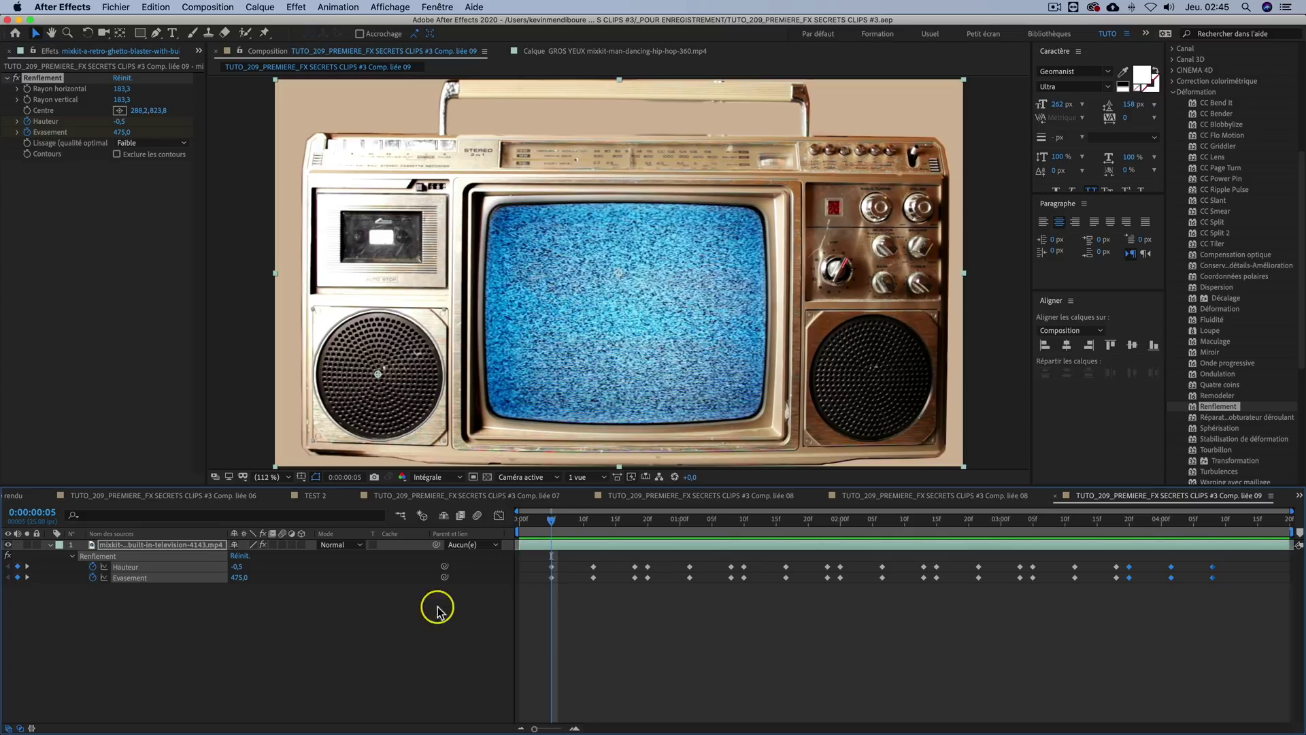
Step: Duplicate the Renflement effect and centre the copy on the boombox's right speaker at 1667,1, 834,5
click(400, 662)
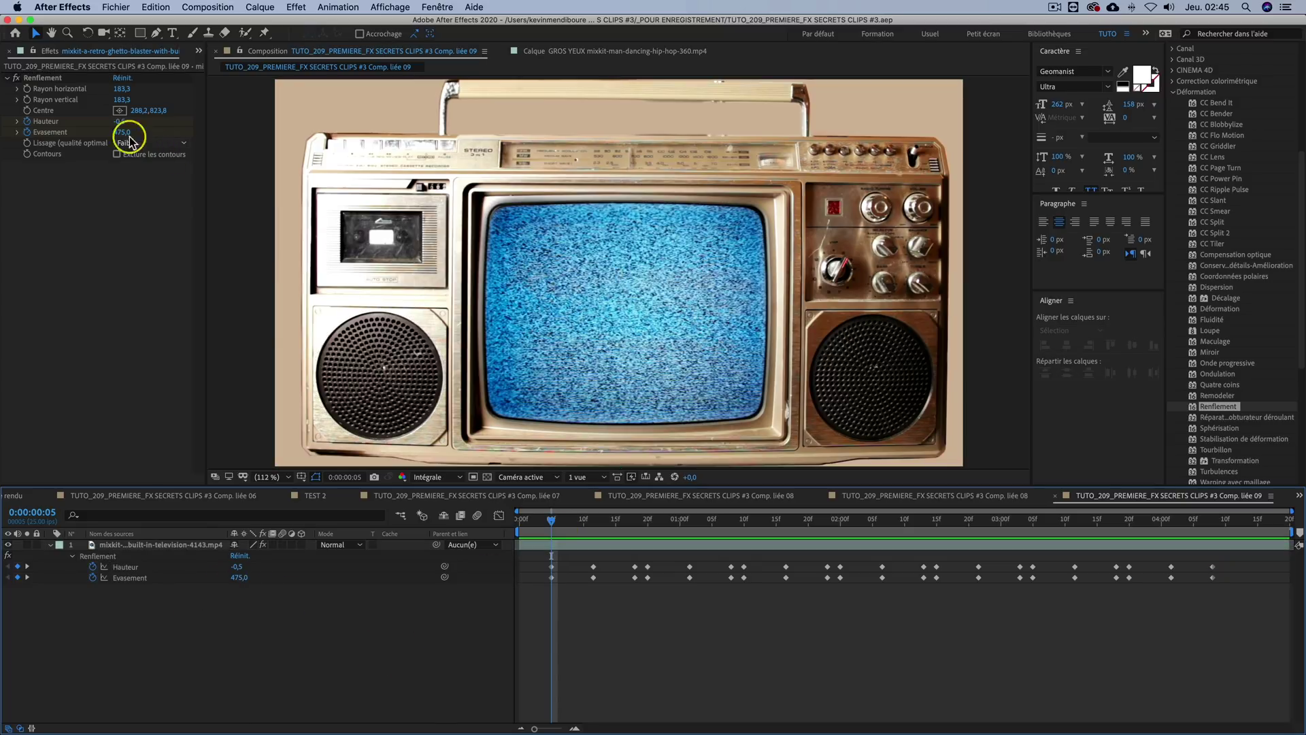
click(49, 79)
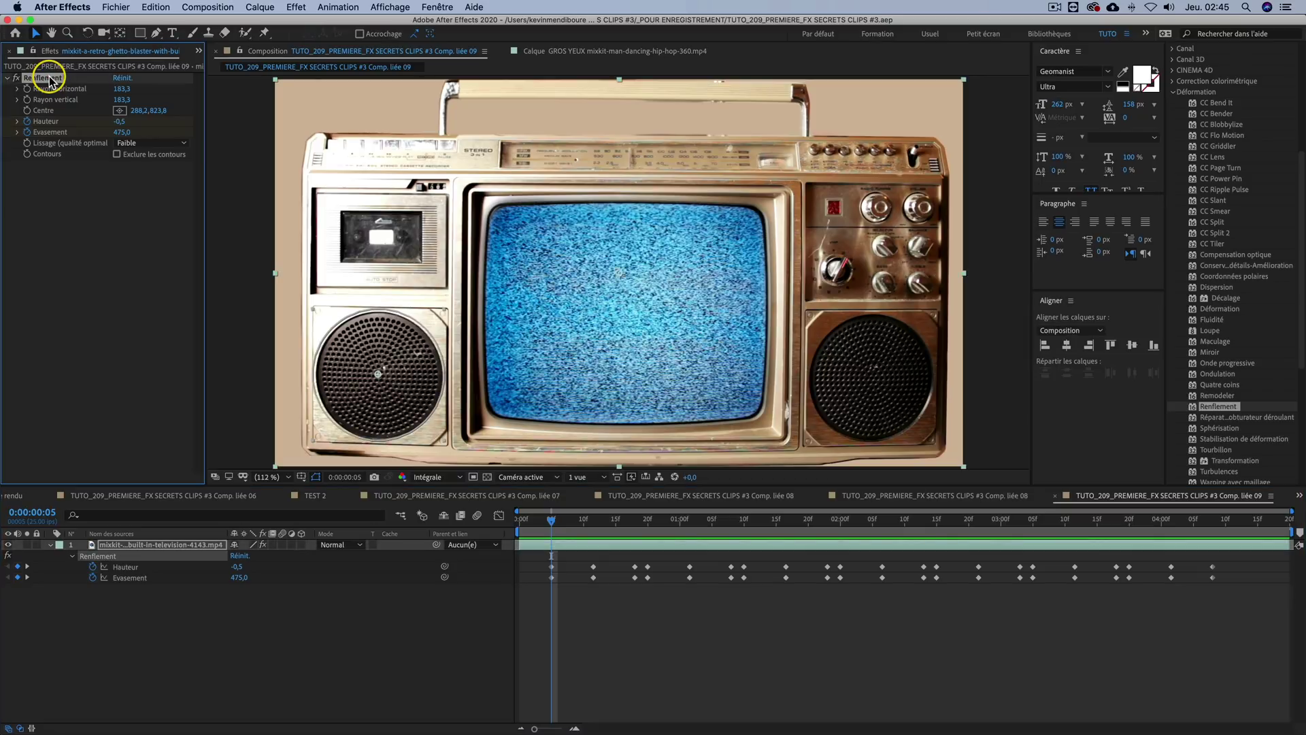
key(super)
key(super+d)
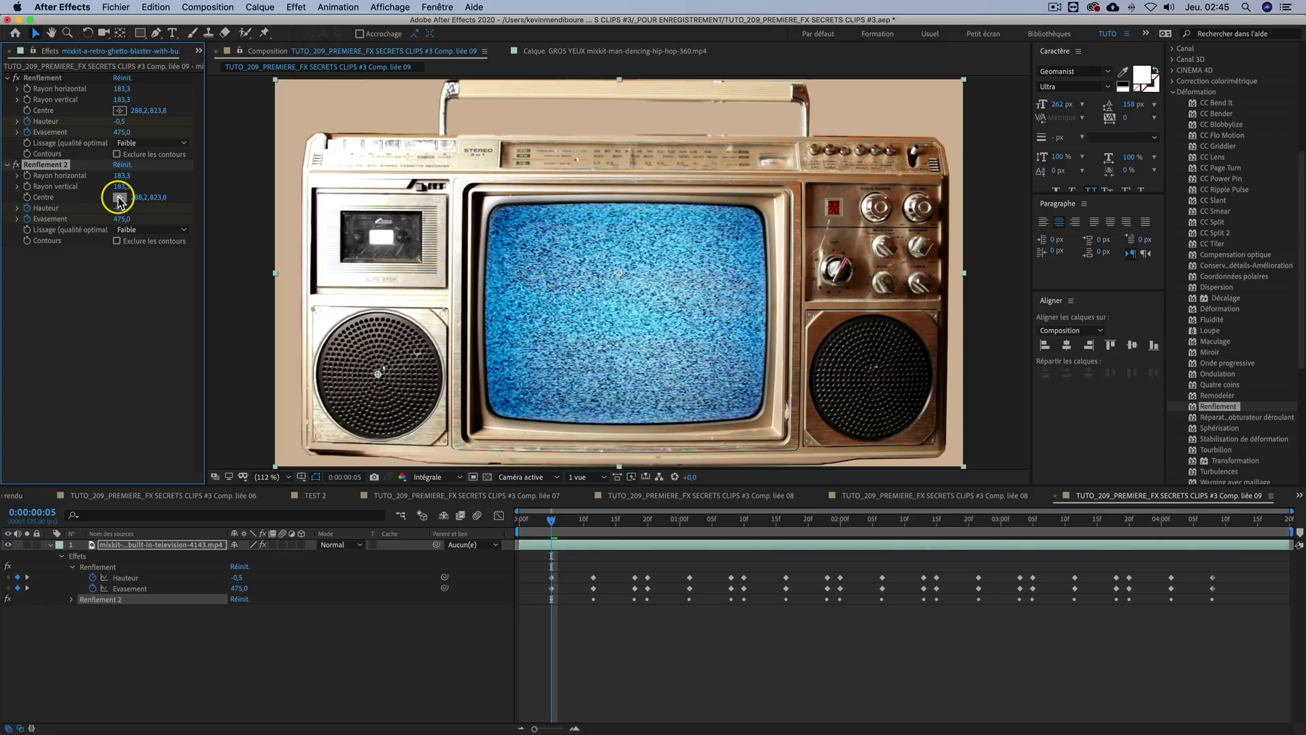
click(118, 199)
click(871, 379)
drag(872, 379, 873, 379)
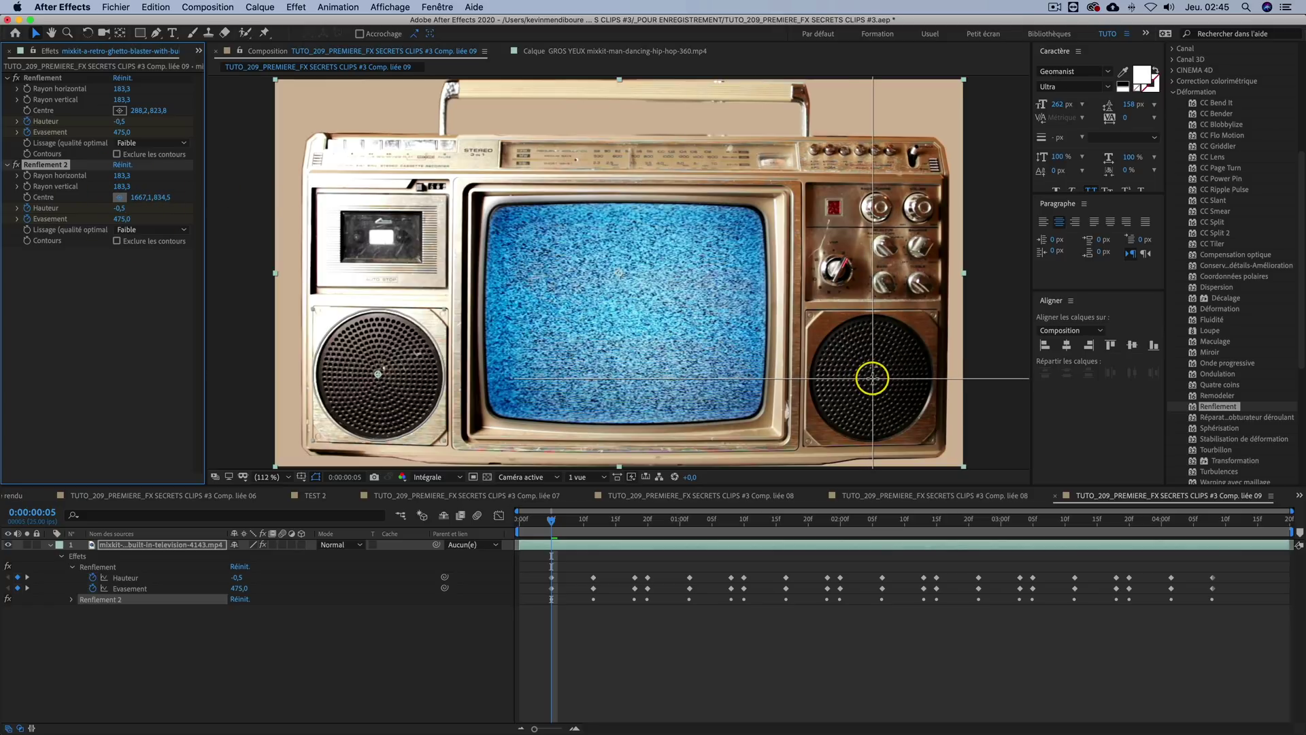
Step: Preview both pulsing speakers from the start, and play the 9. Boomer enceinte sequence full screen in Premiere Pro
click(519, 517)
click(458, 621)
key(space)
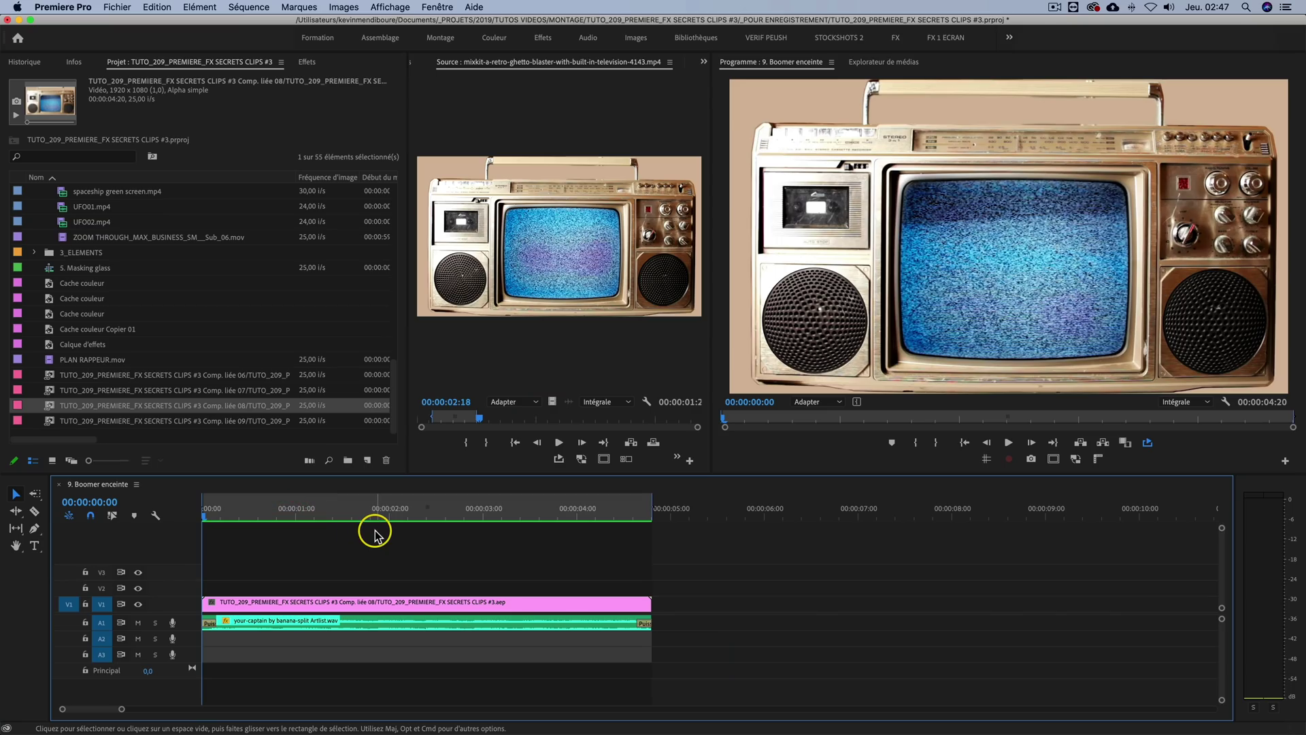
key(space)
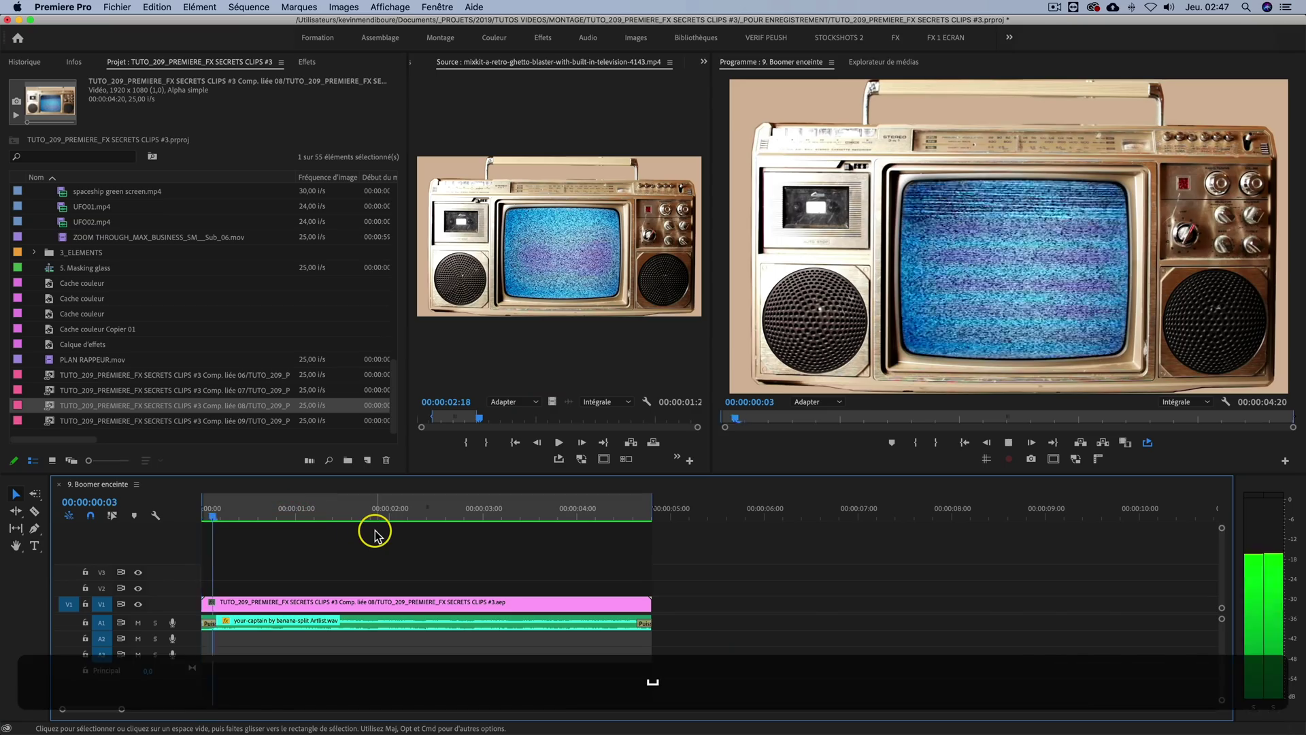
key(ctrl+grave)
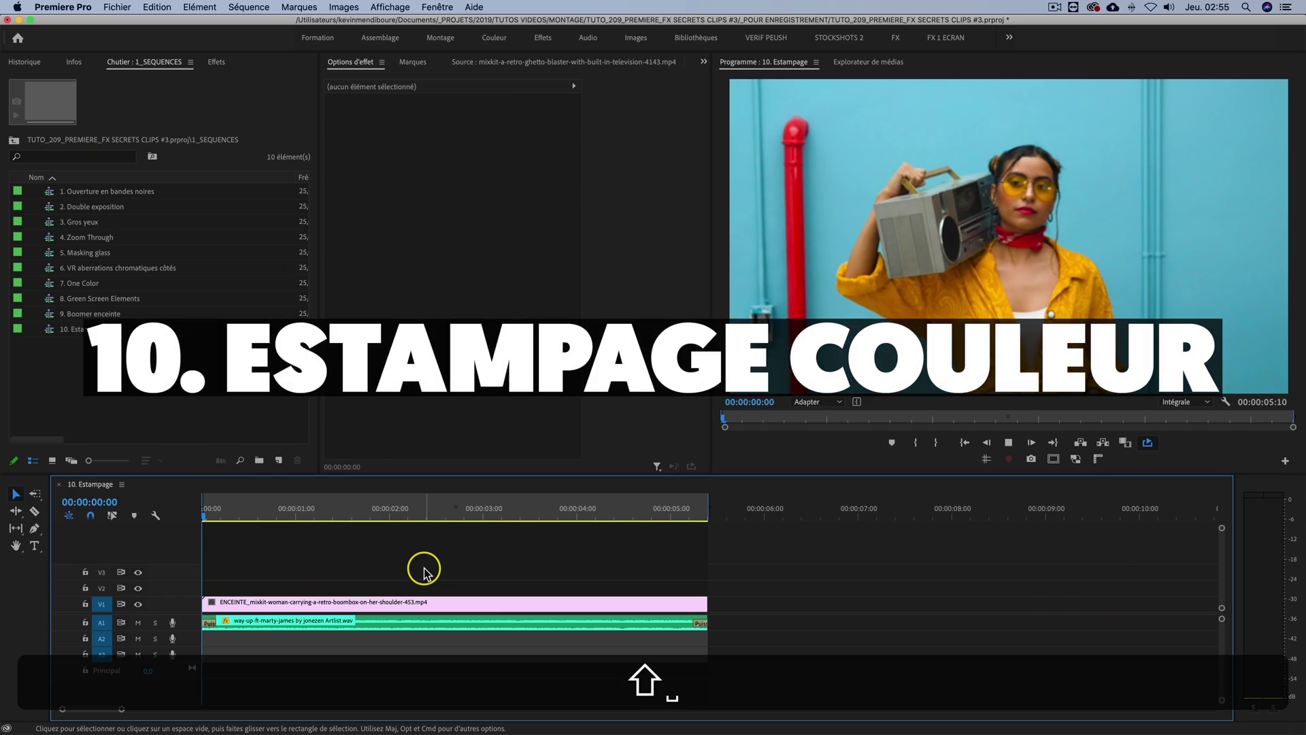
Step: Watch the 10. Estampage sequence full screen and return to its start
key(ctrl+grave)
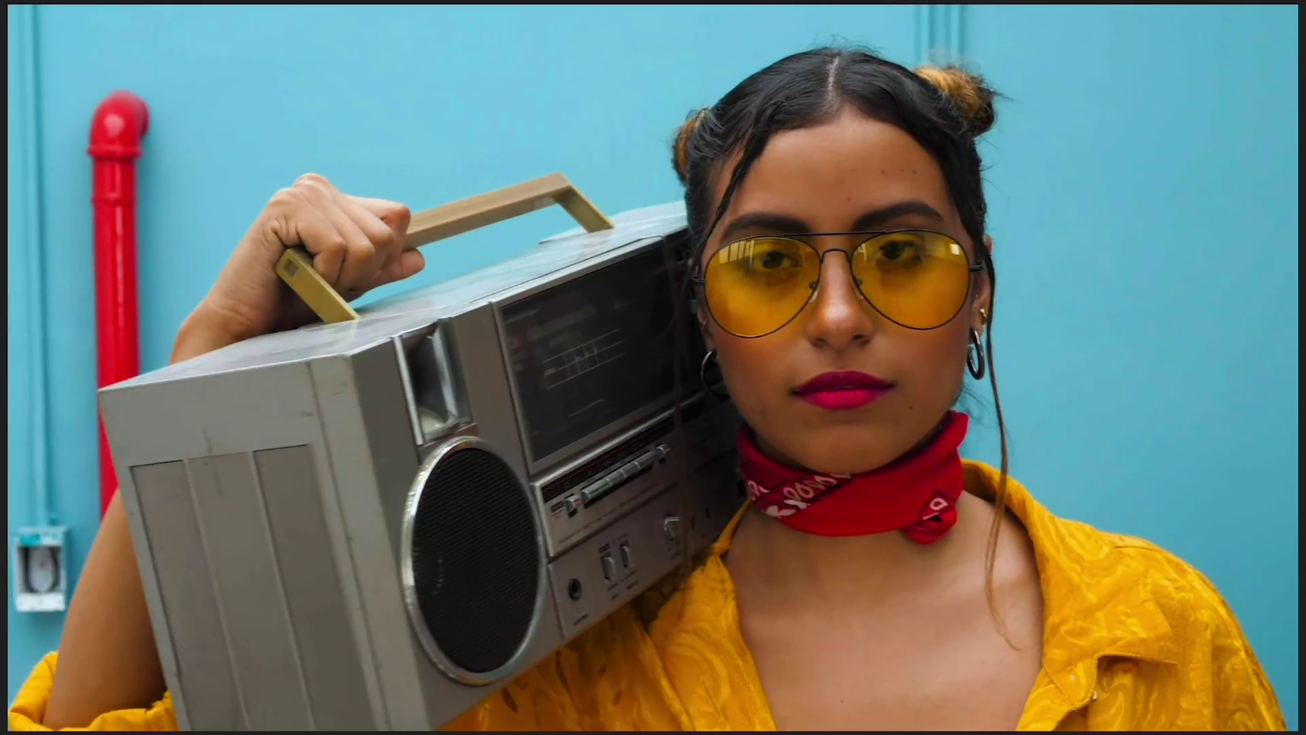
key(ctrl+grave)
key(Up)
Step: Create a new Calque d'effets in the project and place it on V2 above the woman-with-boombox clip
right_click(33, 369)
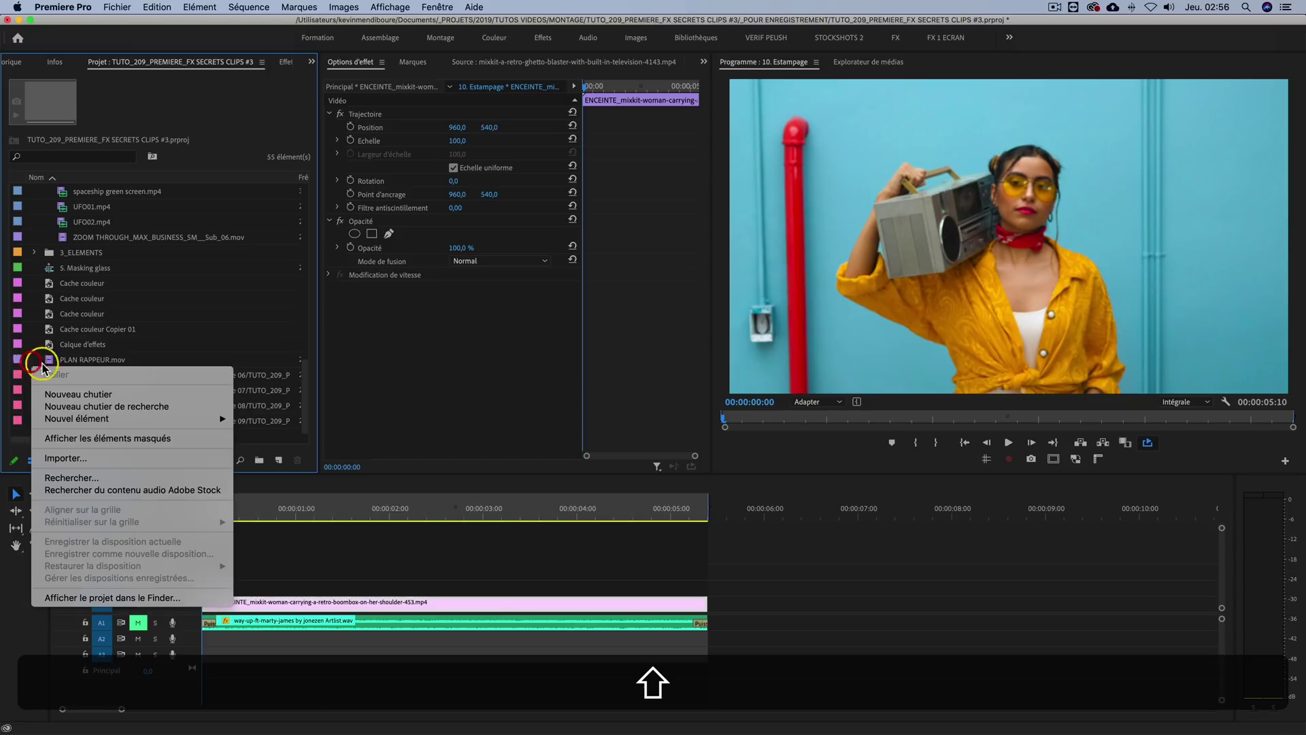
mouse_move(101, 418)
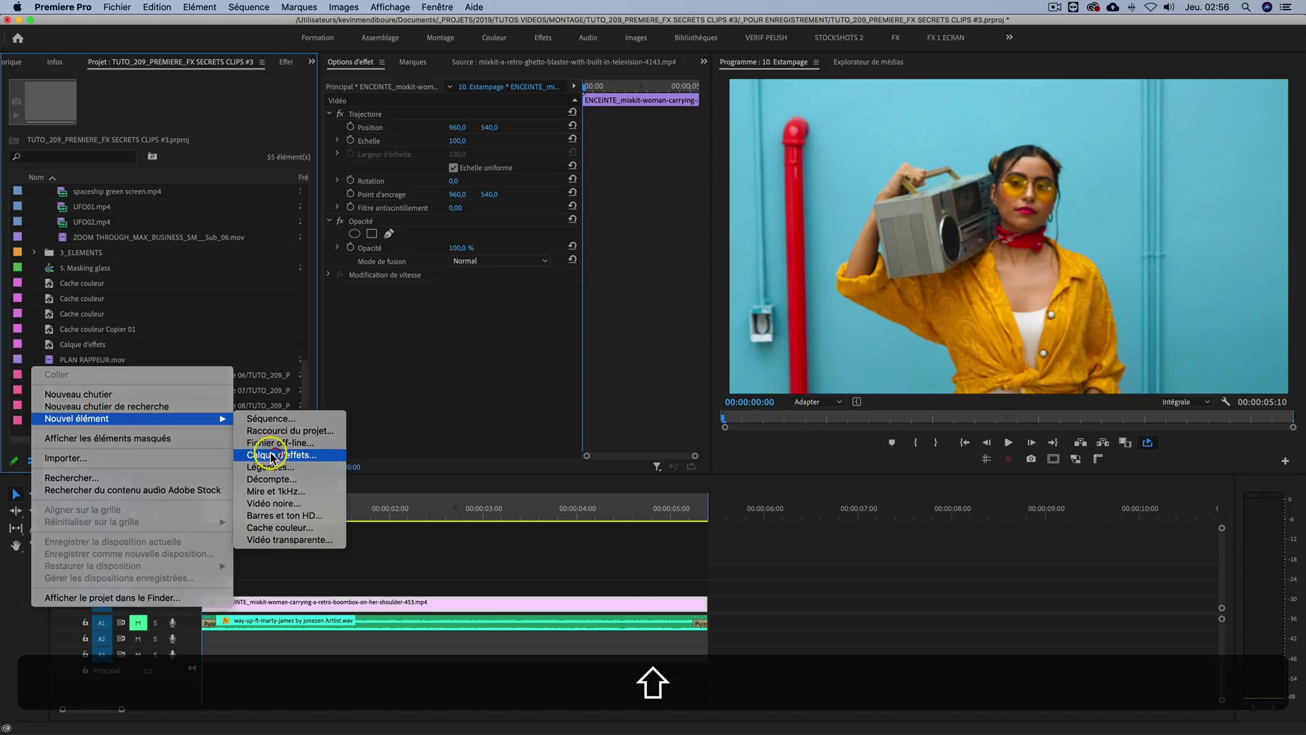
click(262, 455)
drag(100, 359, 249, 585)
Step: Shorten the adjustment layer on V2 to about ten frames and start it at 0:00:00:16
click(247, 511)
drag(720, 584, 279, 584)
drag(266, 589, 277, 587)
click(269, 562)
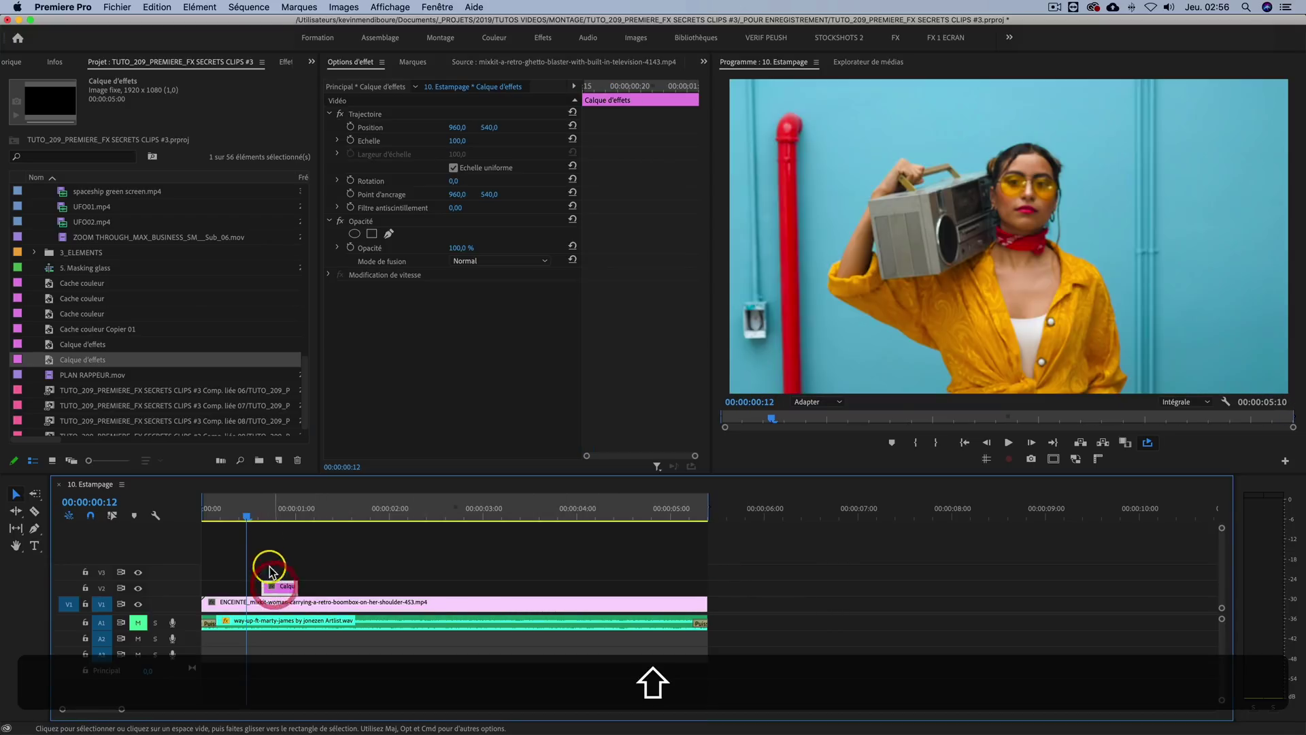
Step: Find Estampage couleur, apply it to the adjustment layer, and set Part de l'original to 50 % and Angle to 286°
click(286, 62)
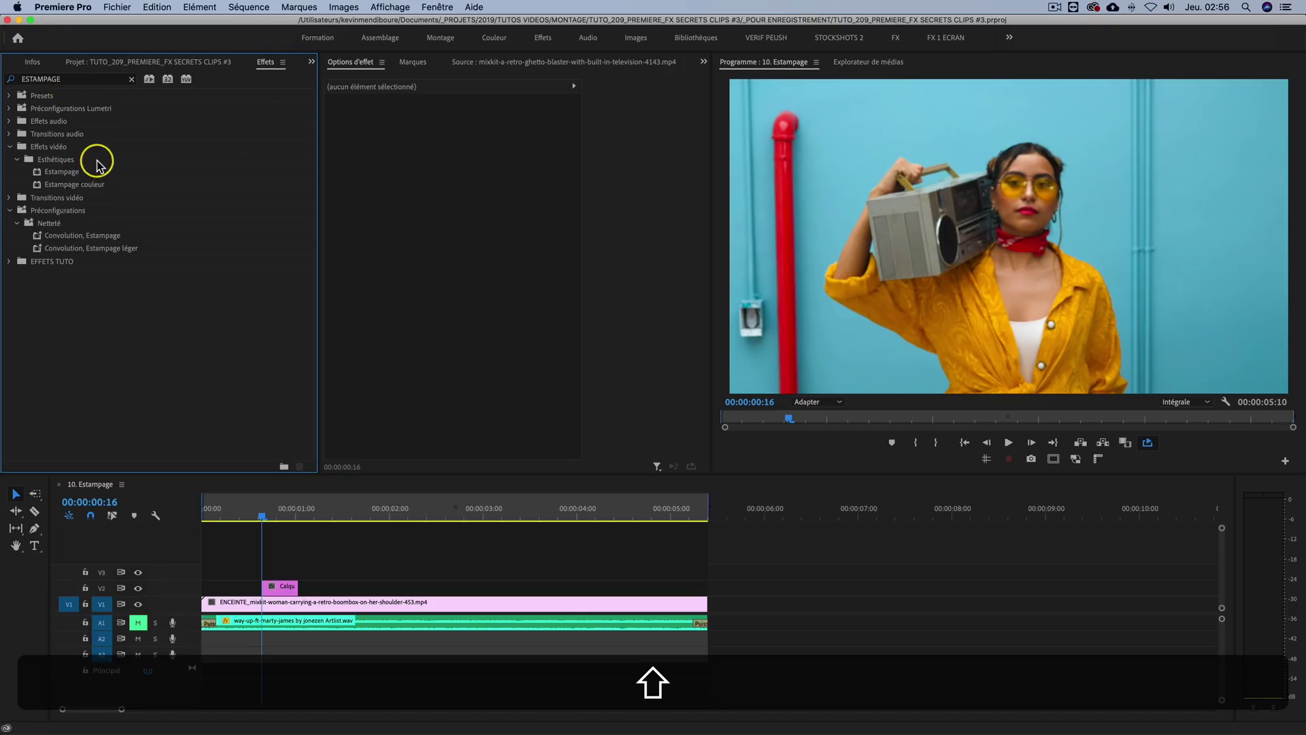
drag(81, 189, 279, 586)
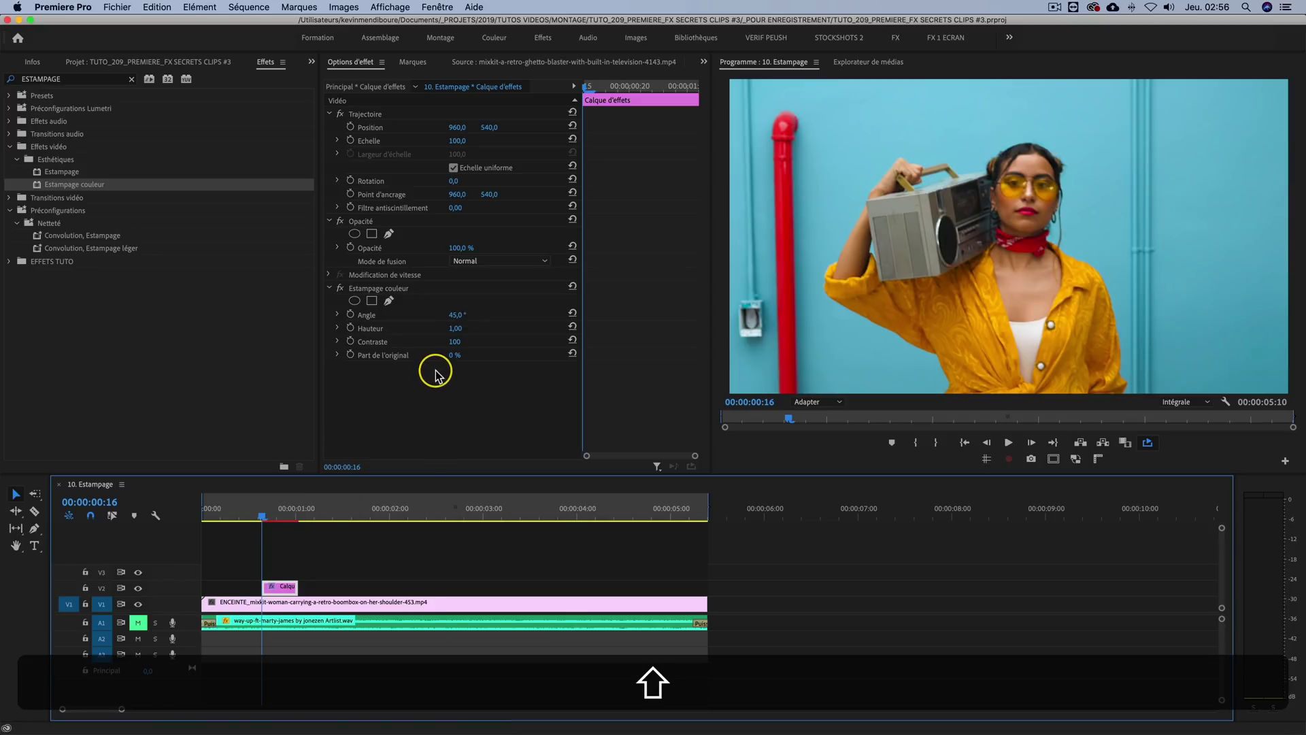
click(453, 355)
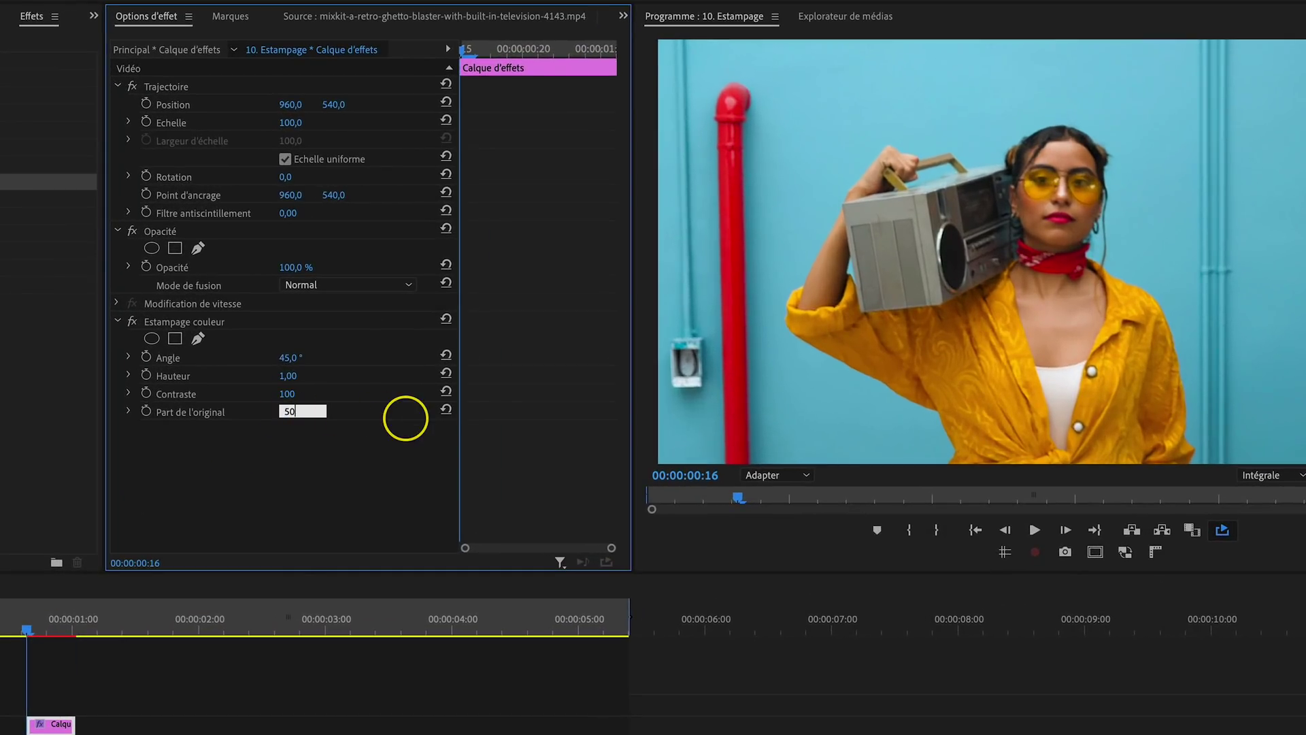
click(293, 357)
text(286)
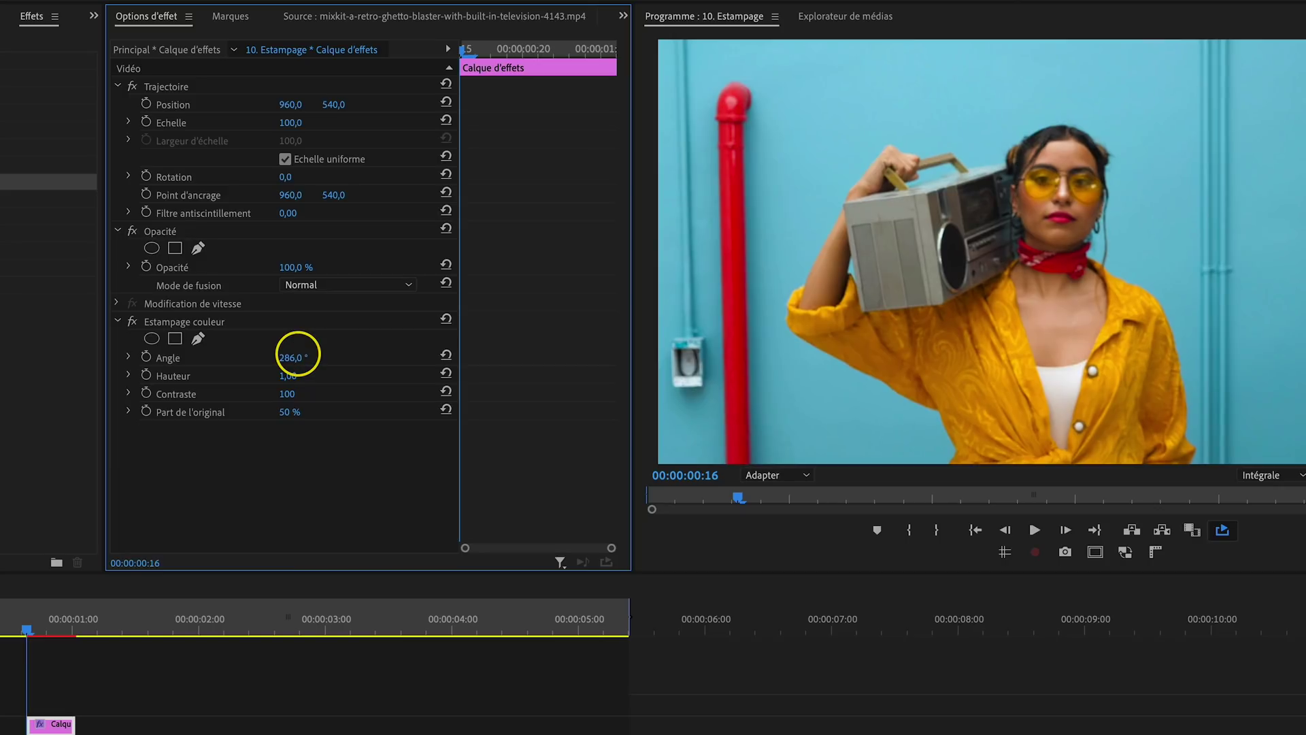
Step: Keyframe Estampage couleur's Hauteur at 1,00 at 0:00:00:16 and set it to 44,00 at 0:00:00:21
click(146, 374)
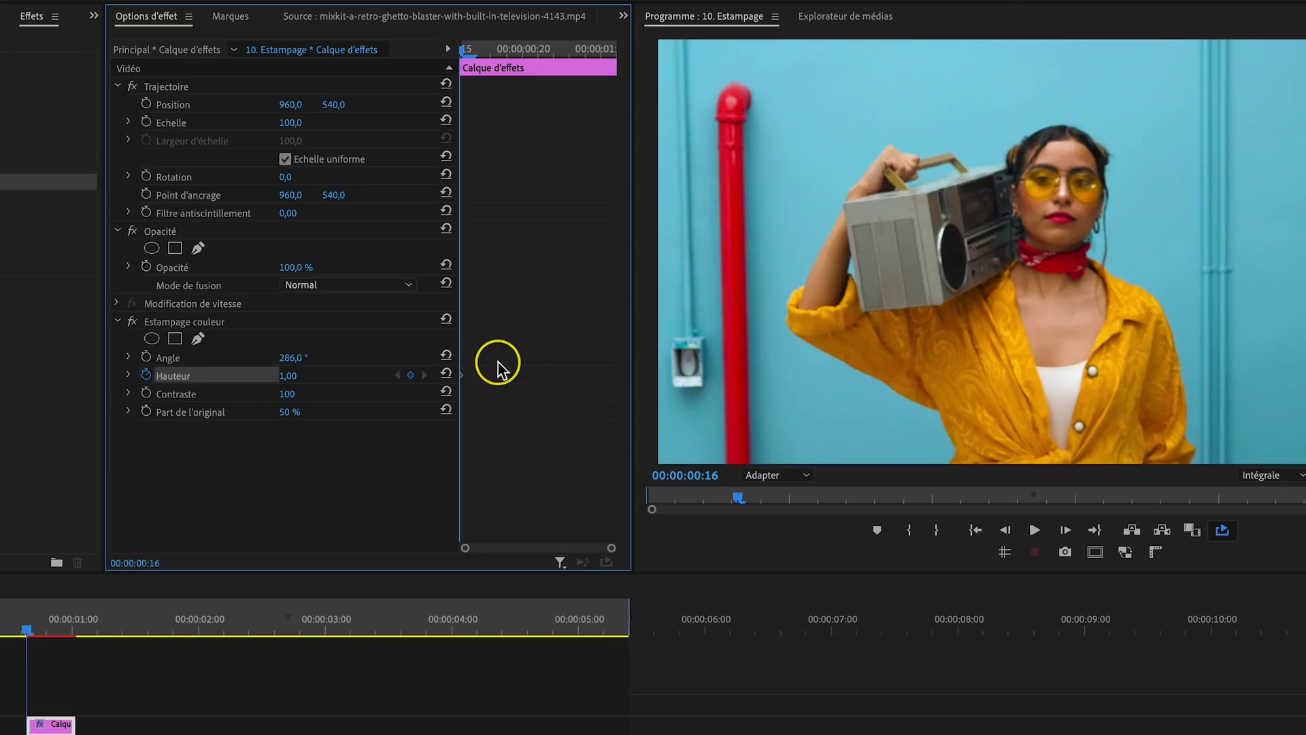
key(shift+Right)
click(287, 375)
text(23)
key(Return)
click(302, 374)
text(44)
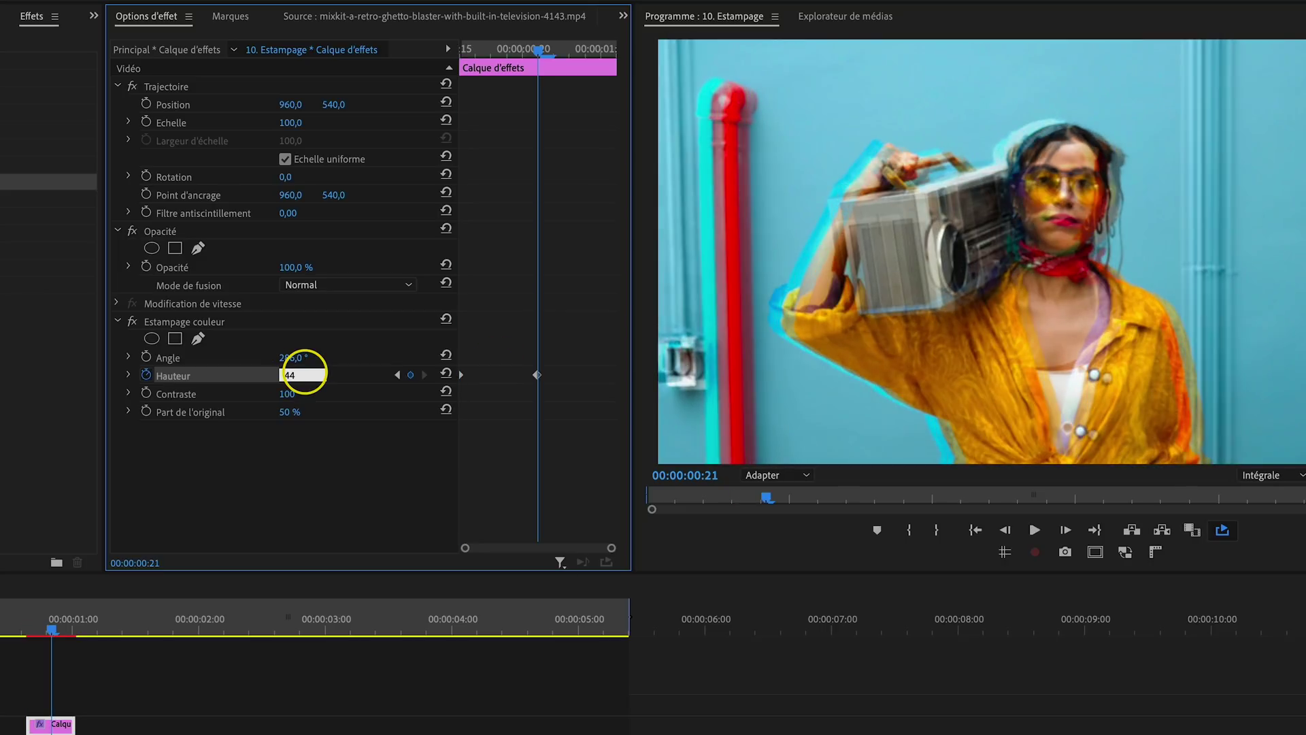
key(Return)
Step: Set Hauteur to 0 at the adjustment layer's end, at 0:00:01:00
key(Down)
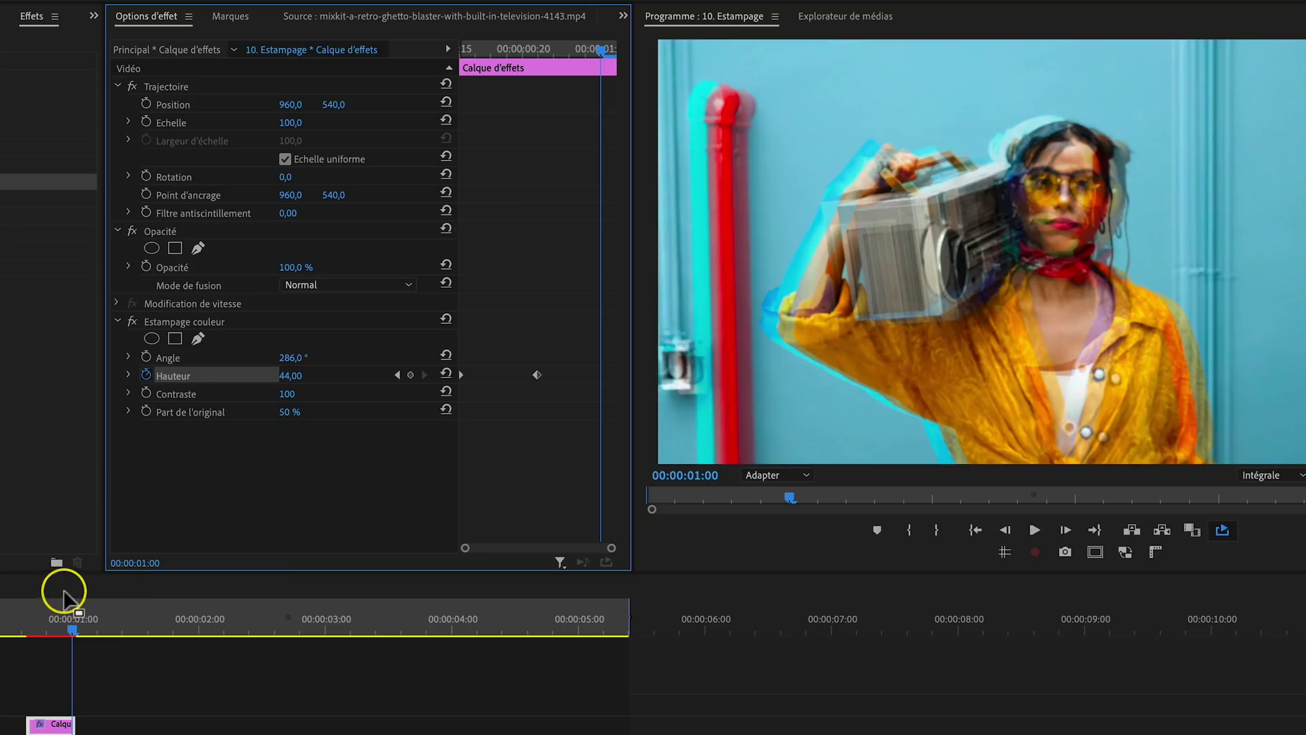
click(302, 375)
text(0)
key(Return)
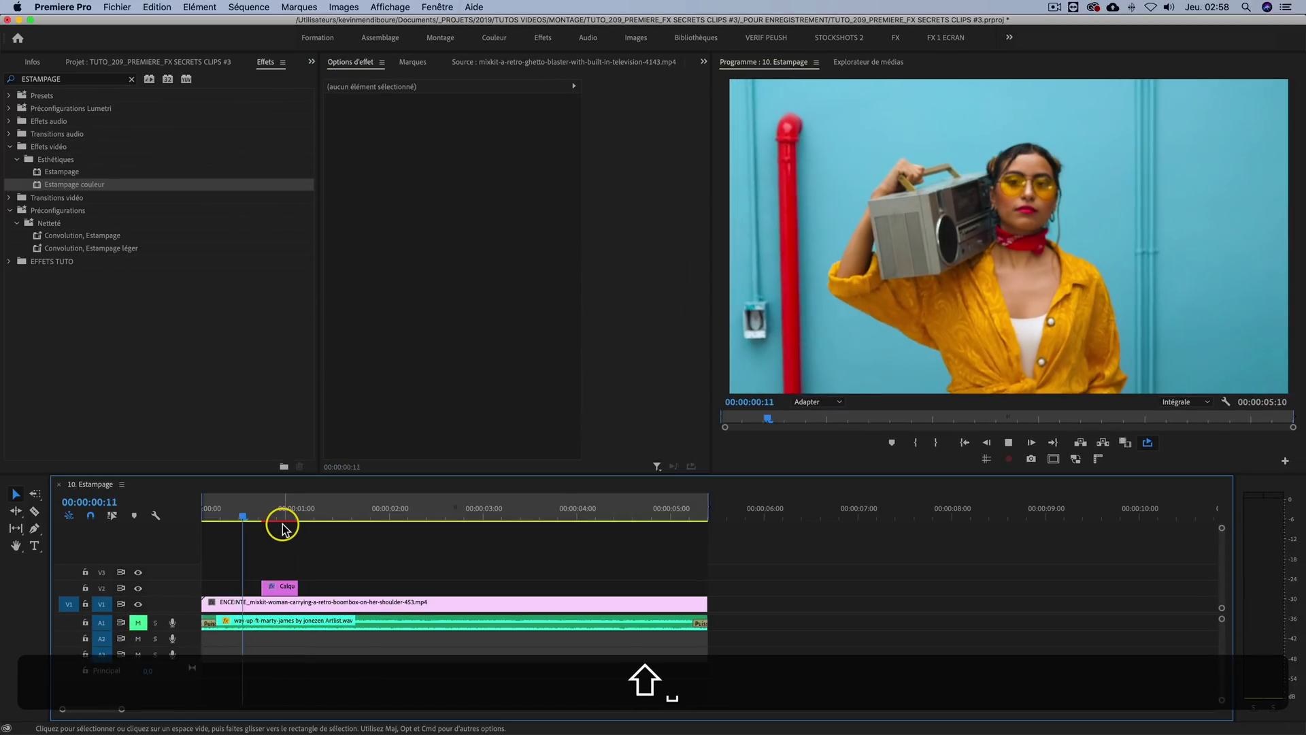
Step: Preview the Estampage couleur flash and shift the adjustment layer along V2 to near 0:00:03:00
key(shift+space)
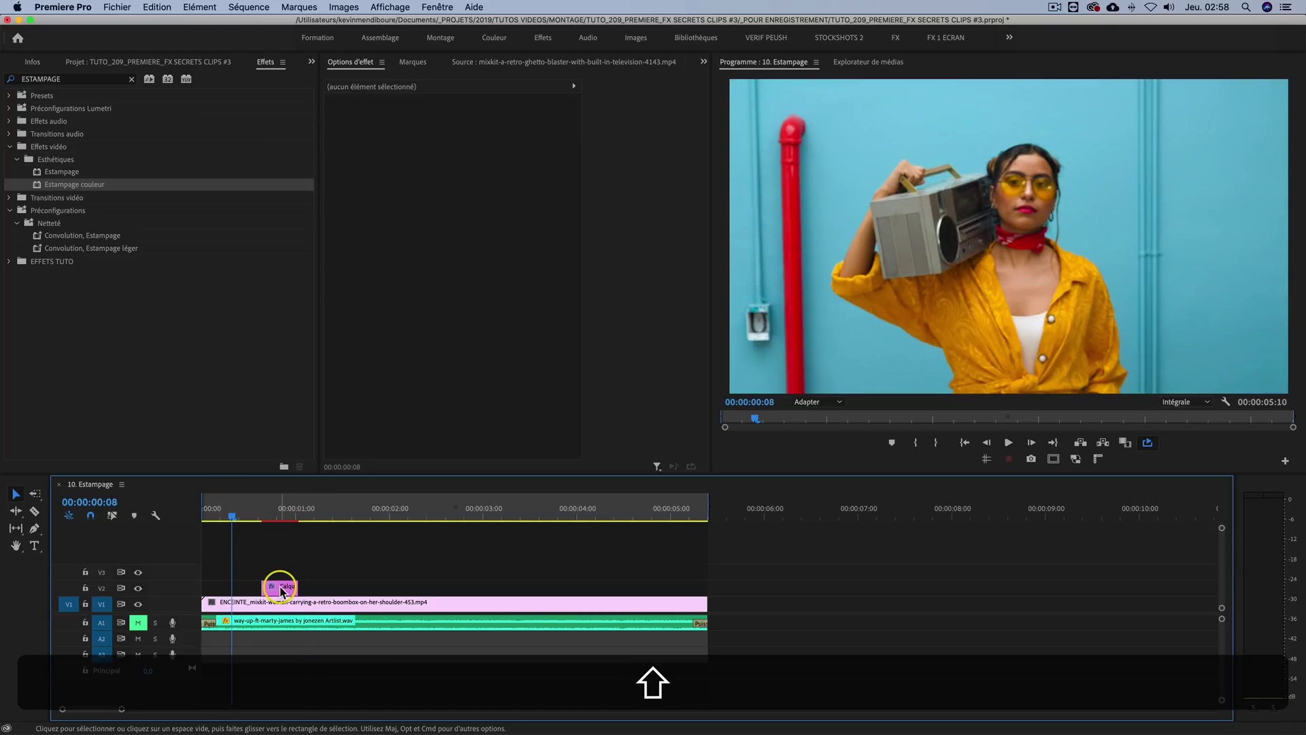
drag(285, 594, 494, 586)
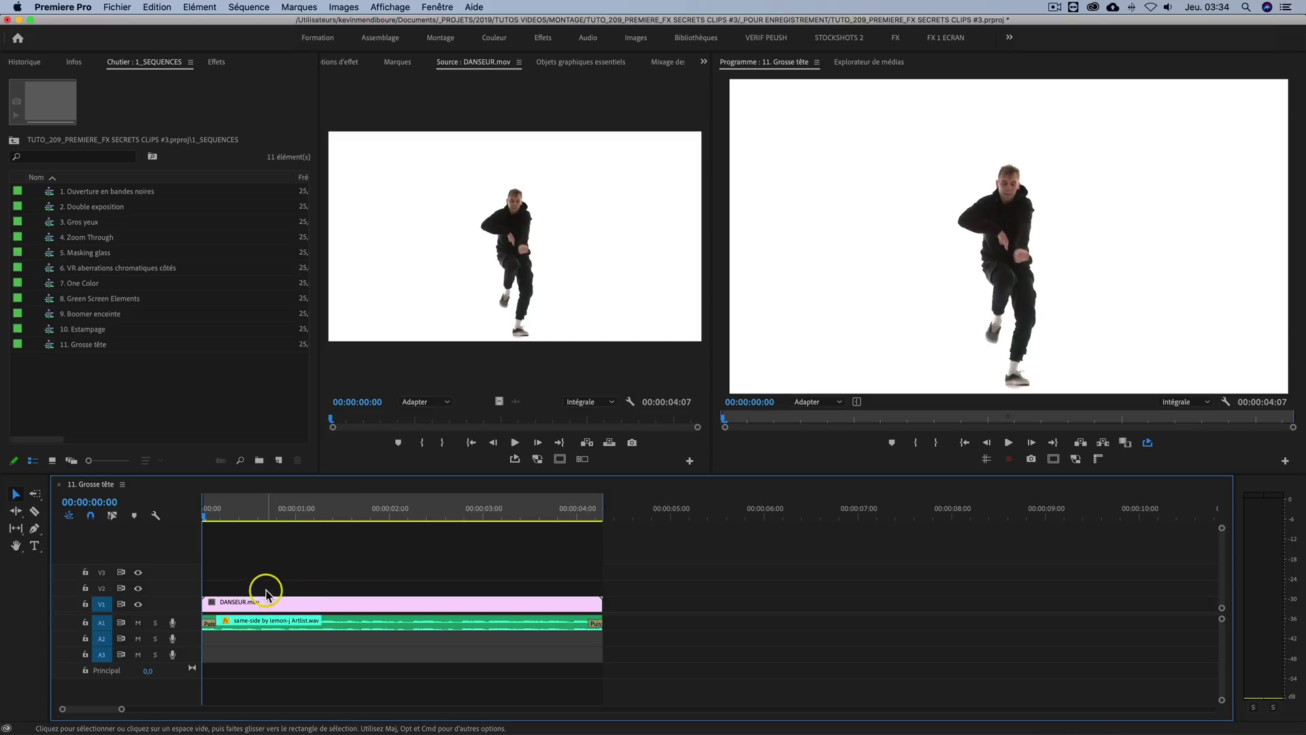
Step: Replace DANSEUR.mov in the 11. Grosse tête sequence with an After Effects composition, and duplicate its layer in After Effects
right_click(253, 606)
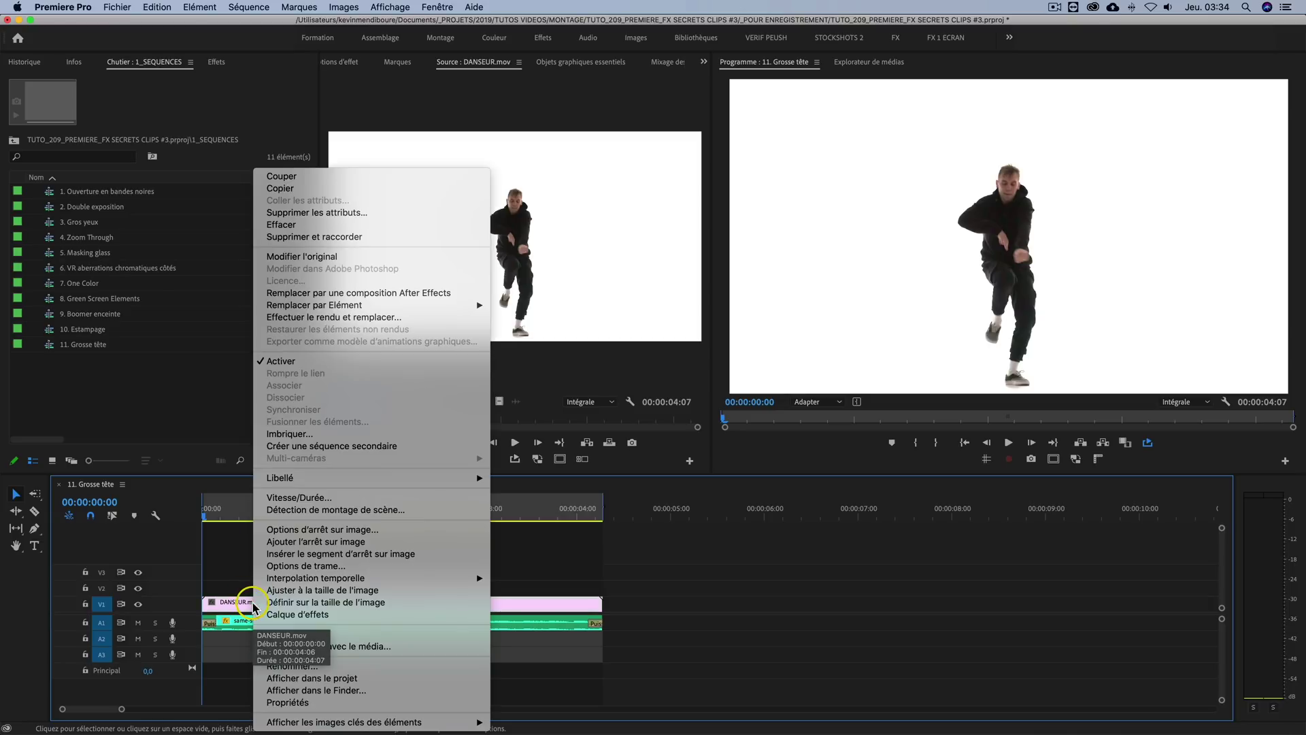
click(384, 294)
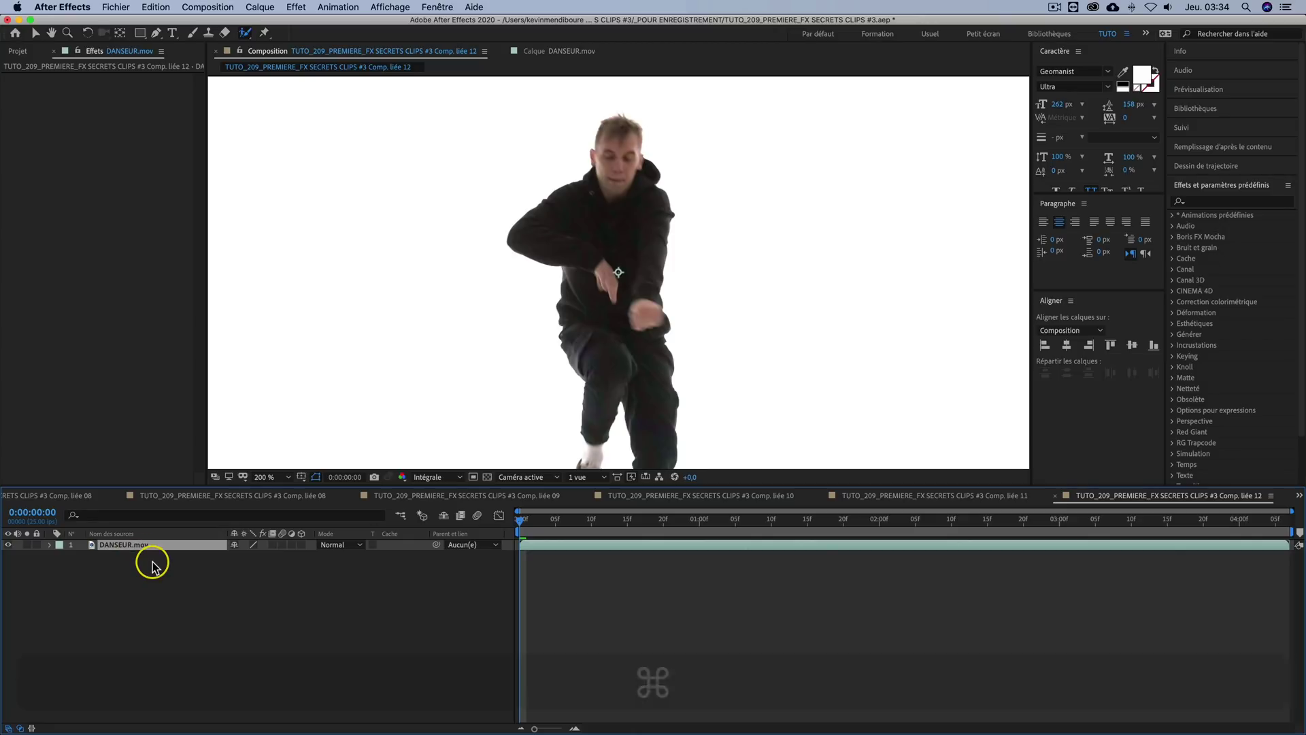
key(super+d)
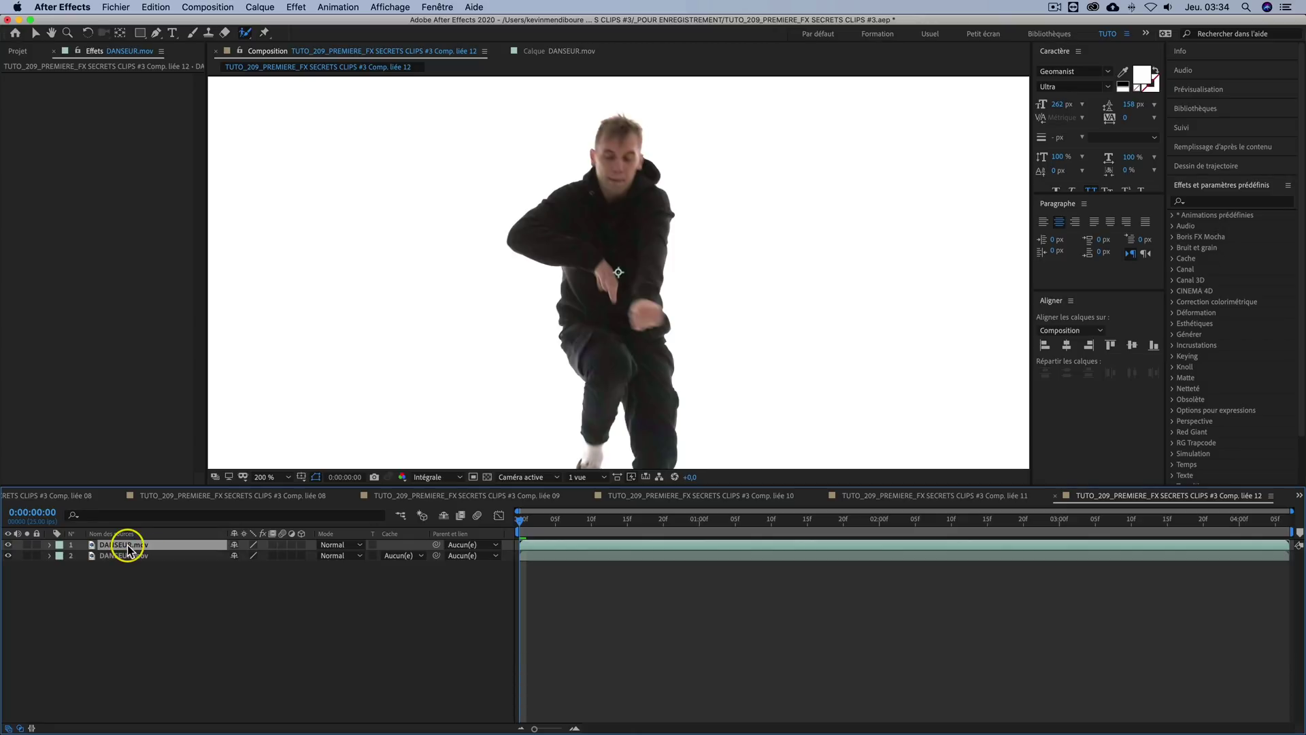
Step: Open the upper DANSEUR.mov layer on its own for rotoscoping and choose the Roto-pinceau tool
double_click(124, 546)
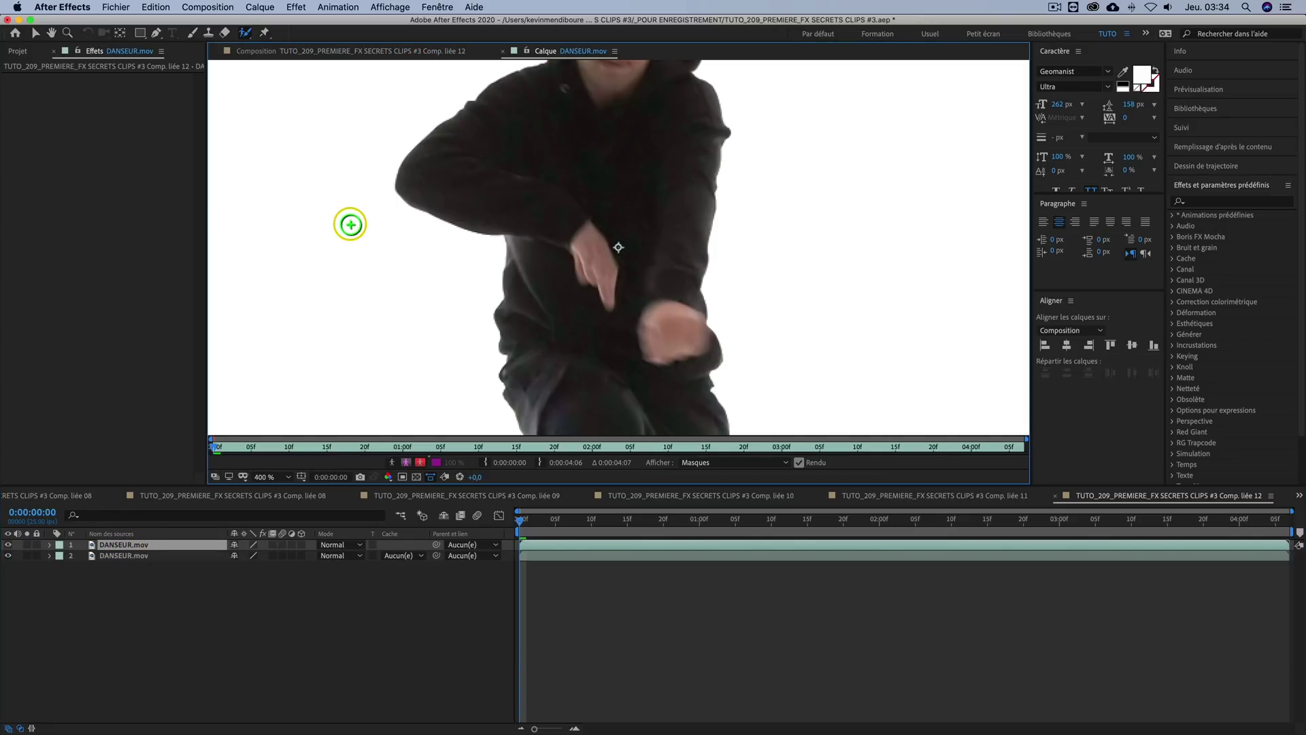
key(shift+slash)
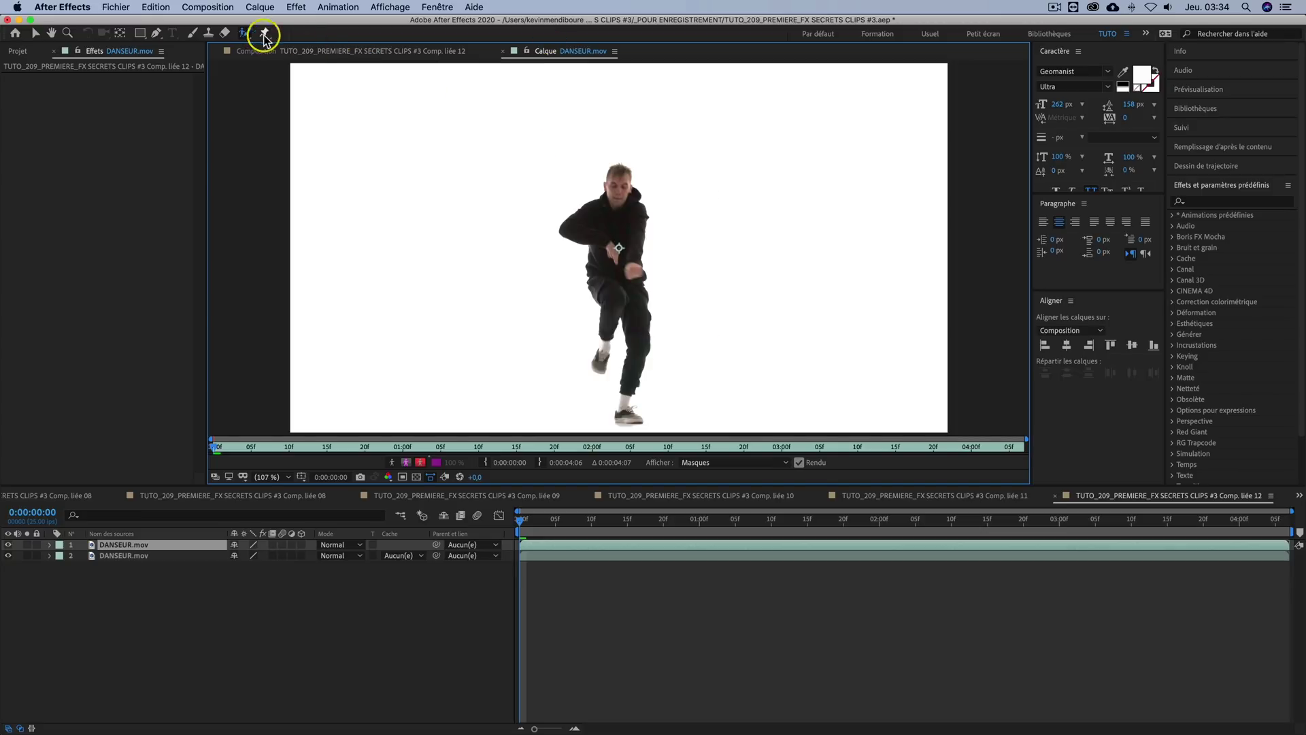
click(243, 34)
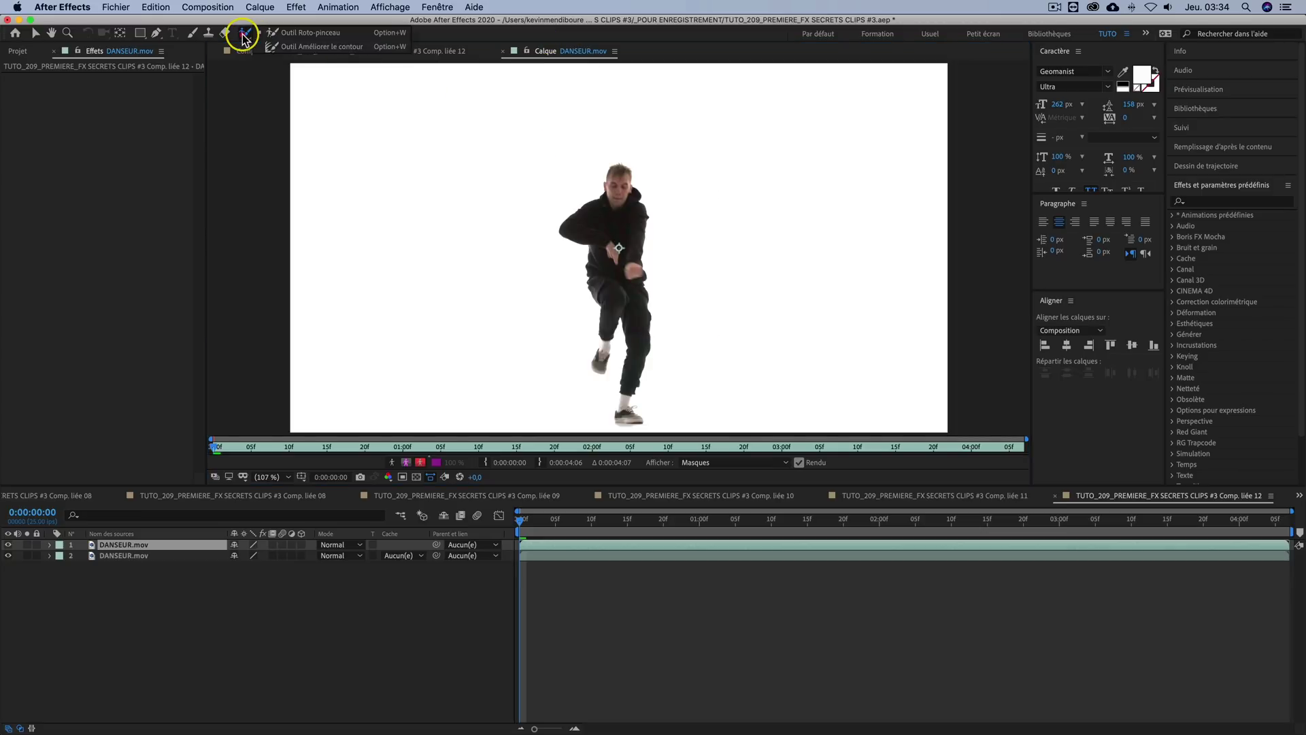
click(314, 32)
key(period)
key(period)
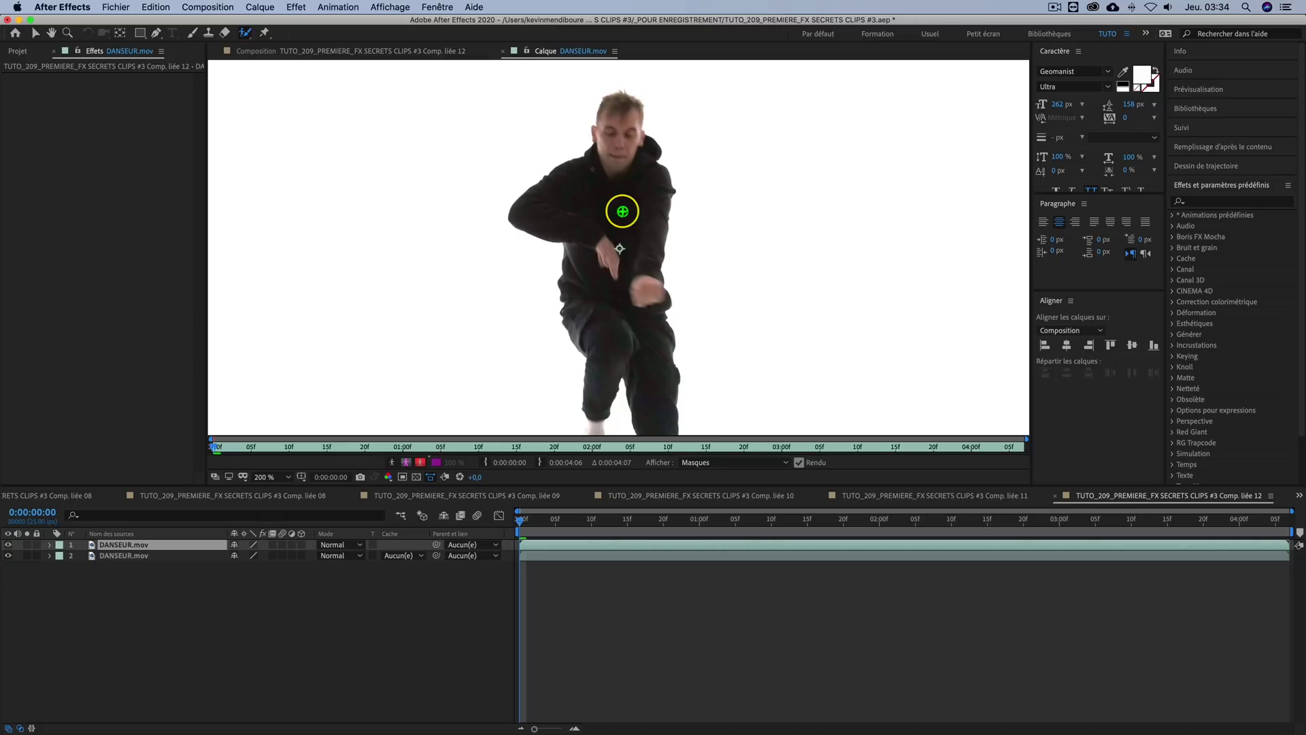
Step: Adjust the Roto-pinceau brush size and paint over the dancer's head on the first frame to select it
key(super)
drag(622, 208, 632, 204)
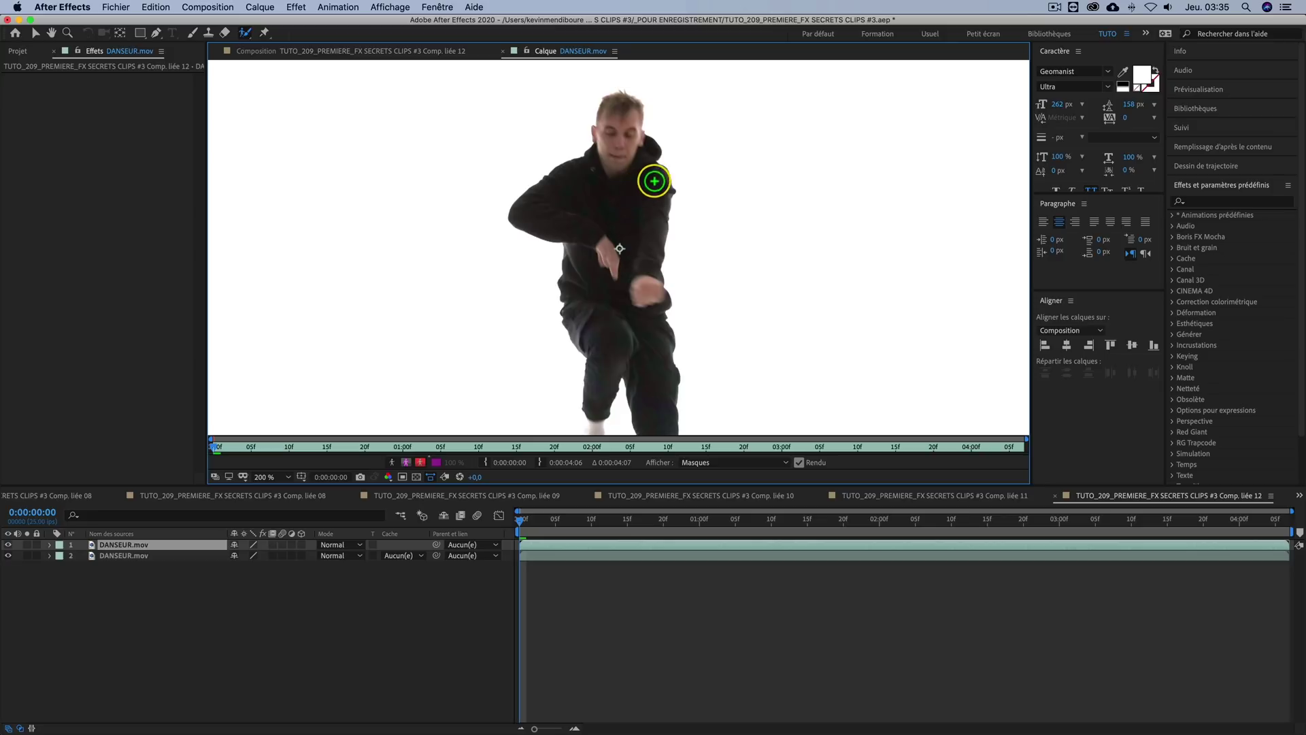
key(alt)
scroll(611, 107, up, 2)
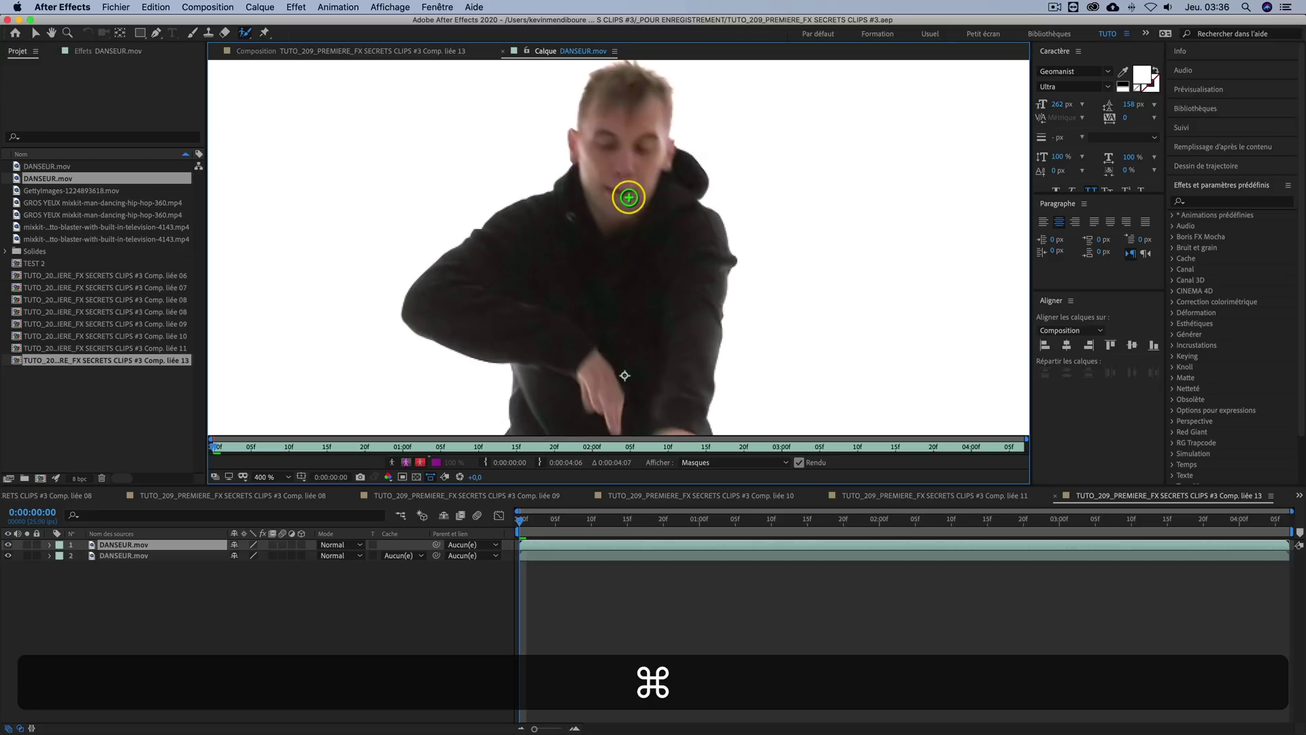
mouse_move(629, 197)
mouse_down()
mouse_move(652, 146)
mouse_move(651, 90)
mouse_move(605, 85)
mouse_move(579, 139)
mouse_move(593, 183)
mouse_up()
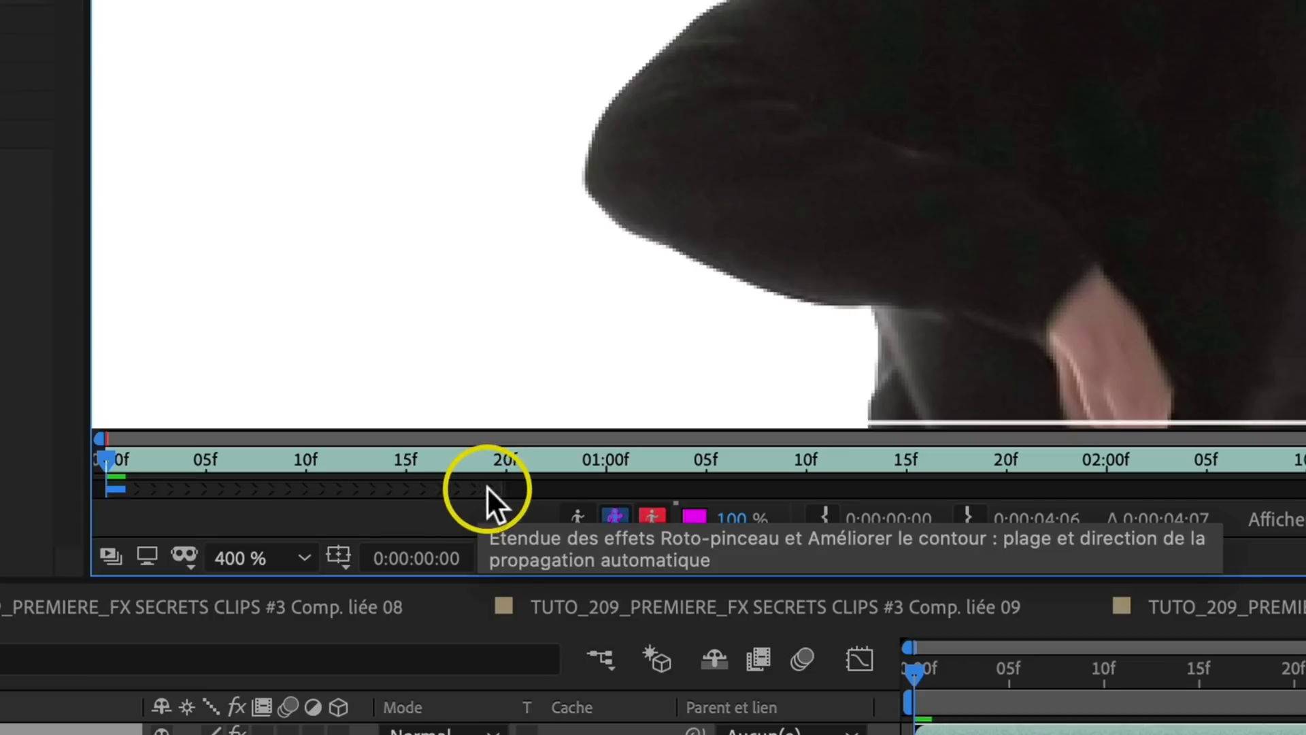
Step: Extend the Roto-pinceau propagation range to the end of the layer and propagate the head selection through the footage
drag(502, 494, 1305, 481)
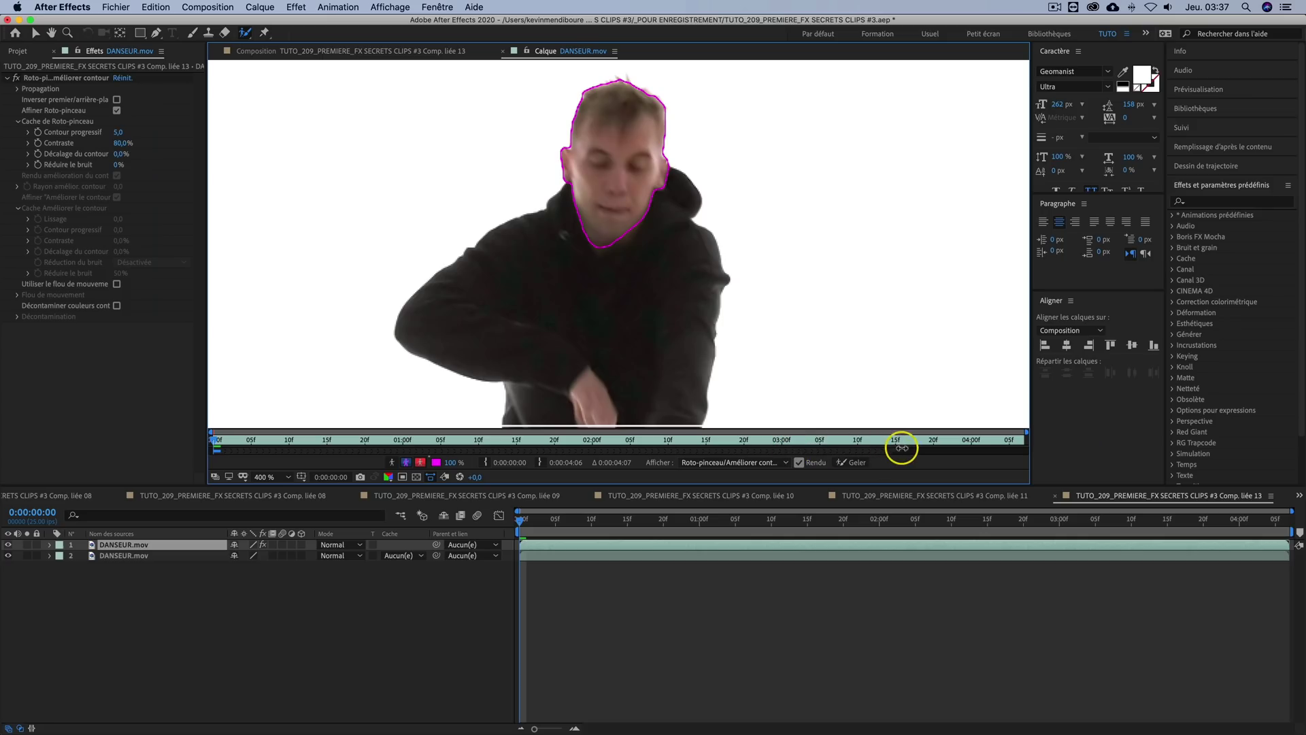
drag(901, 447, 1052, 449)
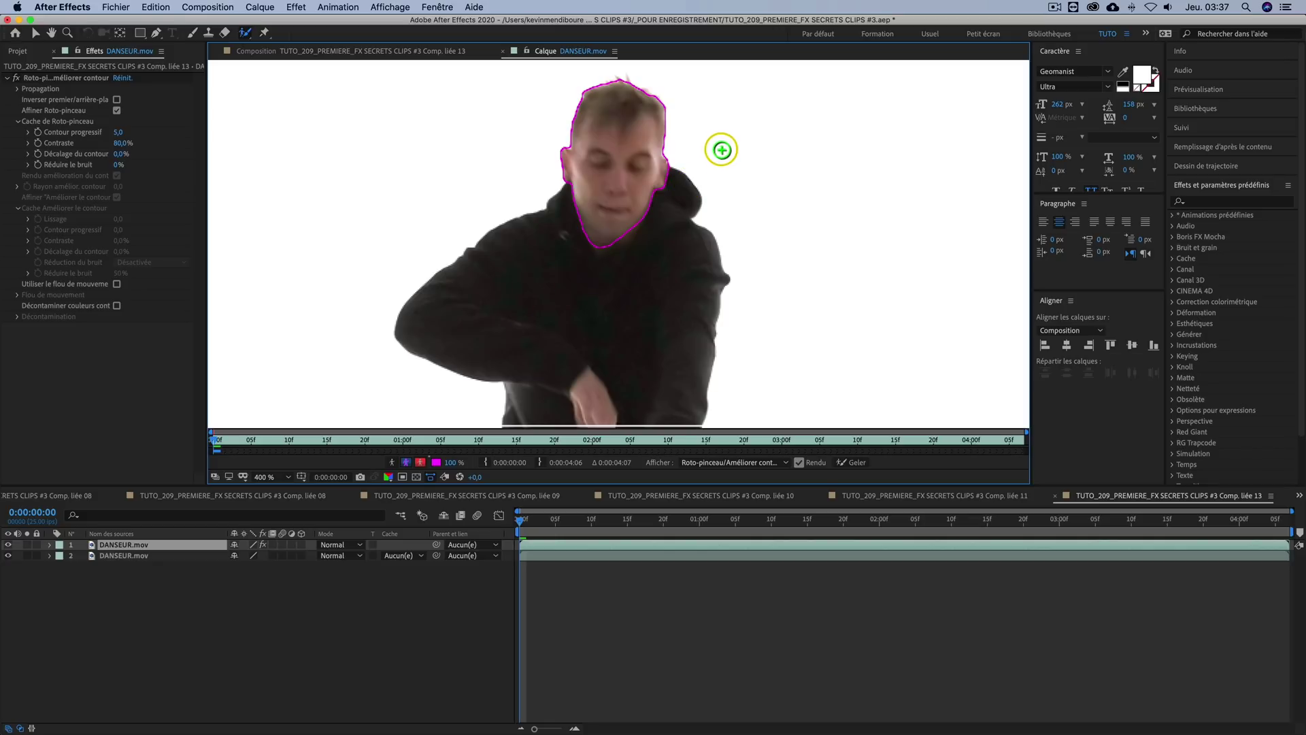
key(space)
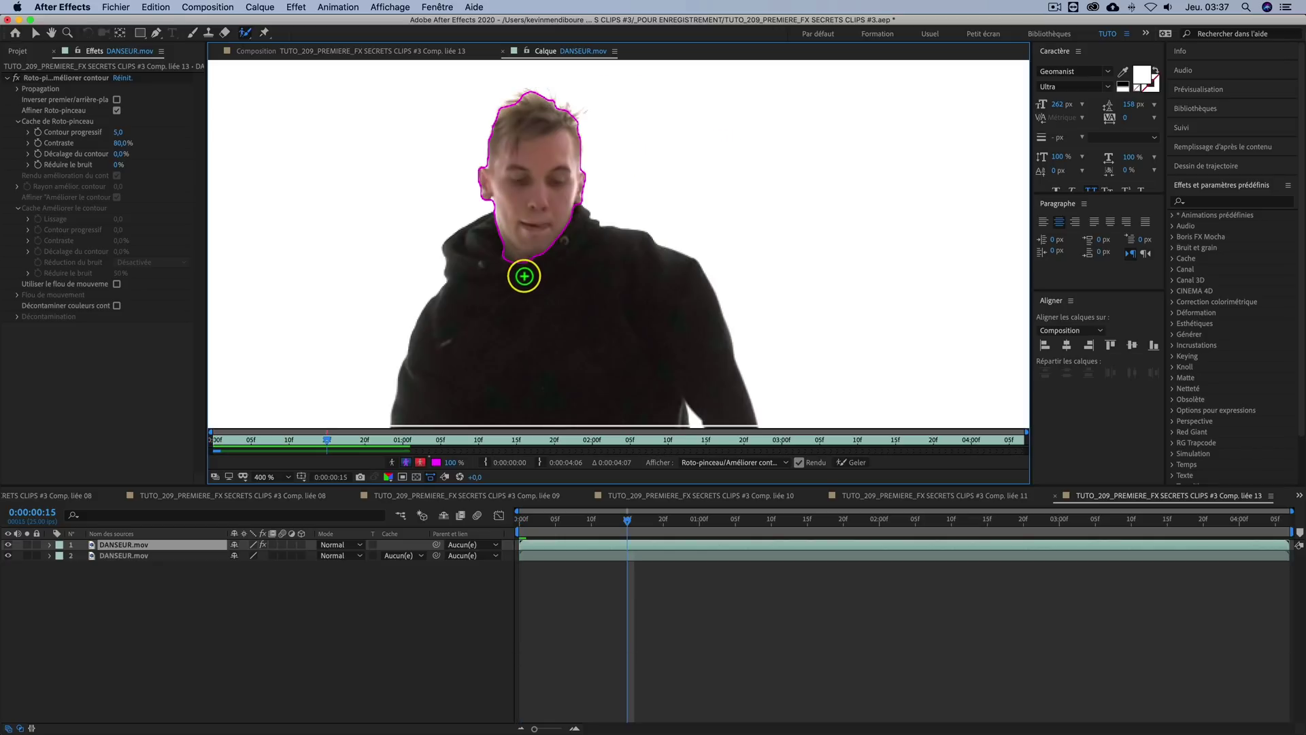
Step: Subtract the hoodie area under the chin from the head selection at 0:00:00:15
key(Page_Down)
key(Page_Down)
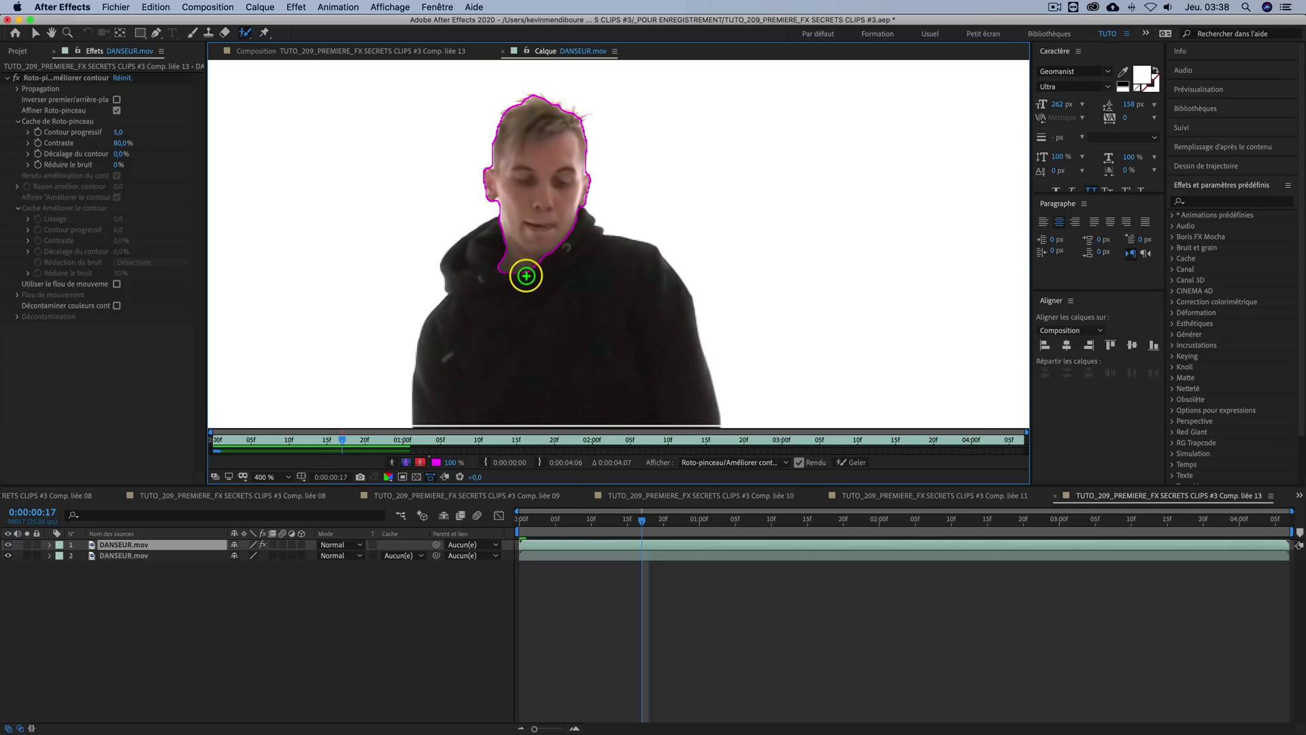
key(Page_Up)
key(Page_Up)
key(Page_Up)
key(Page_Down)
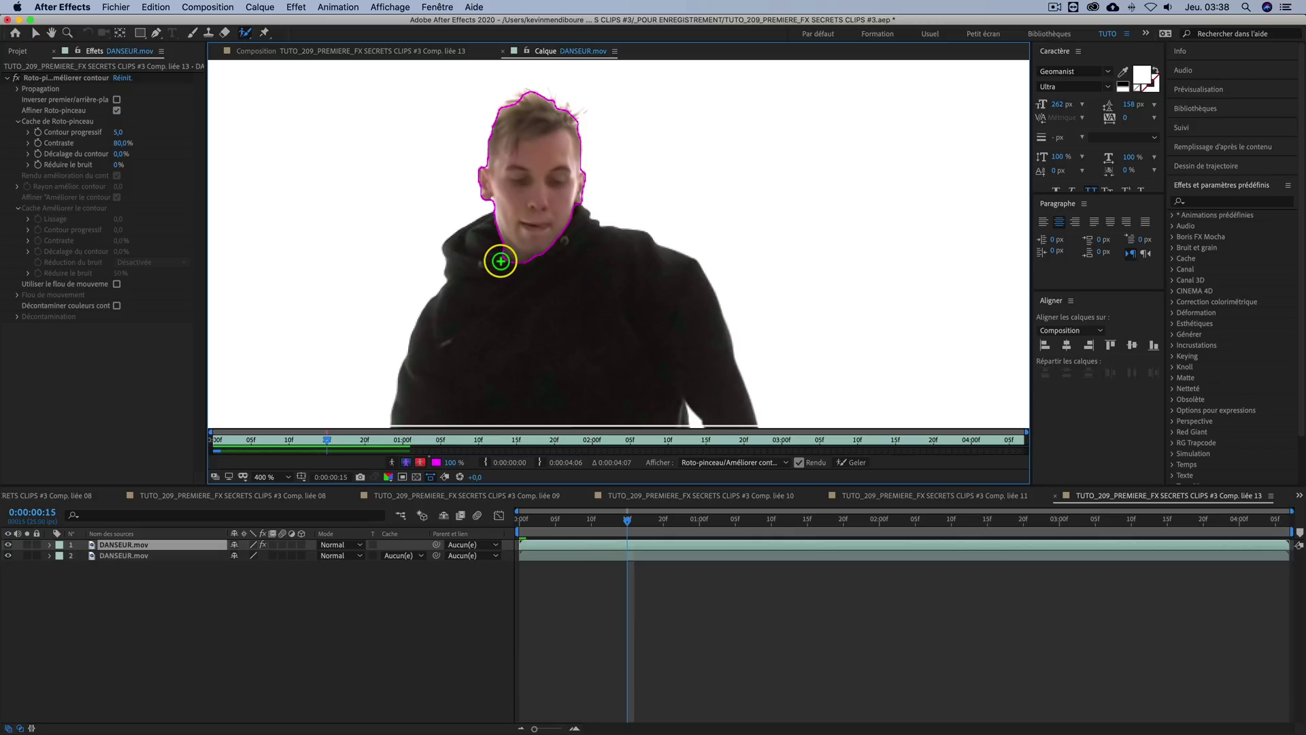
key(alt)
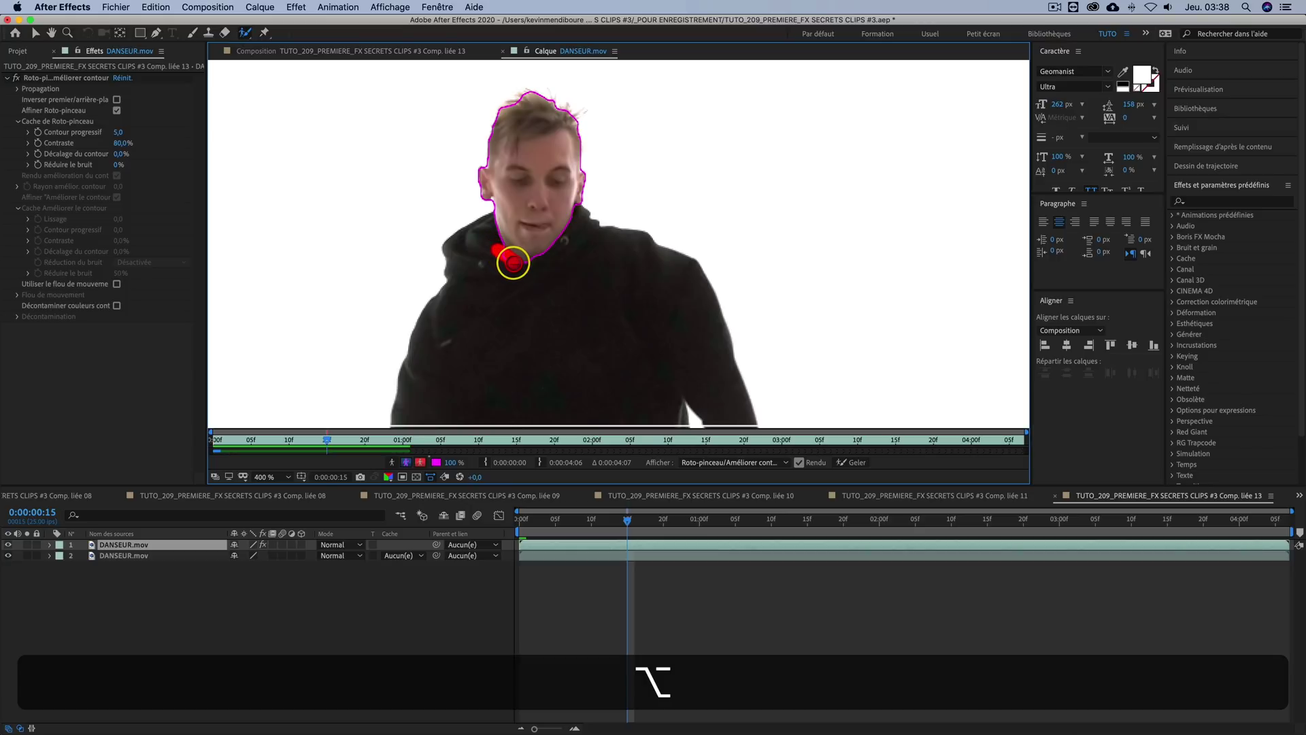
drag(519, 268, 518, 267)
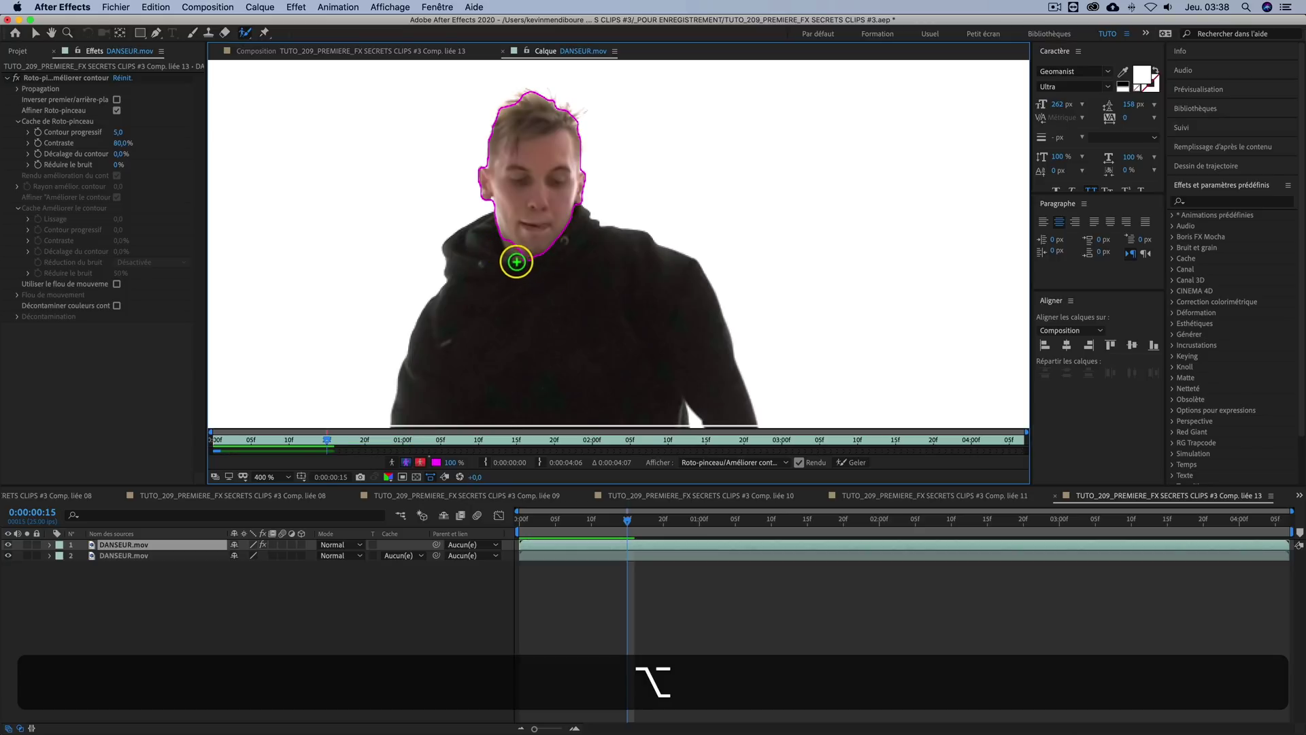
Step: Advance frame by frame from 0:00:00:15 through the remaining footage, correcting the head selection where it drifts
key(Page_Down)
key(Page_Down)
key(Page_Down)
key(Page_Down)
key(Page_Down)
key(Page_Down)
key(Page_Down)
key(Page_Down)
key(Page_Down)
key(Page_Down)
key(Page_Down)
key(Page_Down)
key(Page_Down)
key(Page_Down)
key(Page_Down)
key(Page_Down)
key(alt)
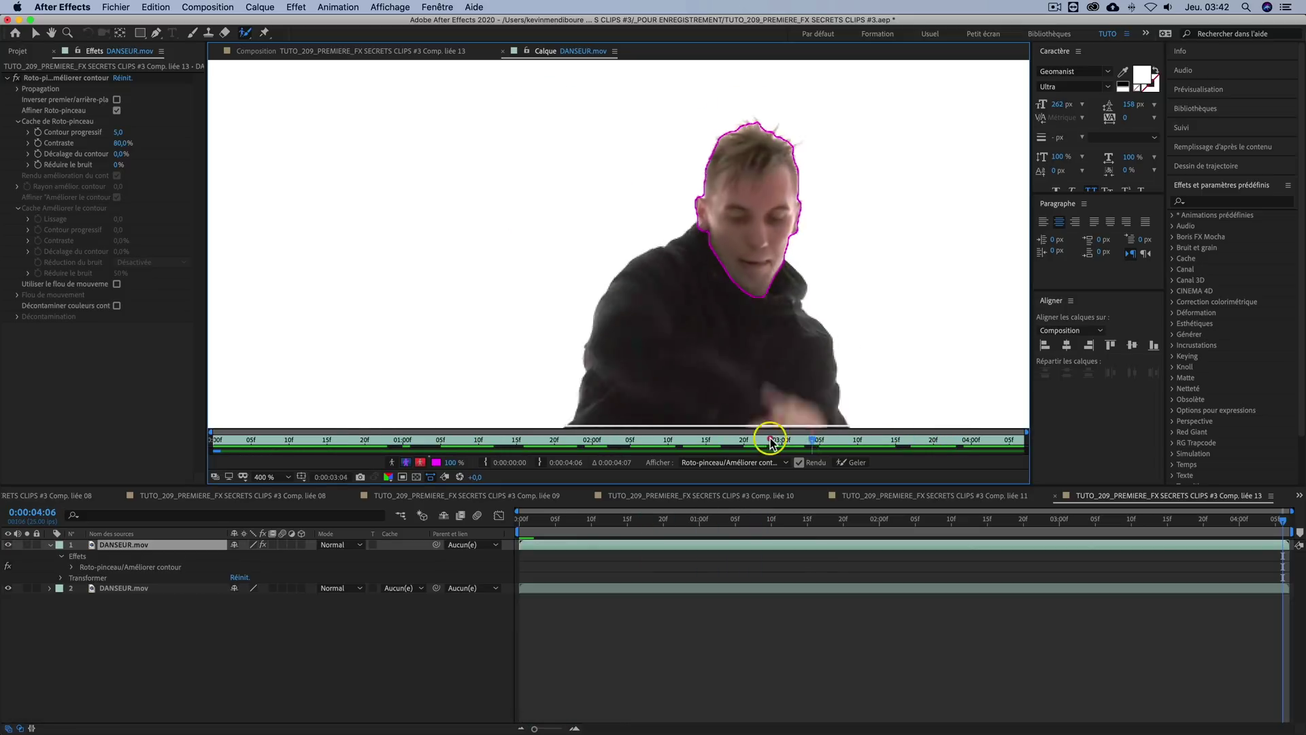
Step: Check the head cutout across the layer and in the composition, temporarily soloing the upper DANSEUR.mov layer
drag(772, 442, 278, 443)
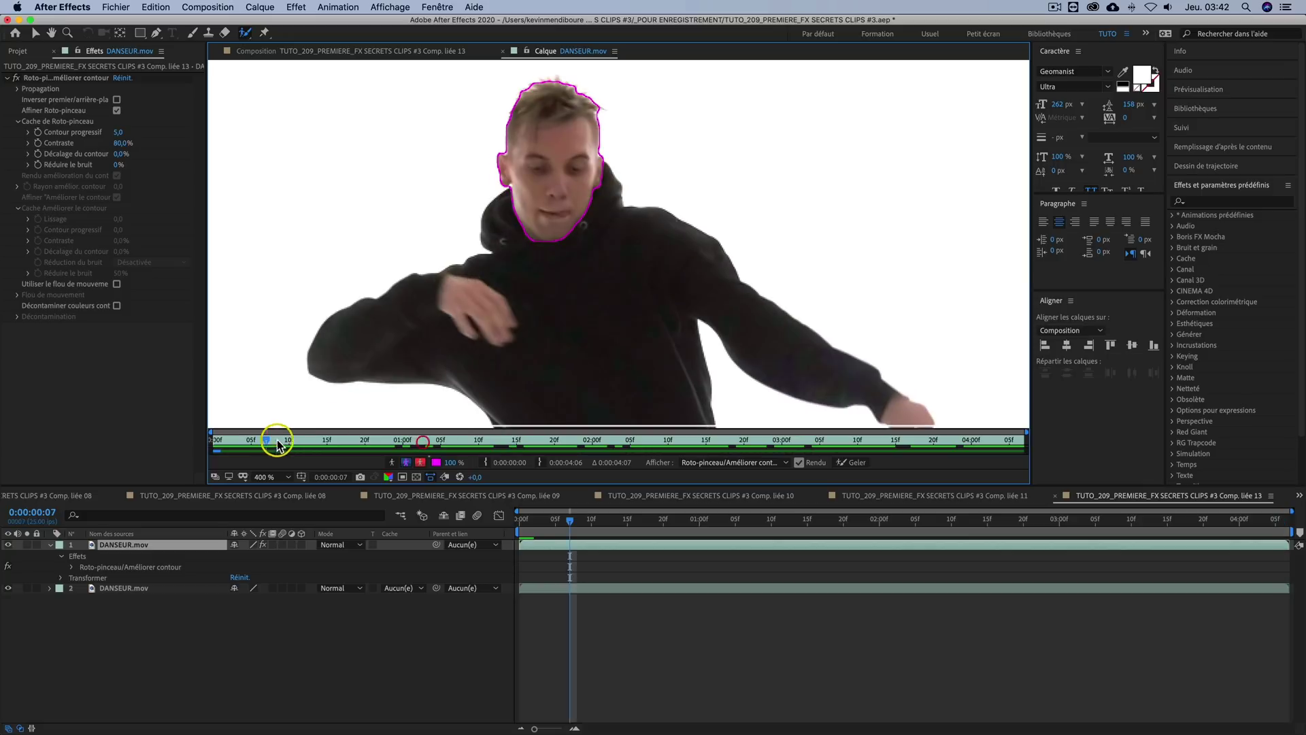
click(309, 50)
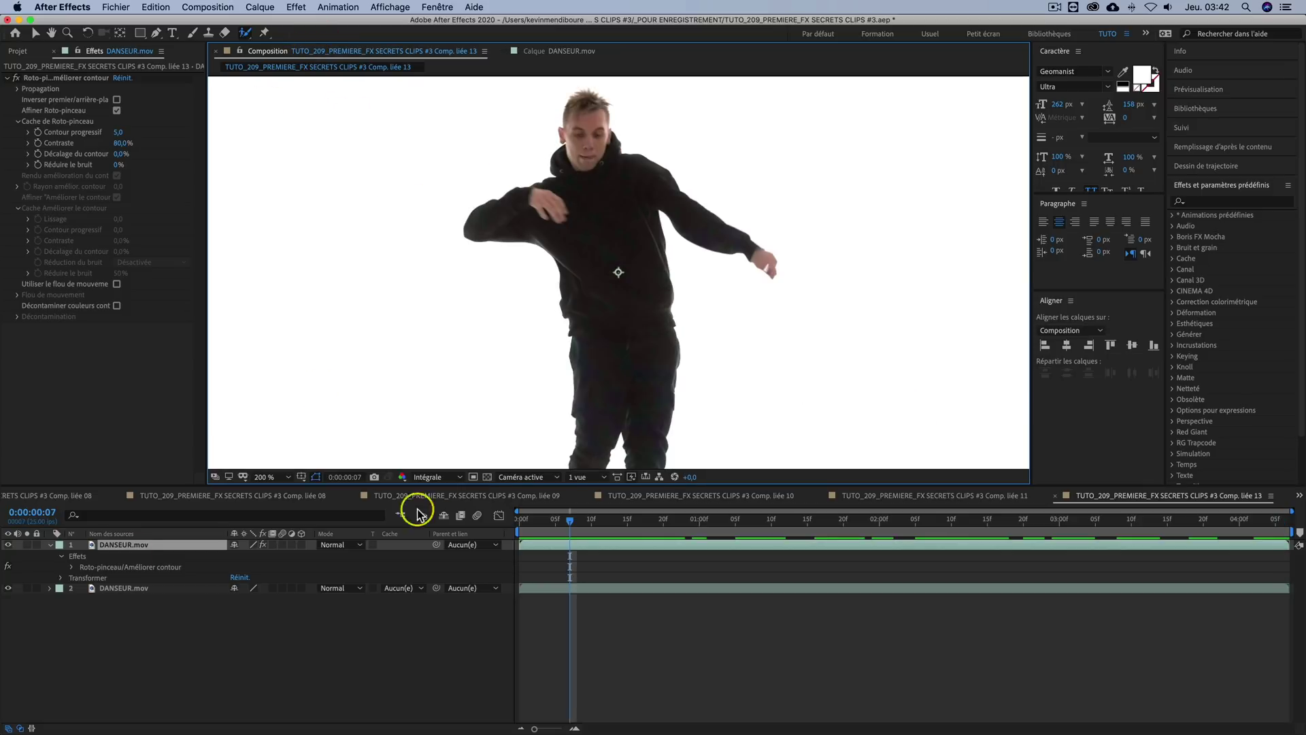
click(26, 544)
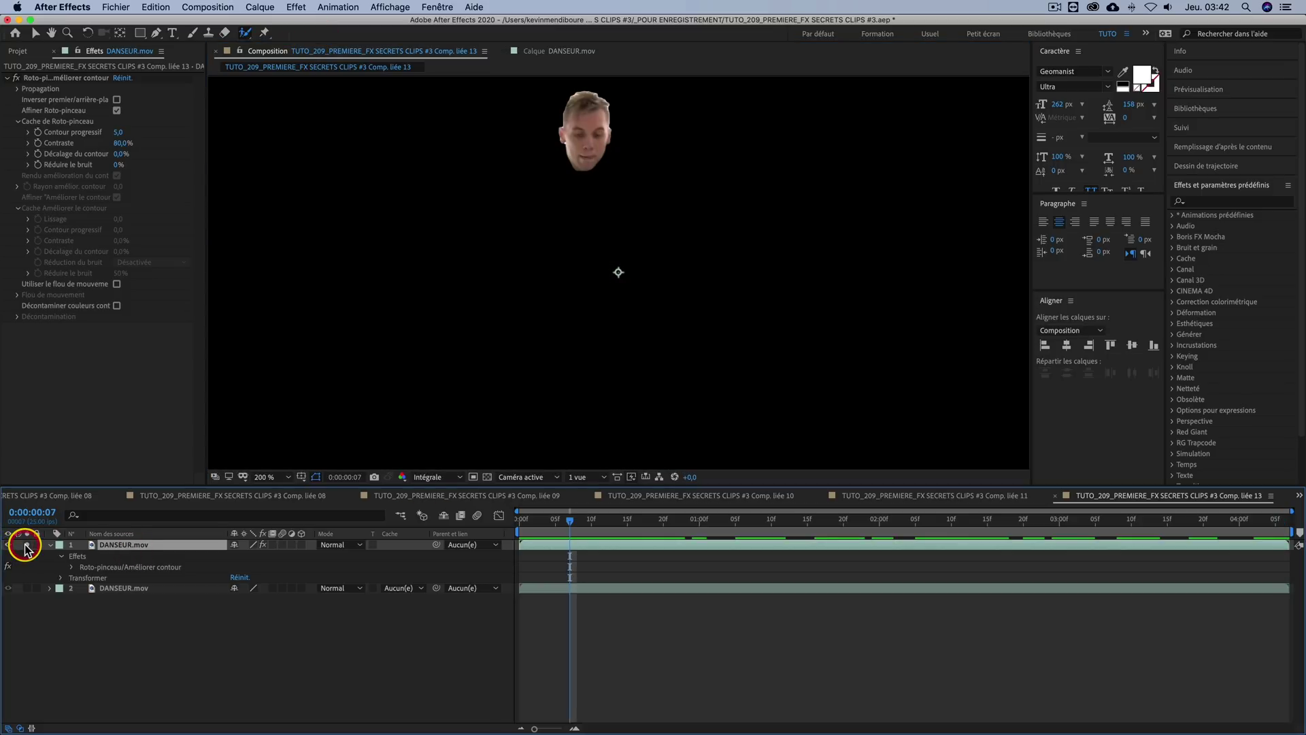
drag(572, 520, 520, 524)
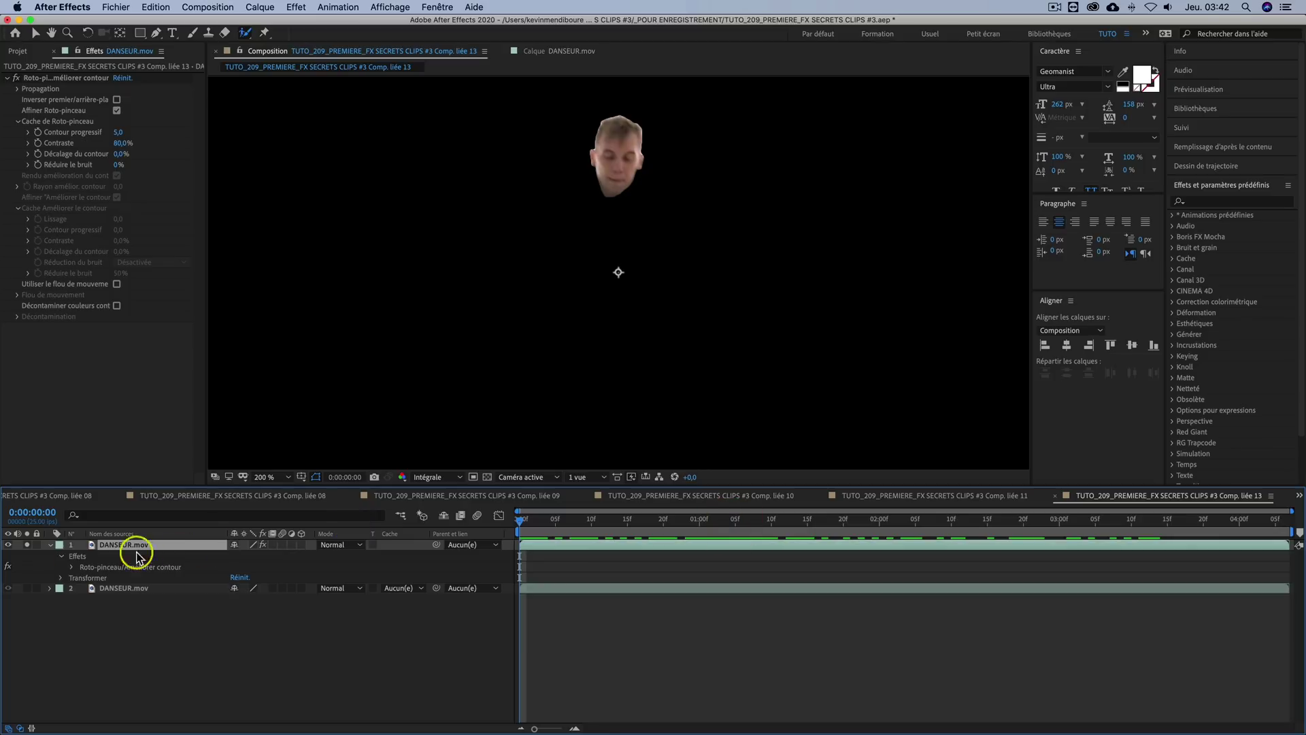
click(27, 544)
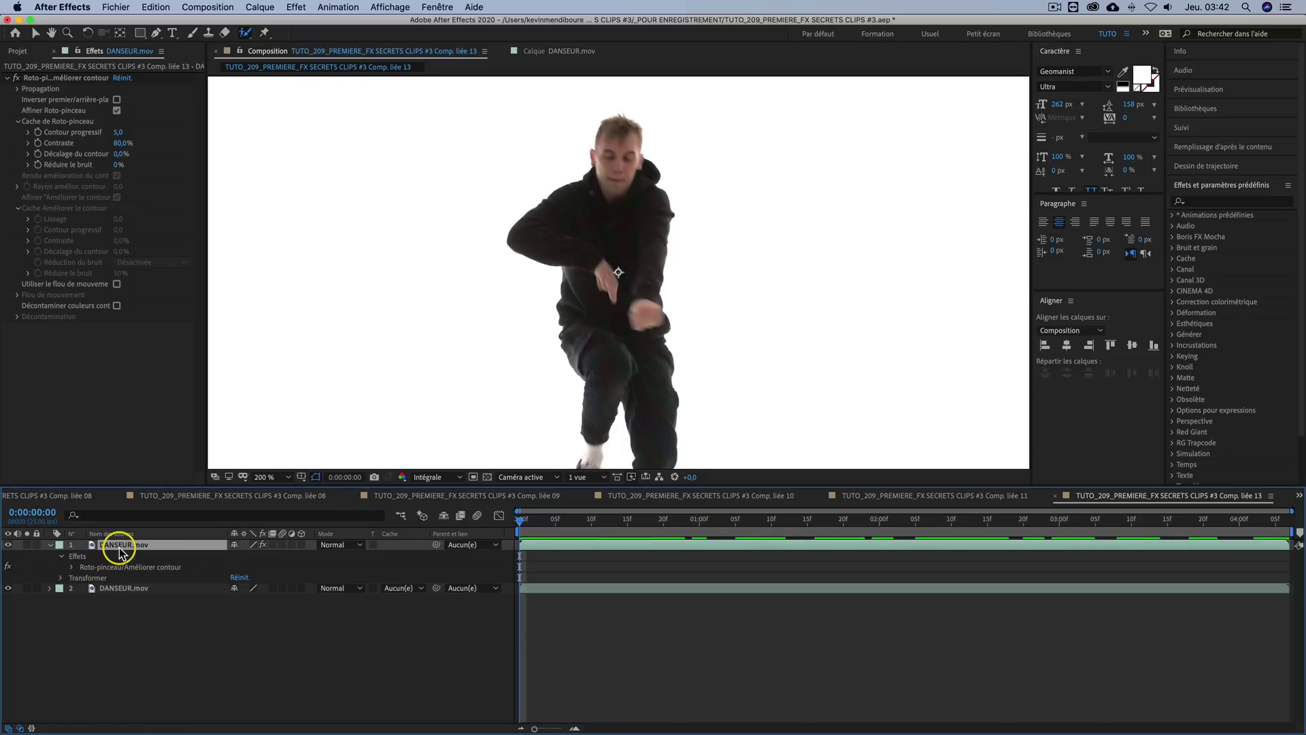
Step: Reveal Position and Echelle for the upper DANSEUR.mov layer and set Echelle to 163 %
key(shift+p)
key(shift+s)
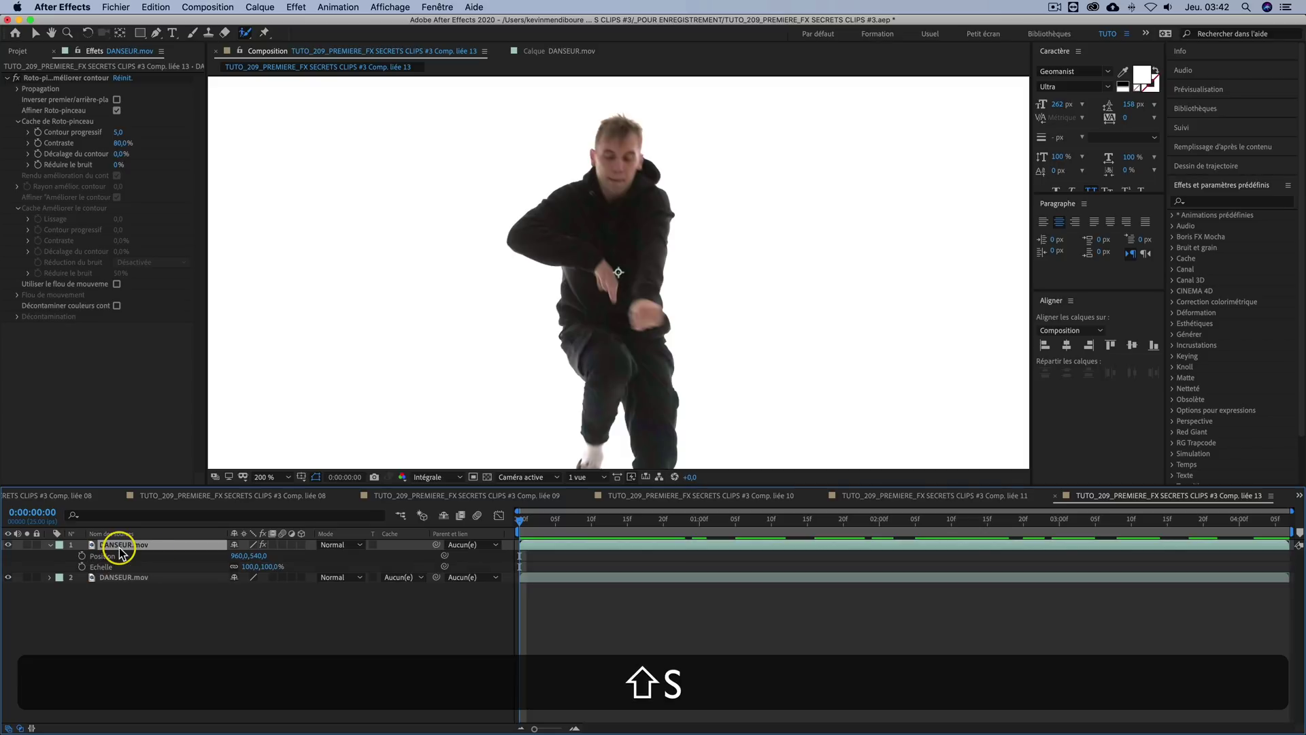
click(271, 565)
text(1)
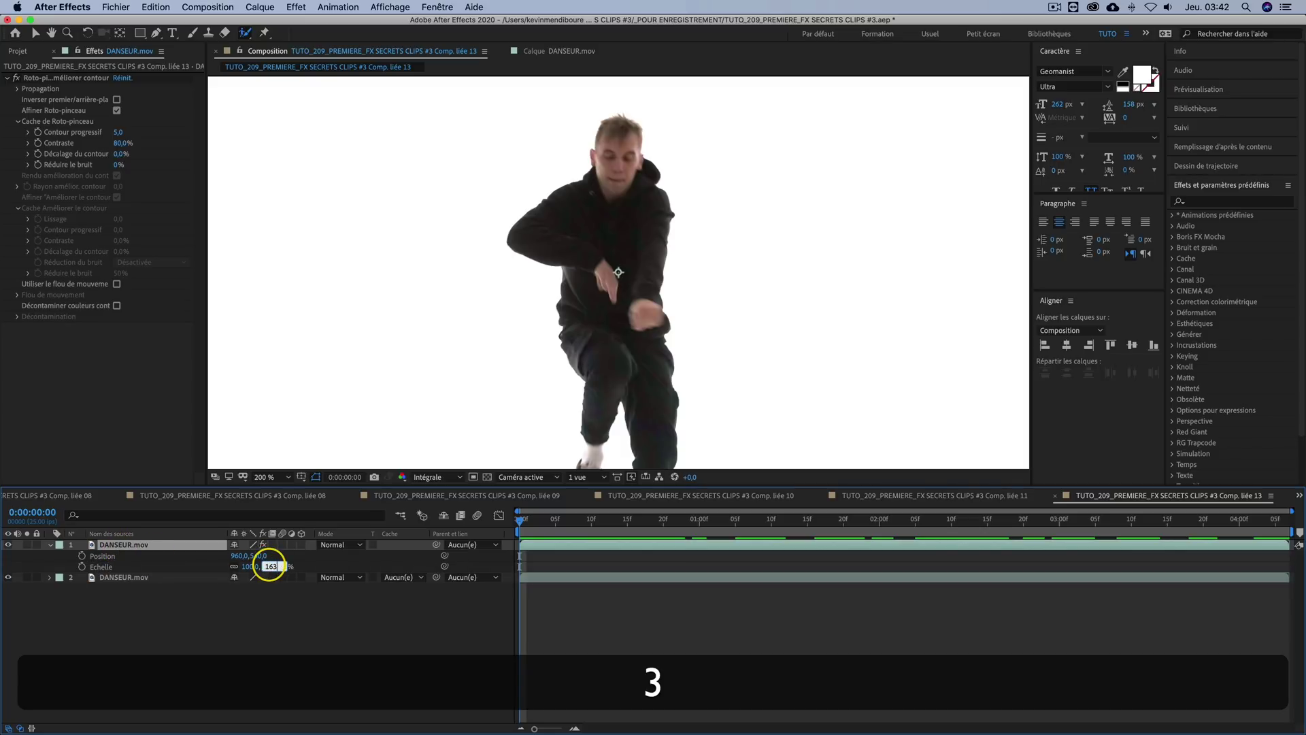
text(63)
key(Return)
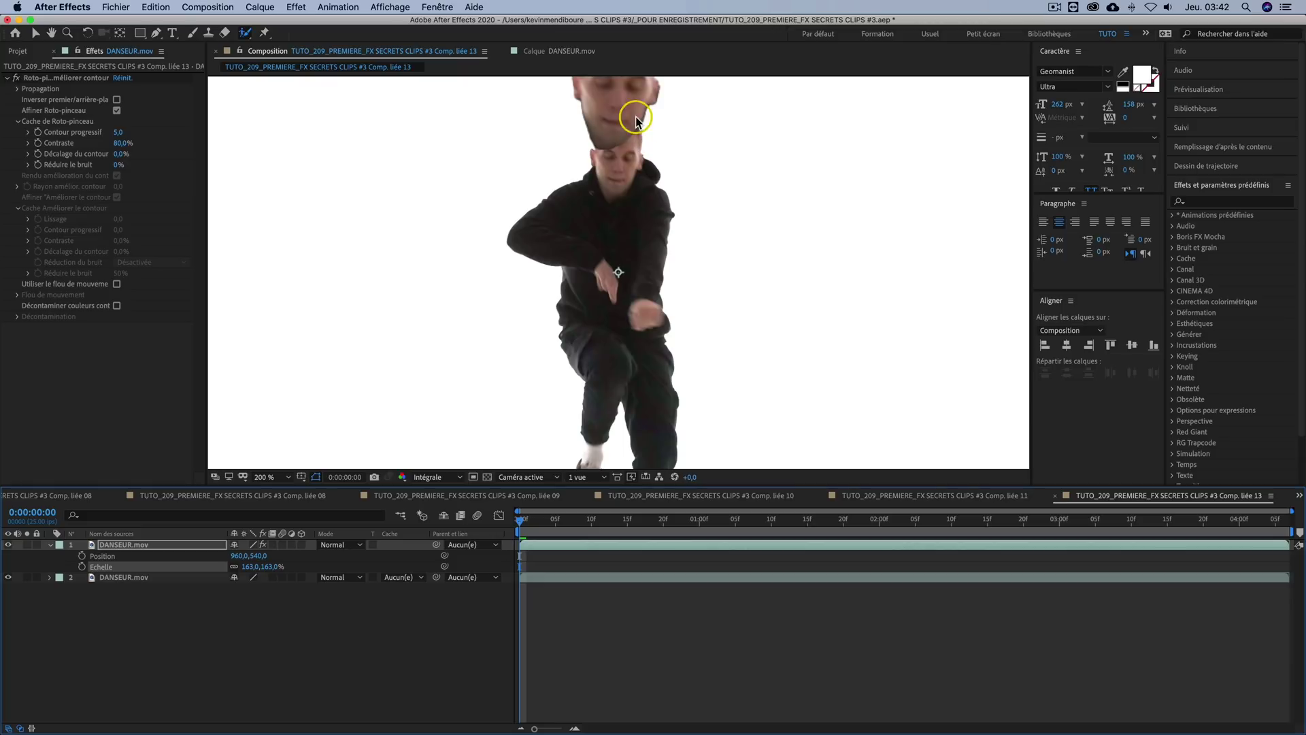
Step: Place the enlarged head over the dancer's original head at Position 972,0, 614,0 and keyframe it at 0:00:00:00
drag(621, 90, 633, 151)
click(81, 556)
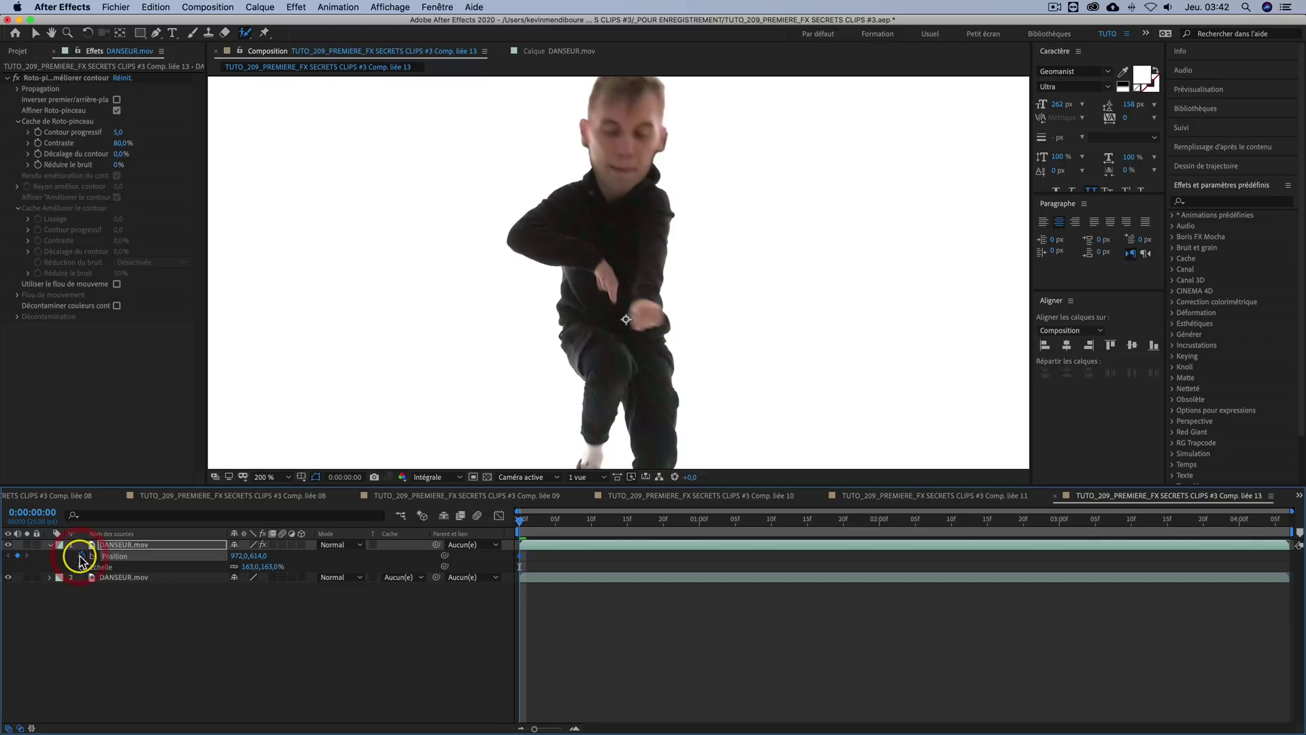
click(537, 522)
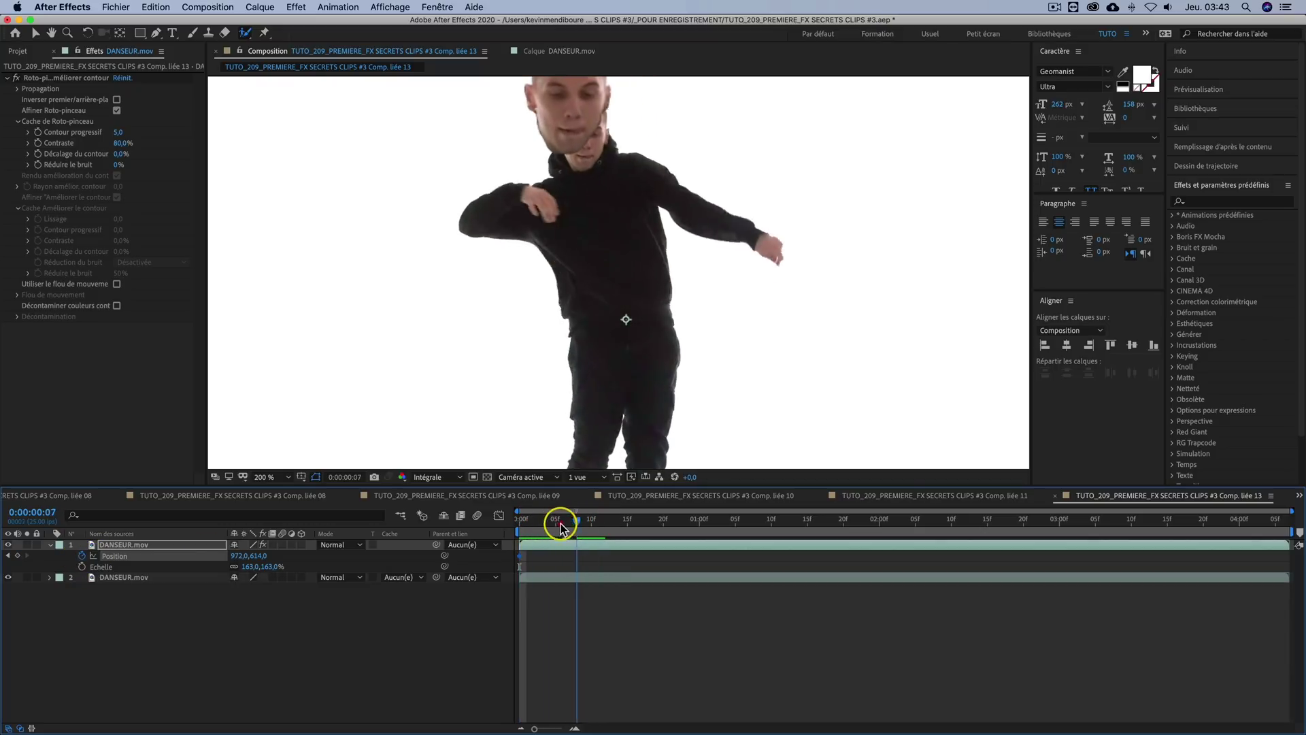